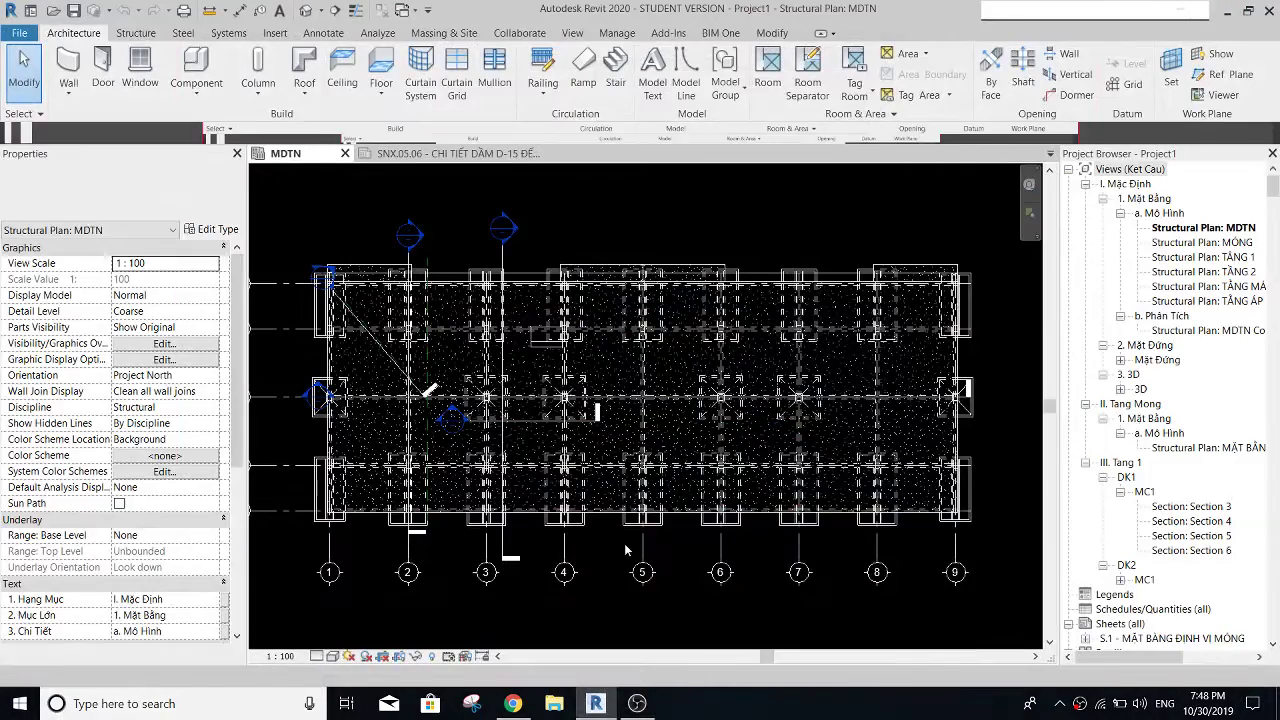
- Zoom around the MDTN structural plan to look it over
scroll(345, 316, up, 2)
scroll(378, 309, down, 3)
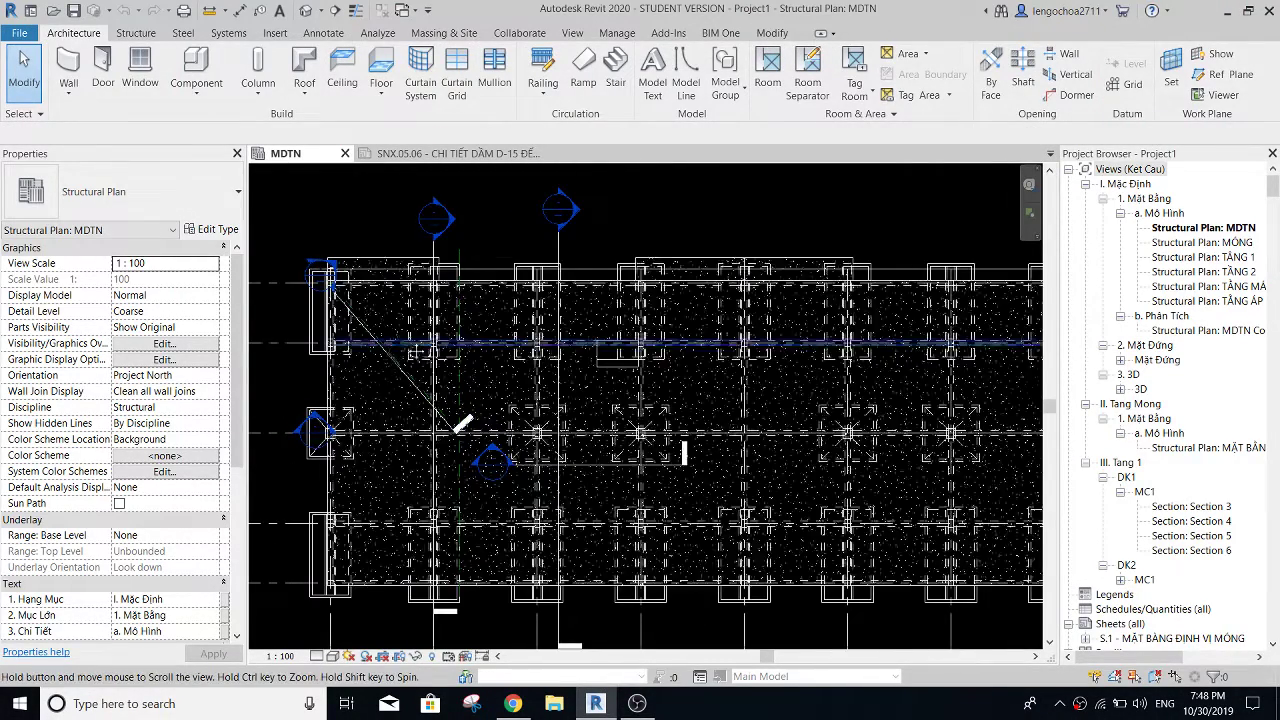
scroll(466, 277, up, 2)
scroll(485, 282, up, 1)
scroll(501, 286, up, 1)
scroll(515, 290, up, 2)
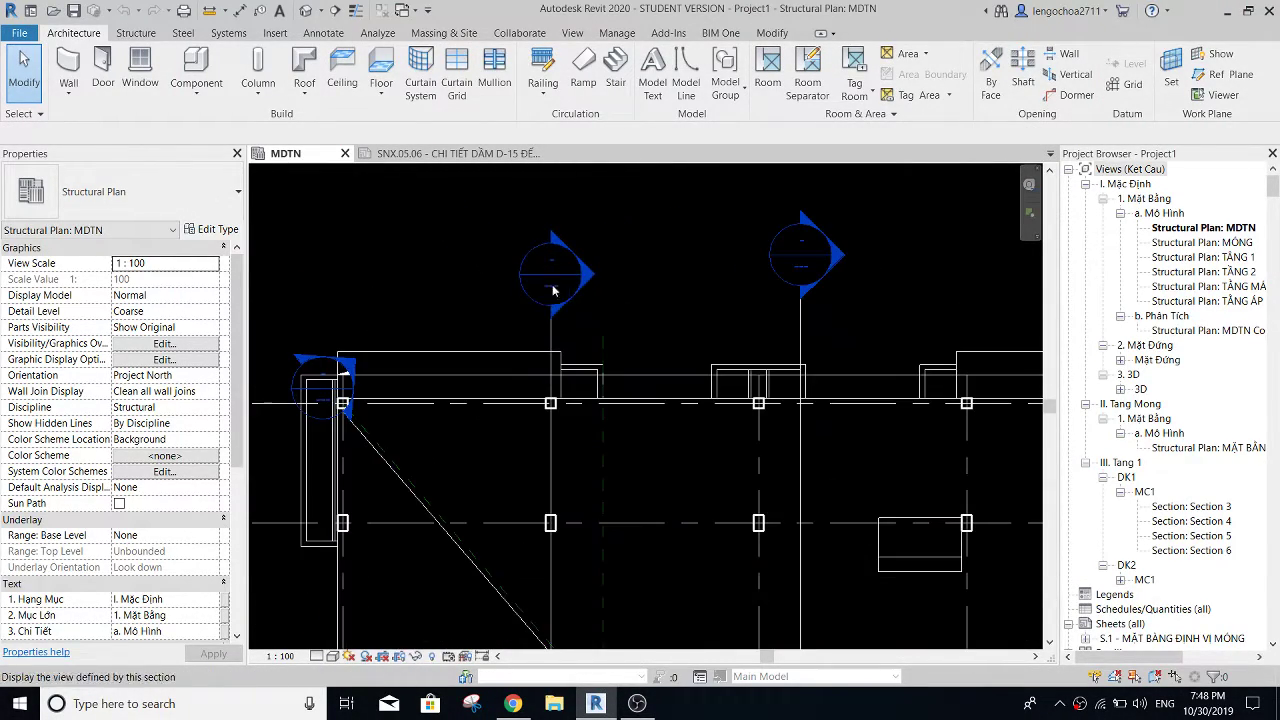
scroll(555, 278, down, 2)
scroll(560, 275, up, 1)
scroll(540, 295, up, 2)
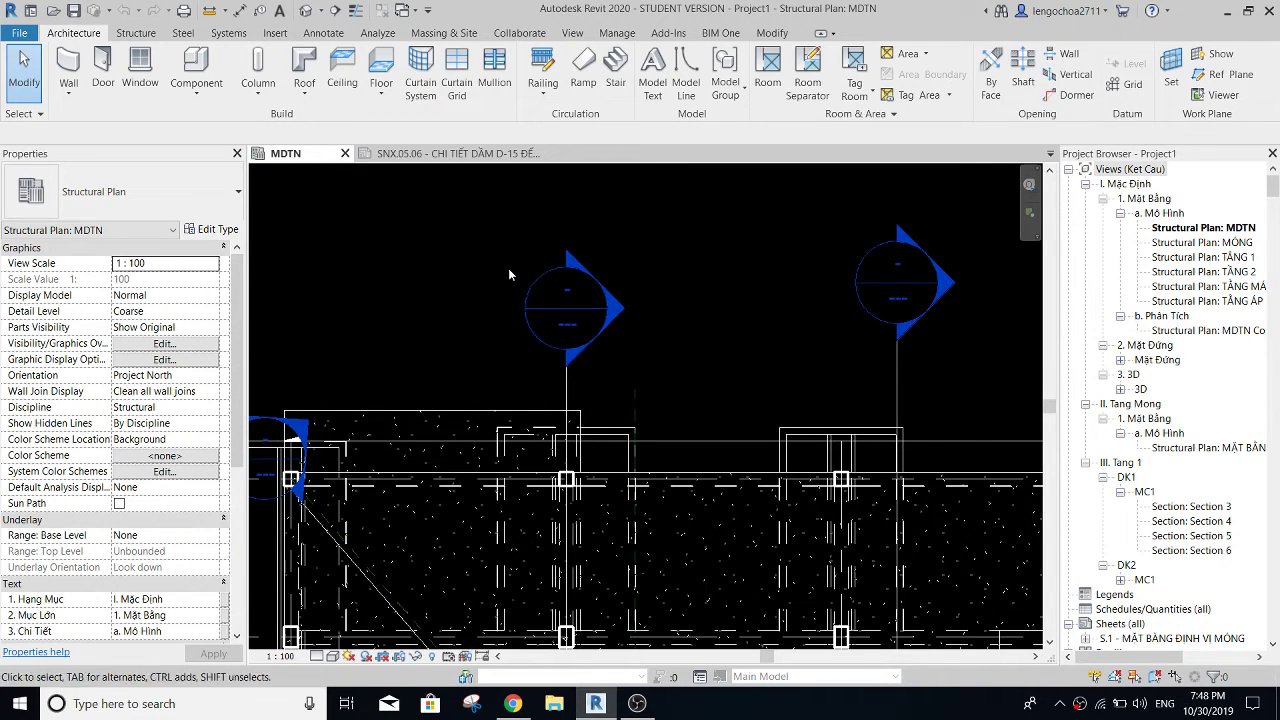
- Switch to sheet SNX.05.06 and zoom into the D-15 to D-19 beam detail
click(457, 154)
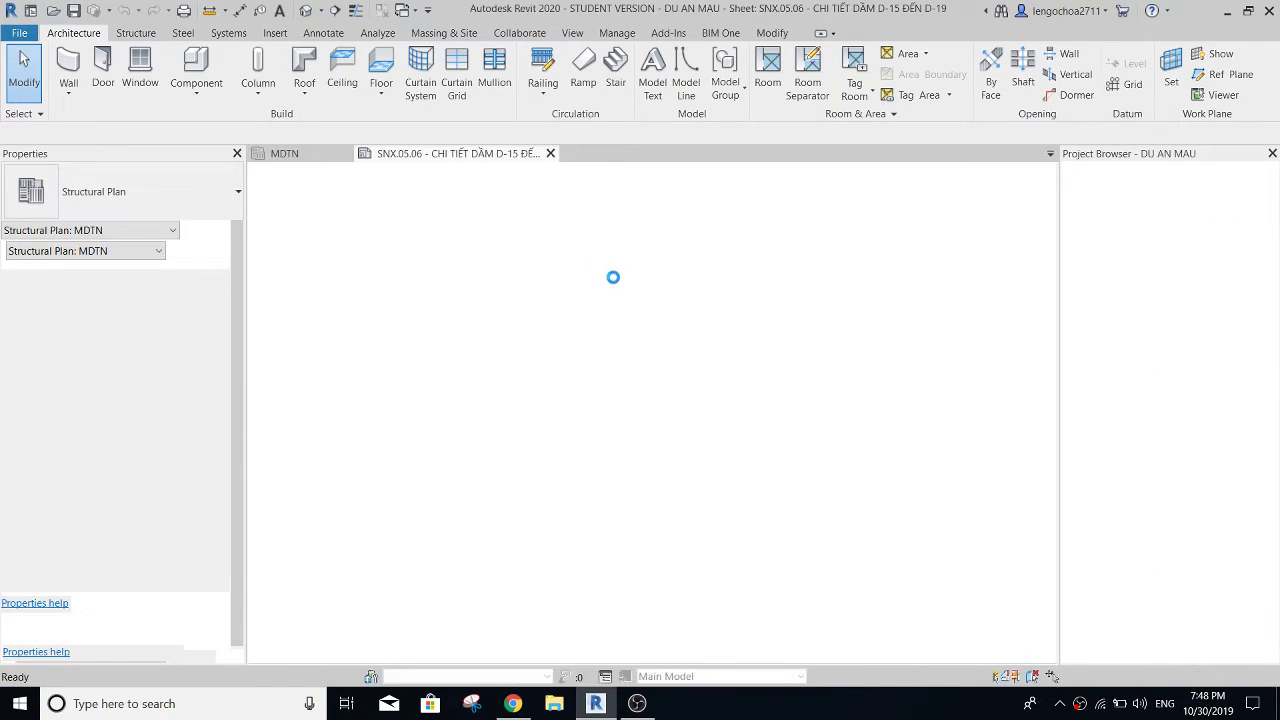
scroll(655, 300, up, 3)
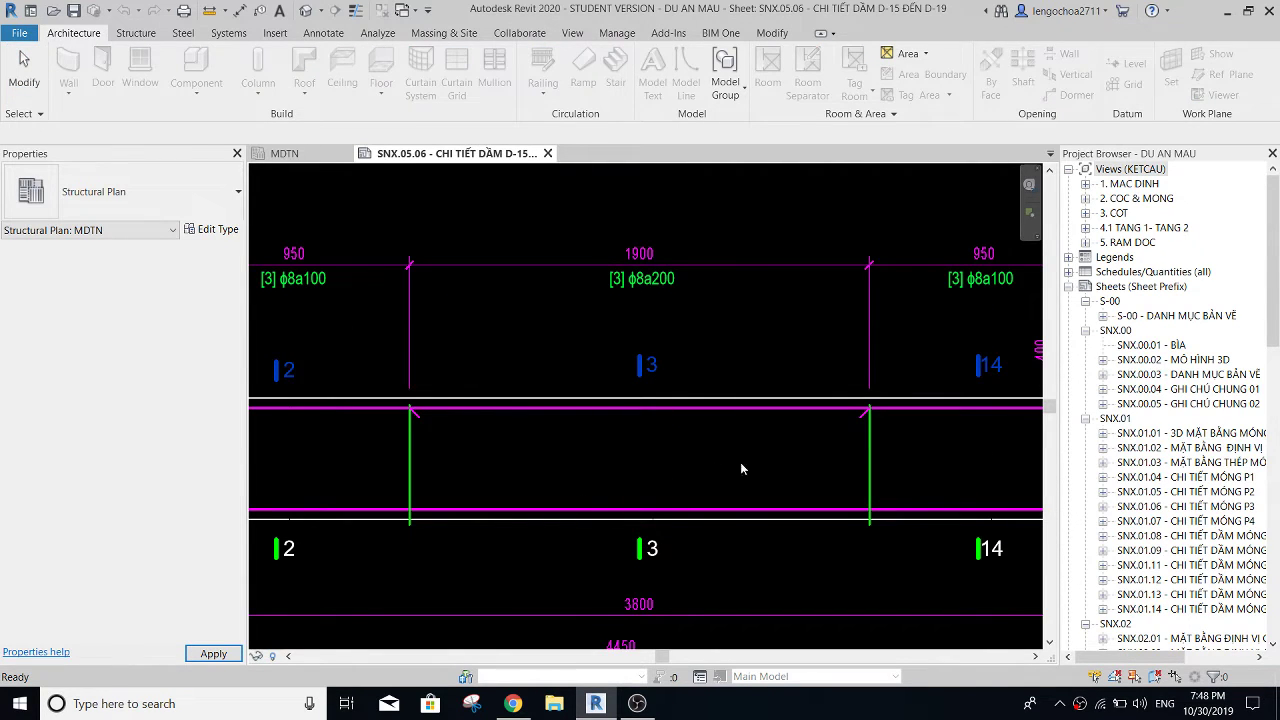
scroll(765, 432, down, 3)
scroll(462, 440, up, 2)
key(Escape)
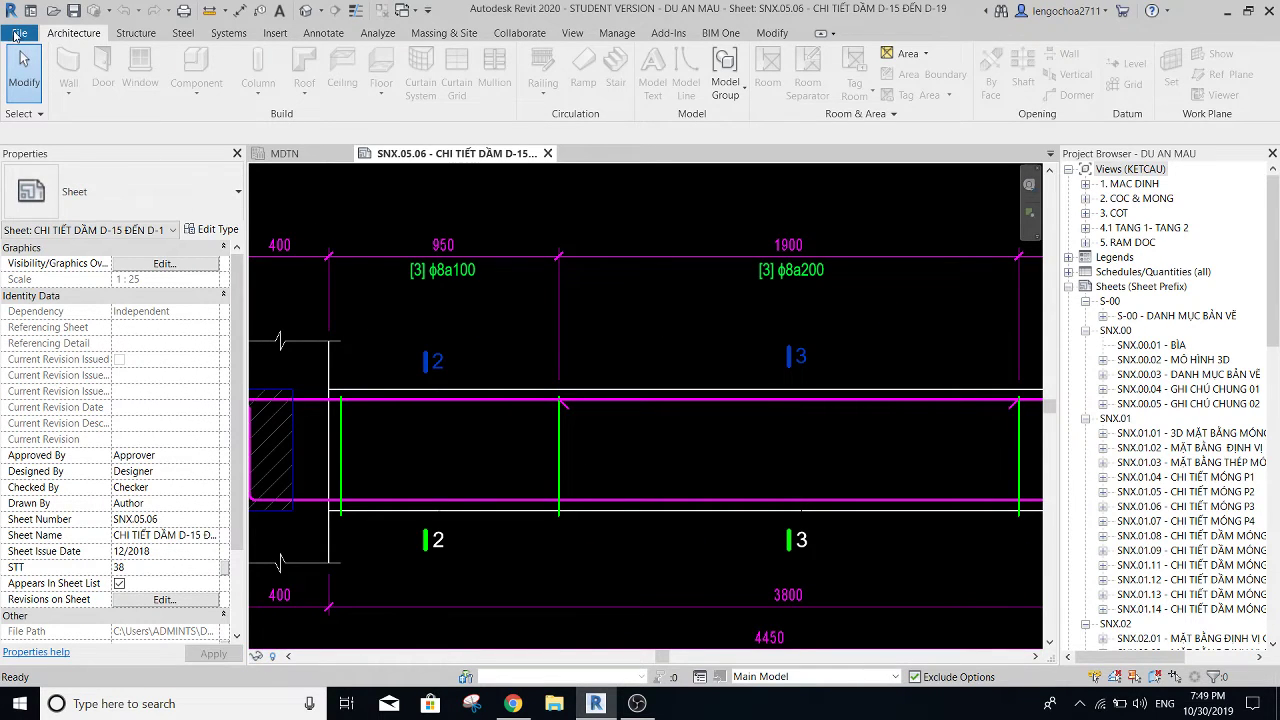
- Create a new family from the Annotations folder's Metric Section Head.rft template
key(alt+f)
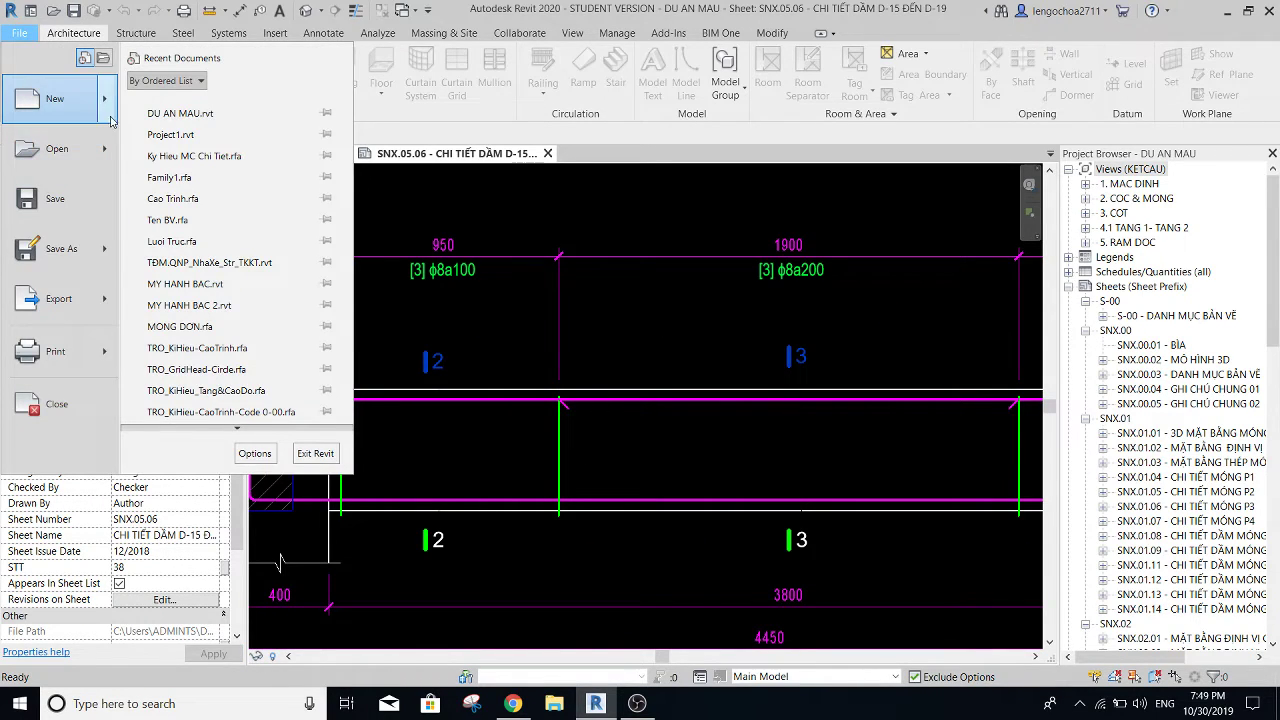
key(Escape)
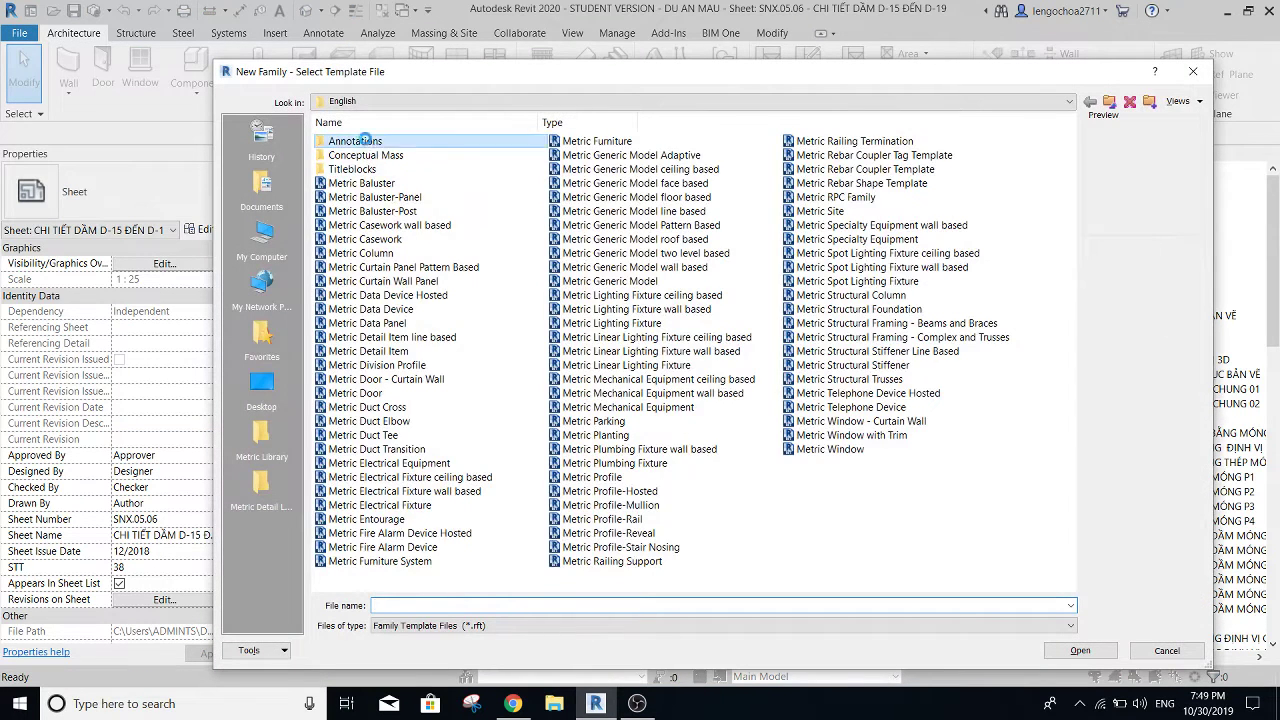
double_click(366, 141)
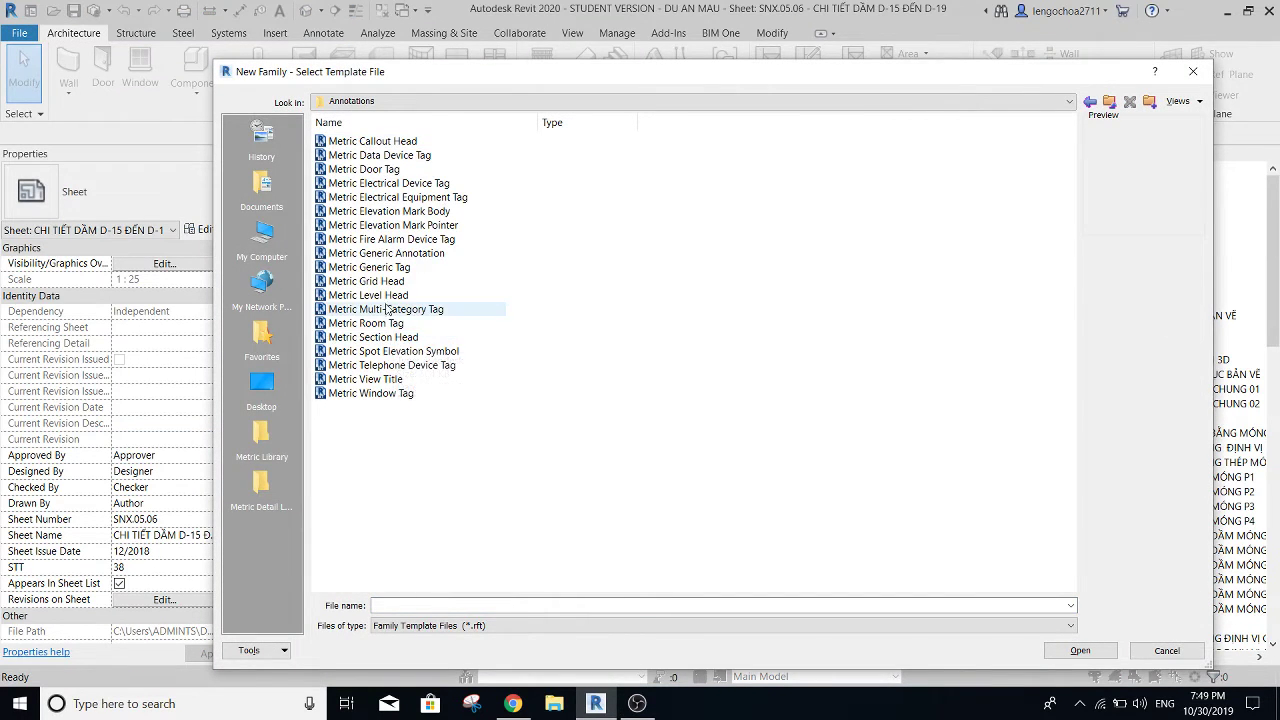
click(394, 341)
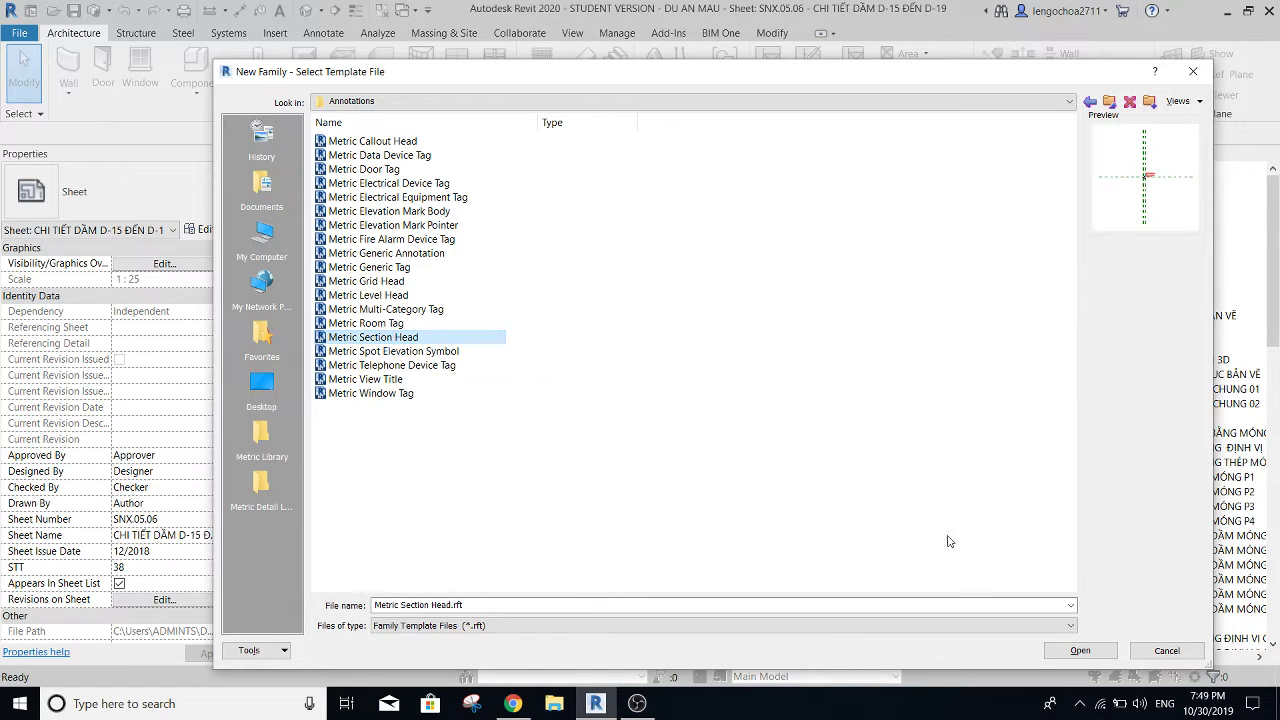
click(1083, 652)
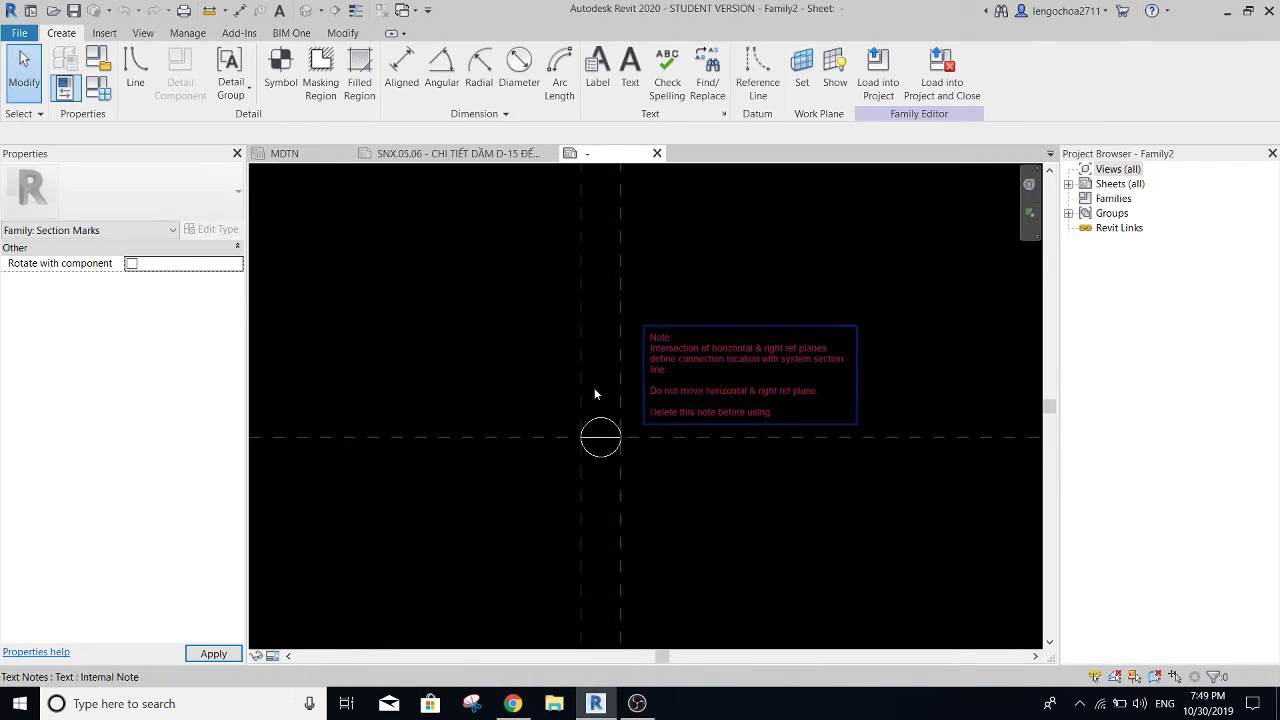
- Delete the template's note and circle, then recentre the view
drag(418, 262, 945, 570)
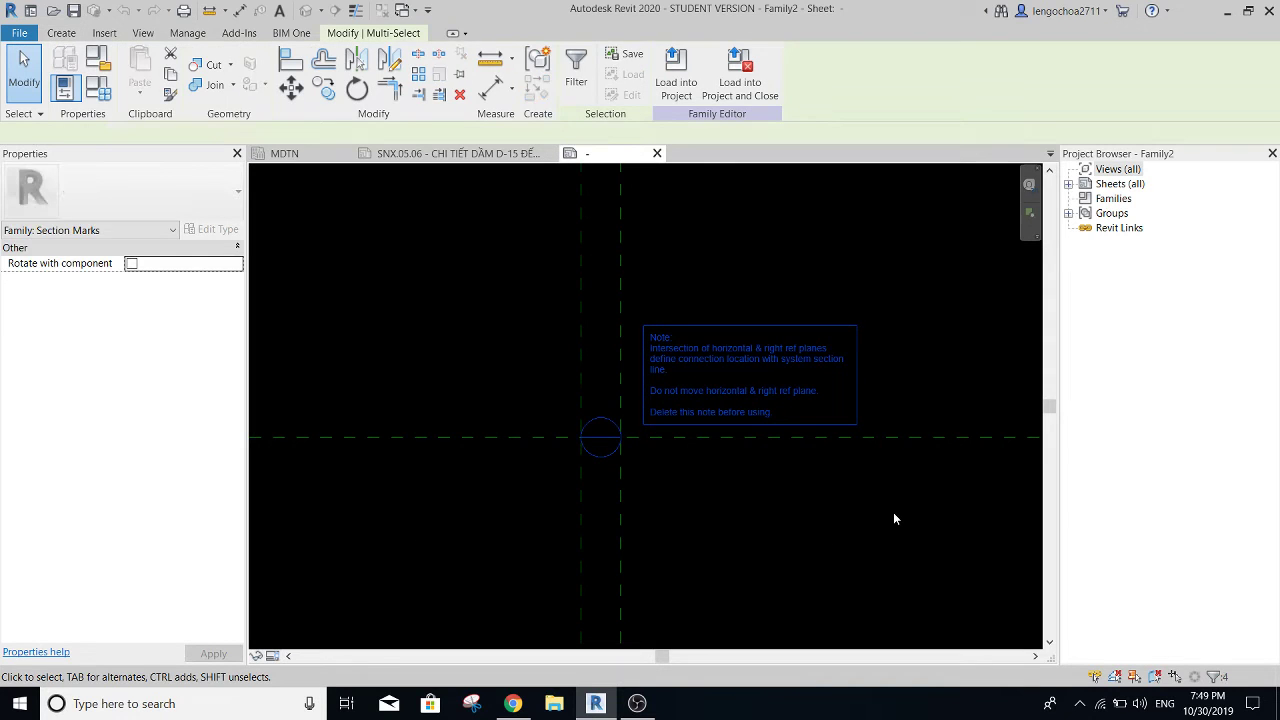
key(Delete)
scroll(589, 497, up, 3)
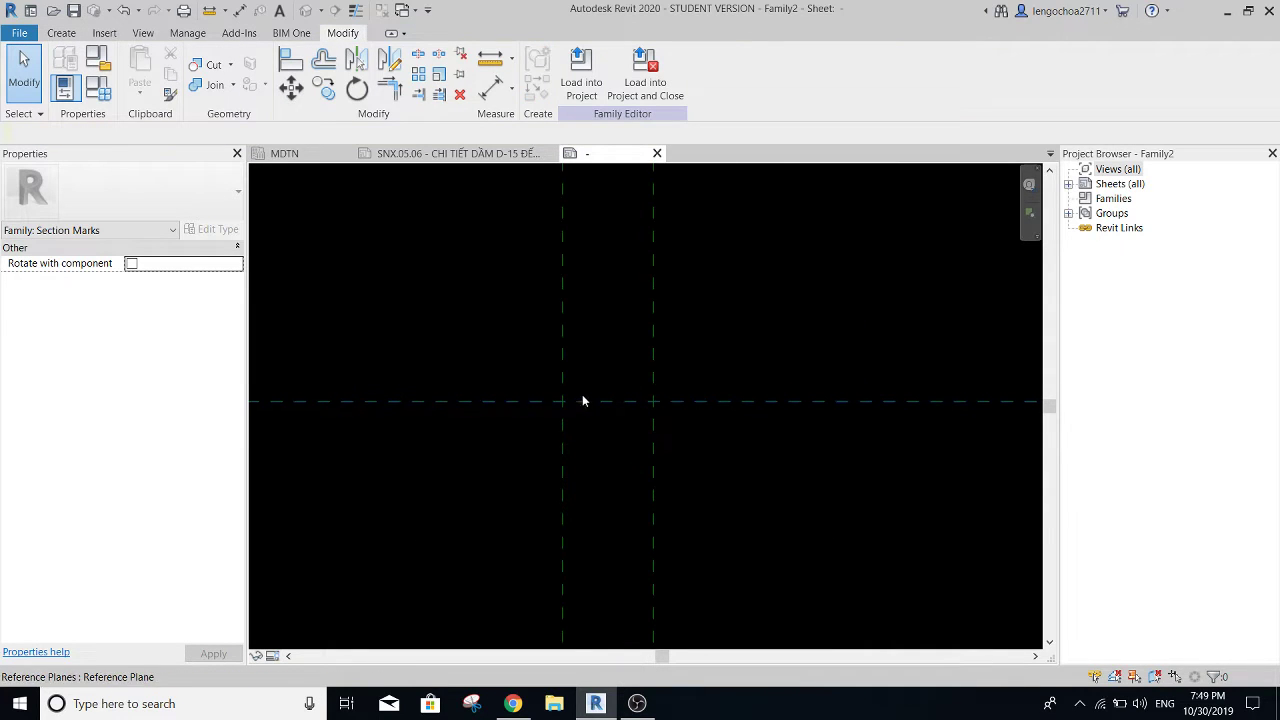
middle_drag(587, 385, 571, 372)
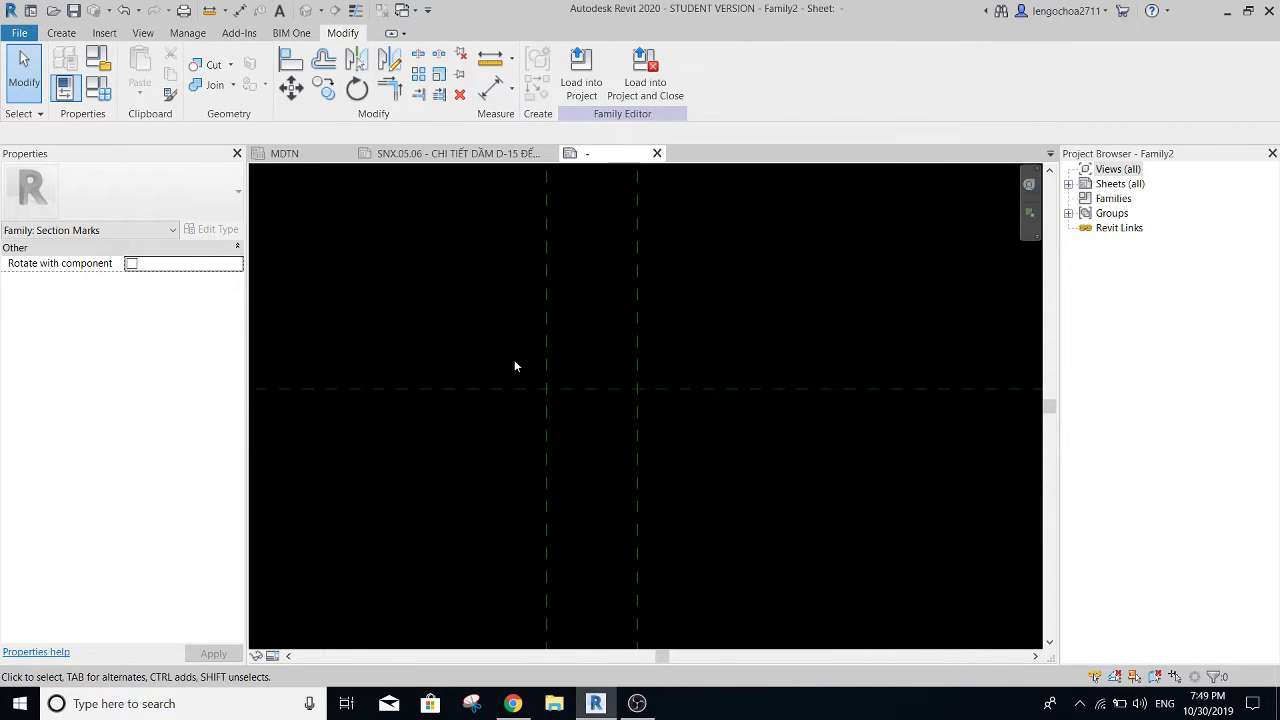
- Create a 2.5mm label type with 2.5 text size and transparent background, then place it
click(61, 33)
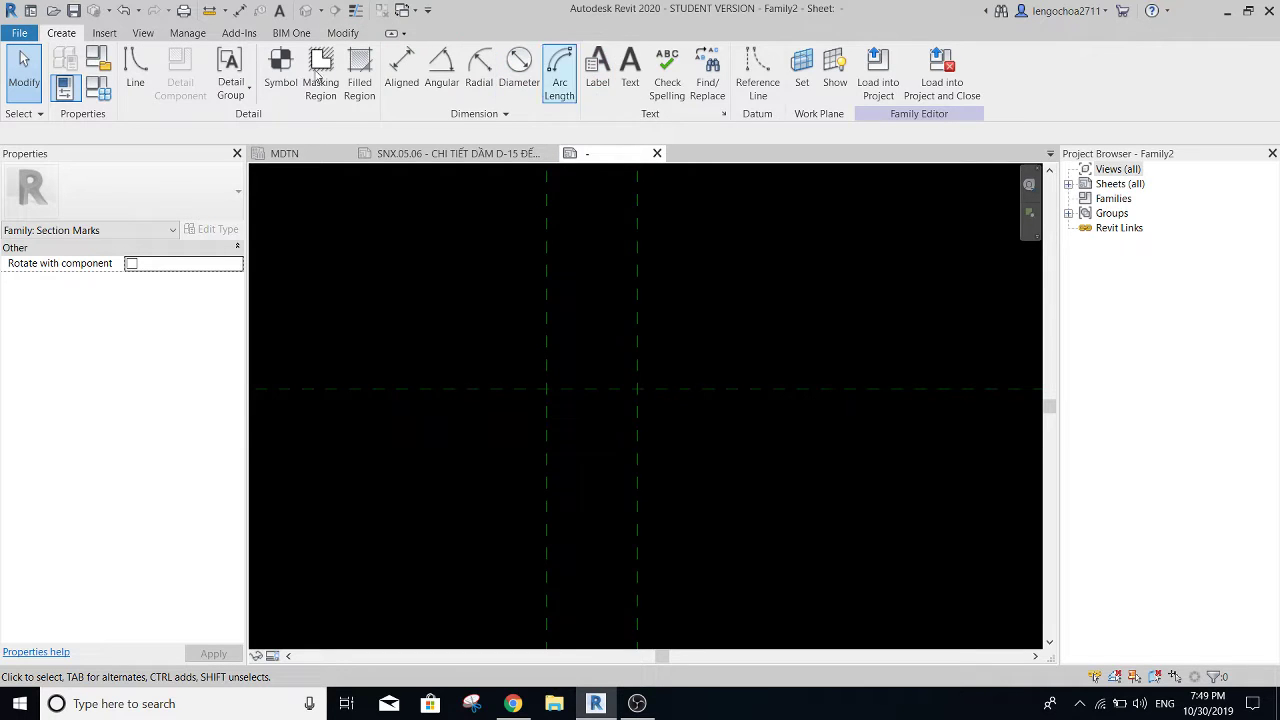
click(592, 89)
click(212, 229)
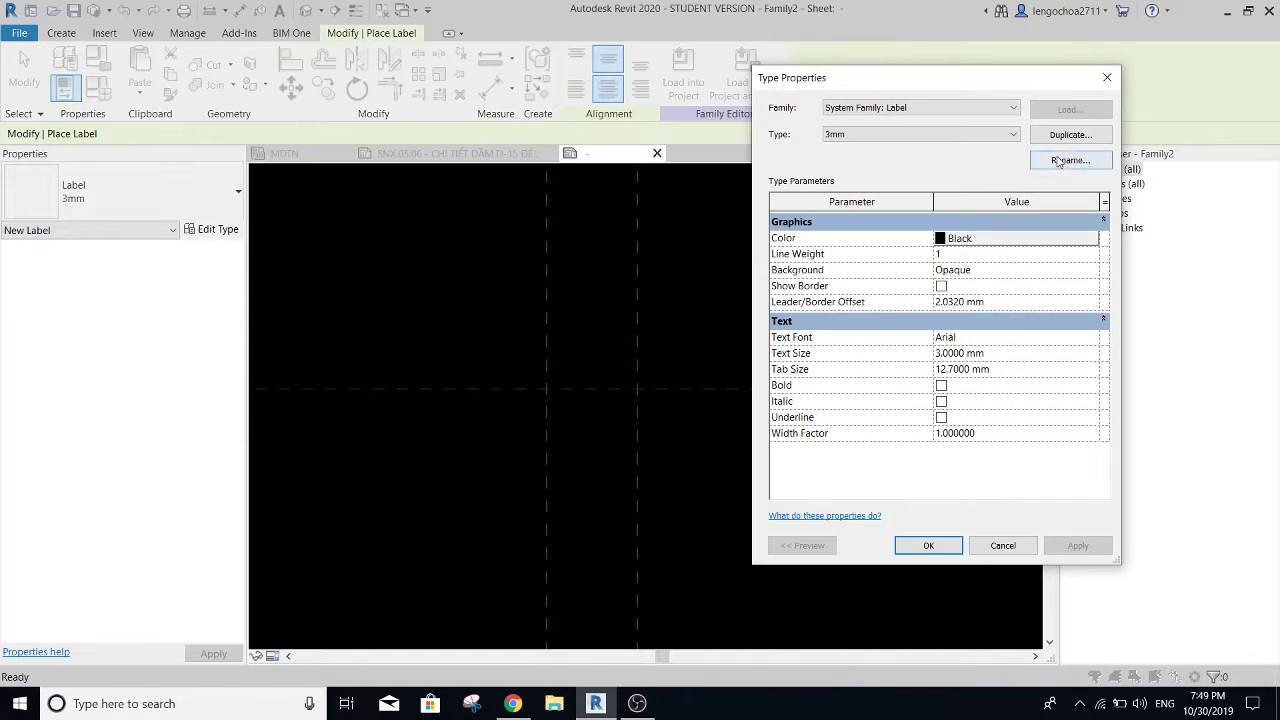
click(1058, 161)
text(2.5)
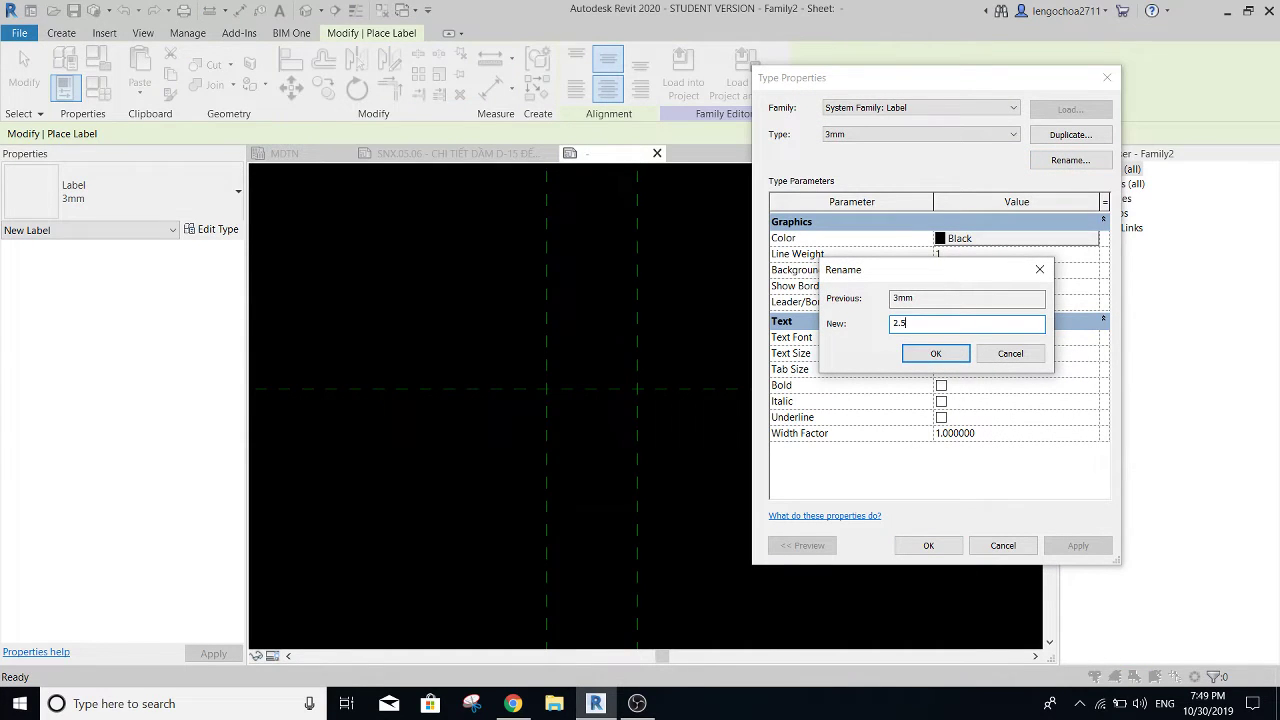
text(mm)
key(Return)
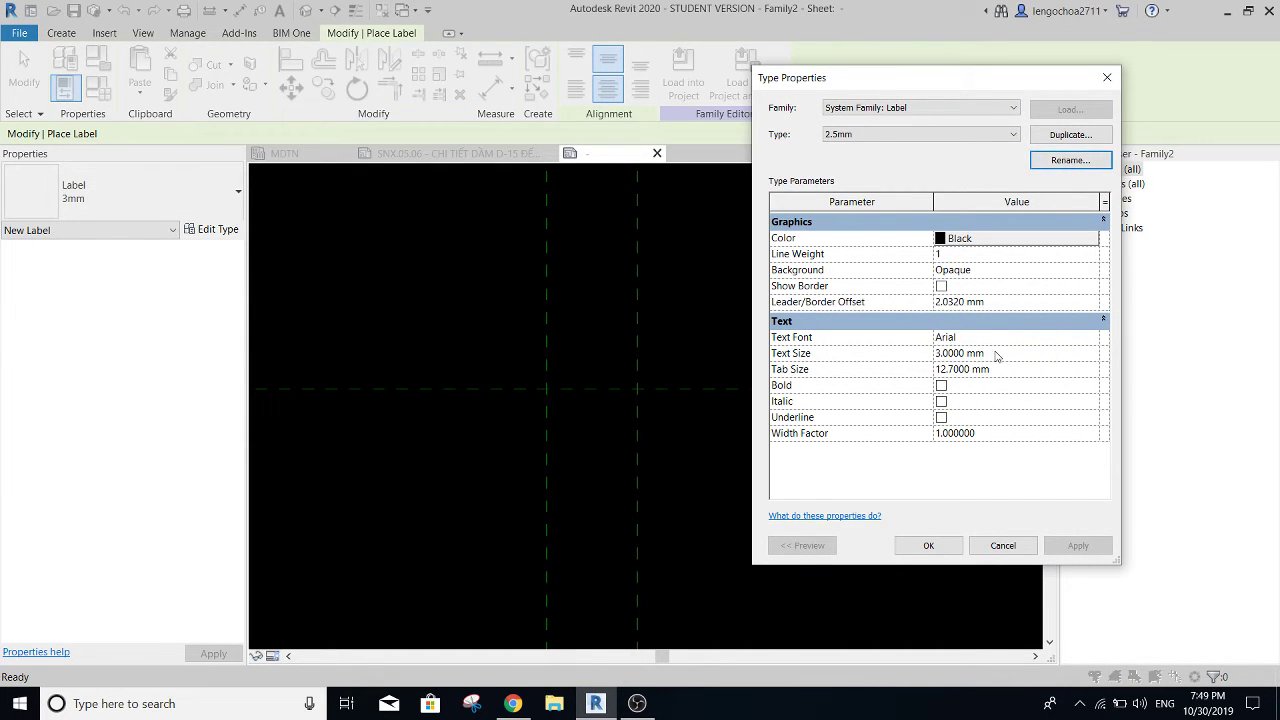
click(1008, 356)
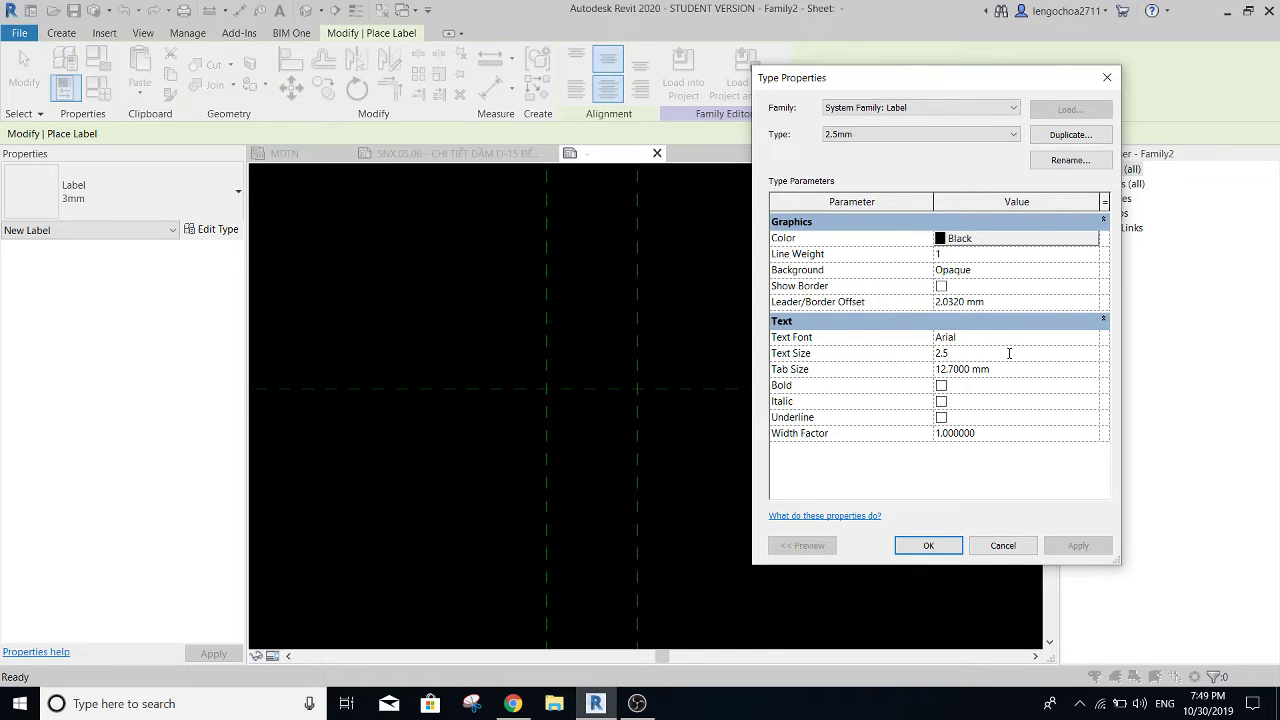
click(1089, 277)
click(968, 302)
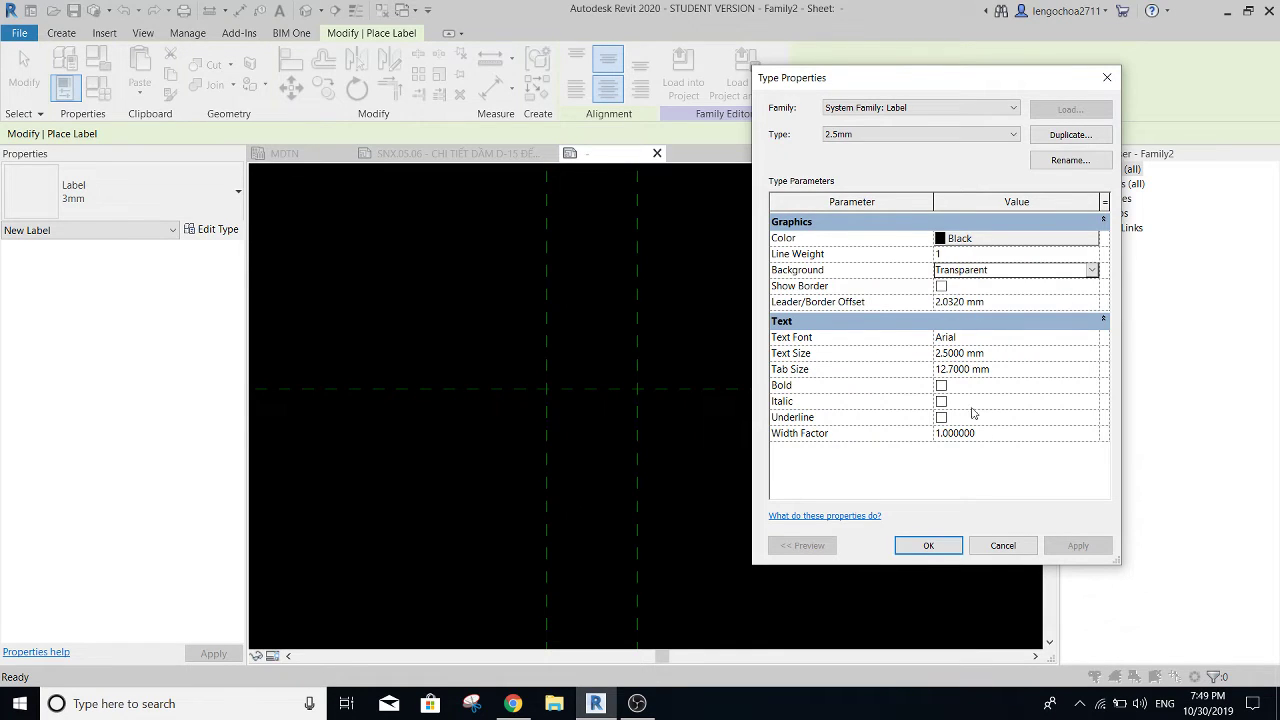
click(917, 556)
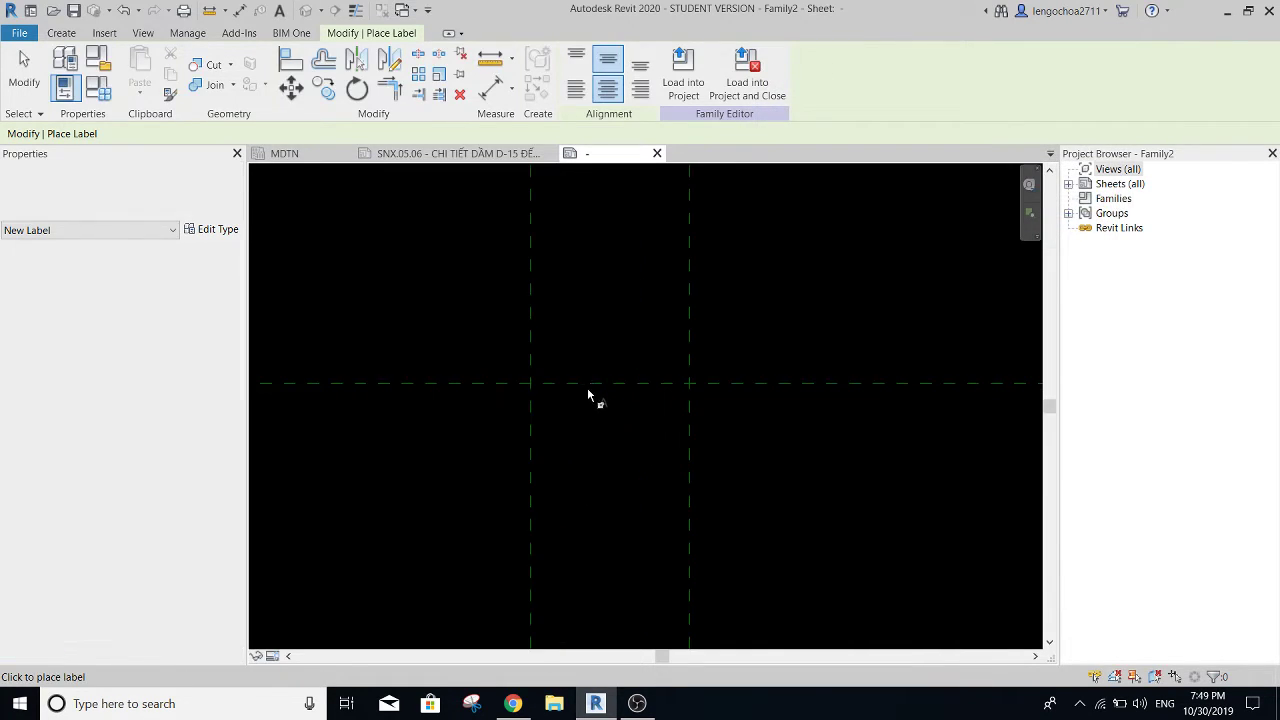
click(589, 383)
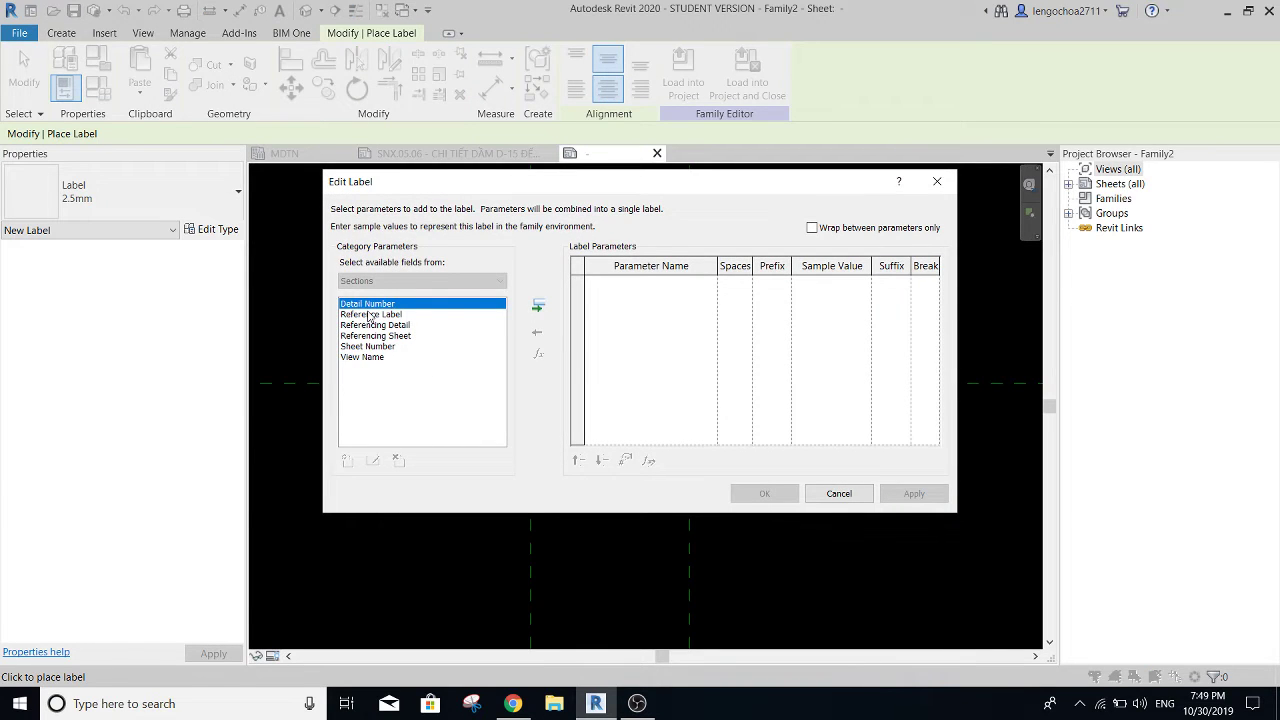
- Make the label show Detail Number with sample value 10
click(538, 307)
click(806, 285)
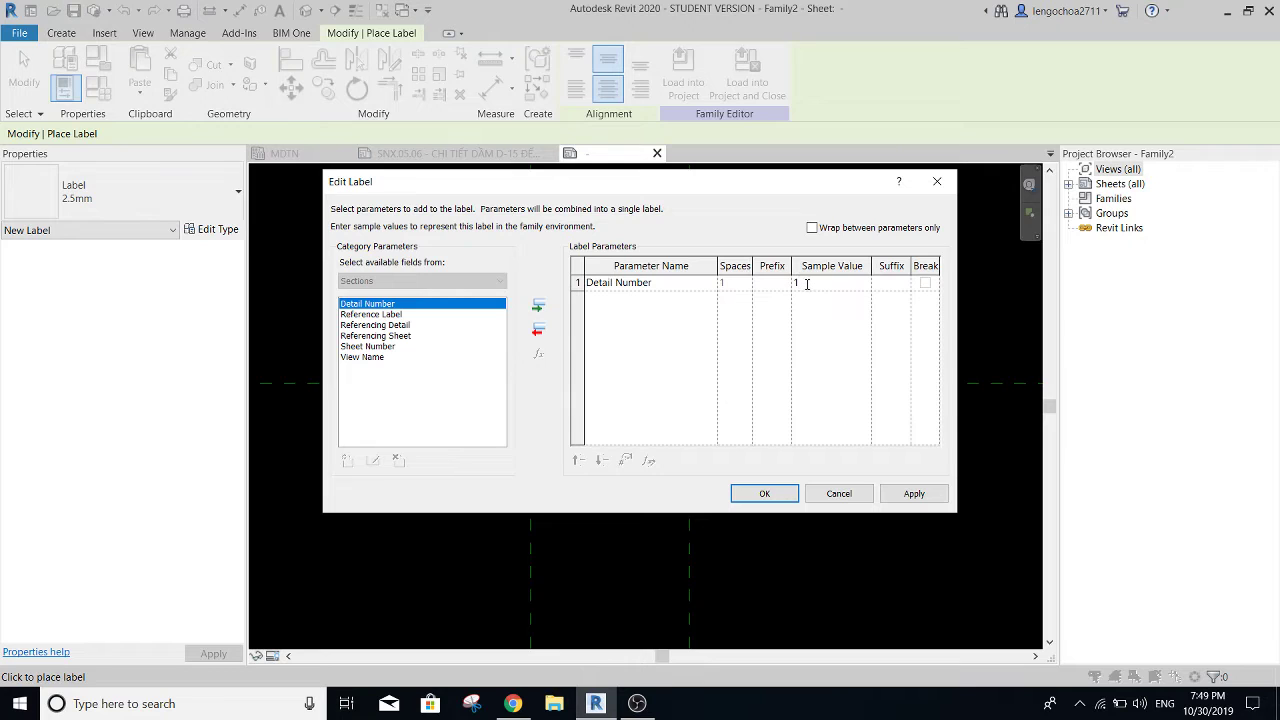
click(766, 494)
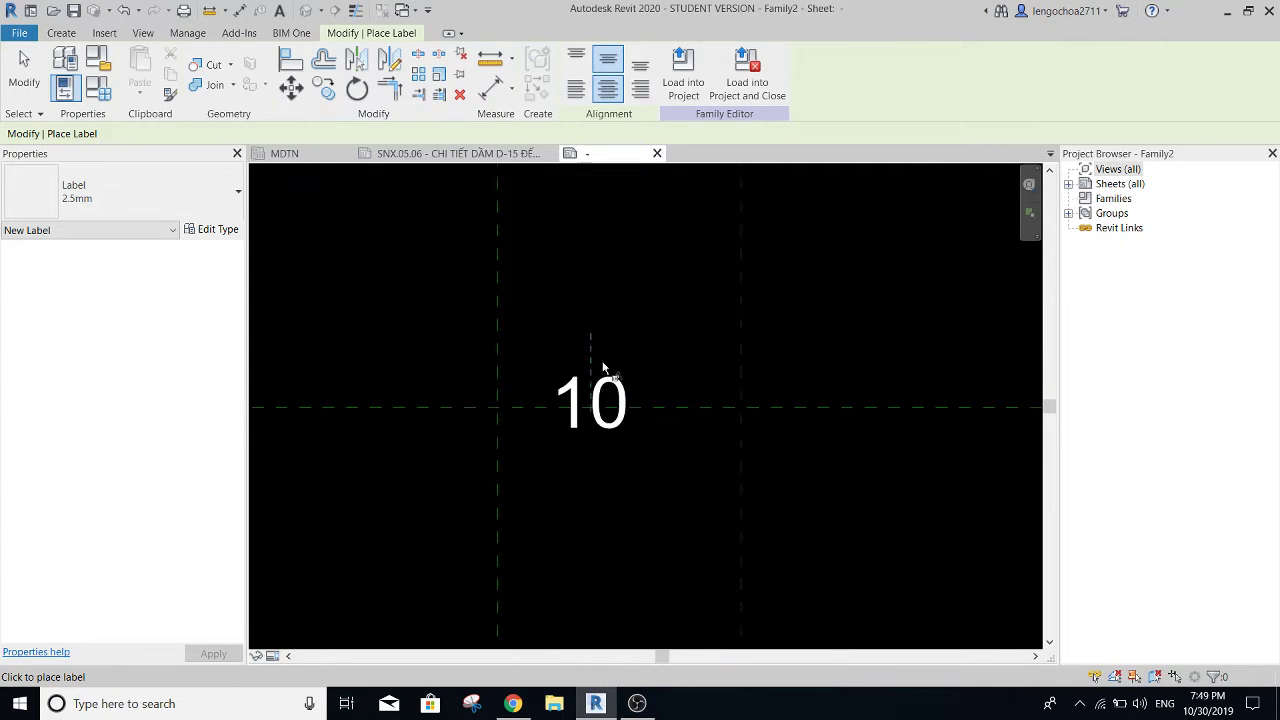
right_click(495, 262)
click(540, 270)
- Nudge the 10 label right so it centres on the reference plane intersection
click(585, 407)
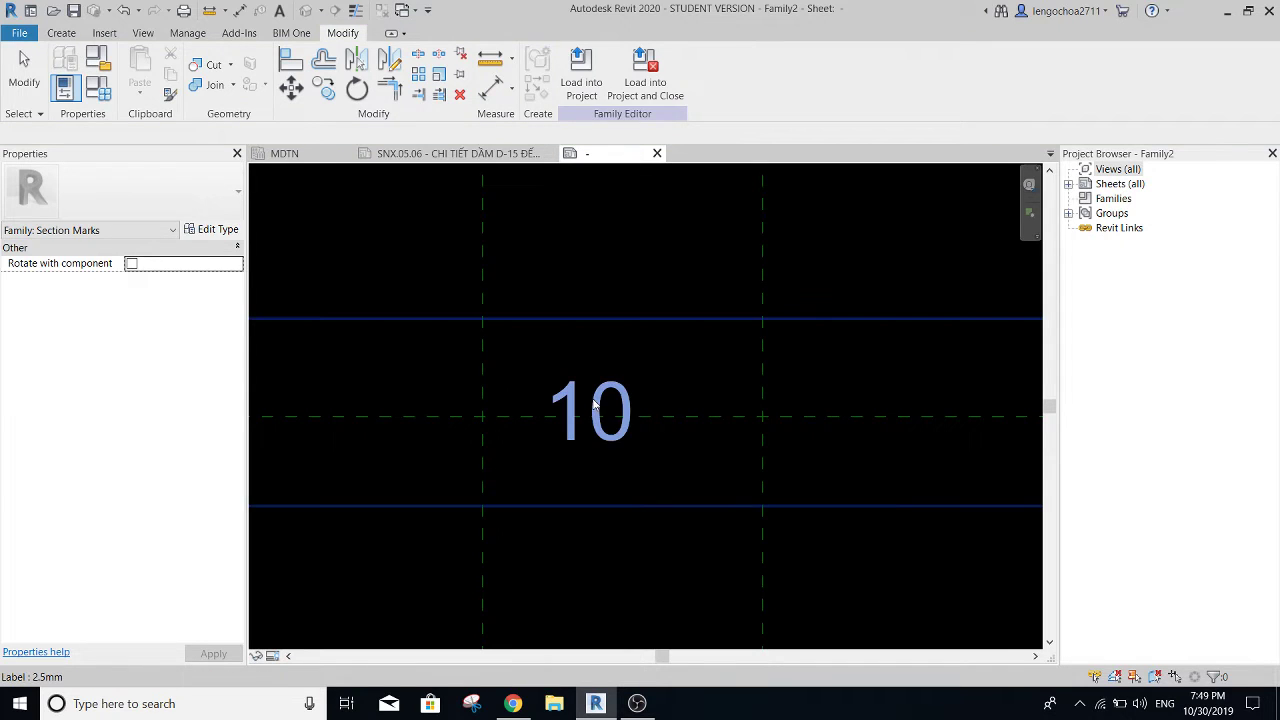
scroll(585, 407, up, 2)
click(598, 418)
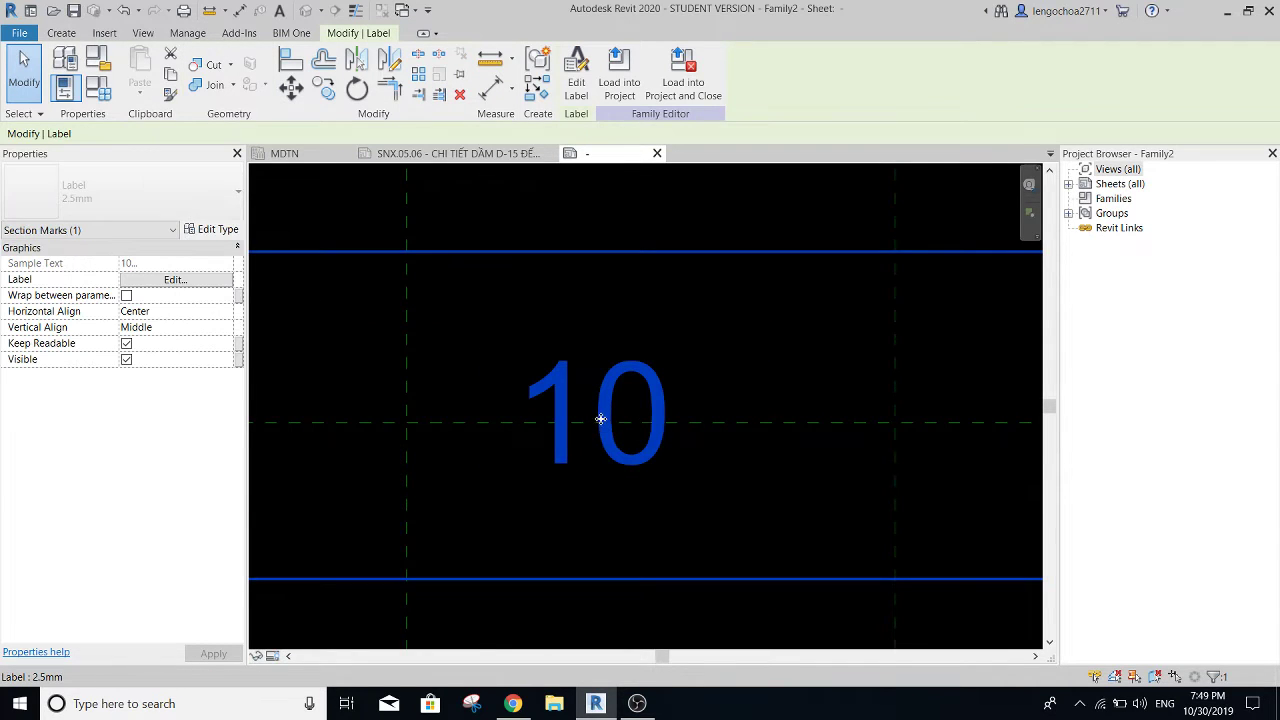
drag(601, 419, 622, 415)
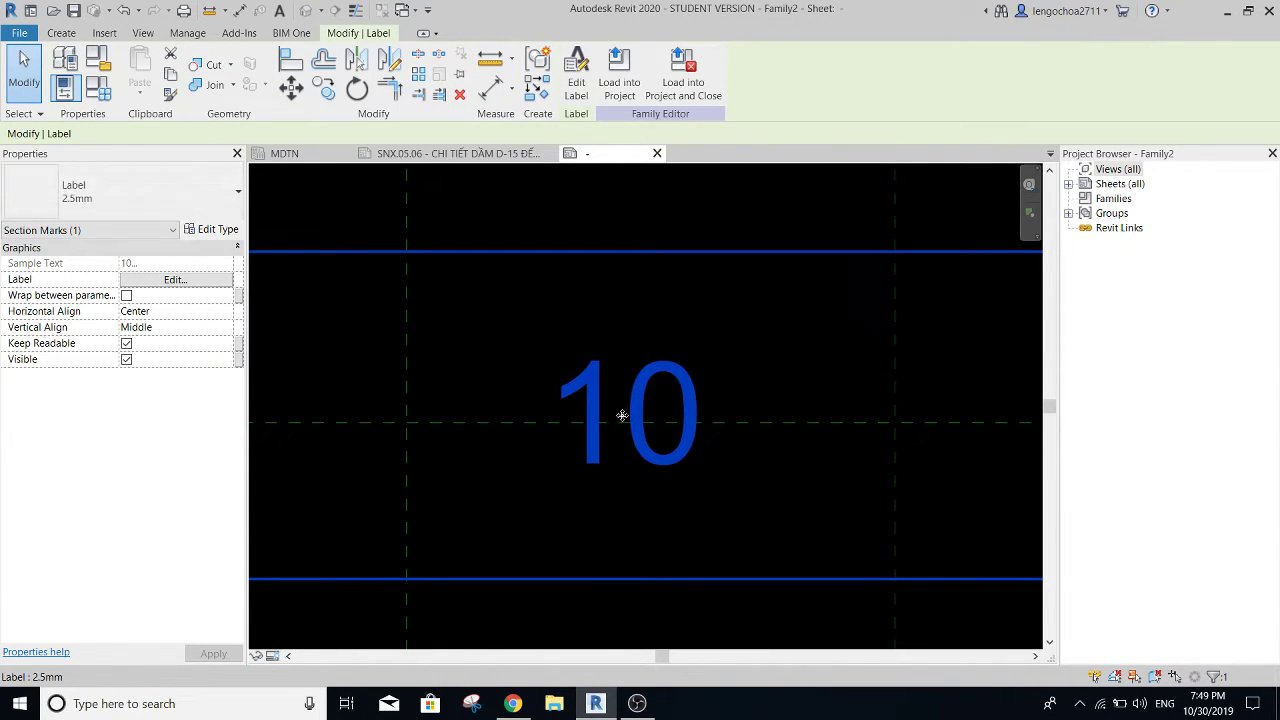
scroll(622, 415, down, 3)
scroll(634, 377, down, 1)
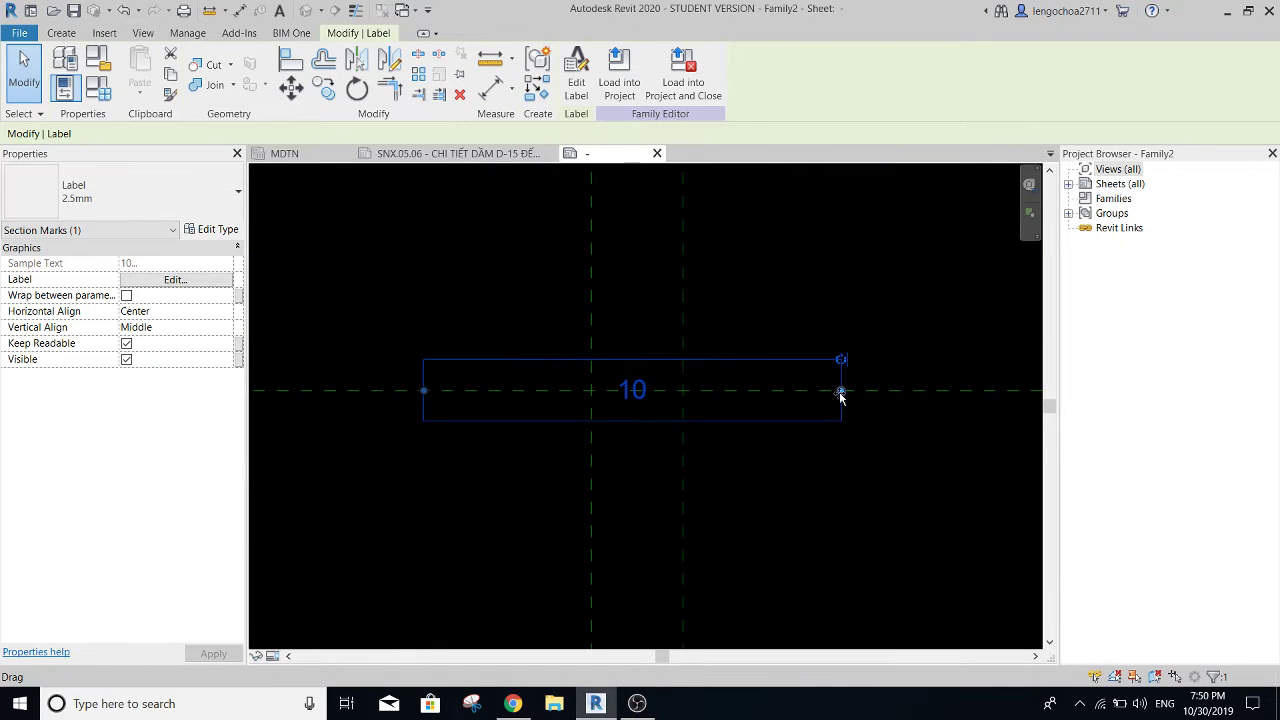
scroll(674, 400, up, 3)
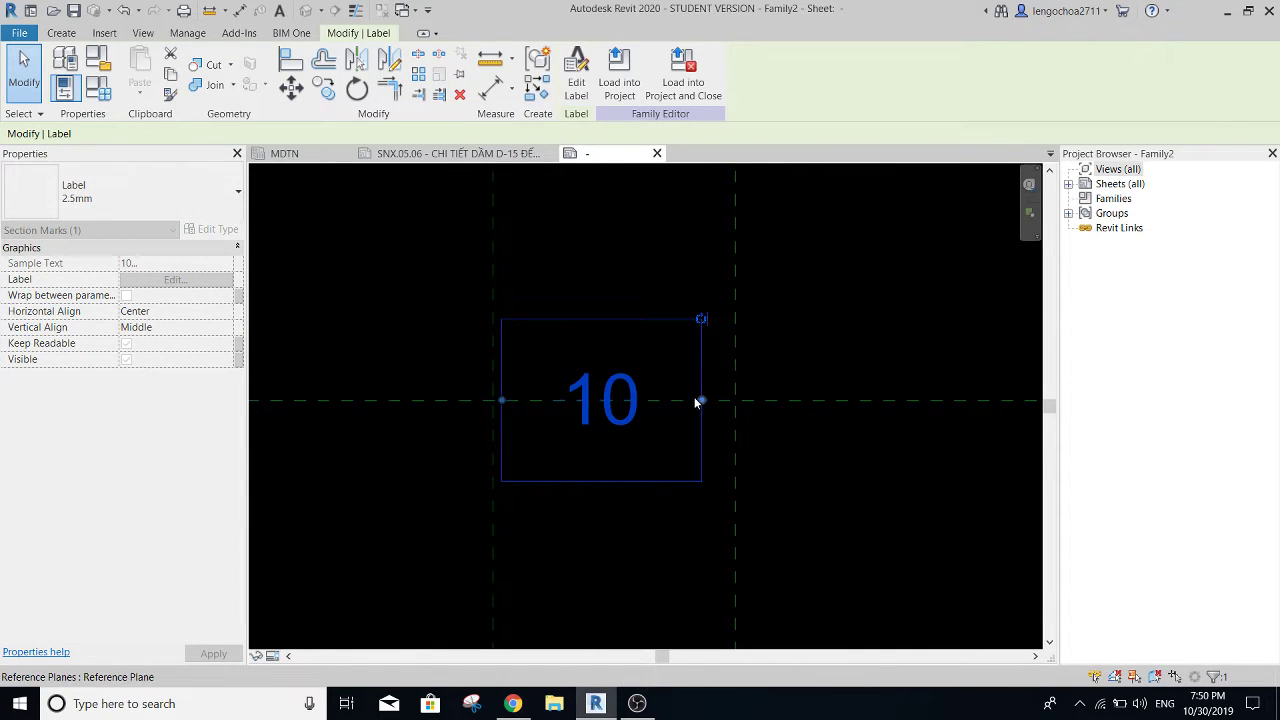
key(Escape)
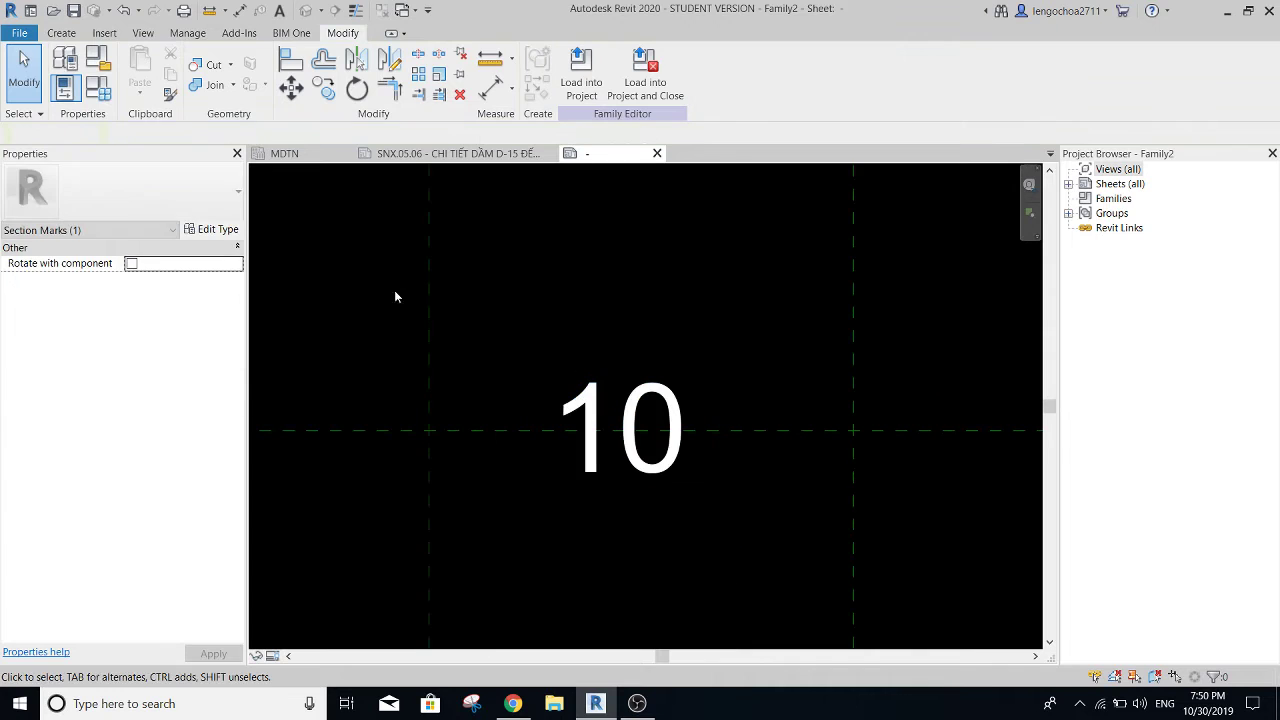
click(61, 33)
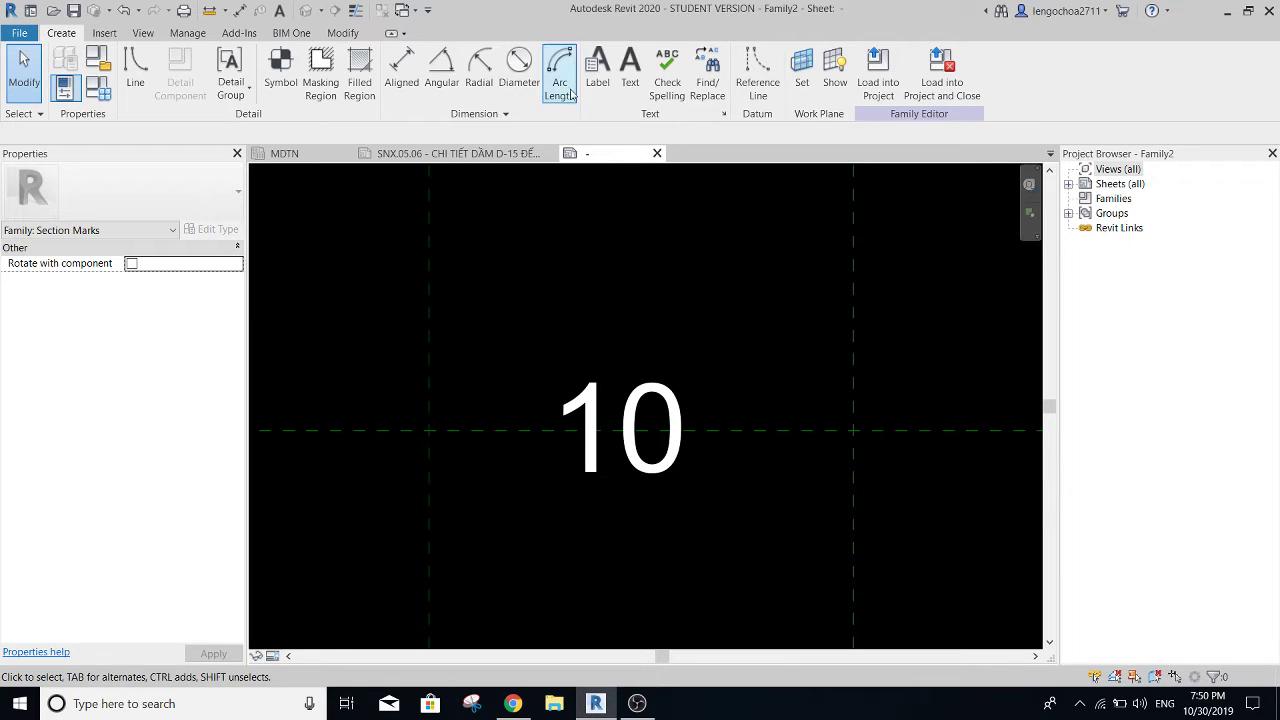
- Draw a 3-unit vertical line upward from the horizontal reference plane, left of the 10
click(135, 70)
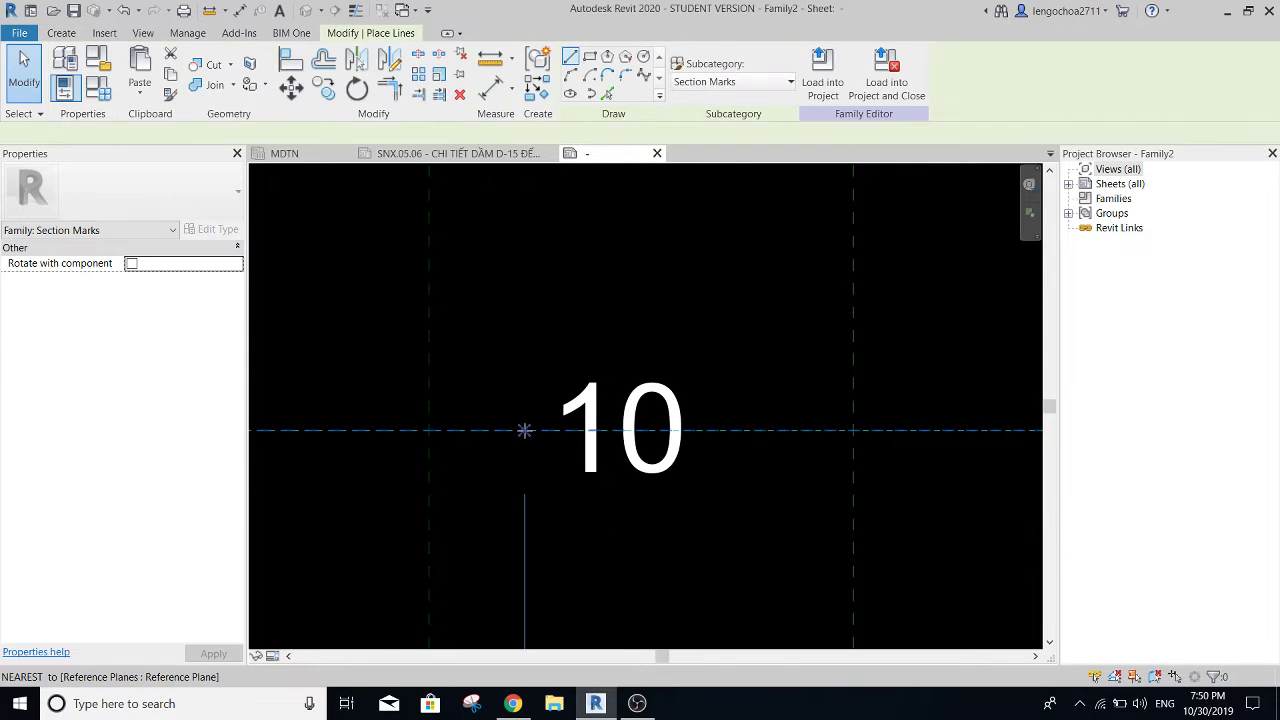
click(524, 430)
text(3)
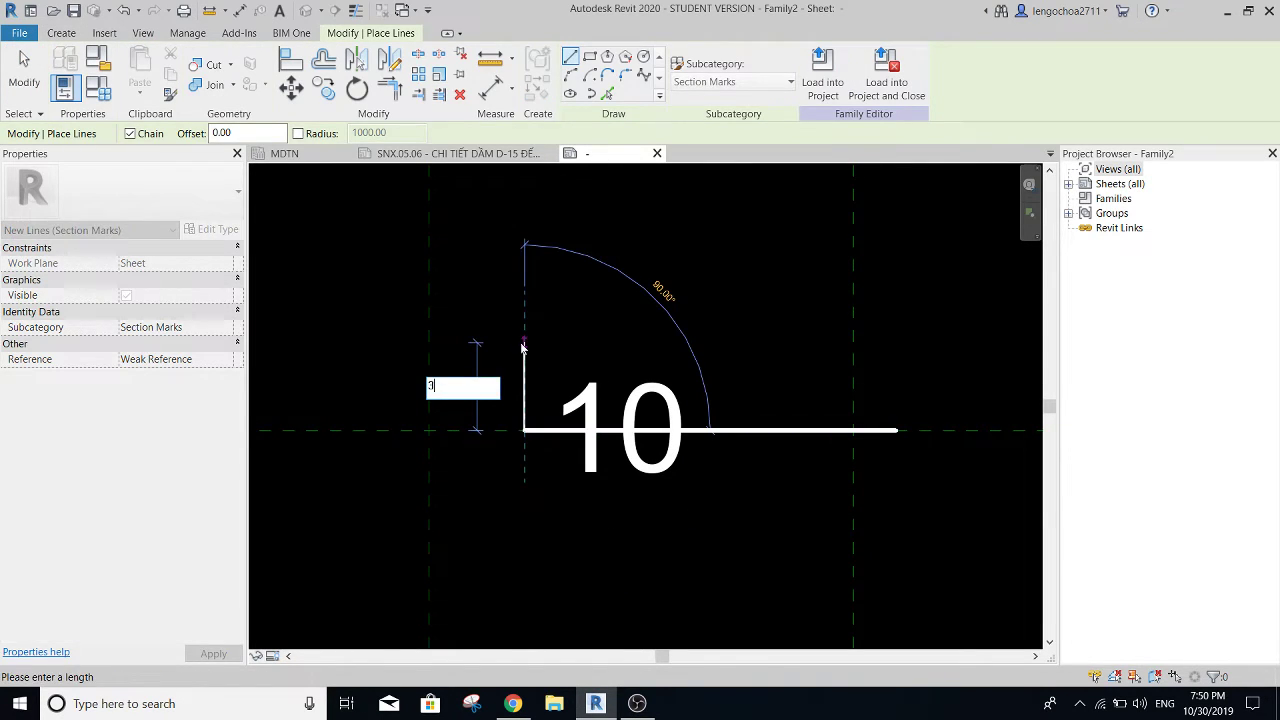
key(Return)
key(Escape)
key(Escape)
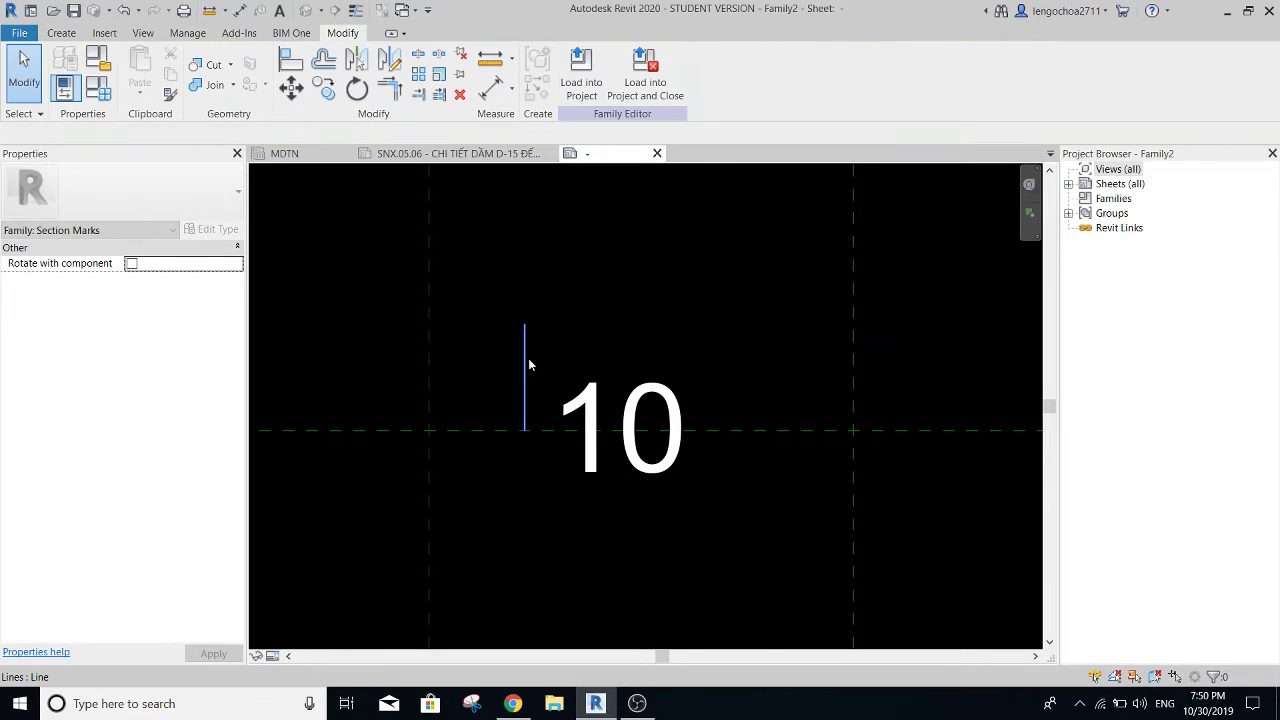
scroll(537, 348, up, 2)
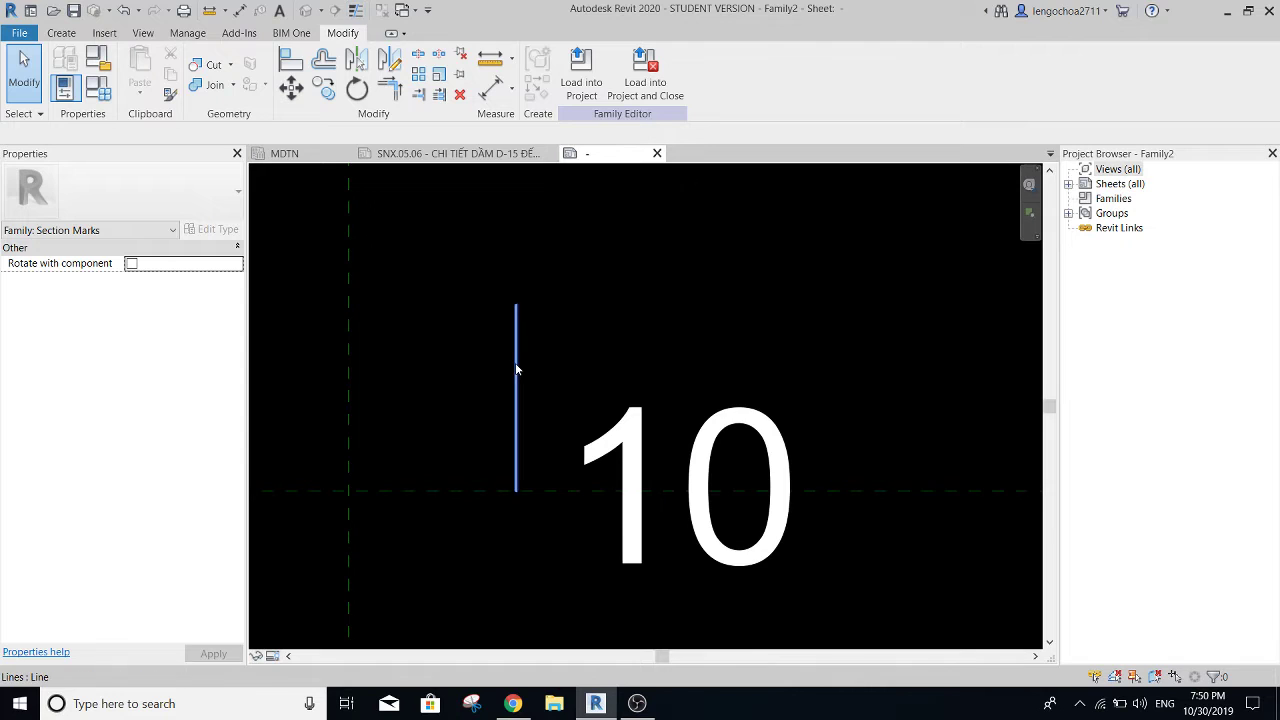
scroll(510, 313, up, 2)
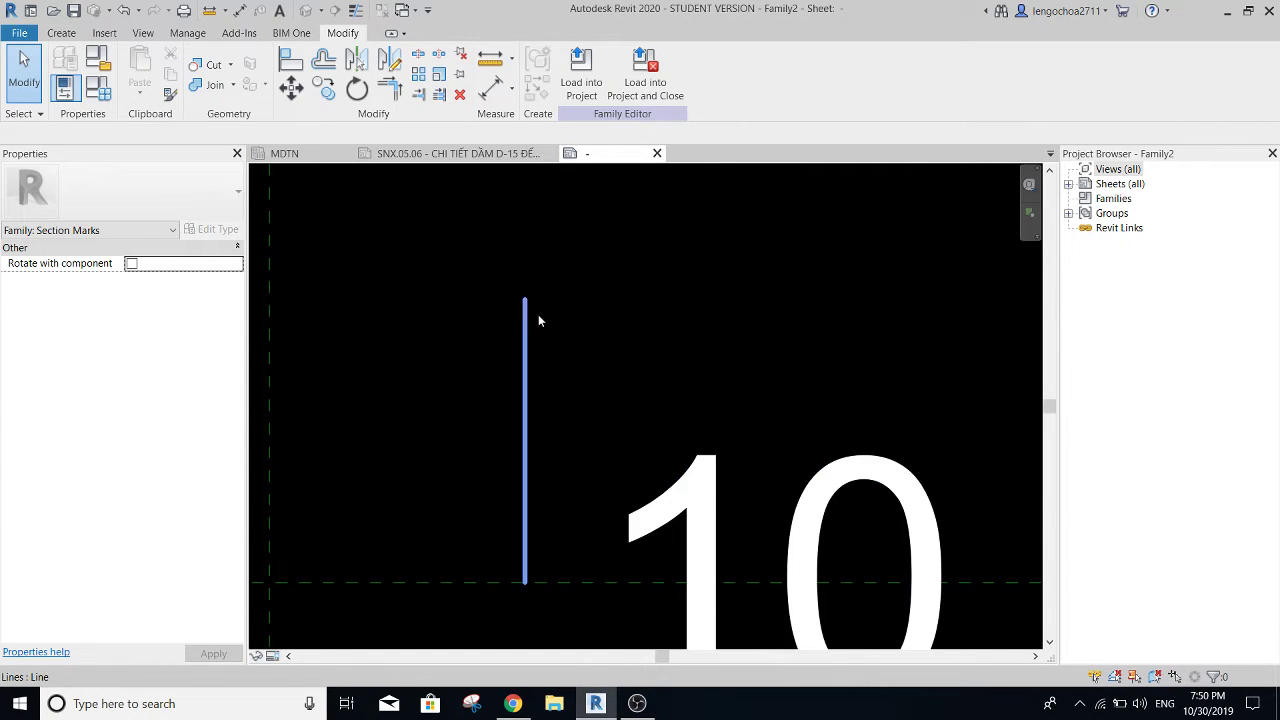
scroll(538, 314, down, 4)
scroll(577, 381, up, 1)
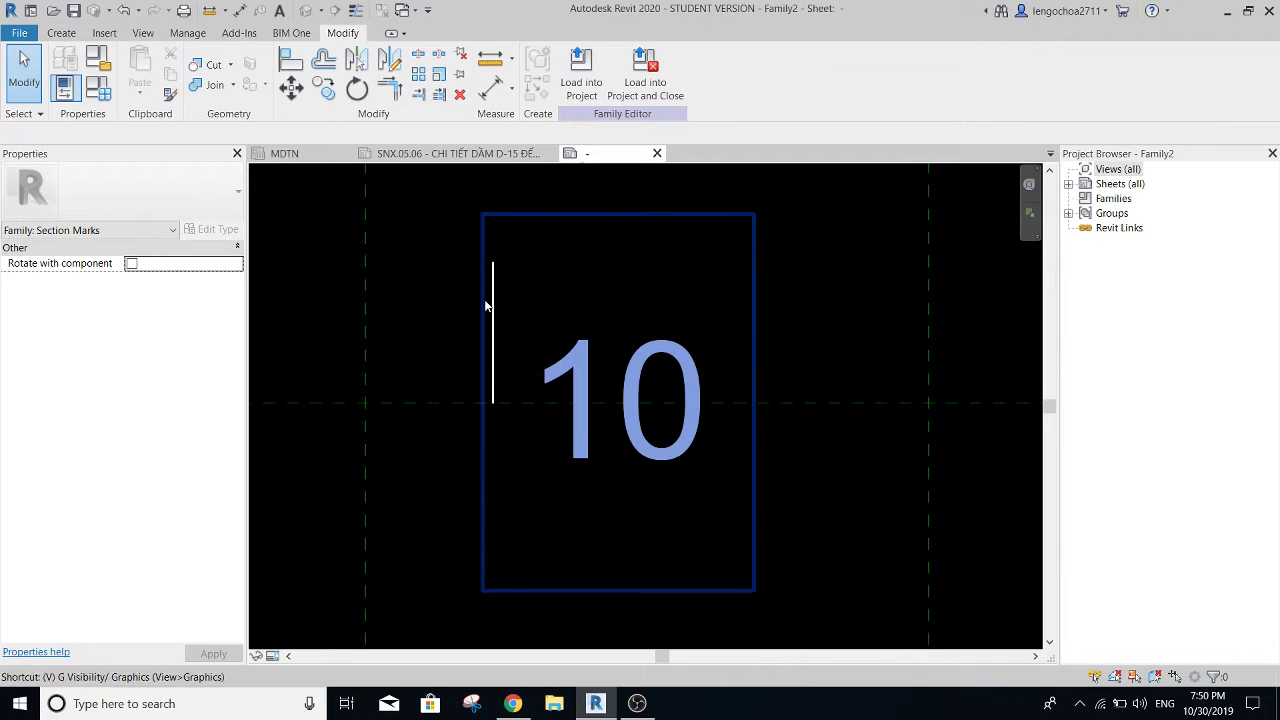
- Create a new Net Cat subcategory under Section Marks in Object Styles
key(g)
click(866, 490)
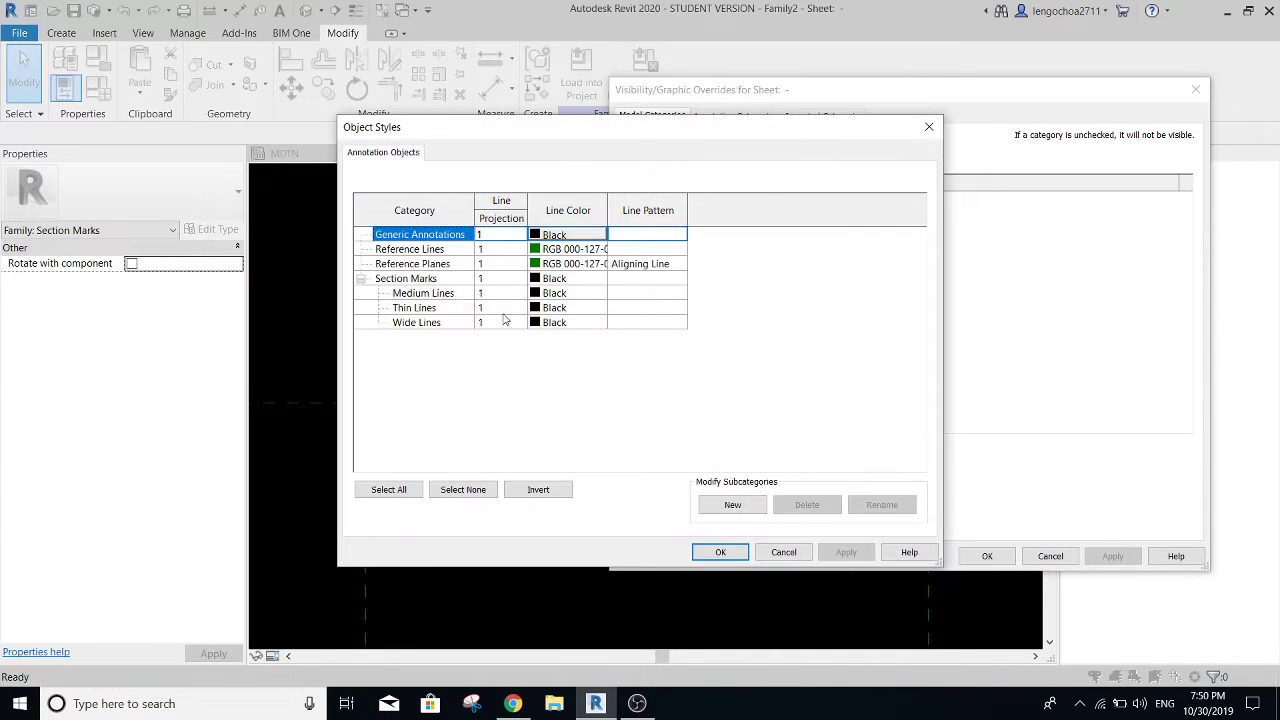
click(452, 309)
click(733, 505)
text(Net Cat)
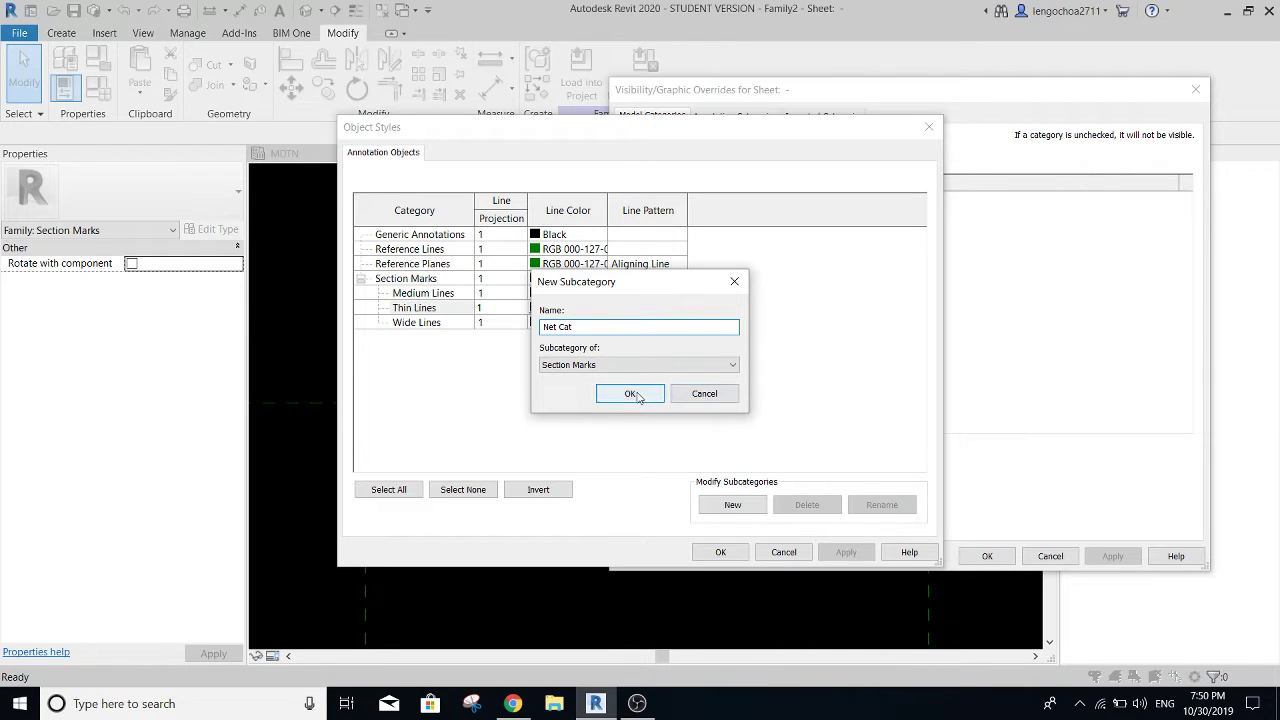
click(630, 393)
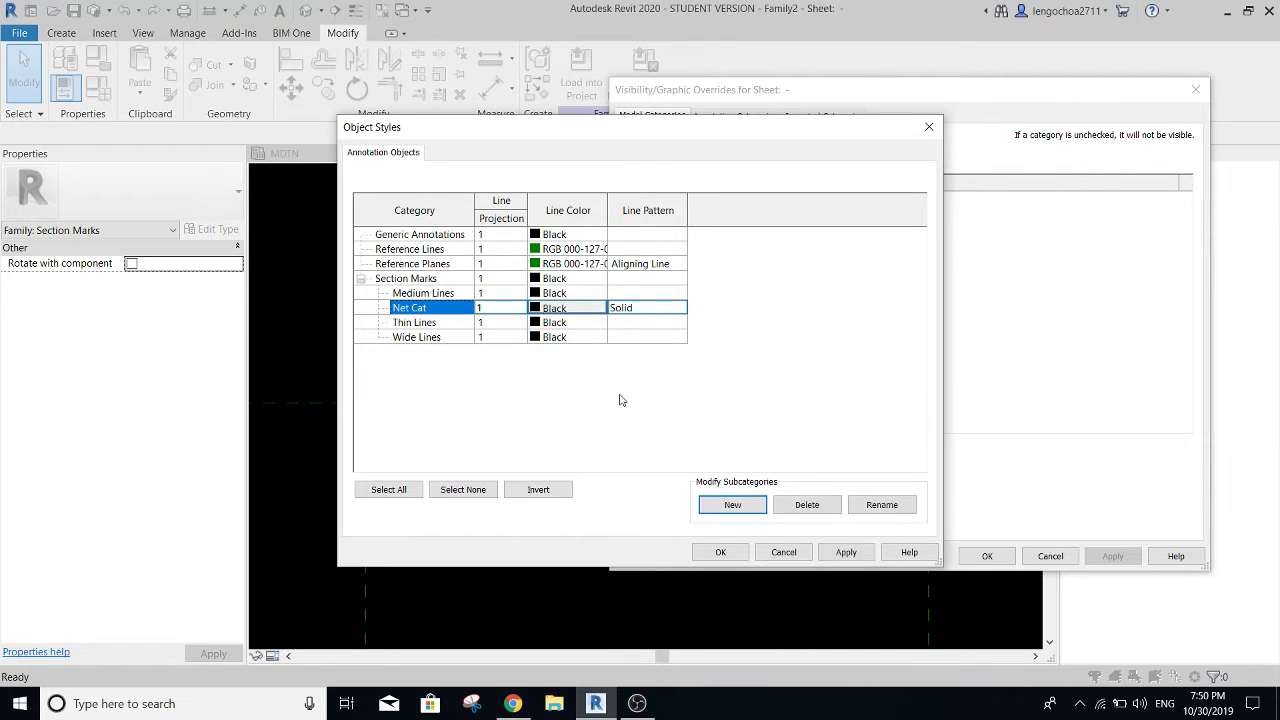
- Give Net Cat a green line colour and projection line weight 6, then apply
click(575, 317)
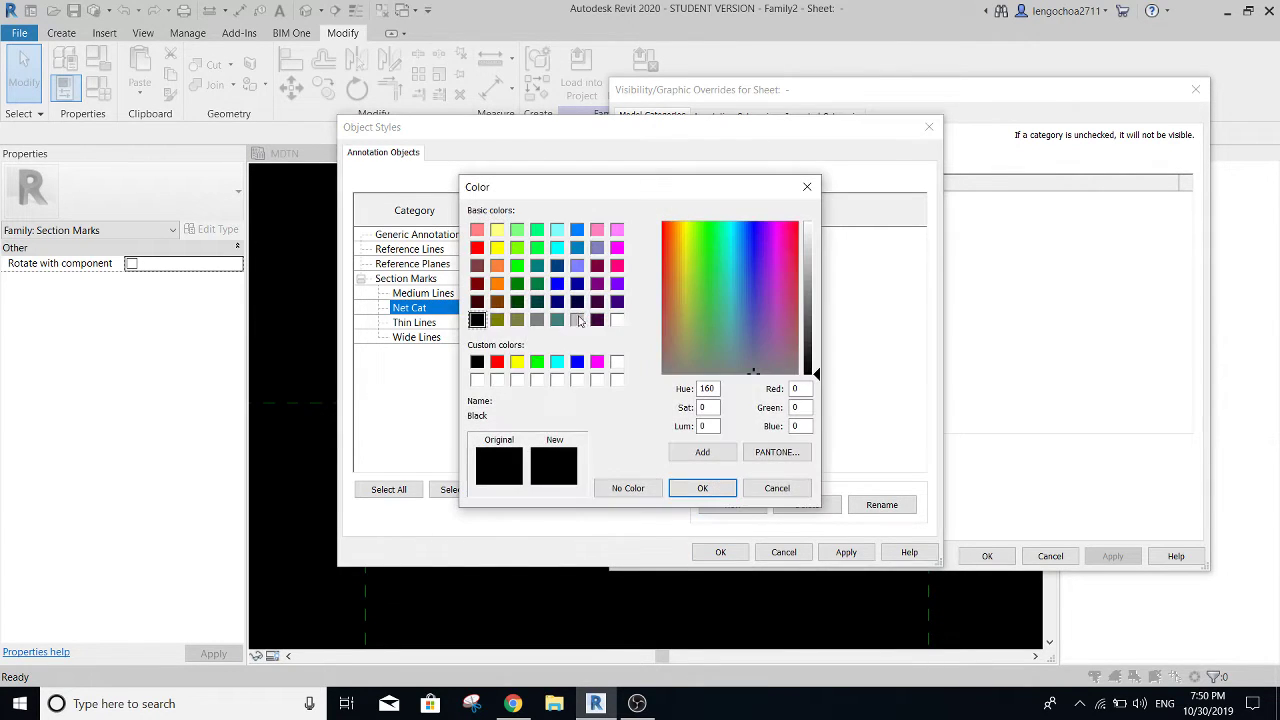
click(537, 361)
click(702, 488)
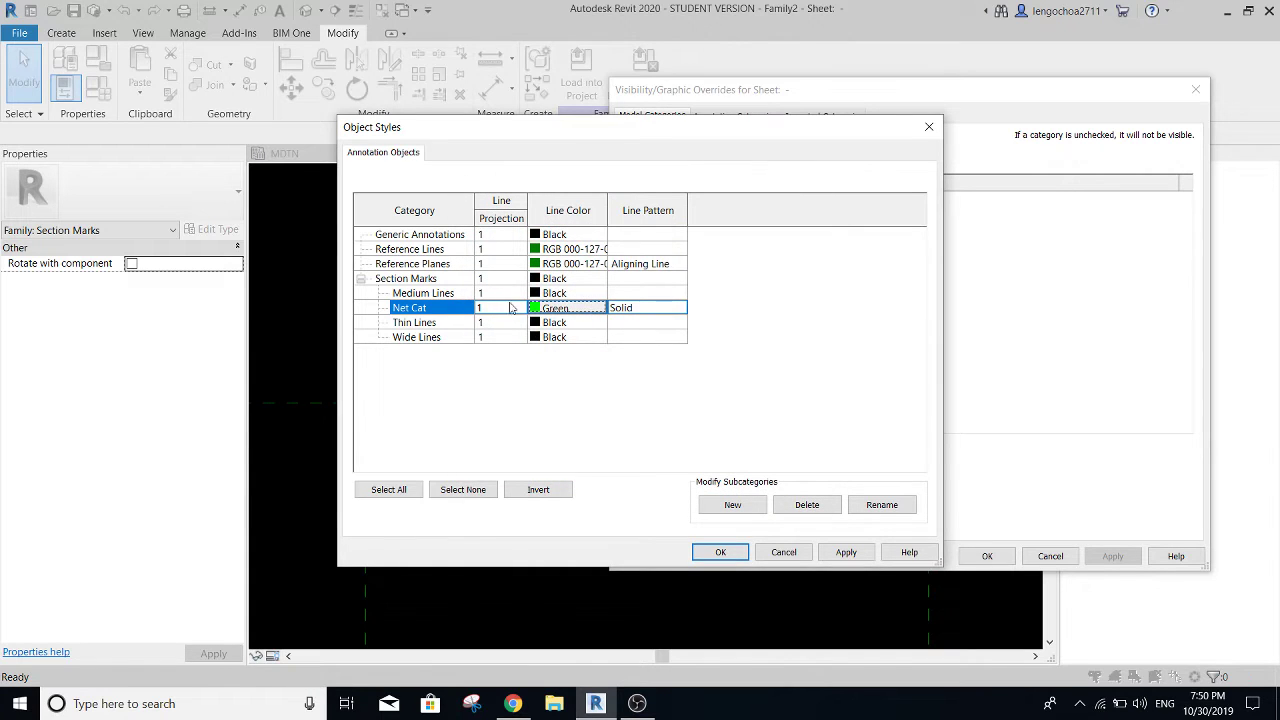
text(5)
text(6)
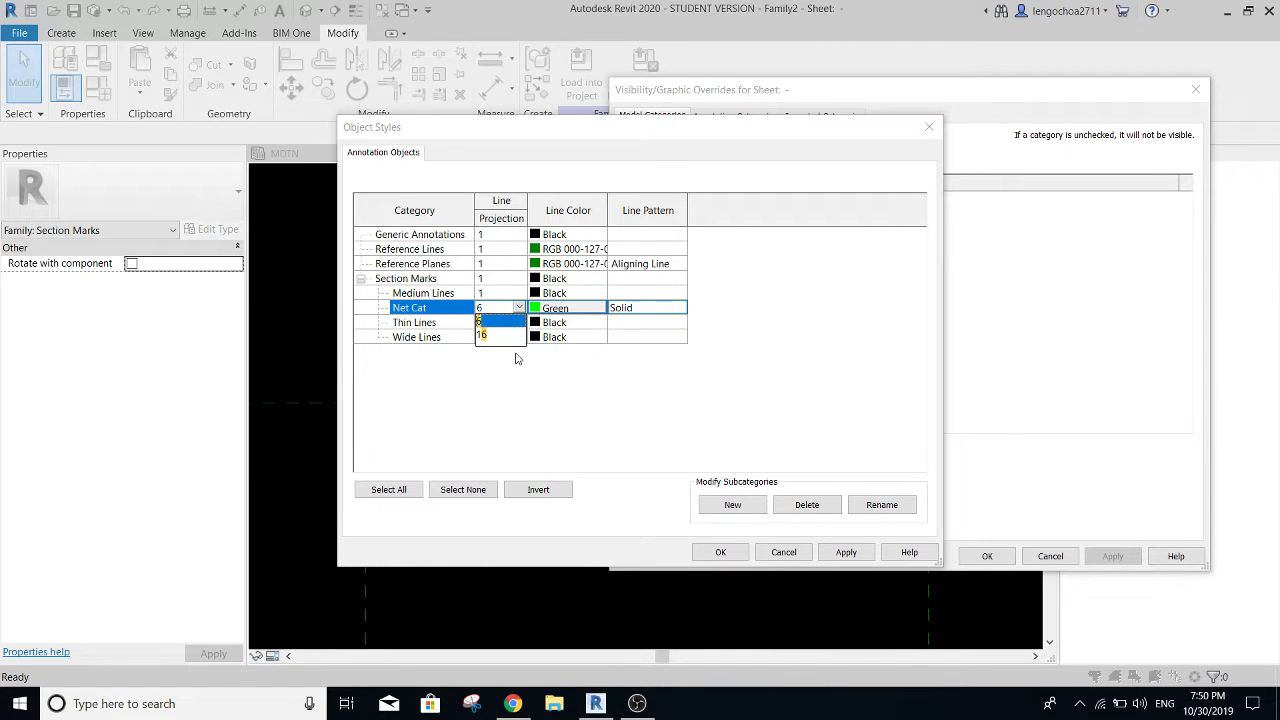
key(Return)
click(846, 552)
click(720, 552)
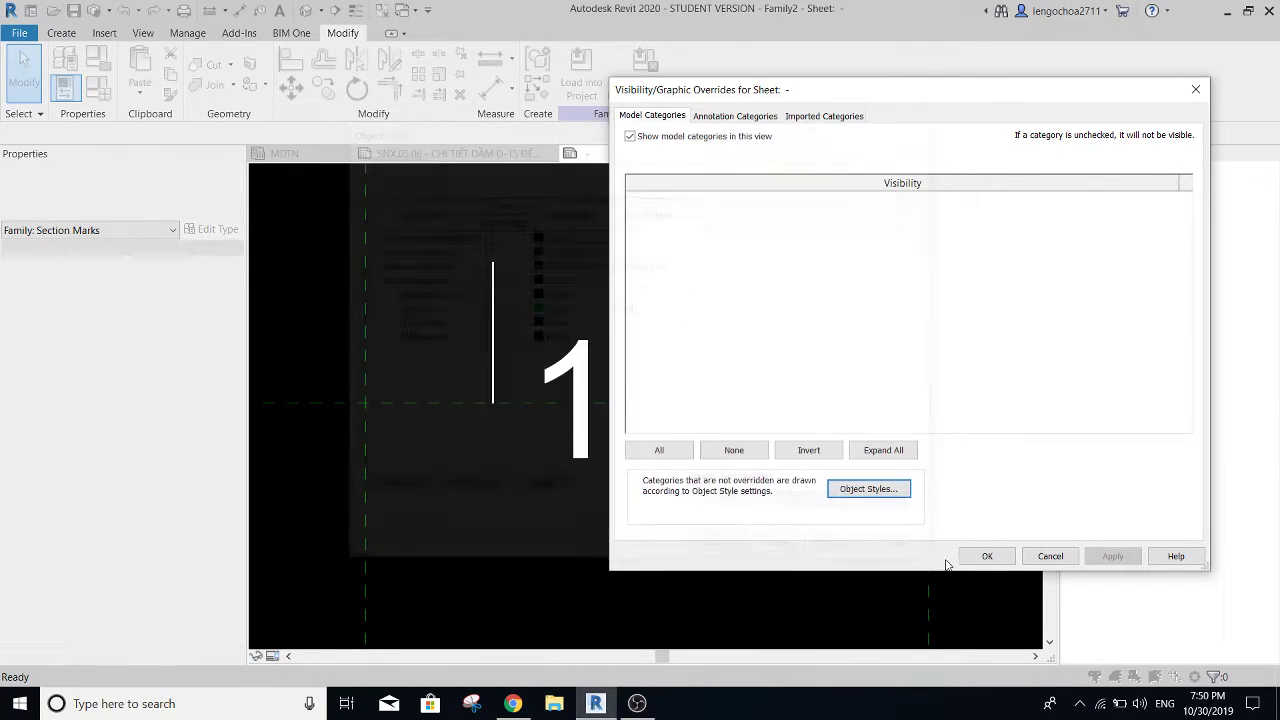
click(968, 556)
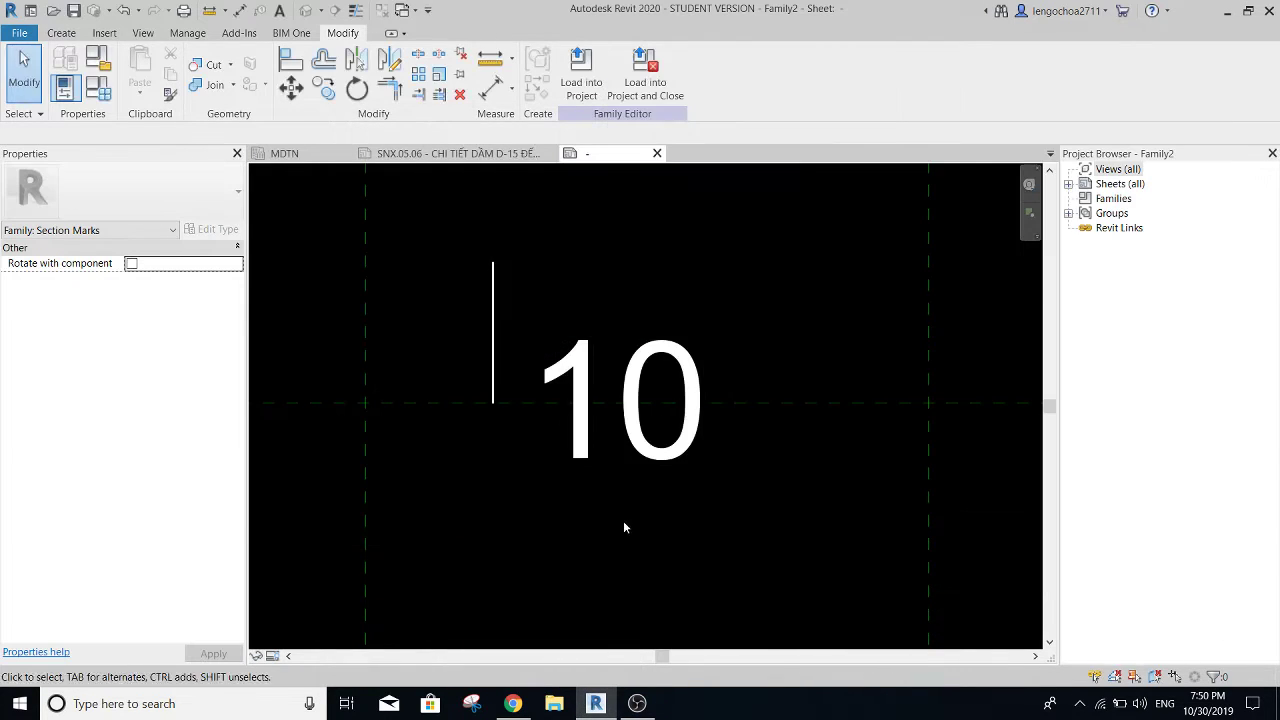
- Assign the vertical line to the Net Cat subcategory so it turns green
click(511, 316)
click(589, 81)
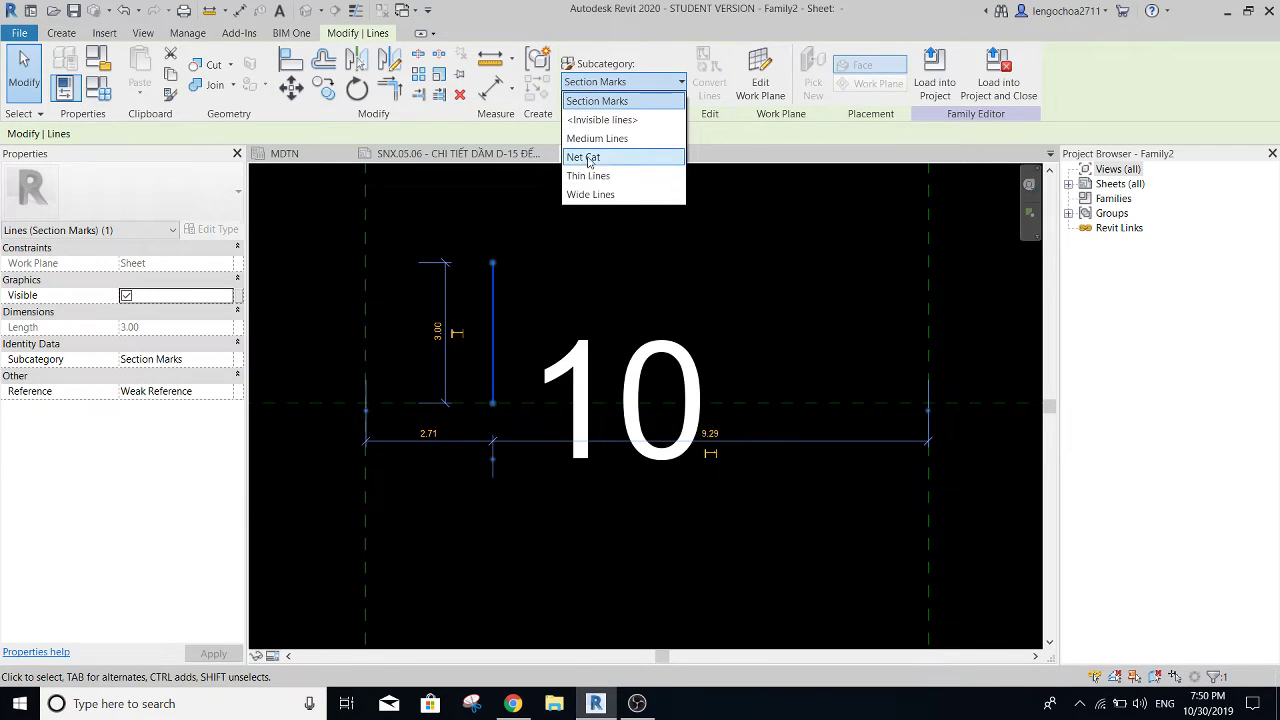
click(590, 158)
click(559, 298)
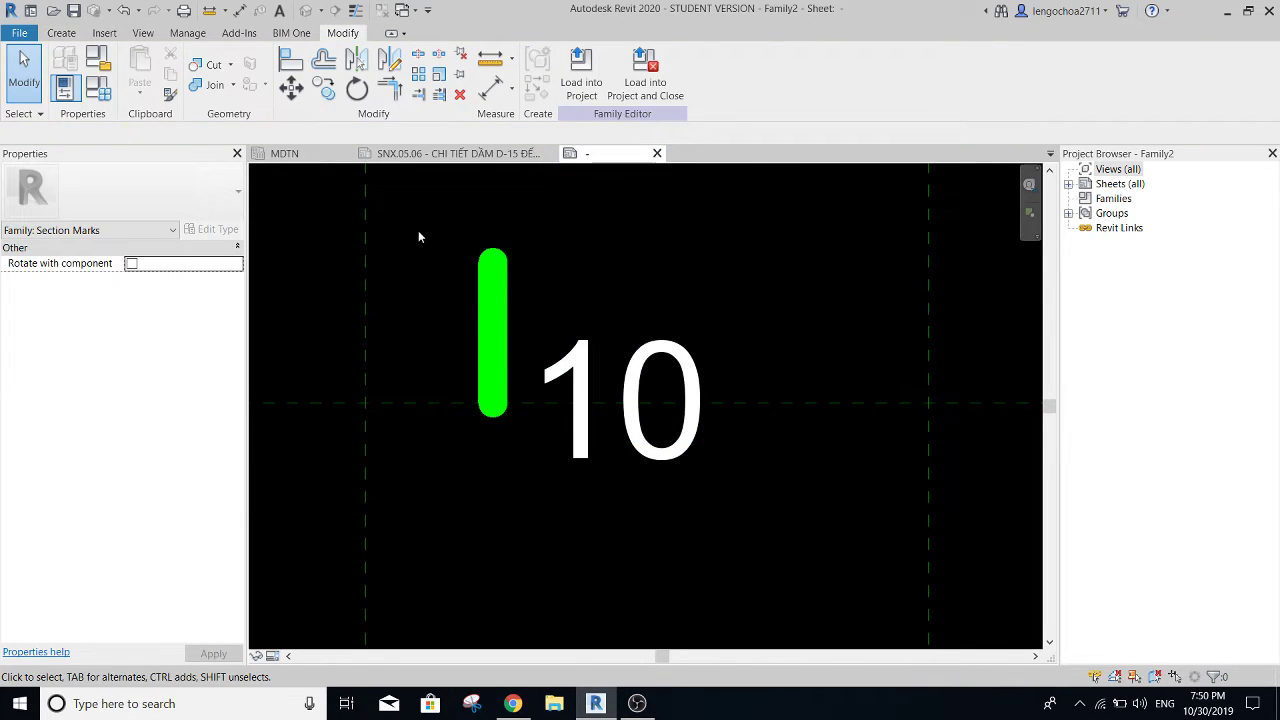
- Move the green line by its midpoint to centre it on the horizontal reference plane
drag(421, 216, 554, 486)
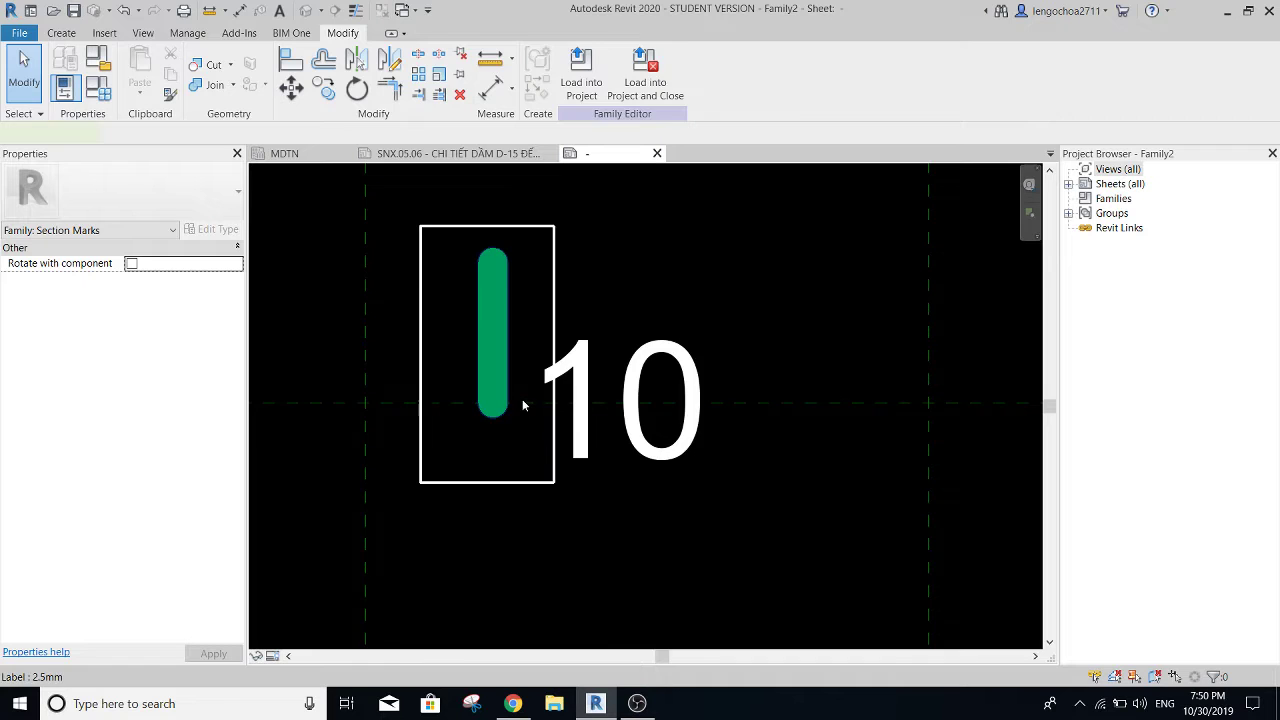
key(m)
key(v)
click(491, 332)
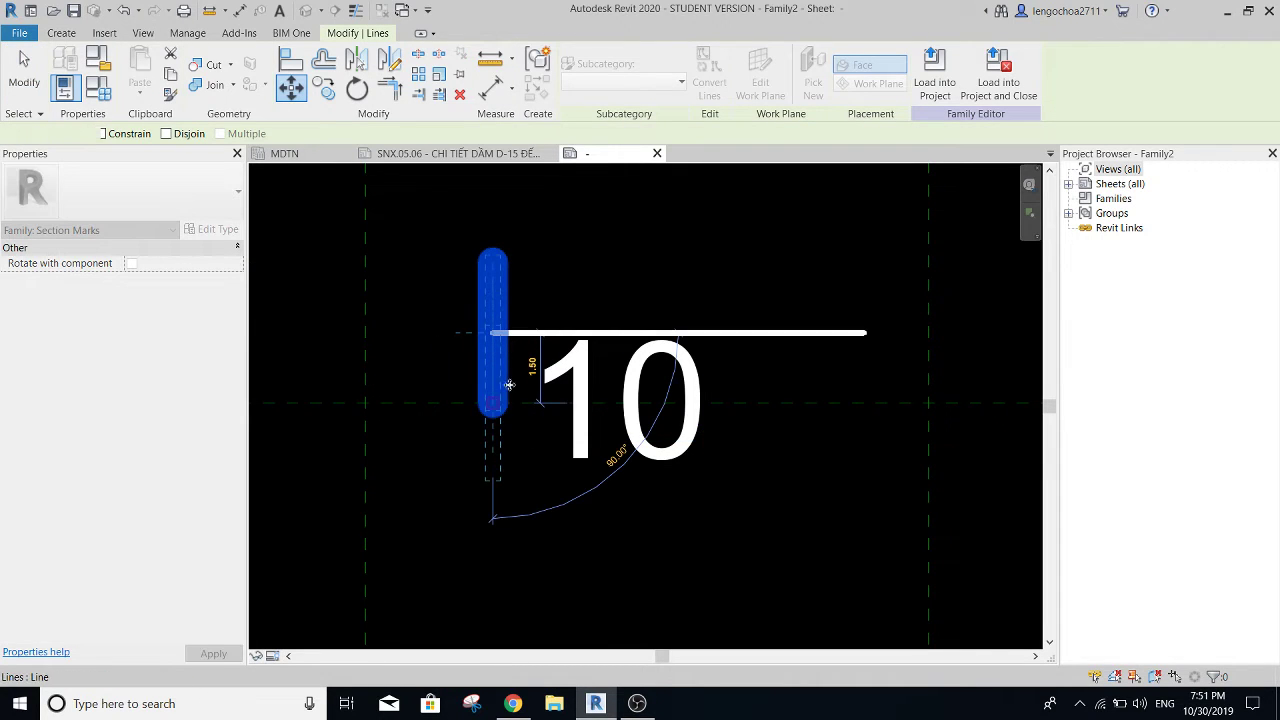
click(527, 395)
scroll(527, 395, down, 2)
scroll(514, 414, up, 2)
scroll(554, 421, down, 1)
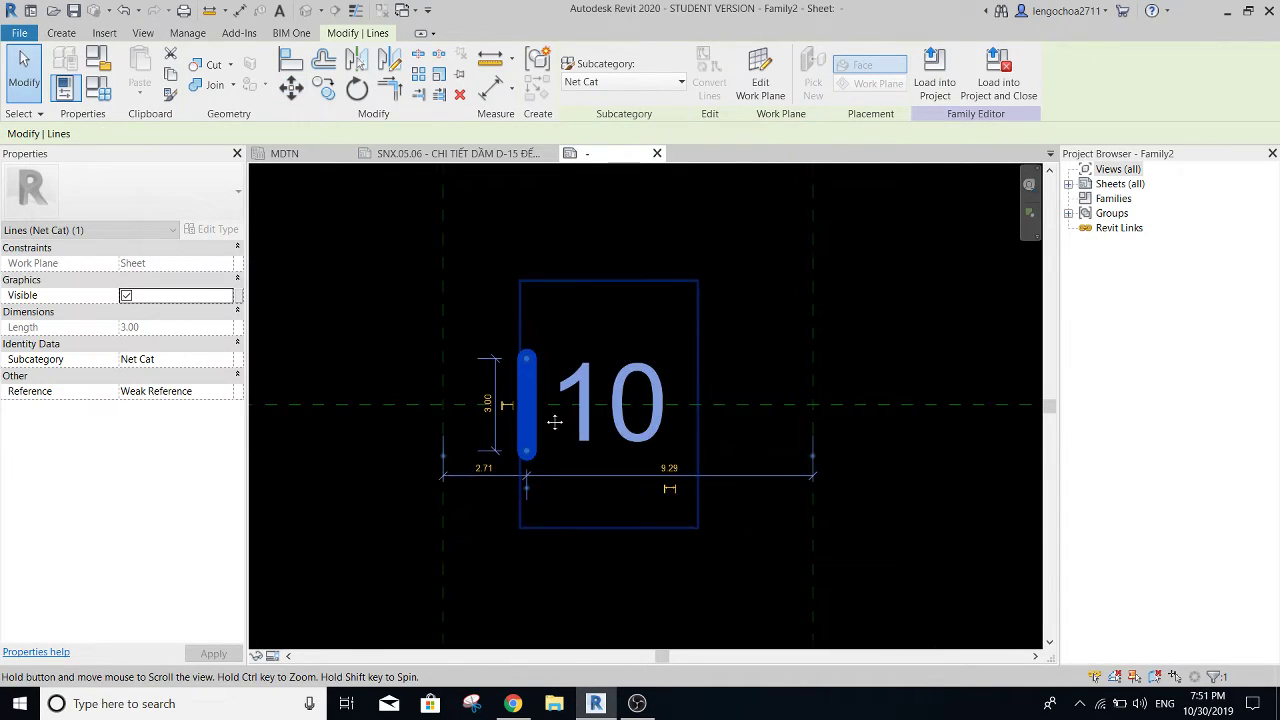
scroll(527, 410, up, 1)
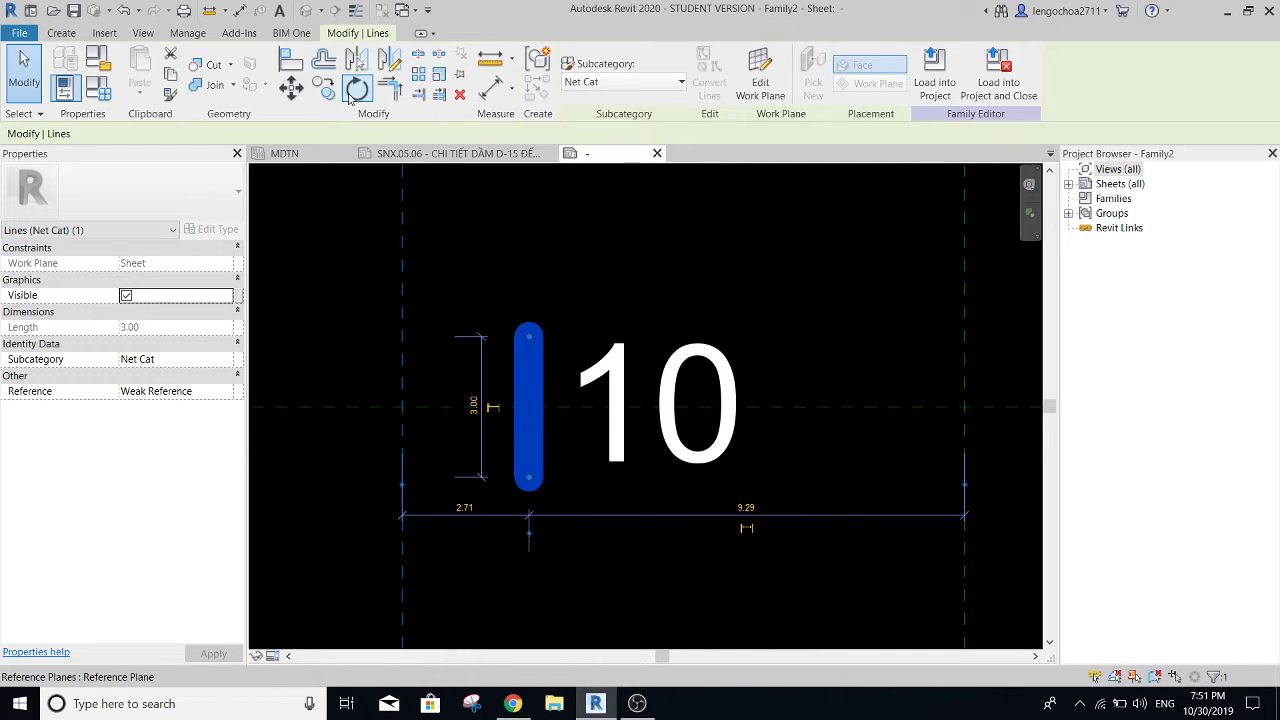
scroll(585, 485, down, 1)
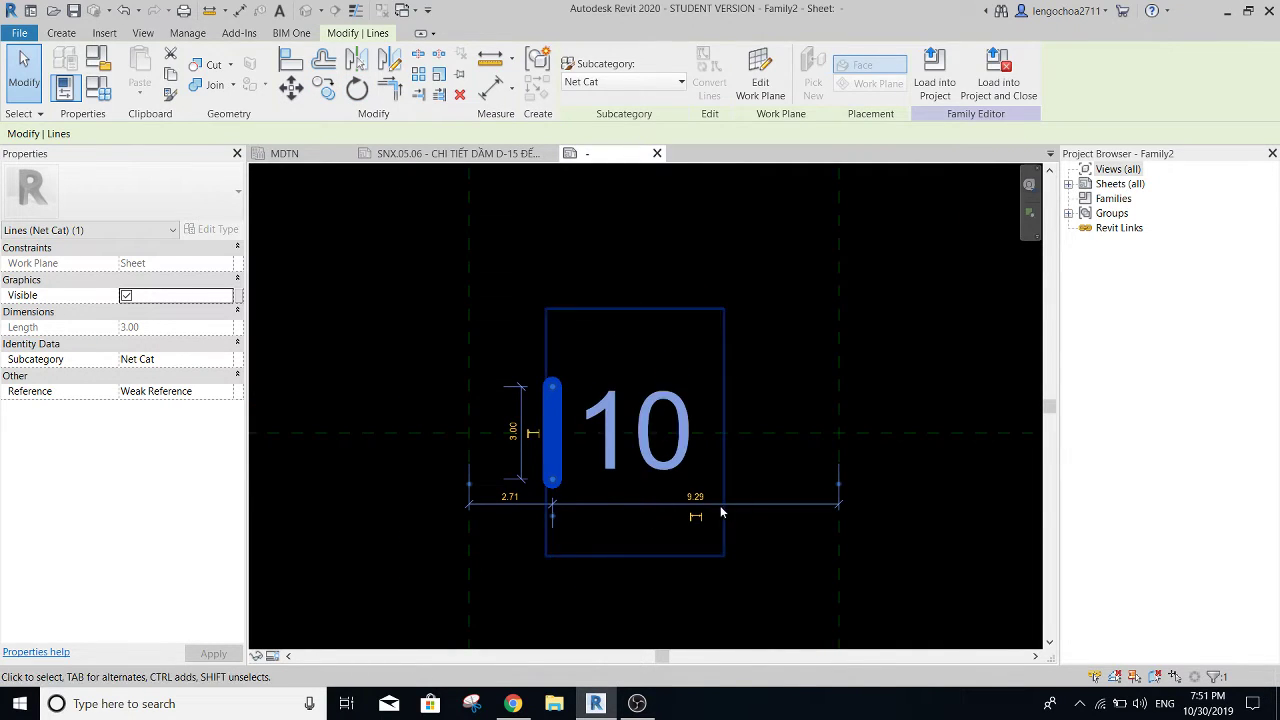
- Rotate a copy of the green line 90° about its lower end
click(358, 90)
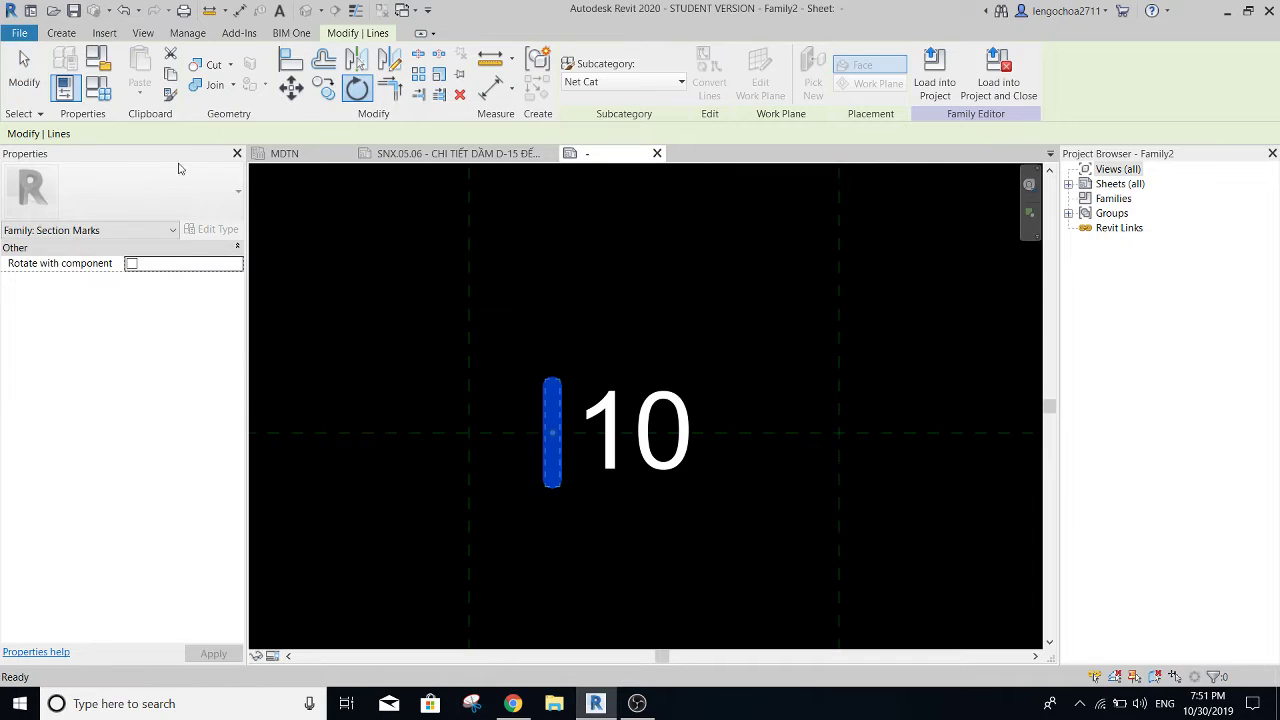
click(250, 133)
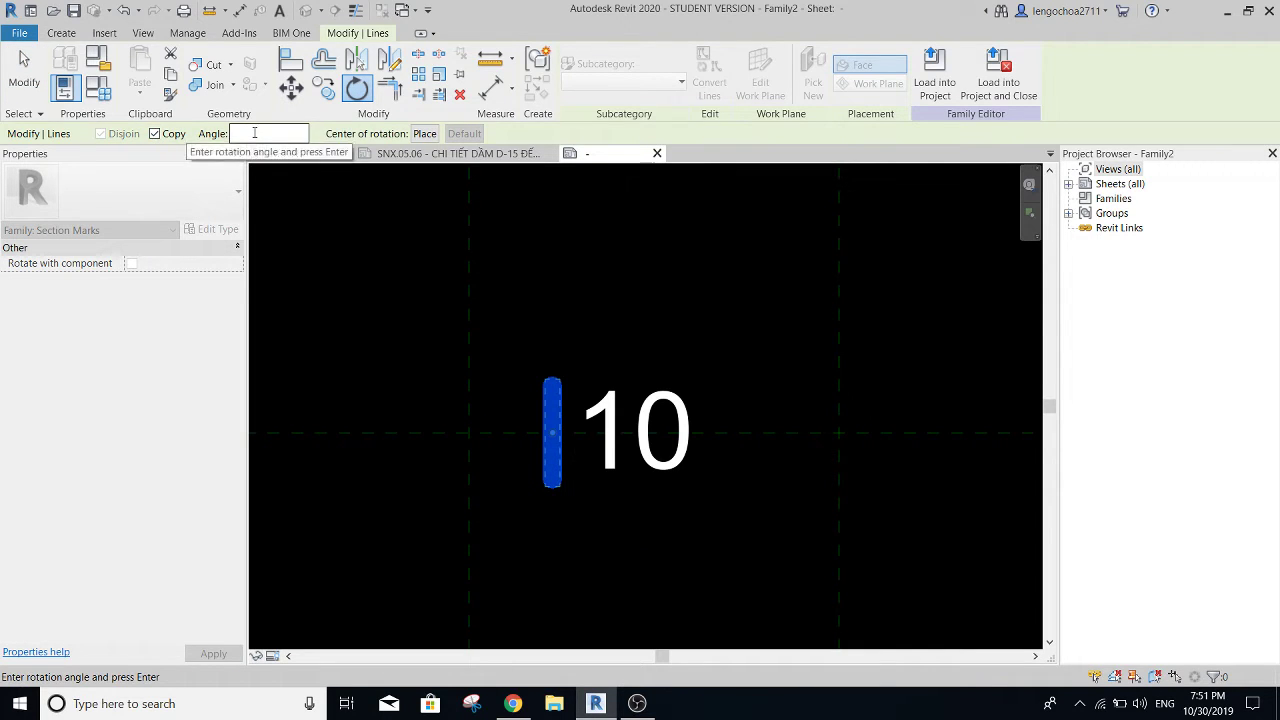
click(425, 134)
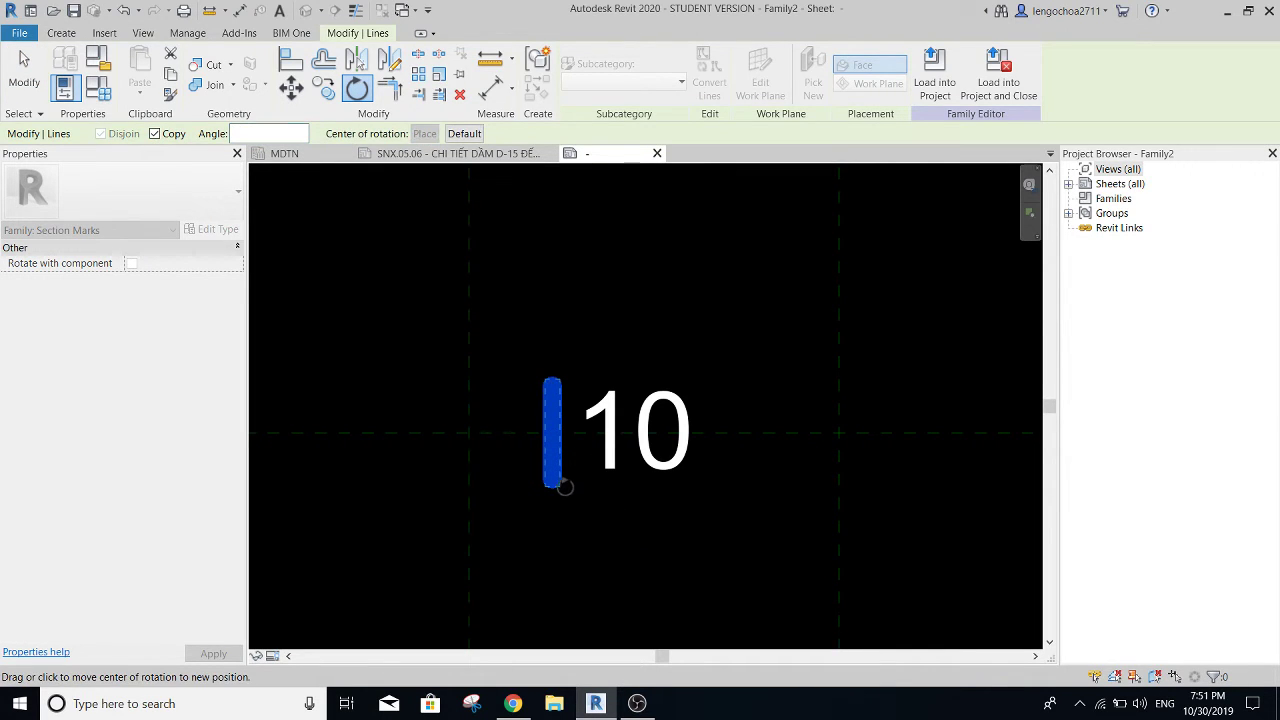
click(552, 378)
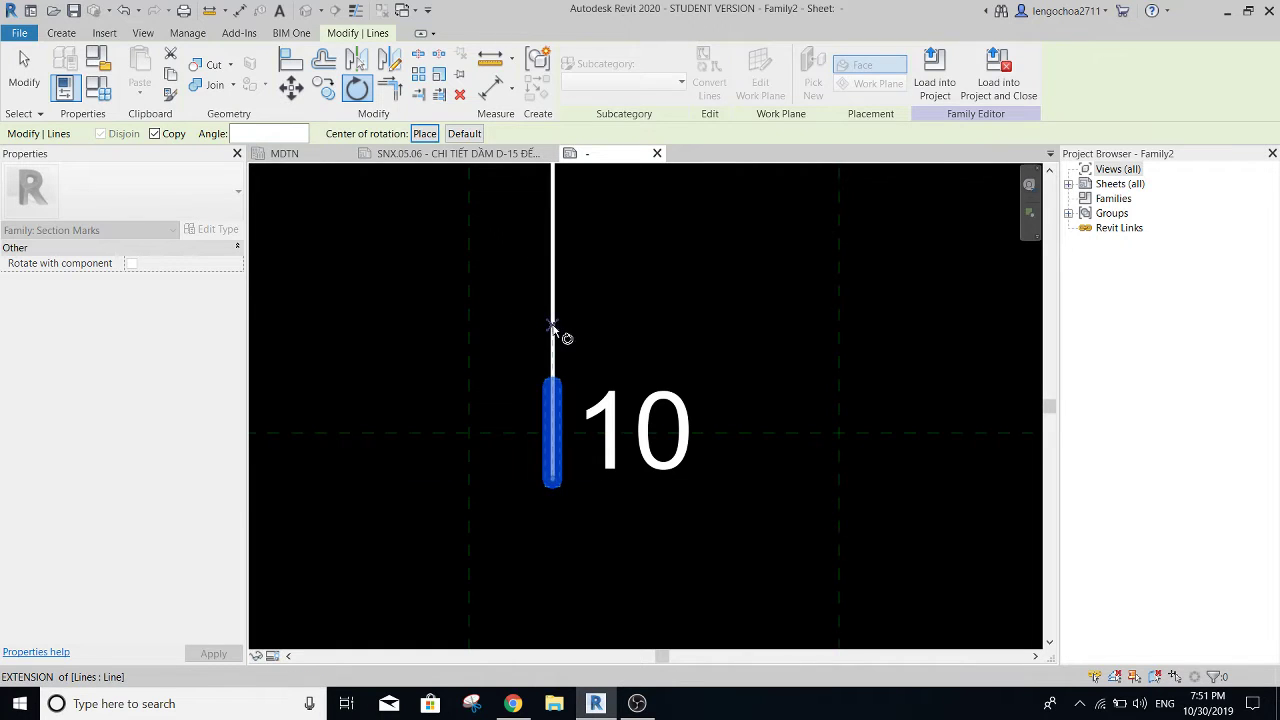
click(552, 330)
text(90)
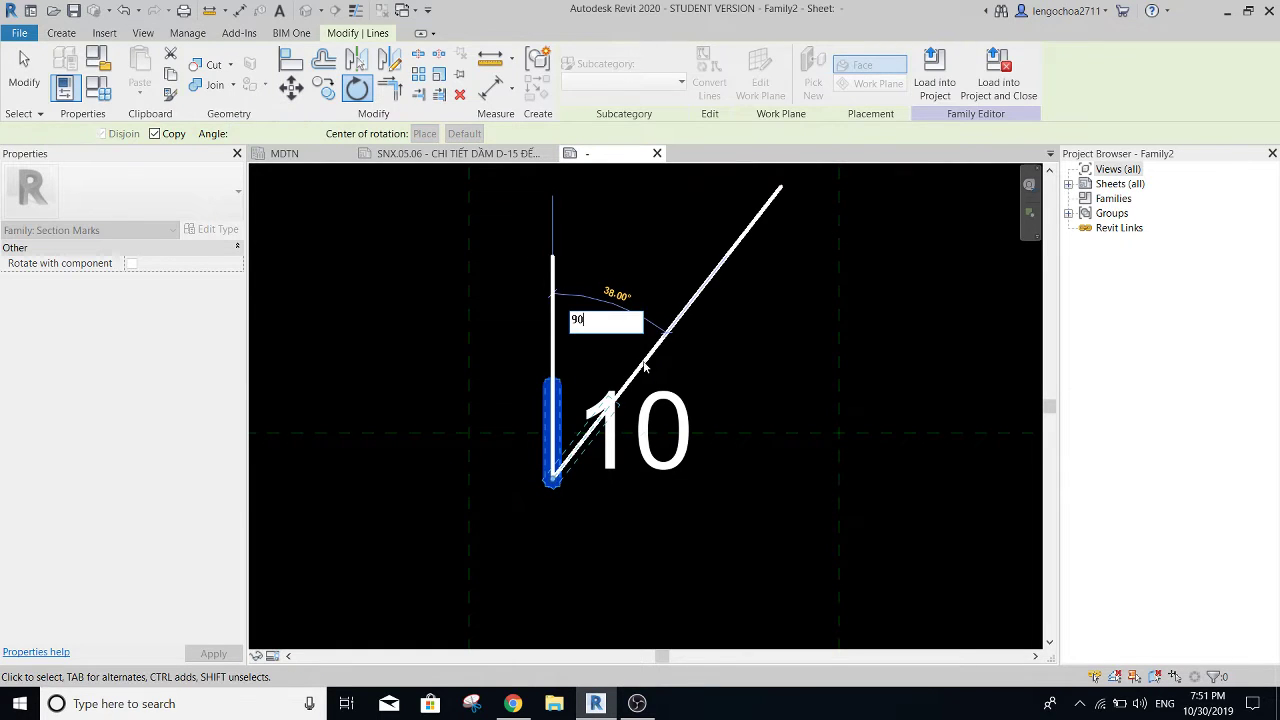
key(Return)
- Pull the horizontal copy's end clear of the bar and adjust its length
scroll(545, 479, up, 2)
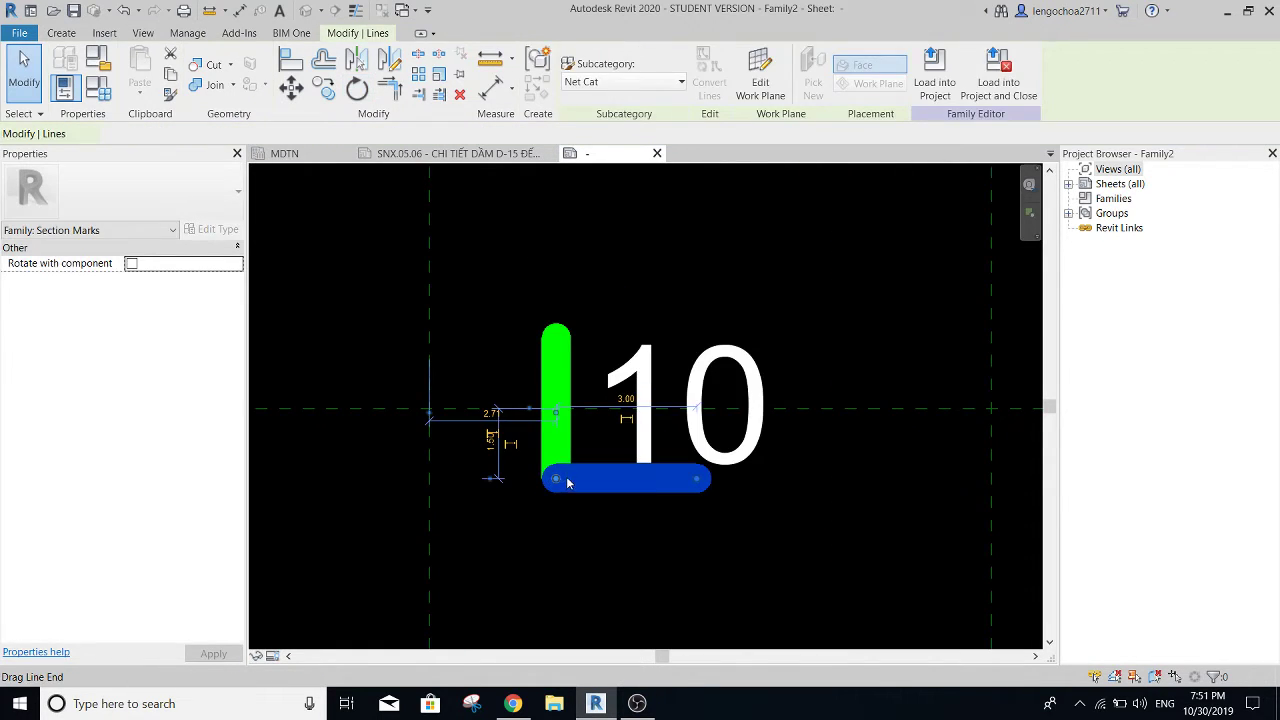
drag(567, 483, 580, 480)
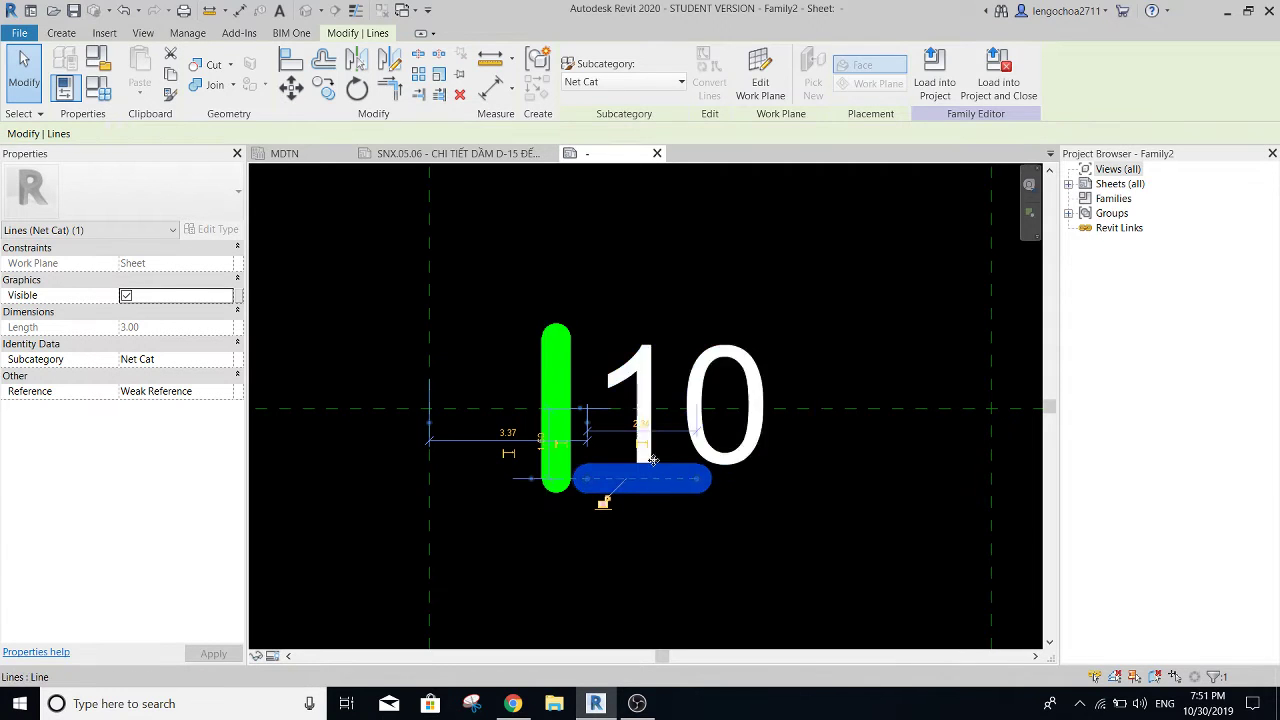
click(641, 426)
key(Return)
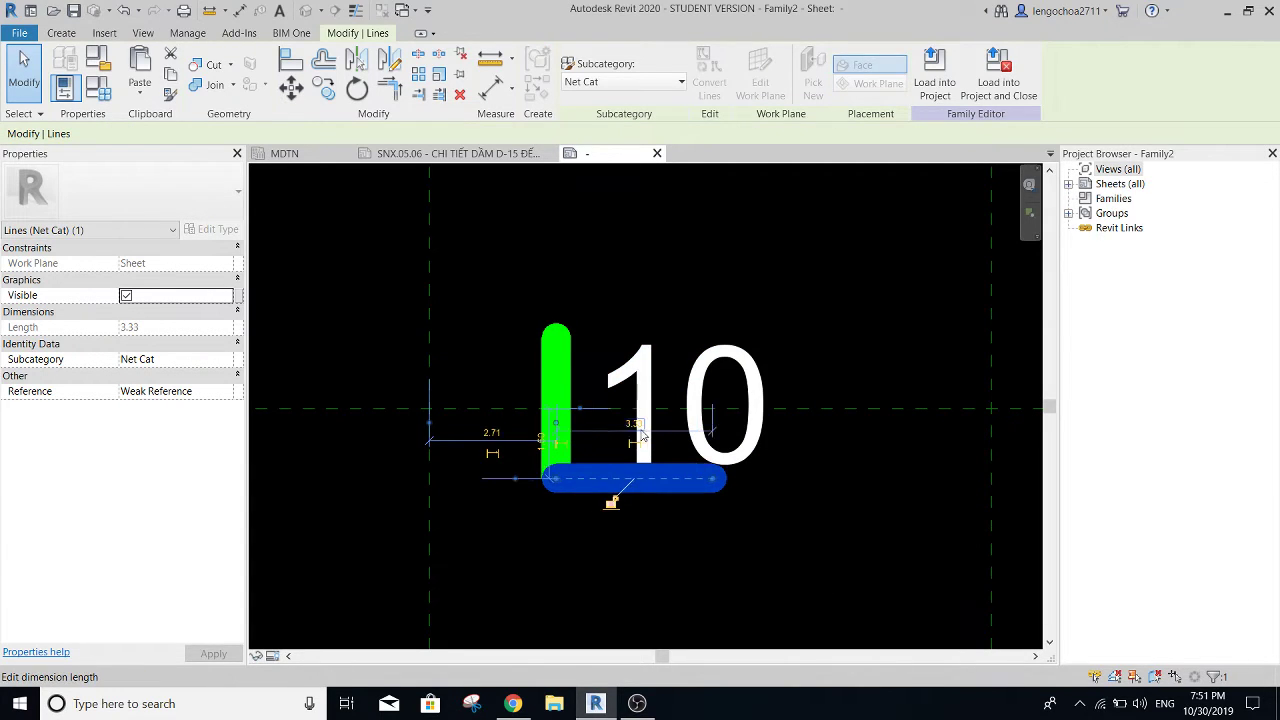
key(Escape)
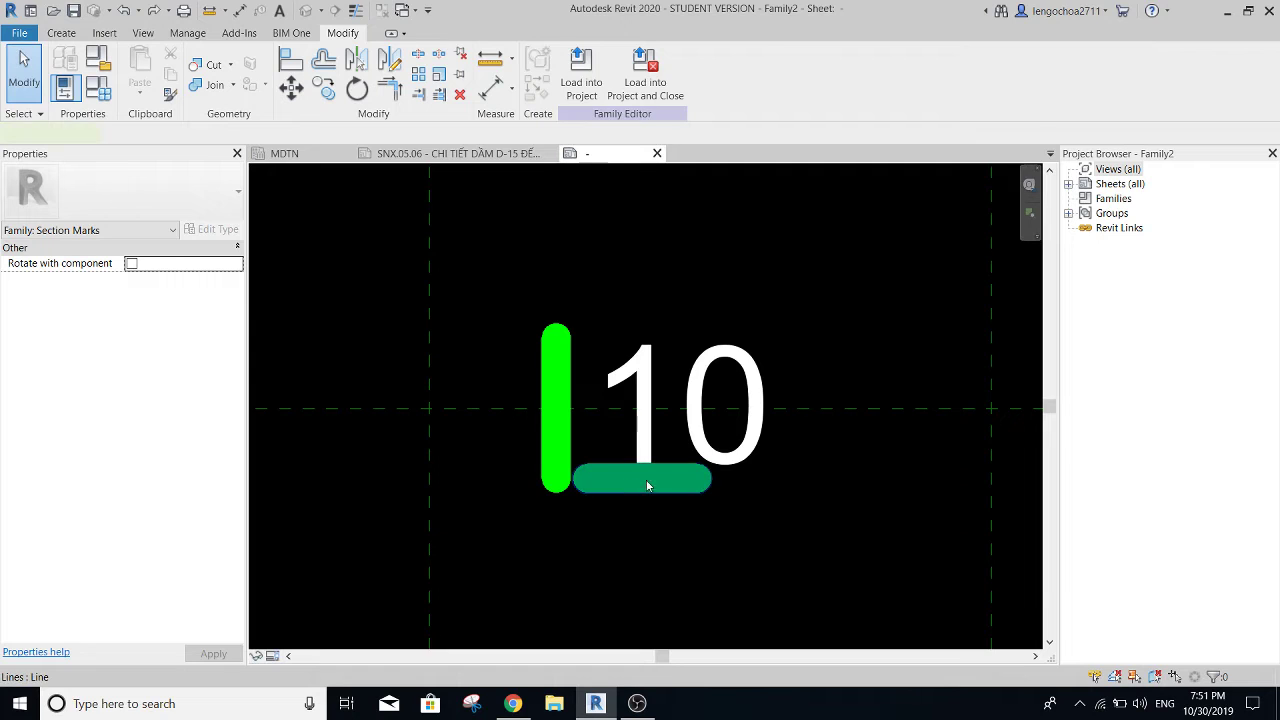
- Shift the underline right so it sits beneath the 10
click(623, 484)
scroll(646, 486, up, 1)
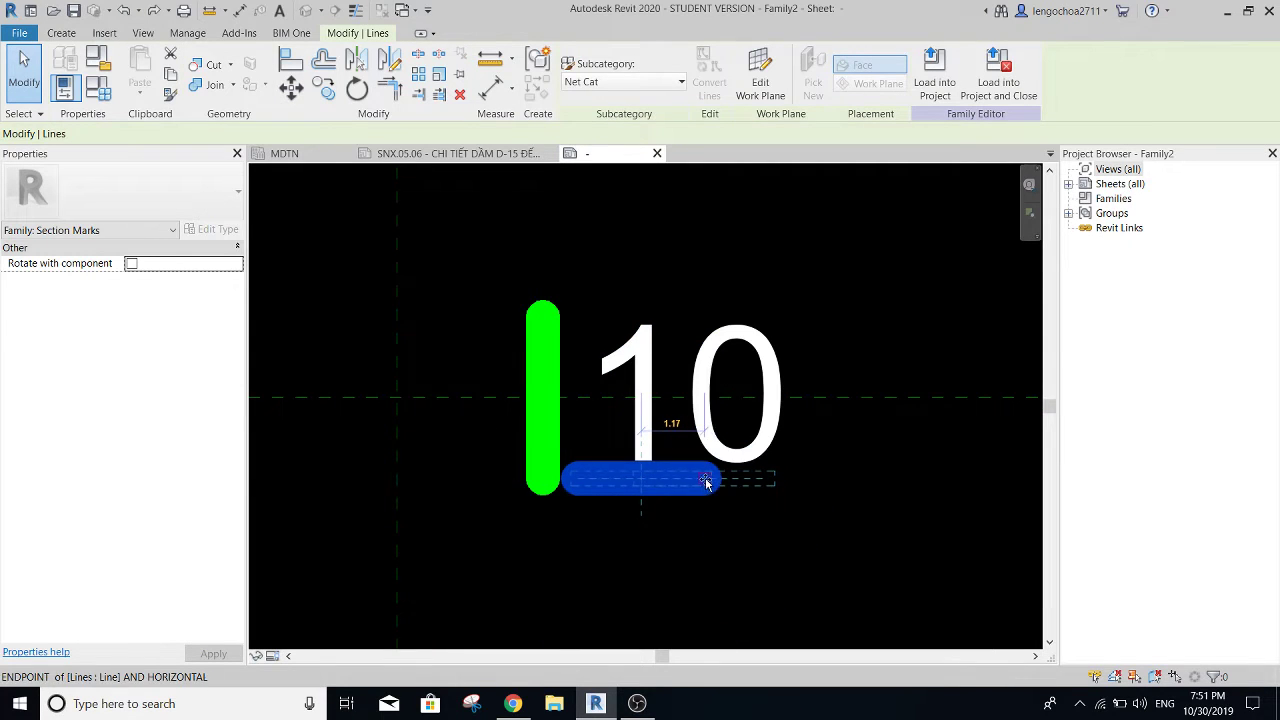
drag(715, 485, 702, 481)
key(Escape)
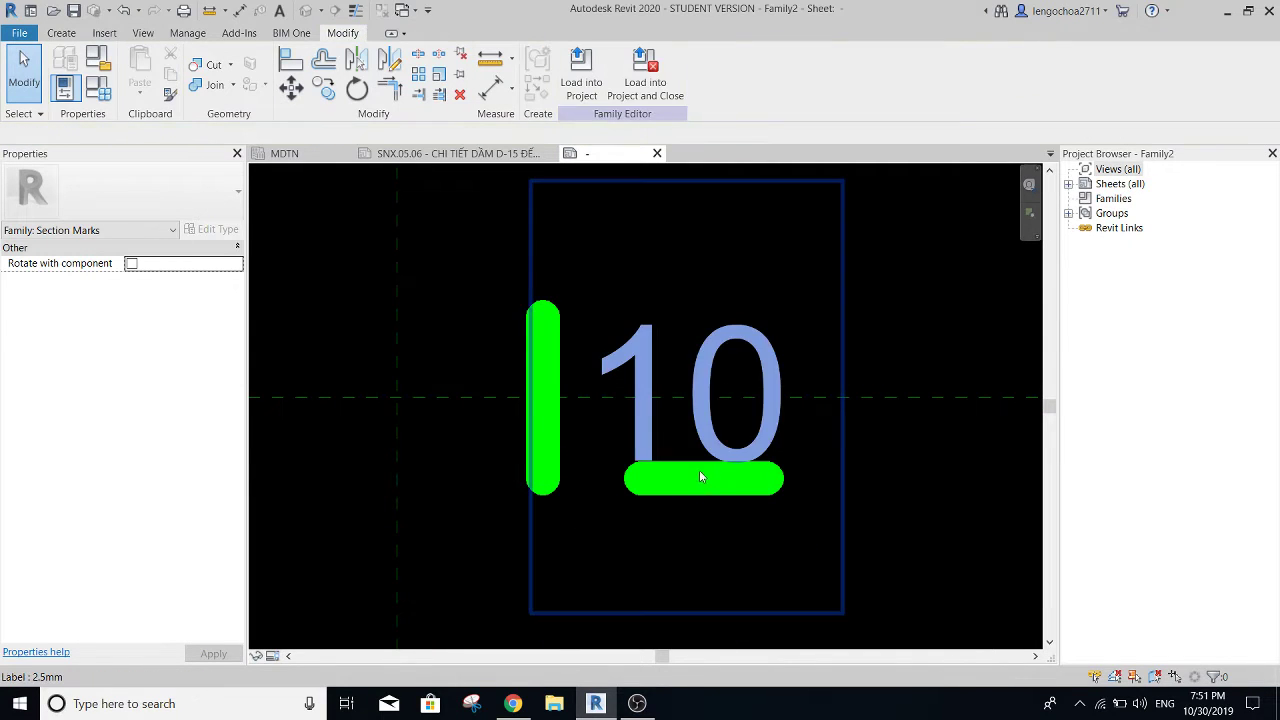
click(687, 495)
key(Escape)
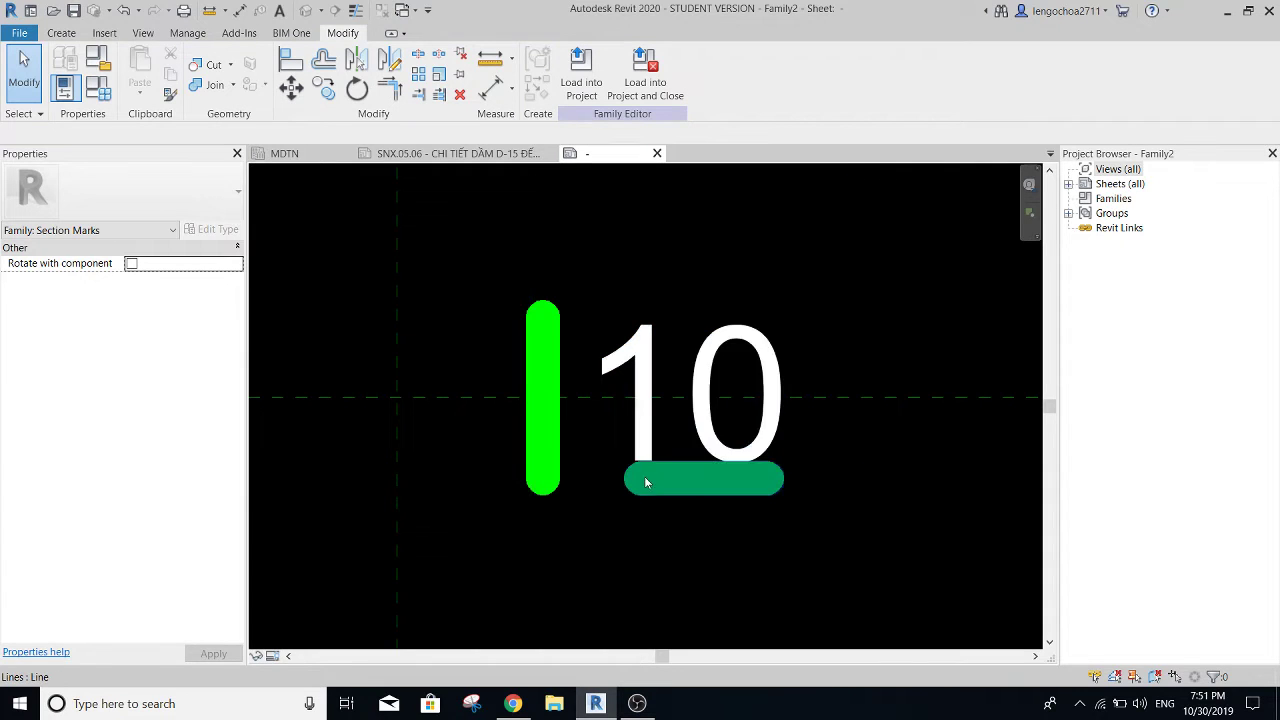
scroll(651, 480, down, 2)
- Set the underline's length to 3
drag(428, 441, 722, 530)
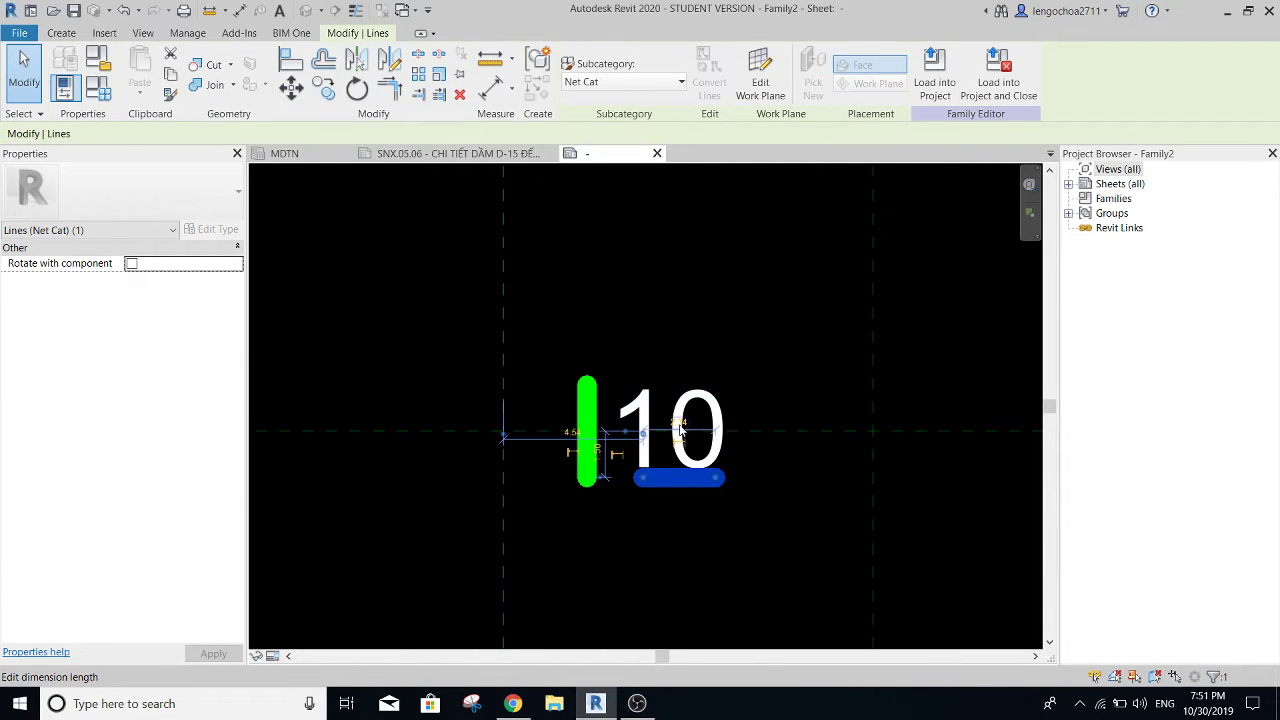
scroll(677, 440, up, 2)
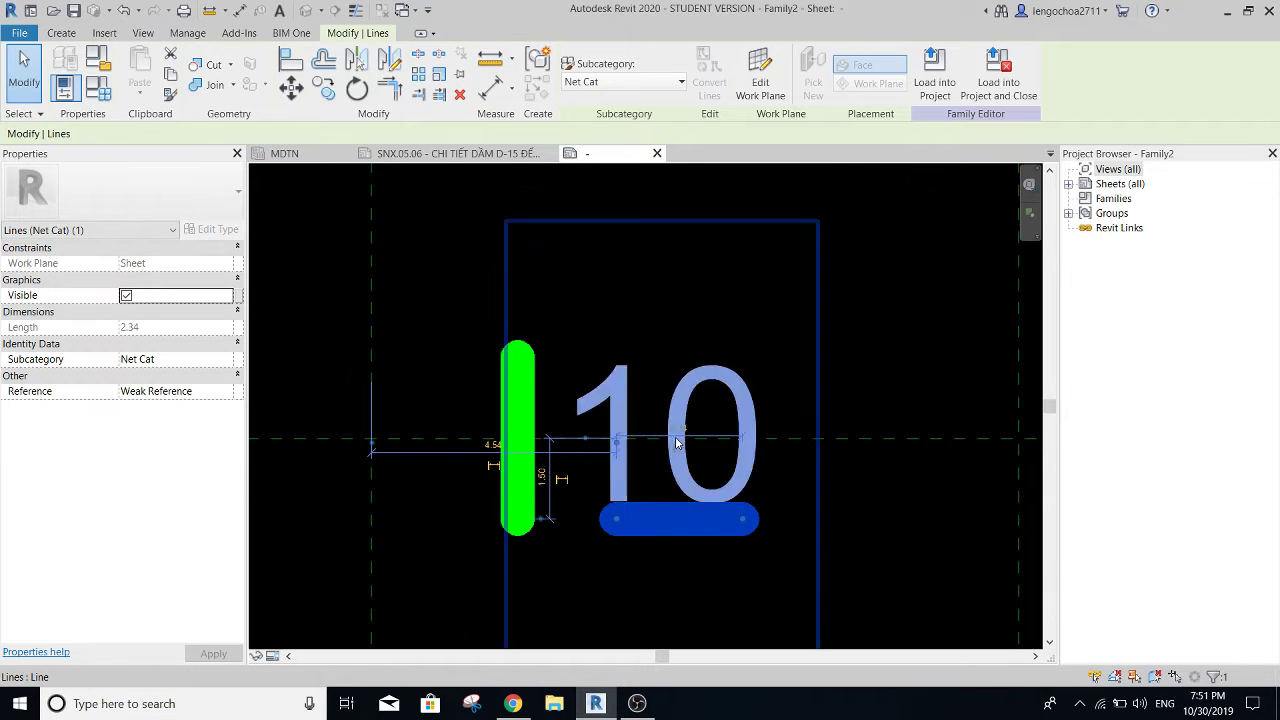
click(678, 430)
text(3)
key(Return)
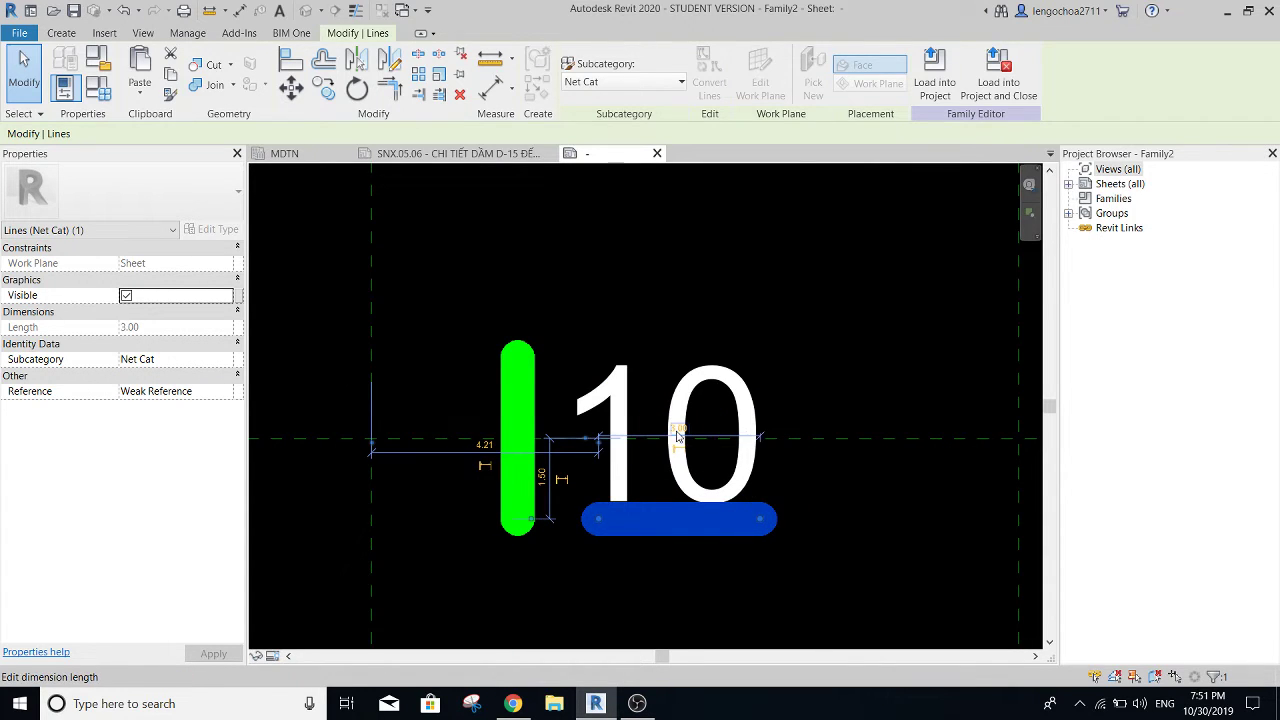
click(623, 589)
- Check the underline, 10 label and vertical bar alignment, ending with the vertical bar selected
scroll(460, 420, down, 2)
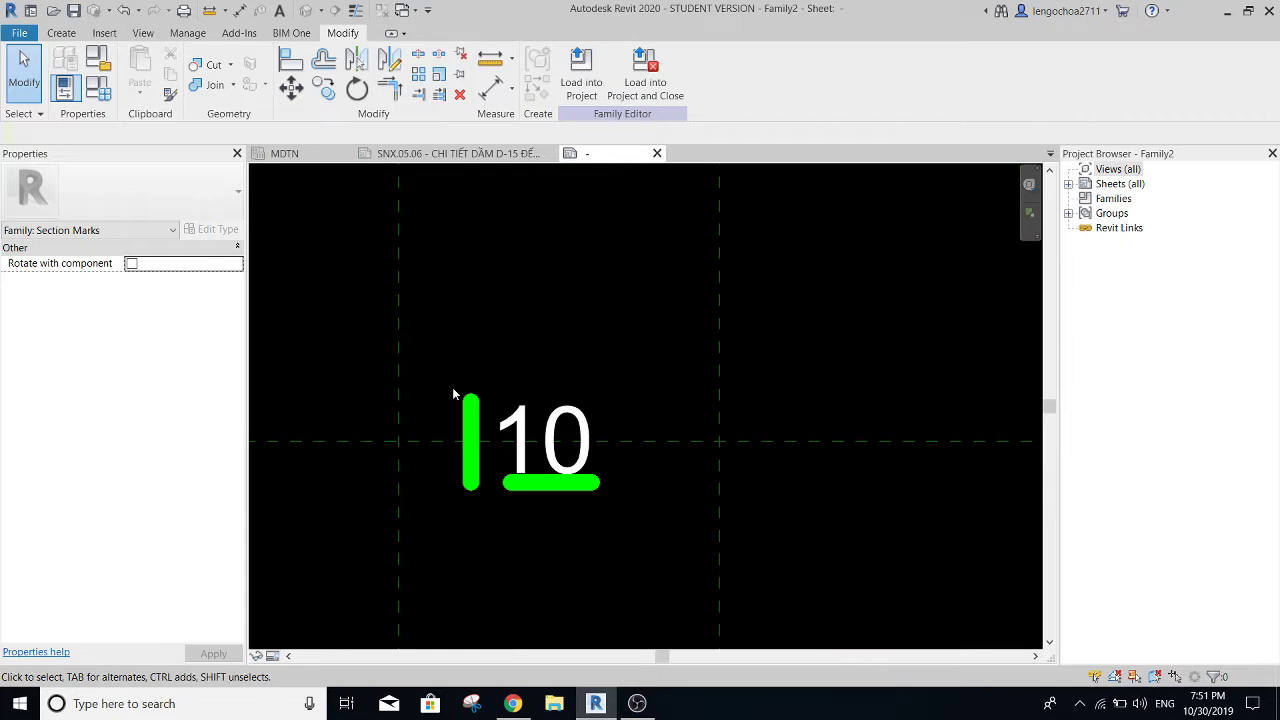
click(570, 483)
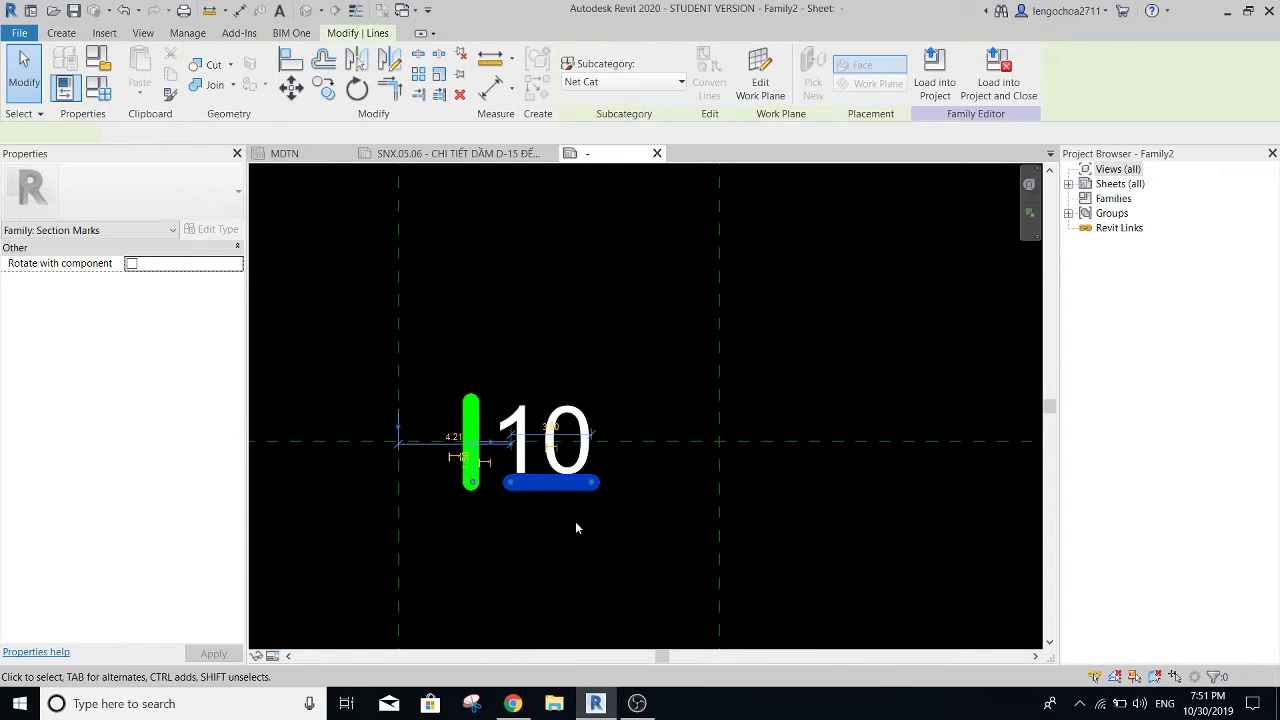
scroll(542, 473, up, 2)
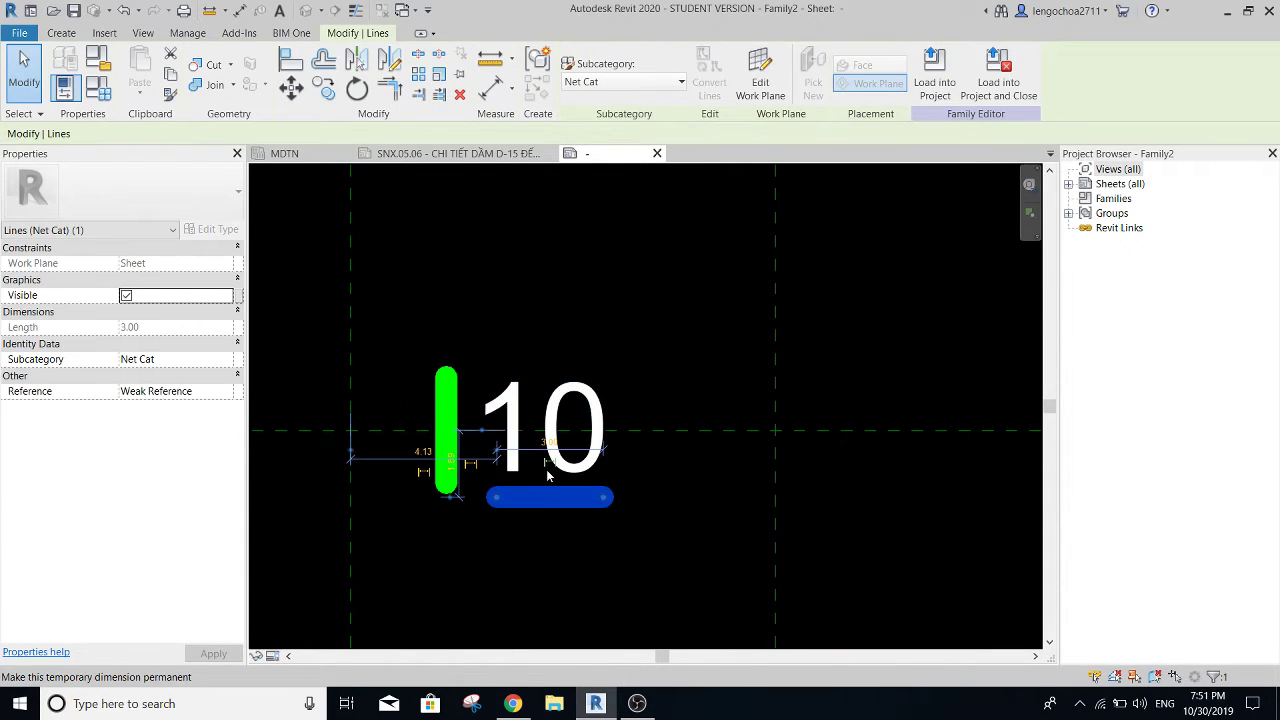
scroll(546, 469, up, 3)
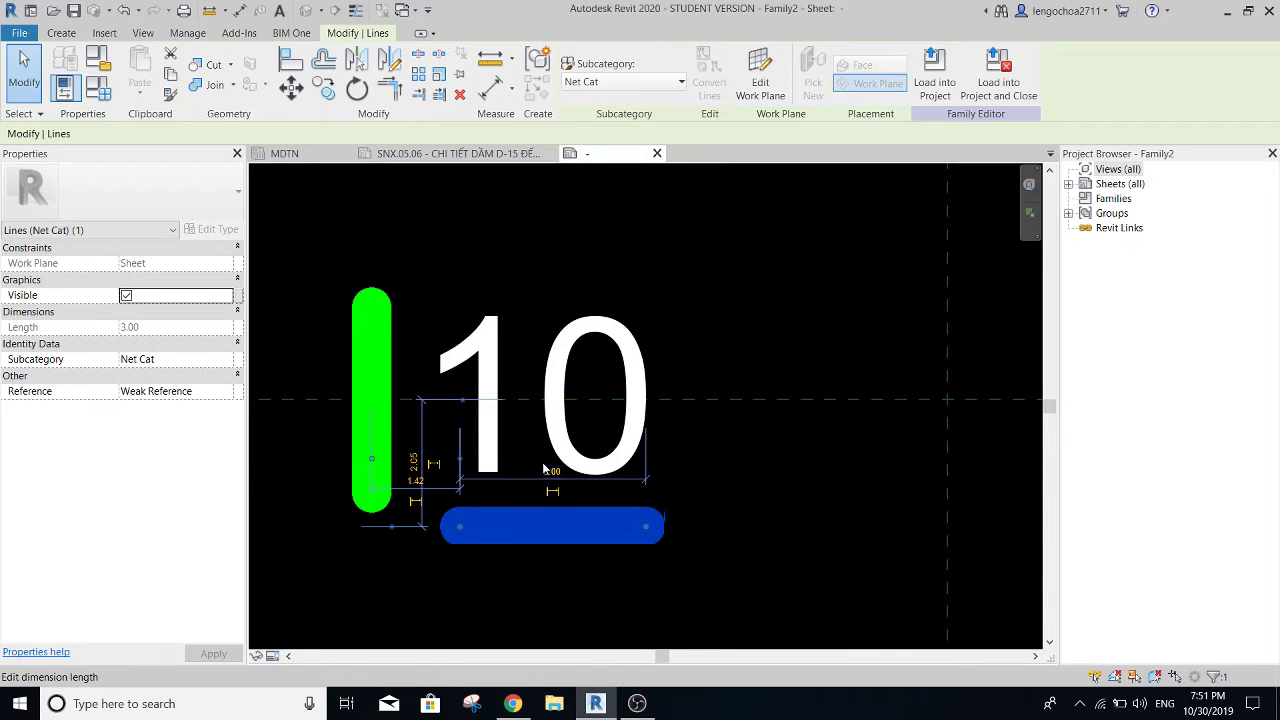
scroll(534, 455, down, 2)
drag(352, 282, 466, 550)
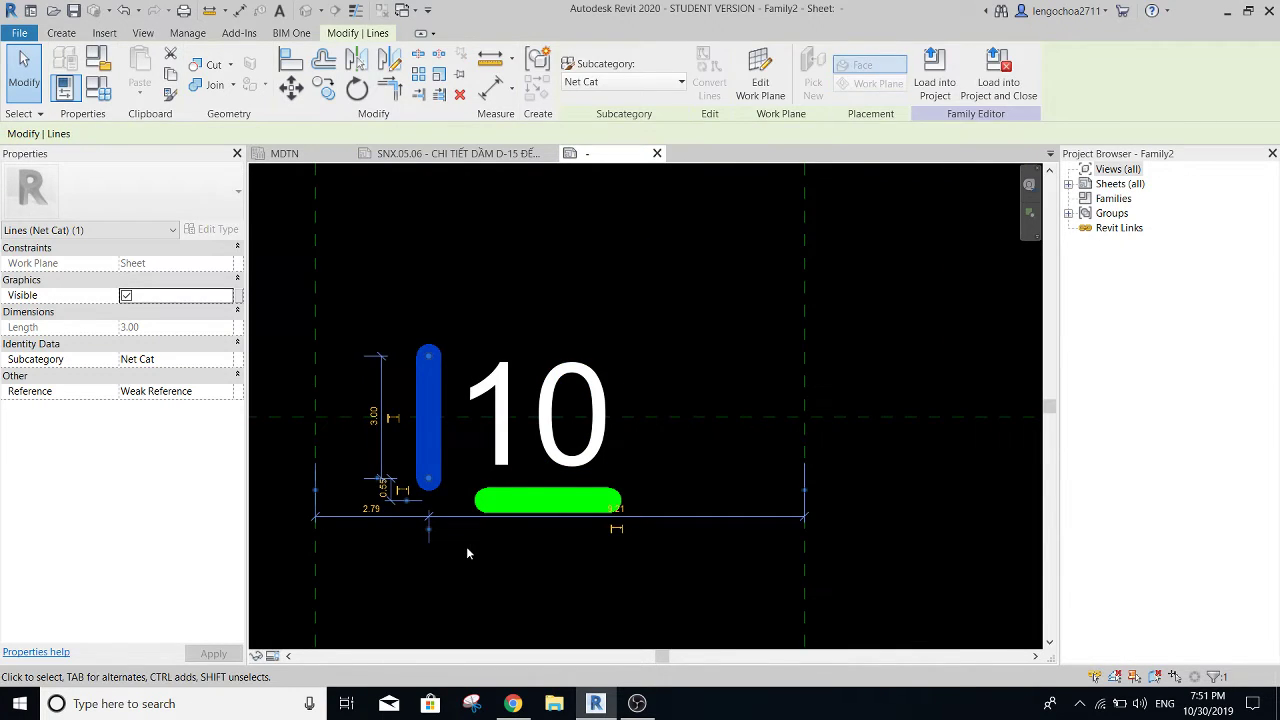
scroll(610, 372, down, 2)
key(Escape)
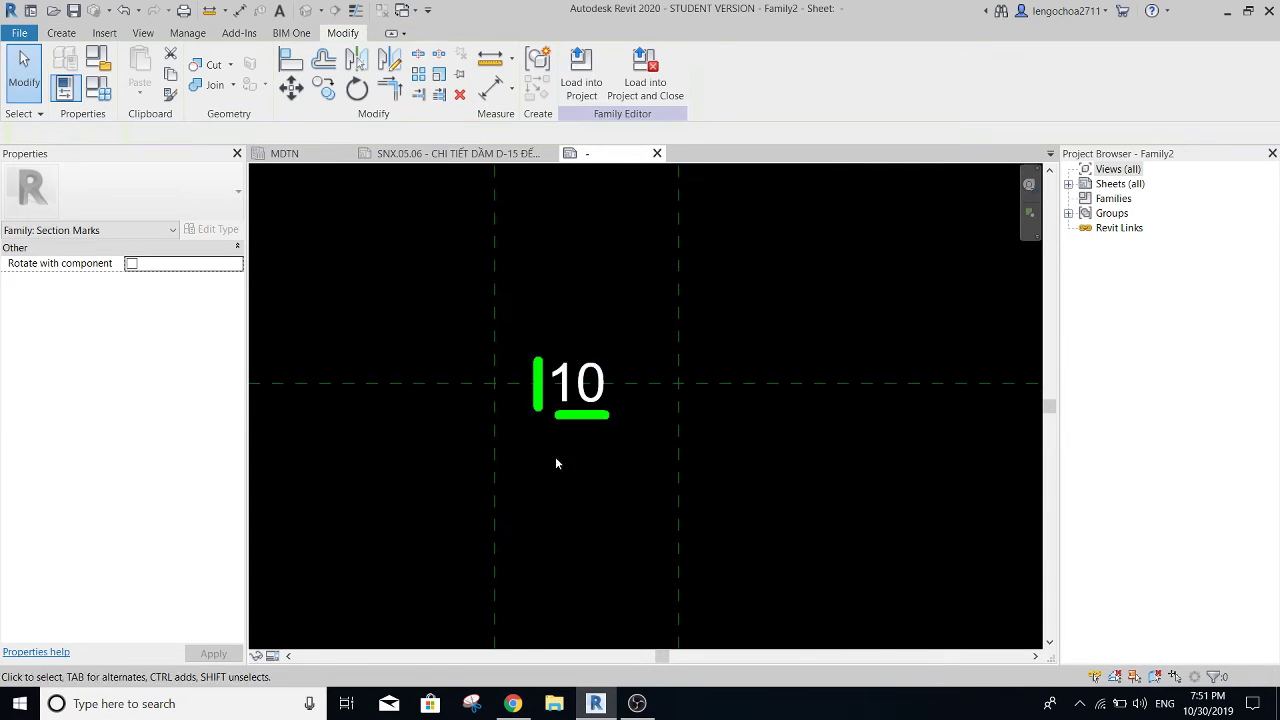
scroll(536, 374, up, 2)
click(632, 380)
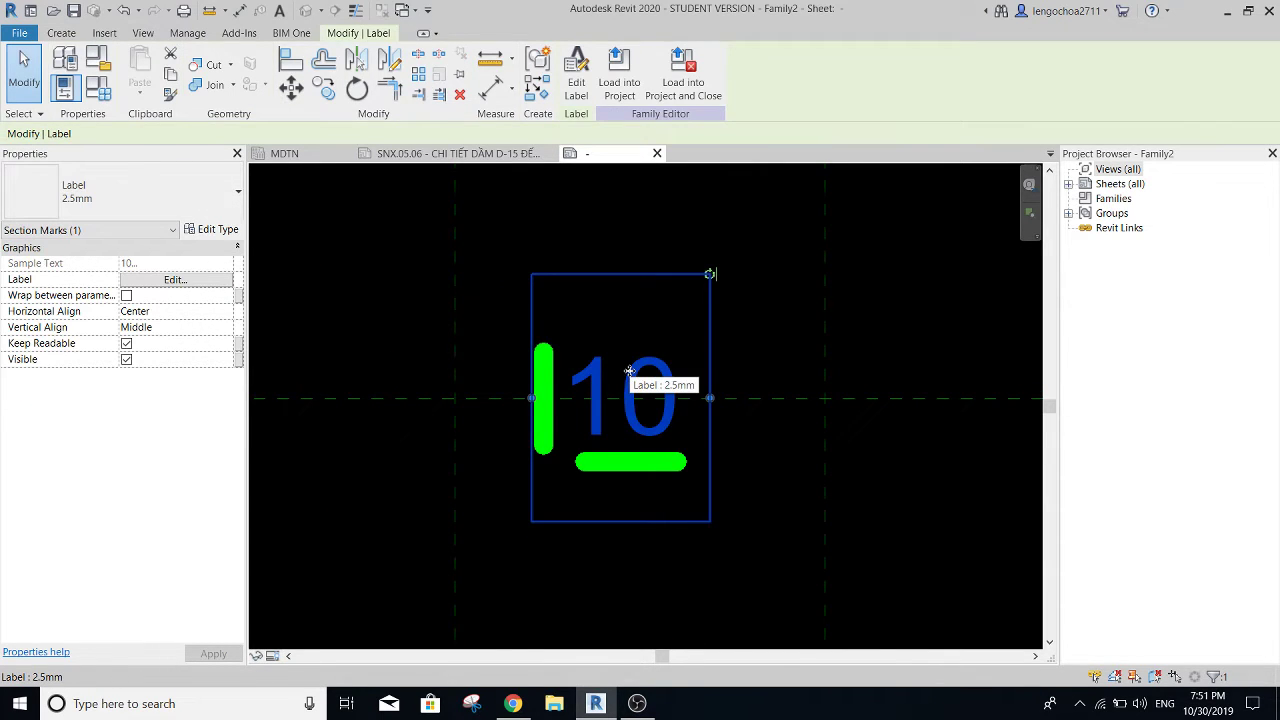
key(Escape)
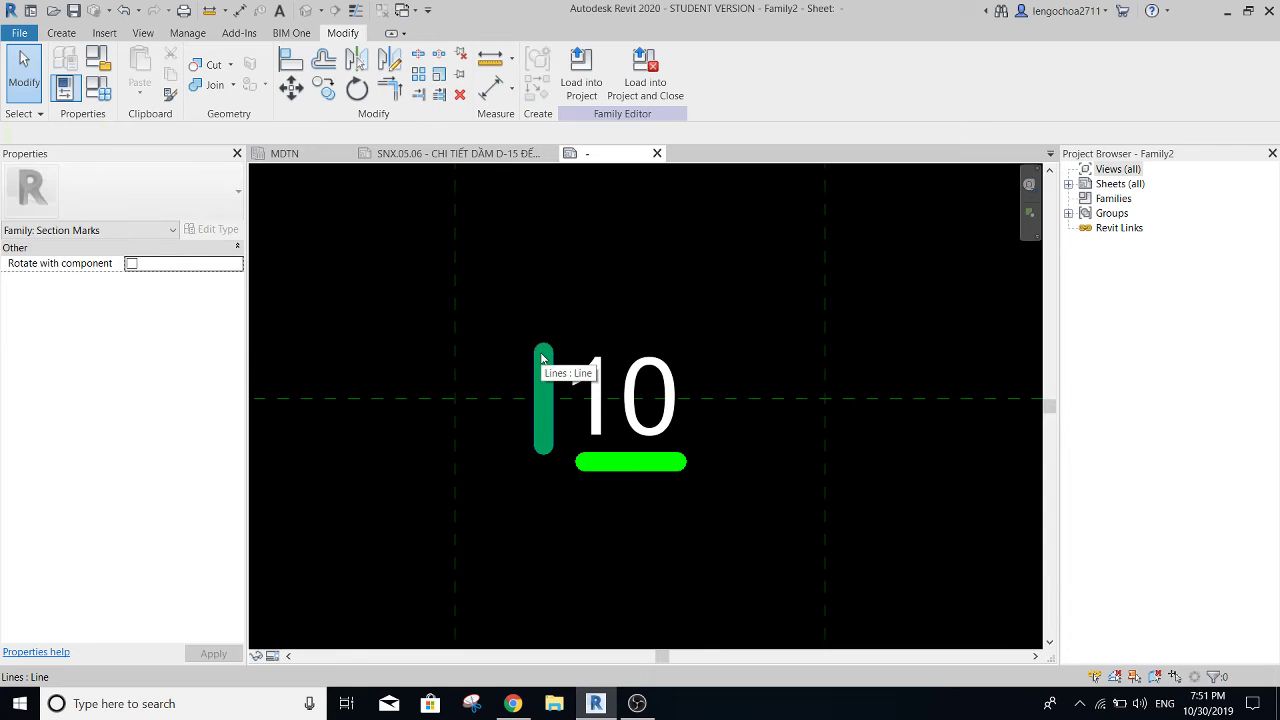
click(532, 355)
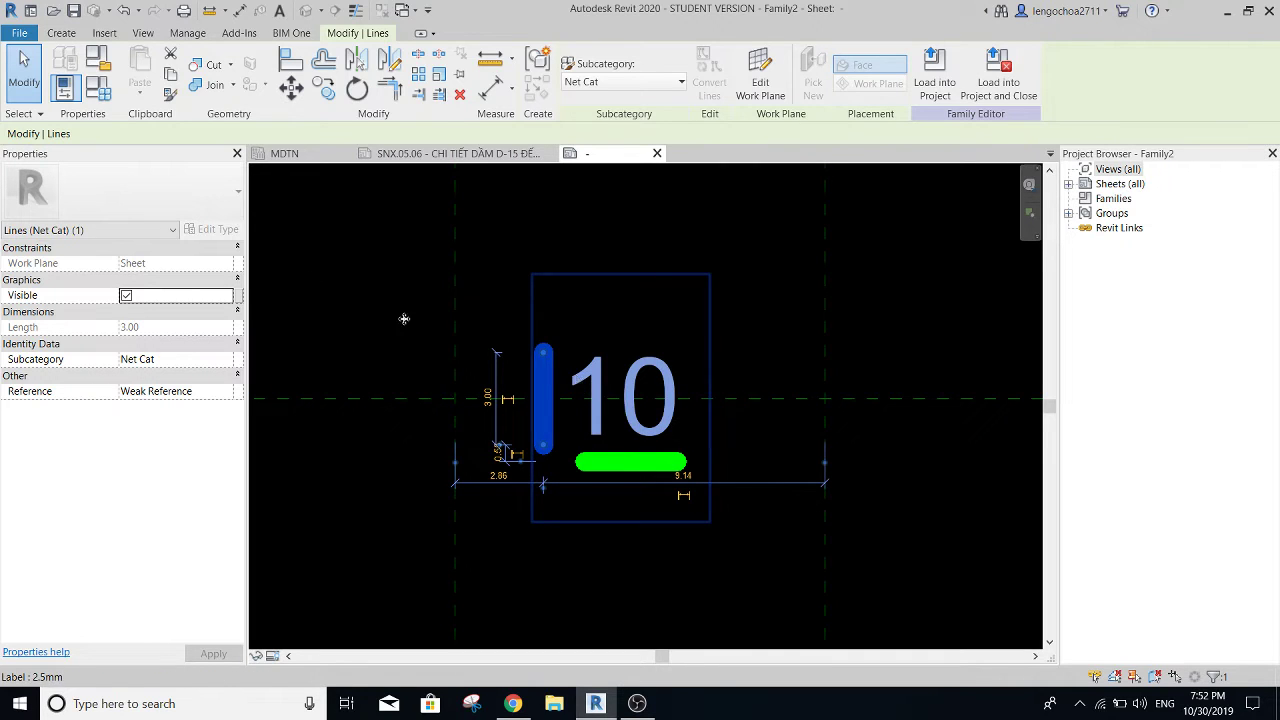
- Tie the vertical bar's visibility to a new Yes/No parameter named Dung
click(238, 299)
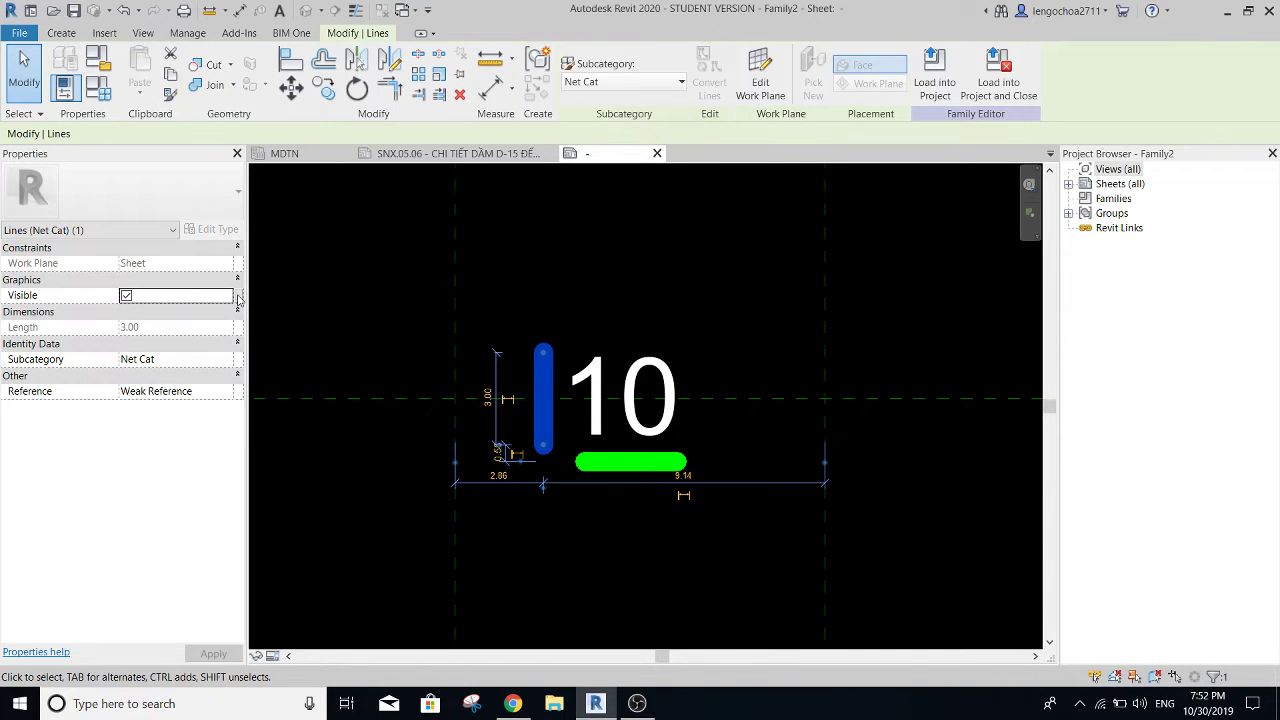
click(525, 452)
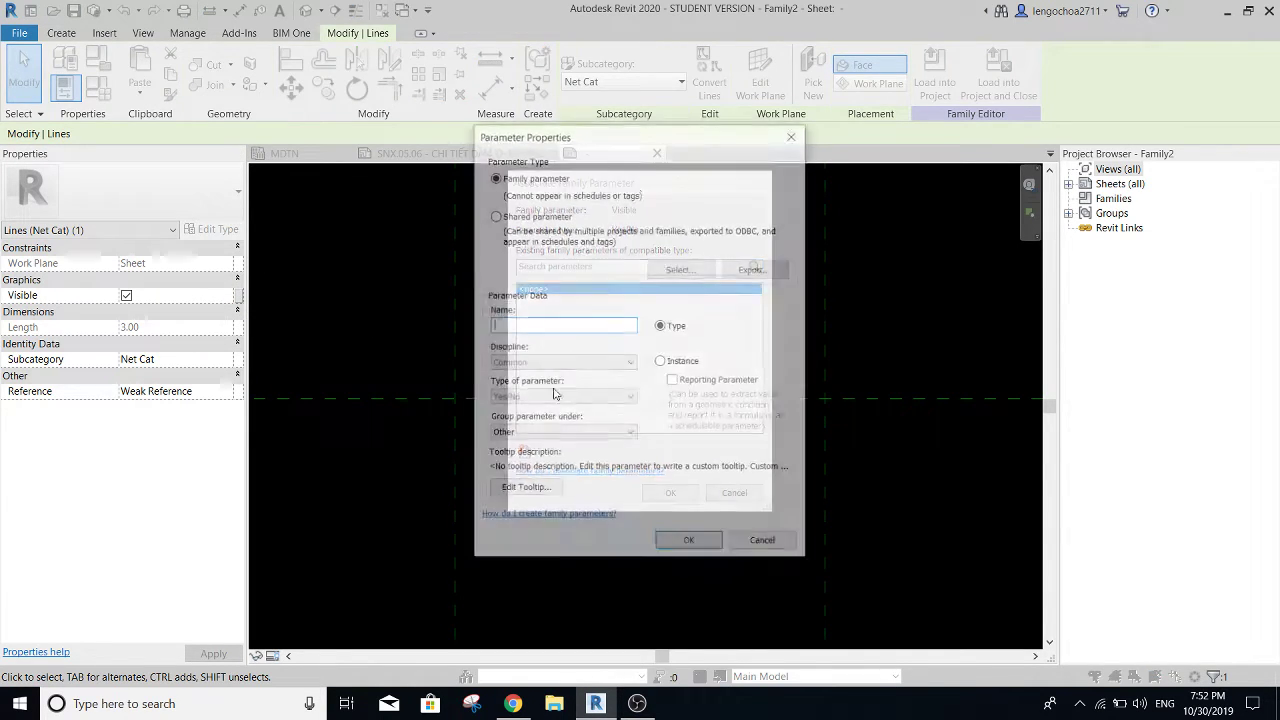
text(Dung)
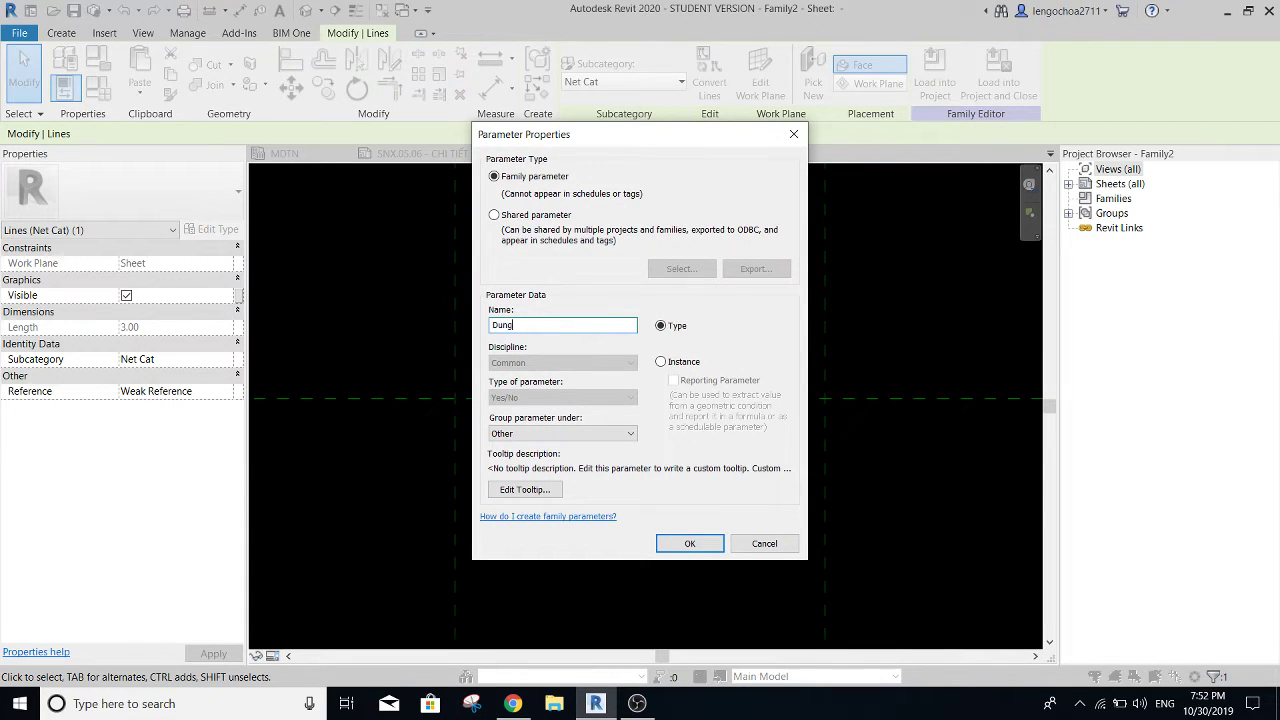
key(Return)
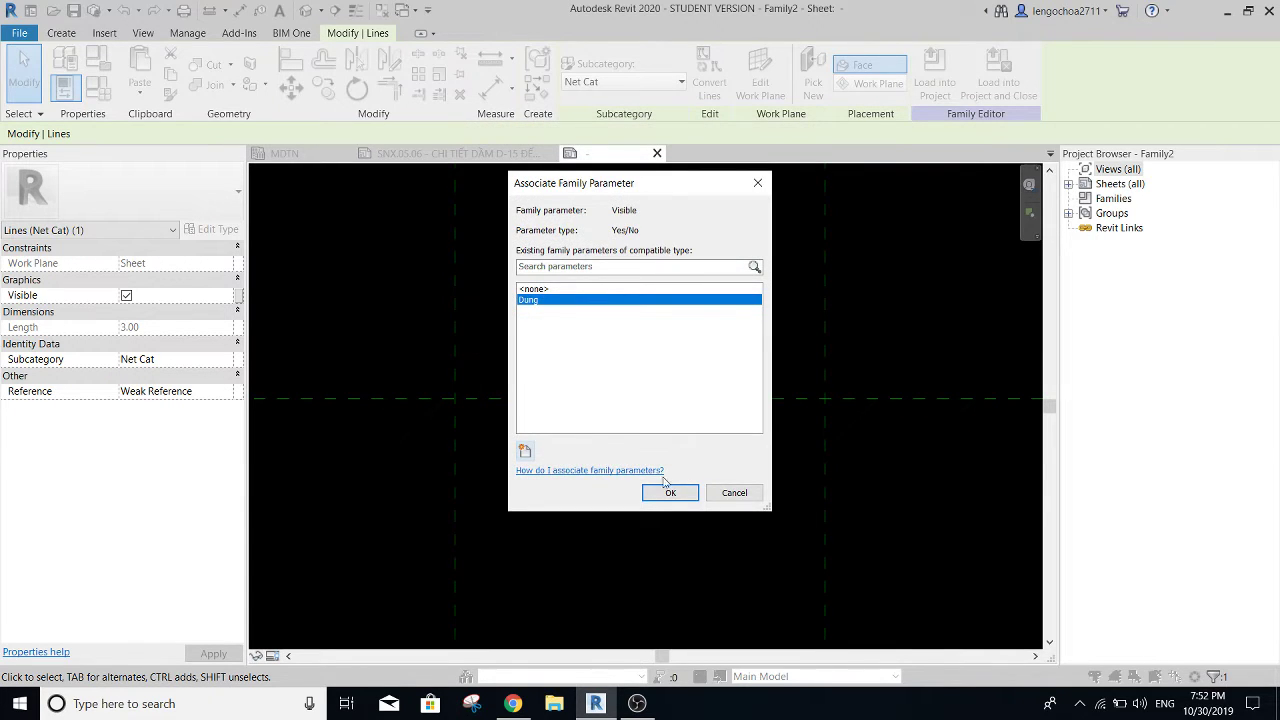
click(669, 492)
- Tie the underline's visibility to a new Yes/No parameter named Ngang
click(603, 460)
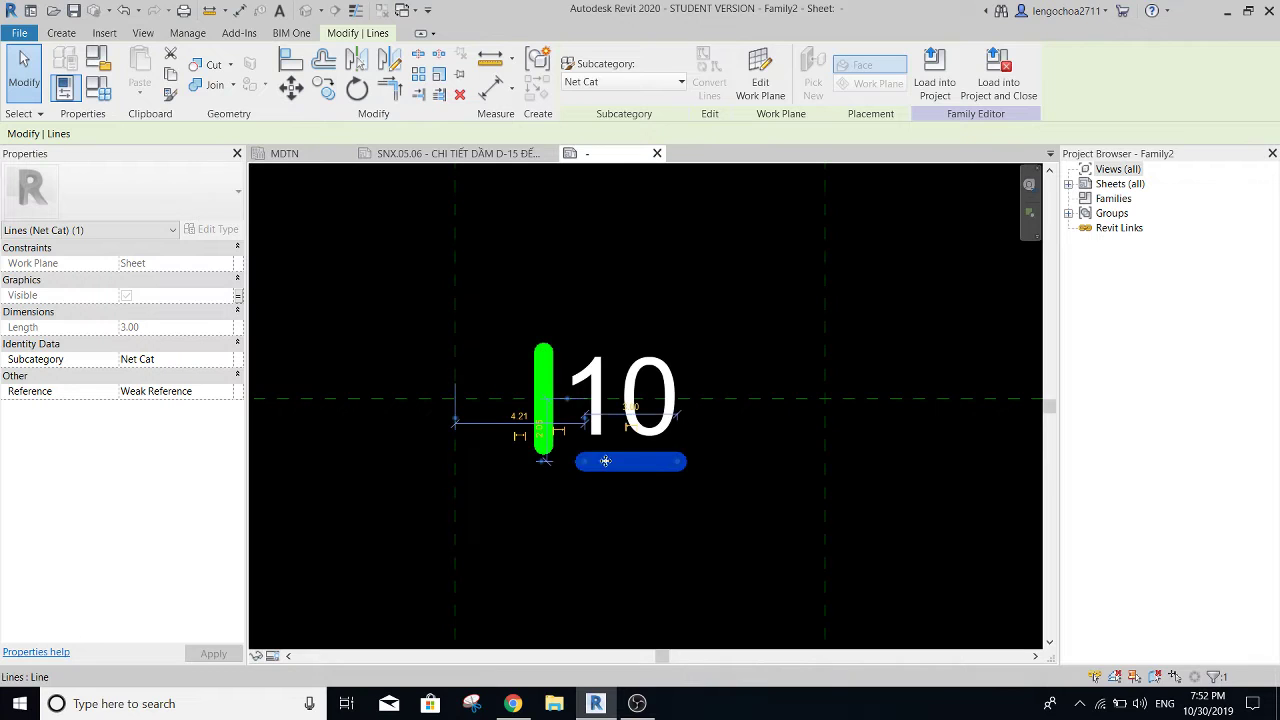
click(240, 298)
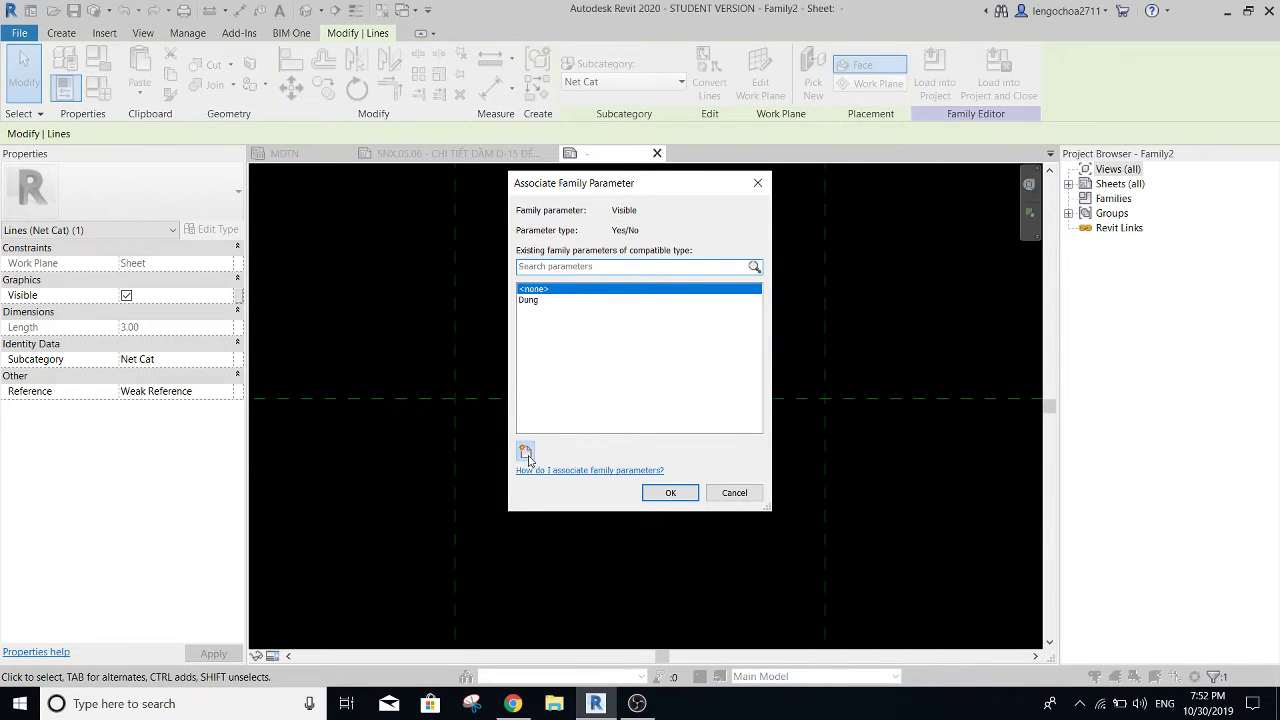
click(525, 451)
text(gn)
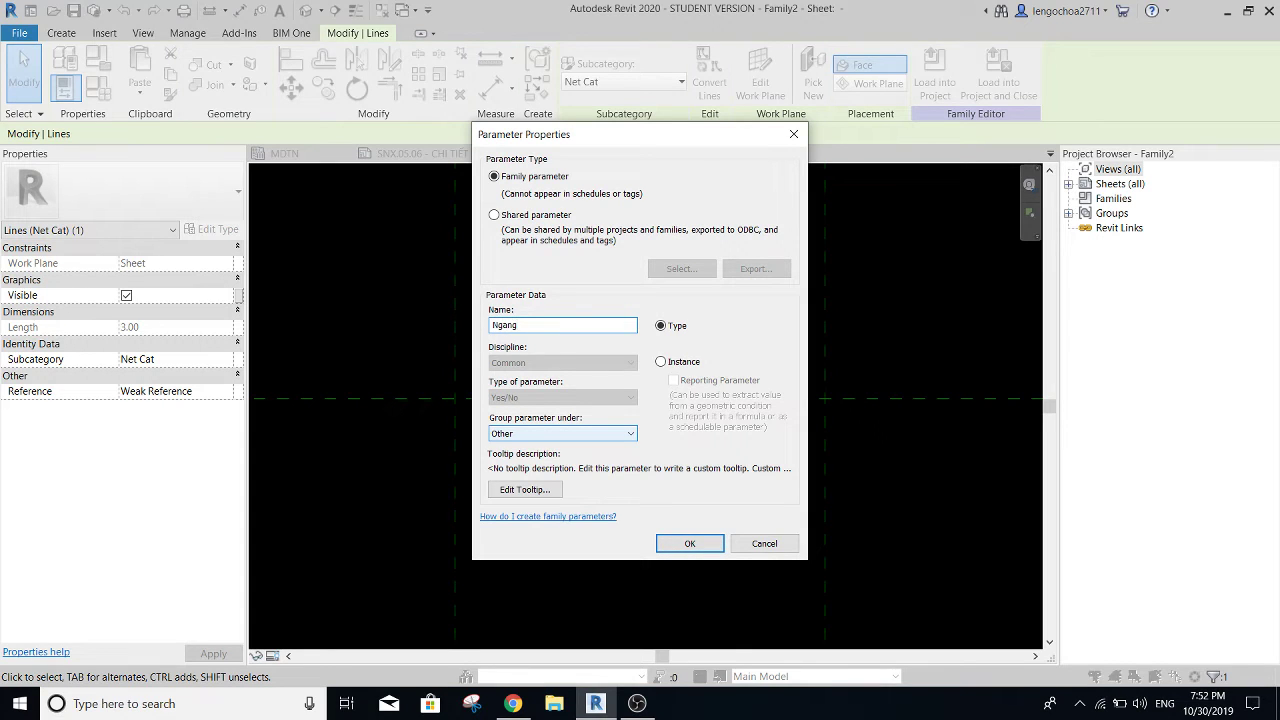
click(689, 543)
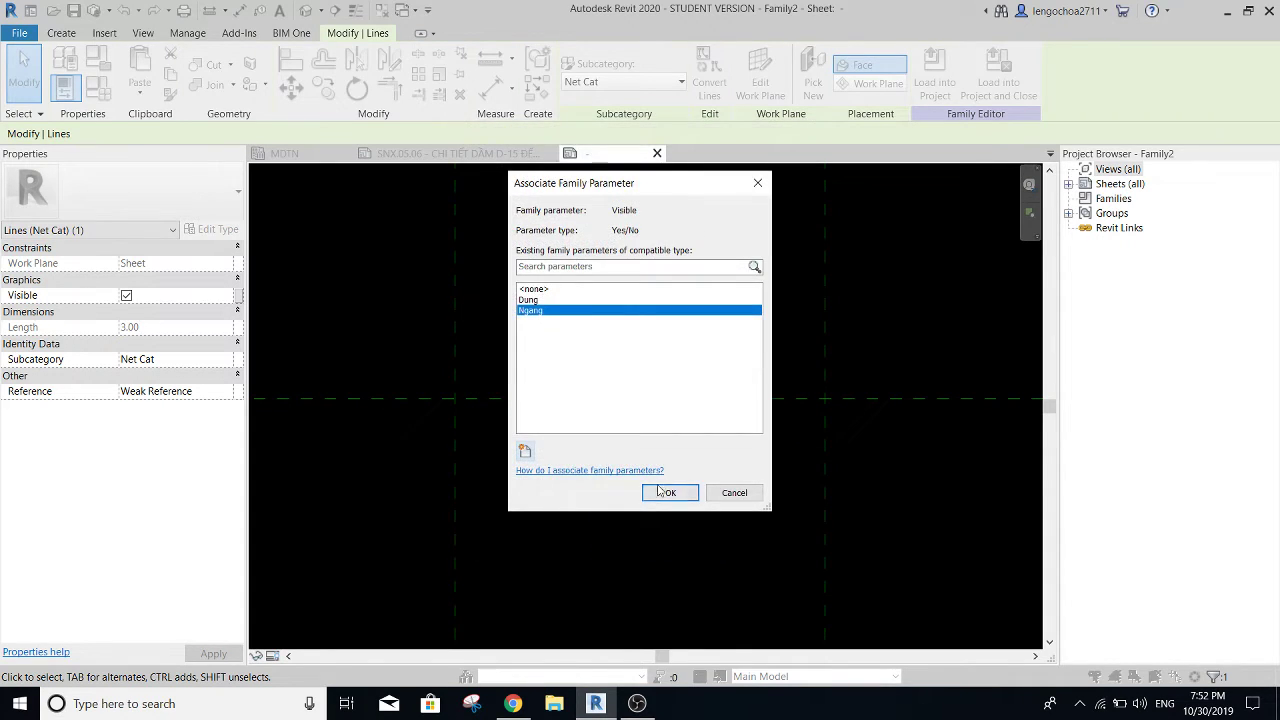
click(665, 492)
- Review the Dung and Ngang parameters in Family Types and recentre the section mark
click(676, 308)
scroll(635, 400, down, 2)
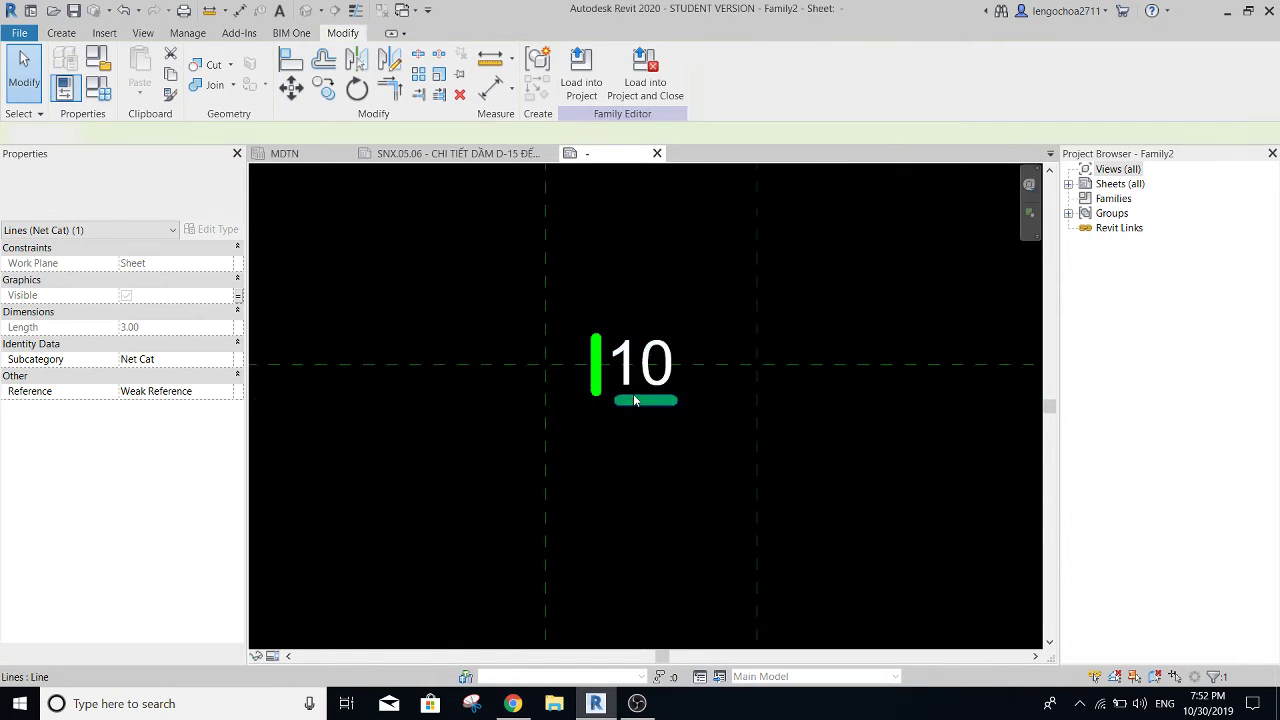
key(Escape)
click(98, 88)
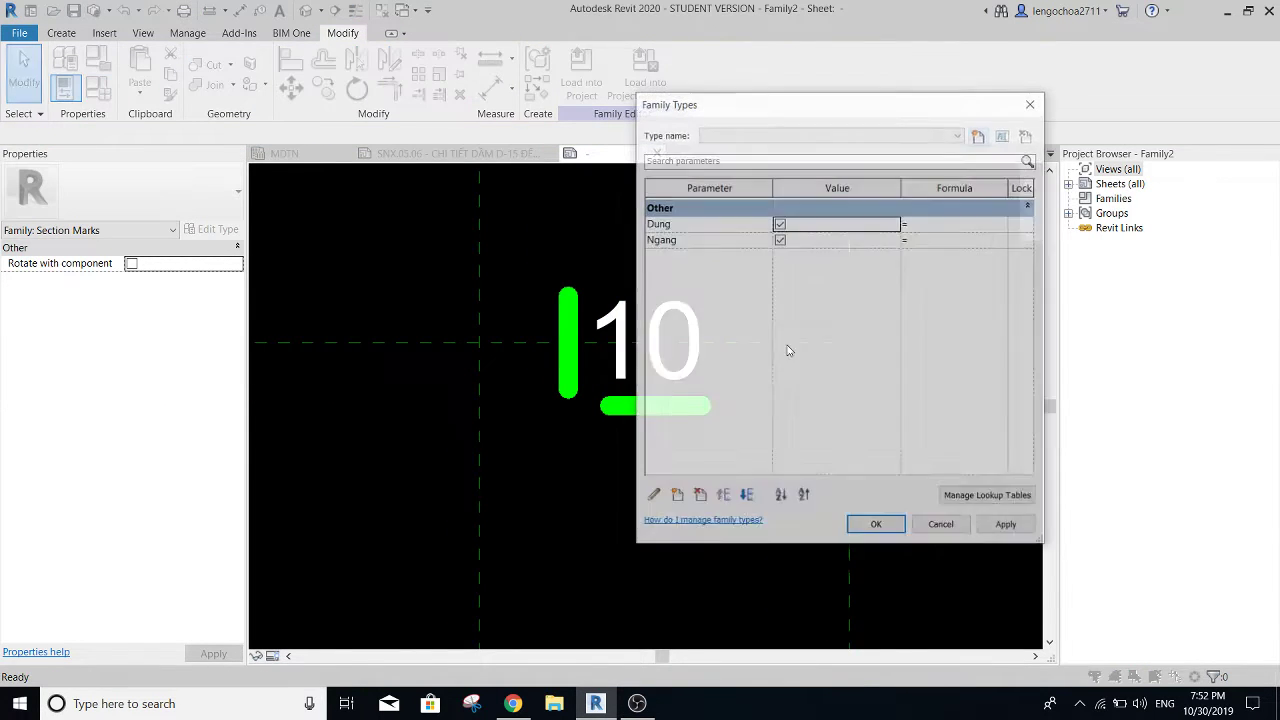
click(875, 524)
scroll(667, 297, down, 2)
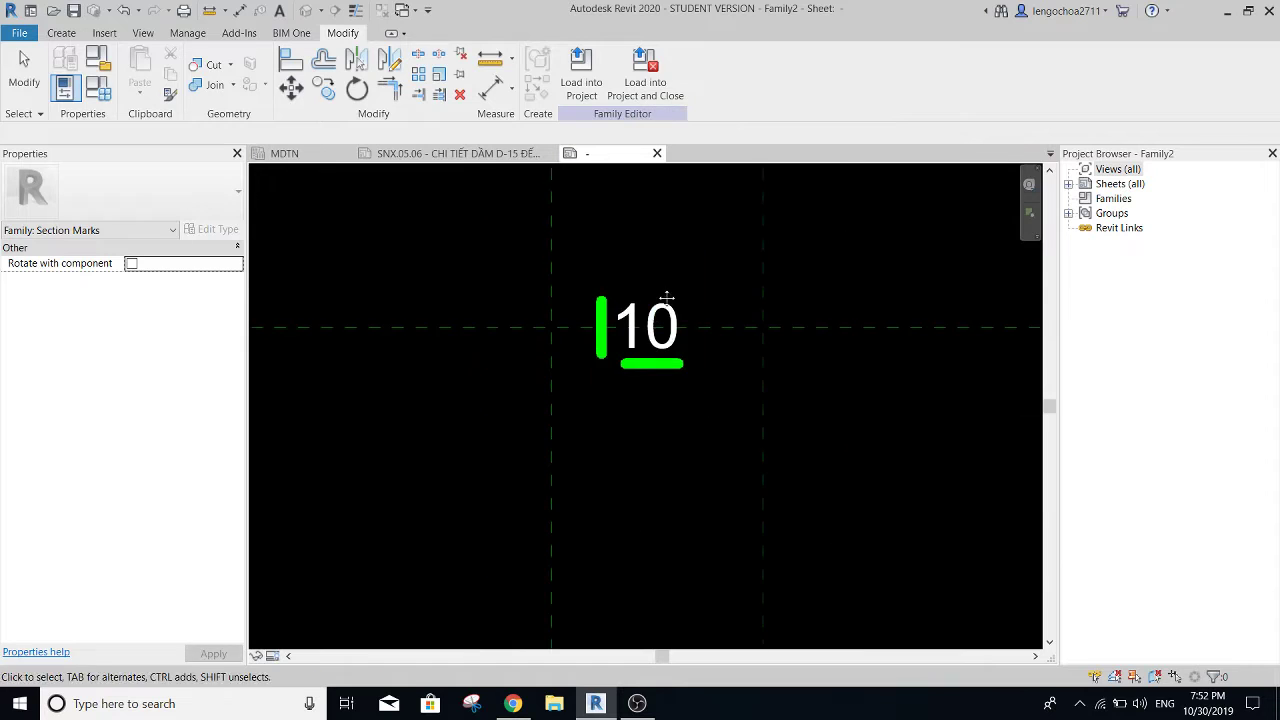
middle_drag(667, 297, 661, 347)
click(20, 33)
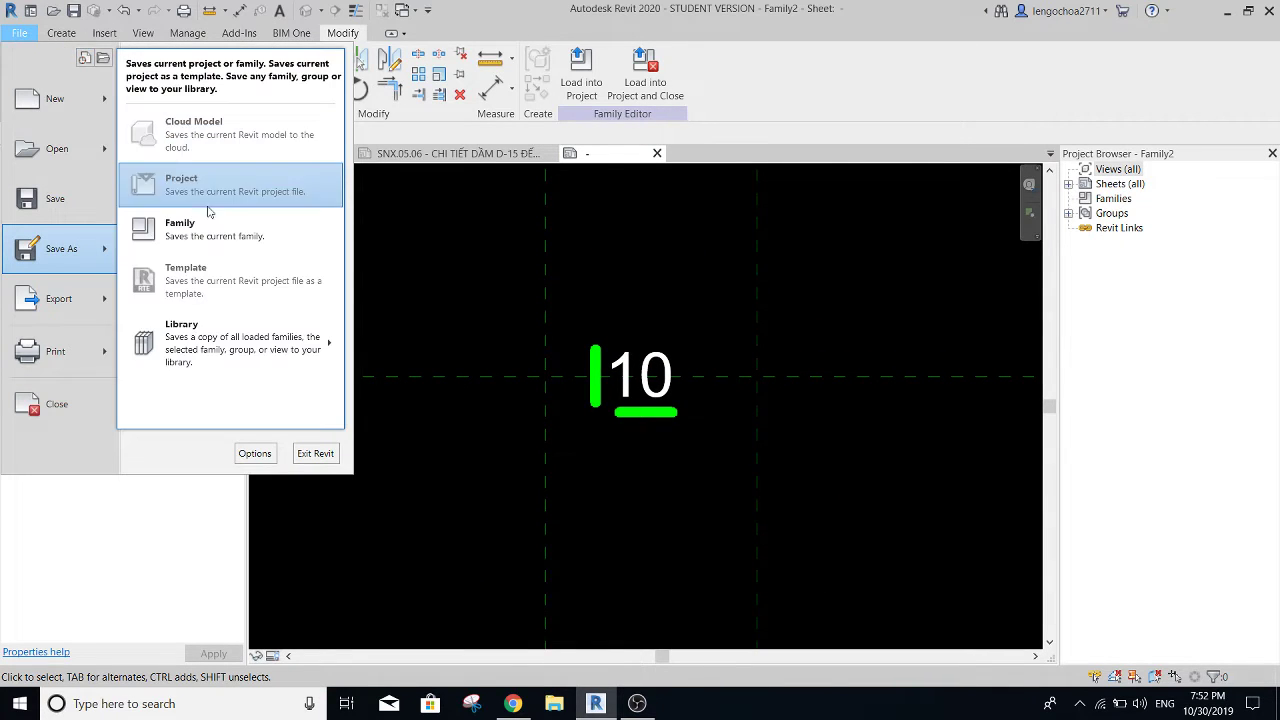
- Save the family as KyHieu_Net Cat in Downloads and load it into the open projects
click(550, 338)
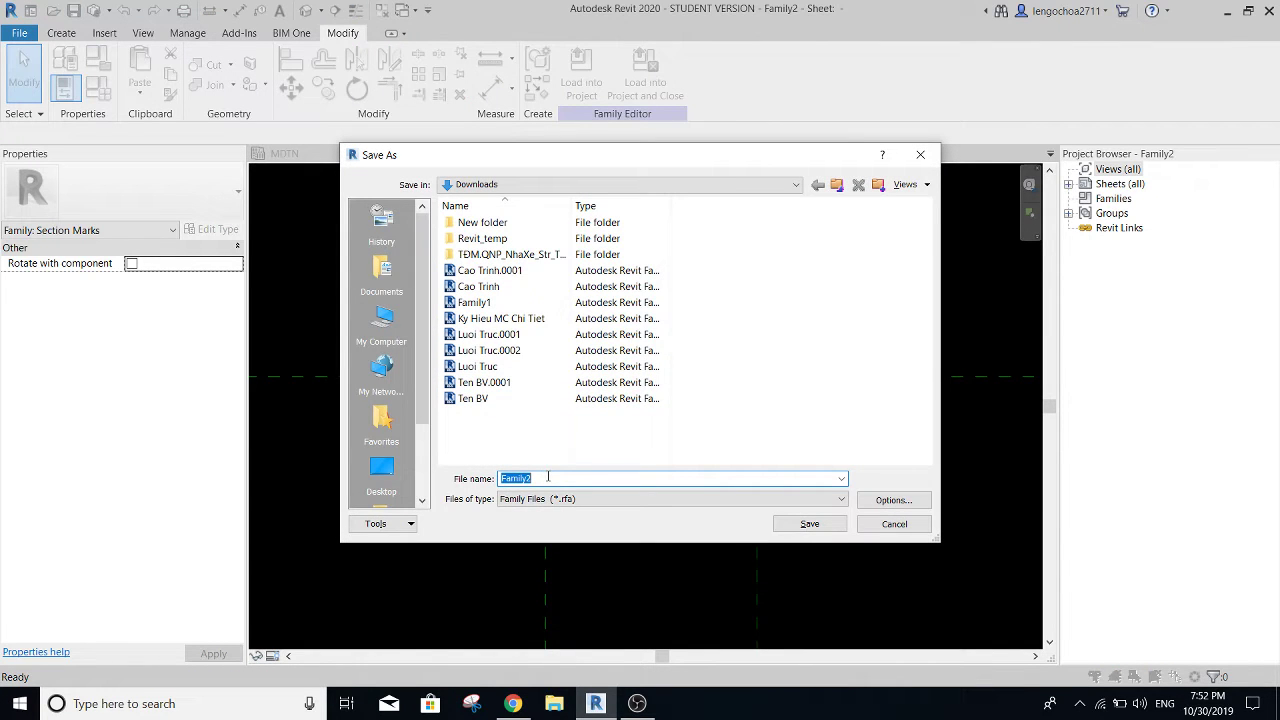
text(Ky)
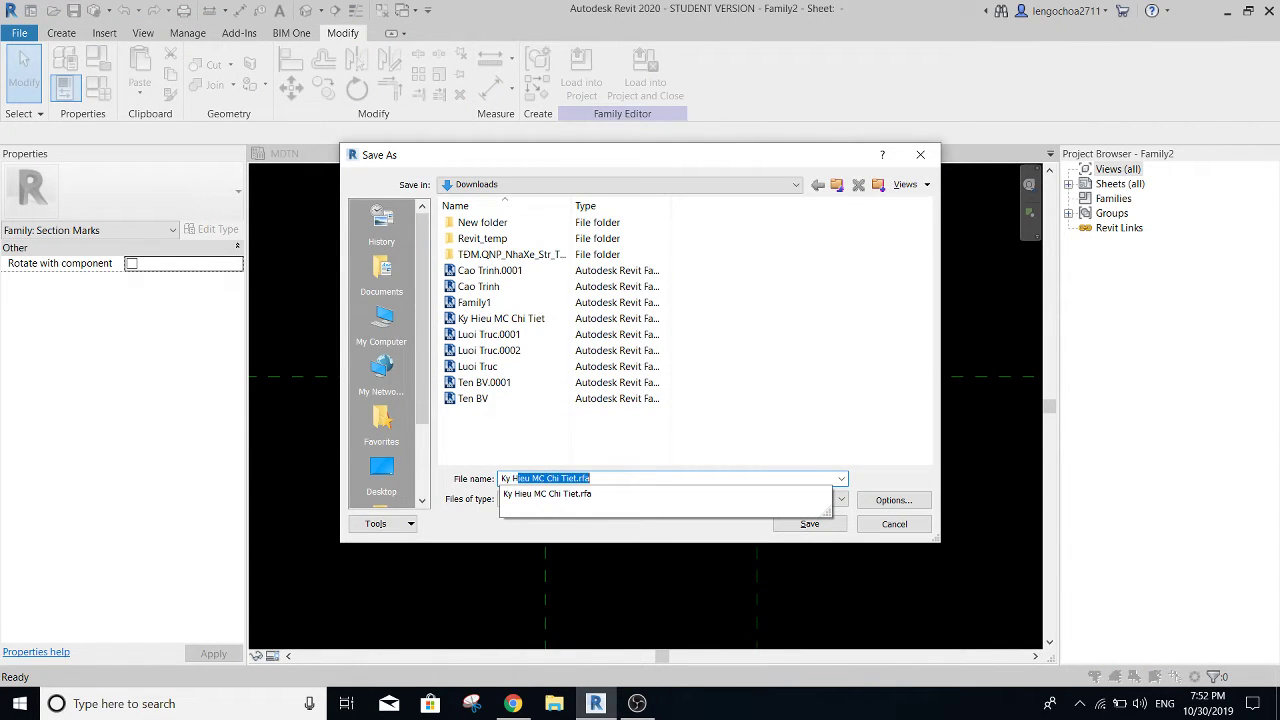
key(BackSpace)
key(BackSpace)
key(BackSpace)
text(Hieu_Net)
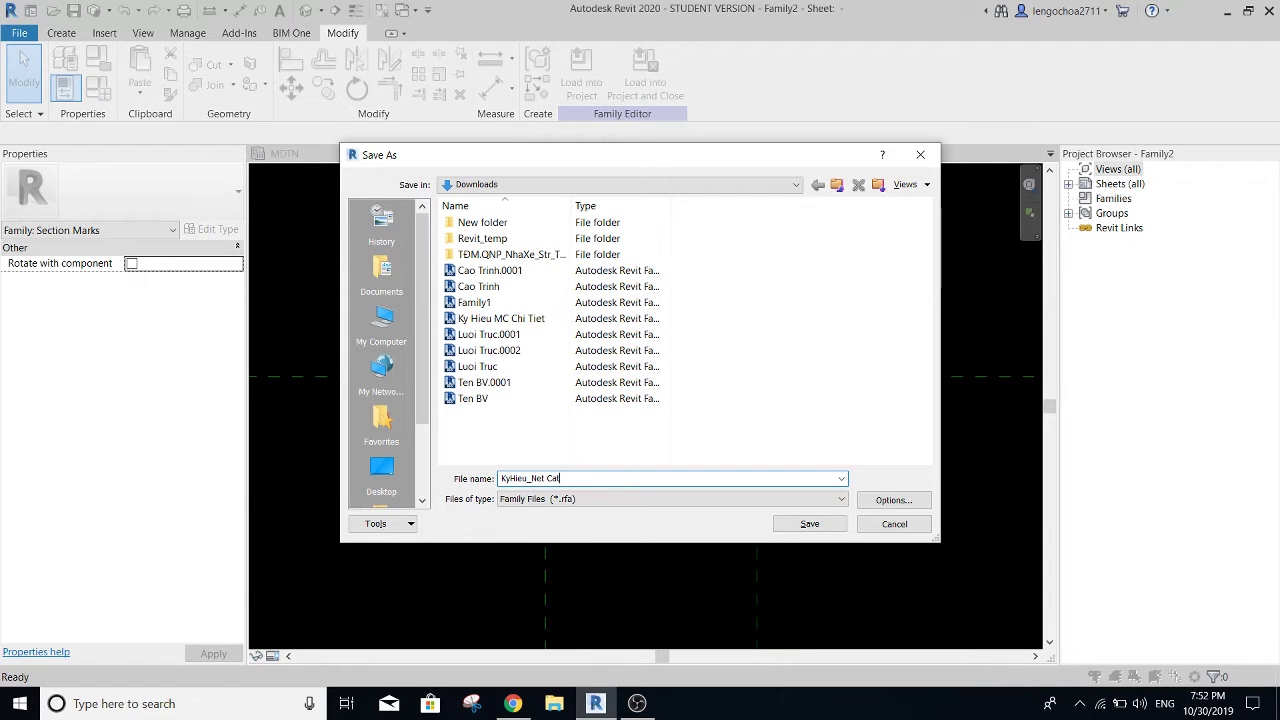
click(805, 524)
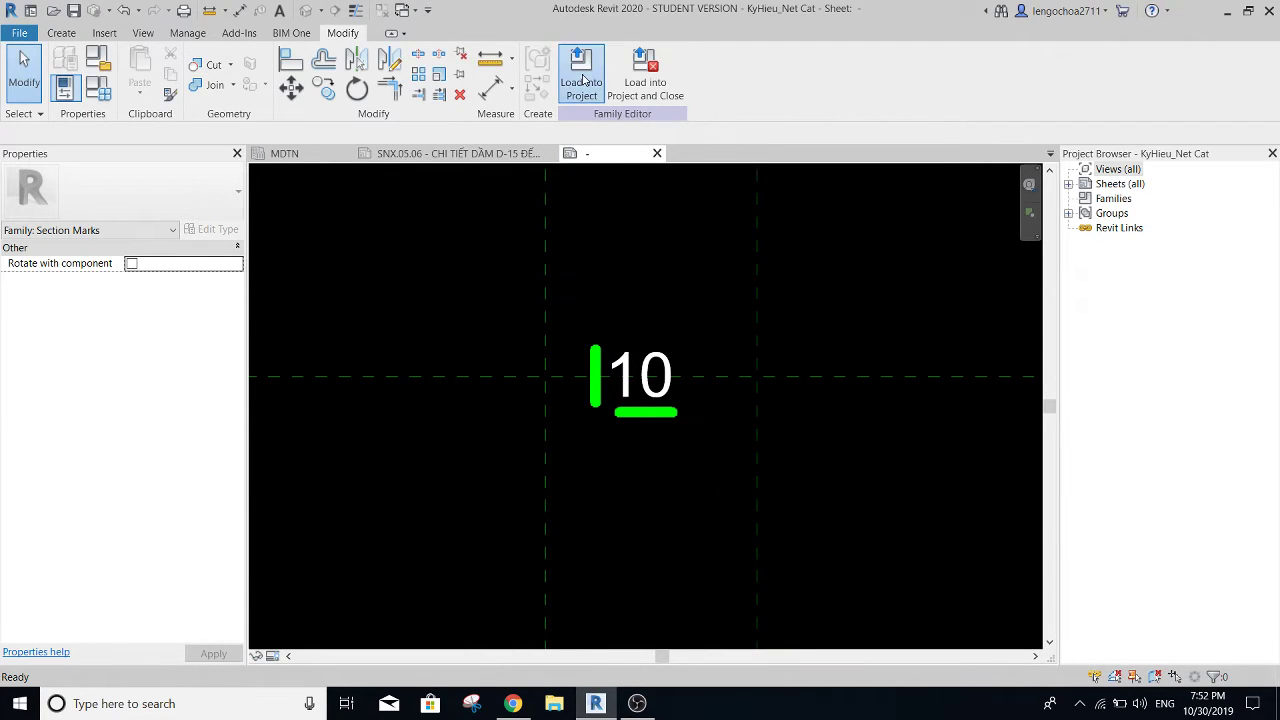
click(585, 80)
- Confirm loading into Project1, then change the plan's section to the Detail view type
click(603, 474)
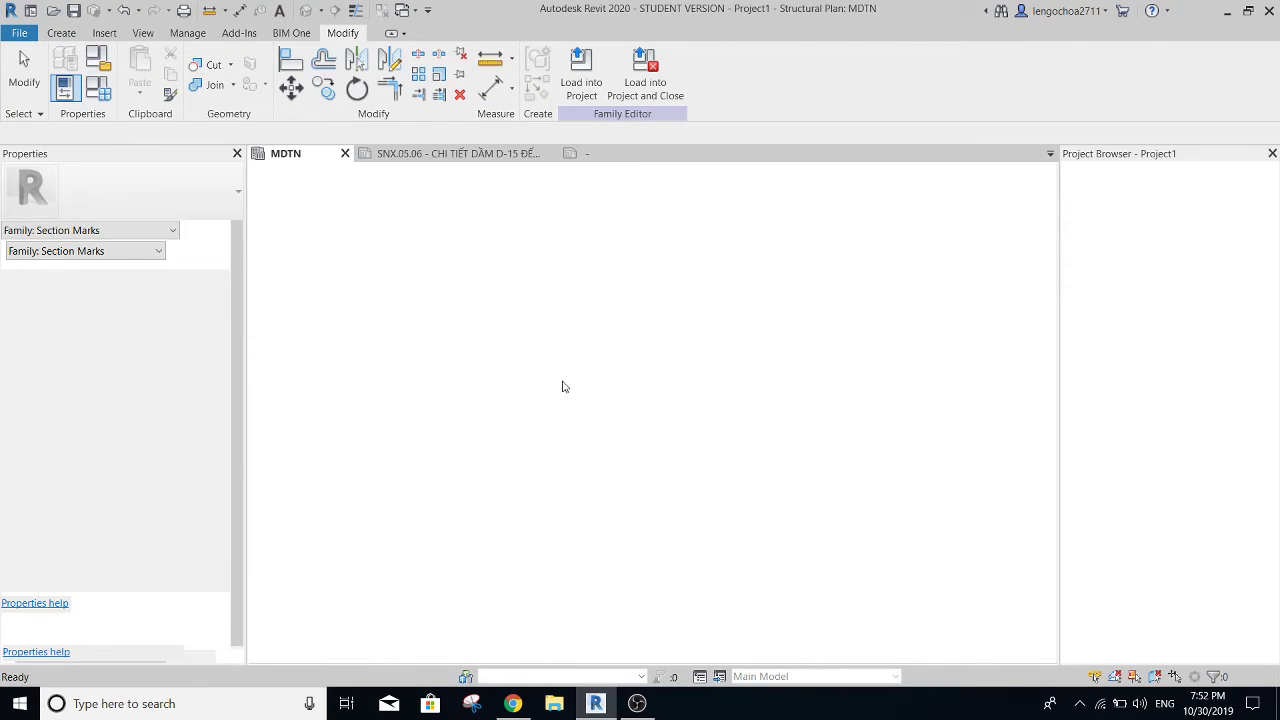
scroll(603, 361, down, 3)
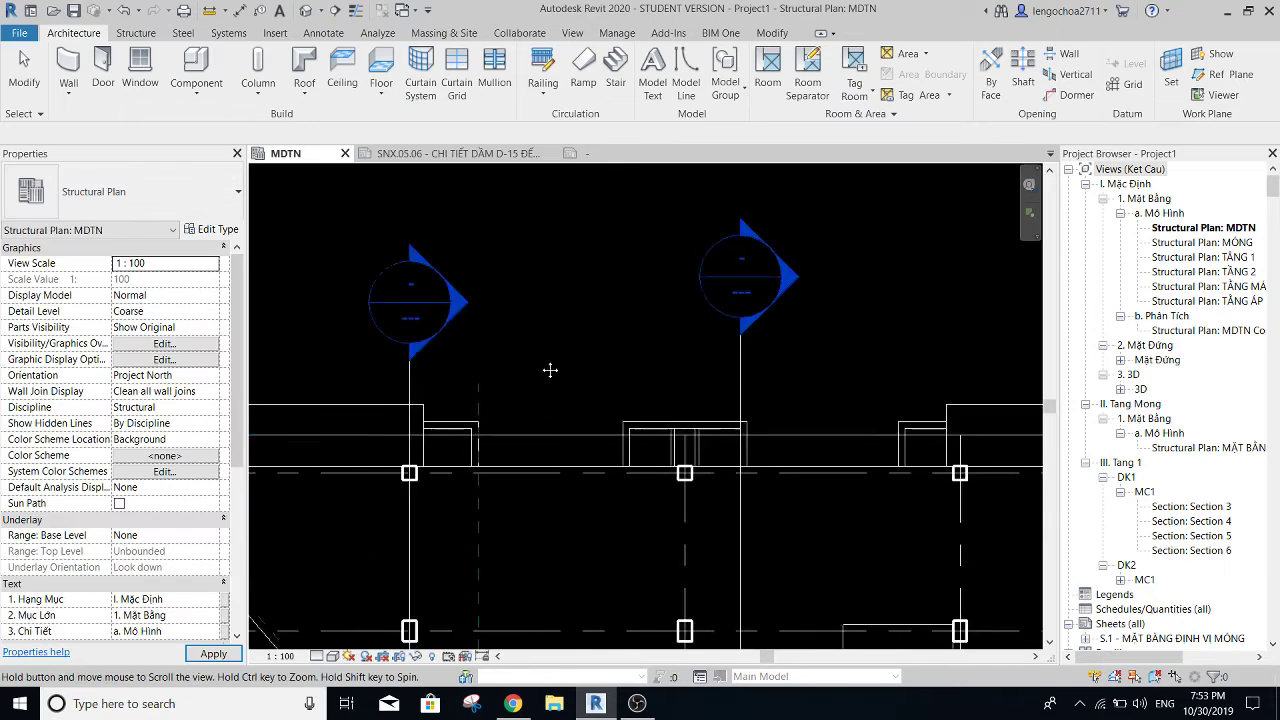
click(651, 372)
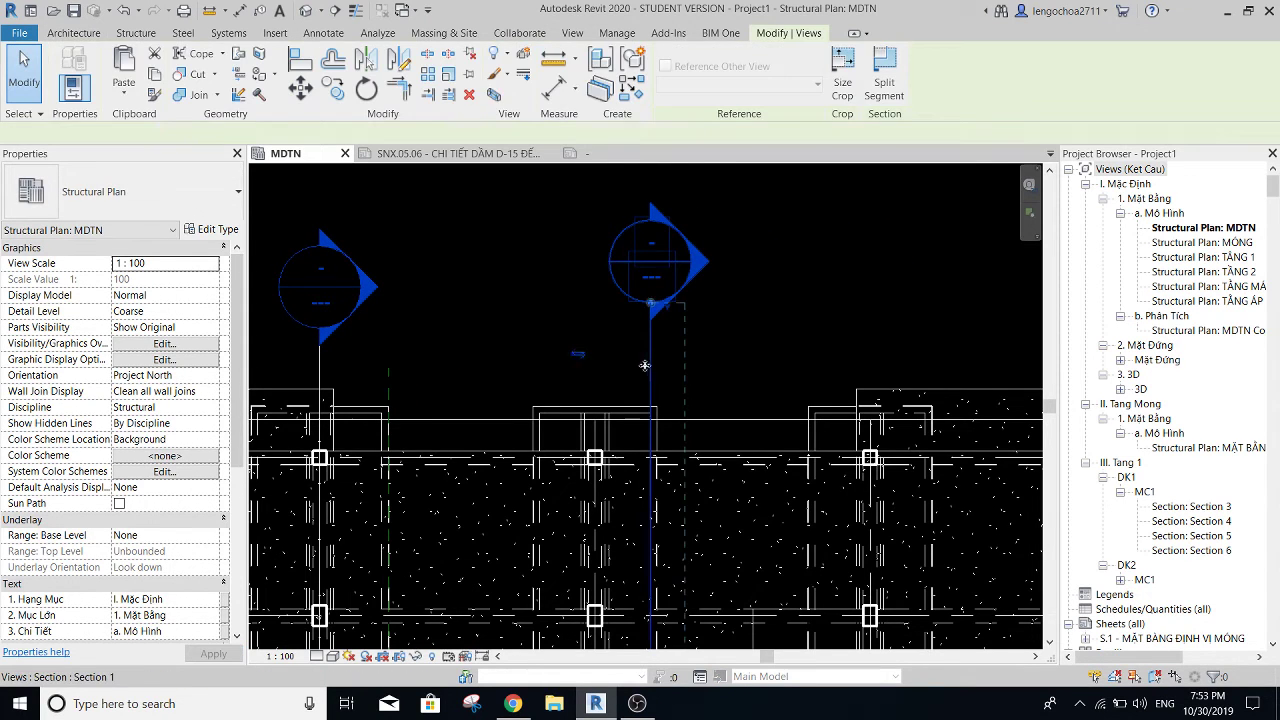
click(197, 193)
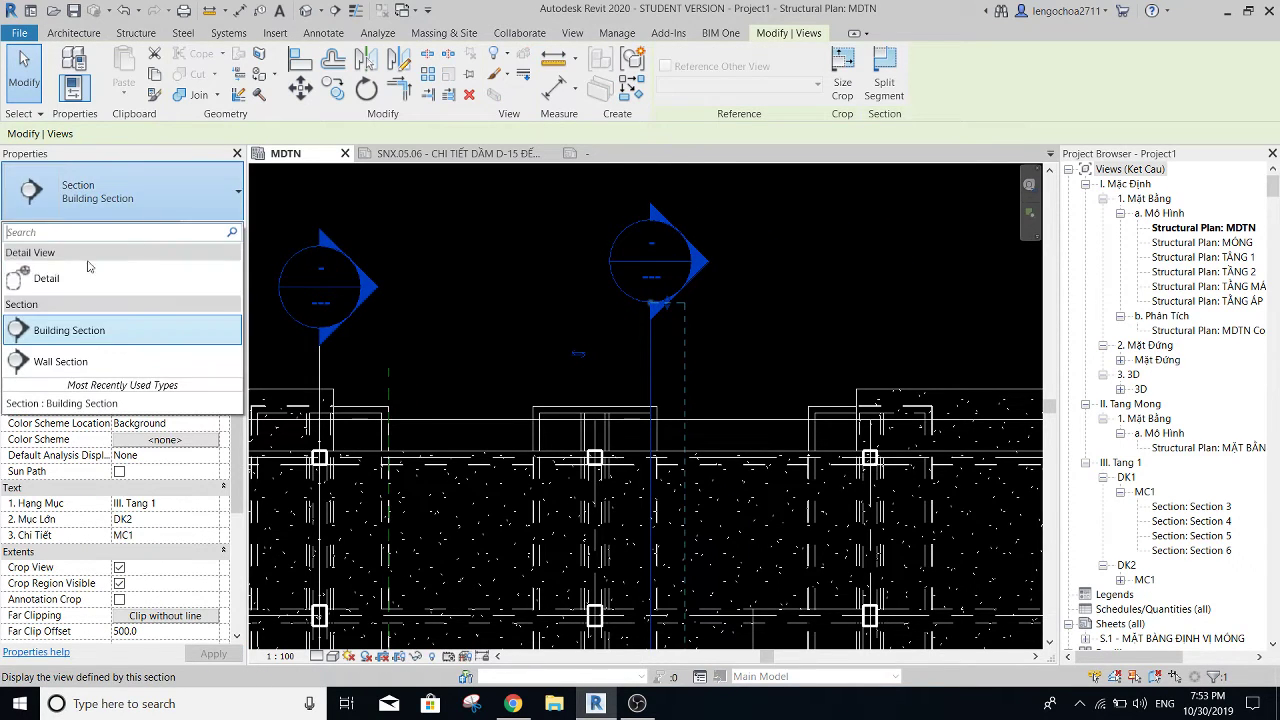
click(68, 281)
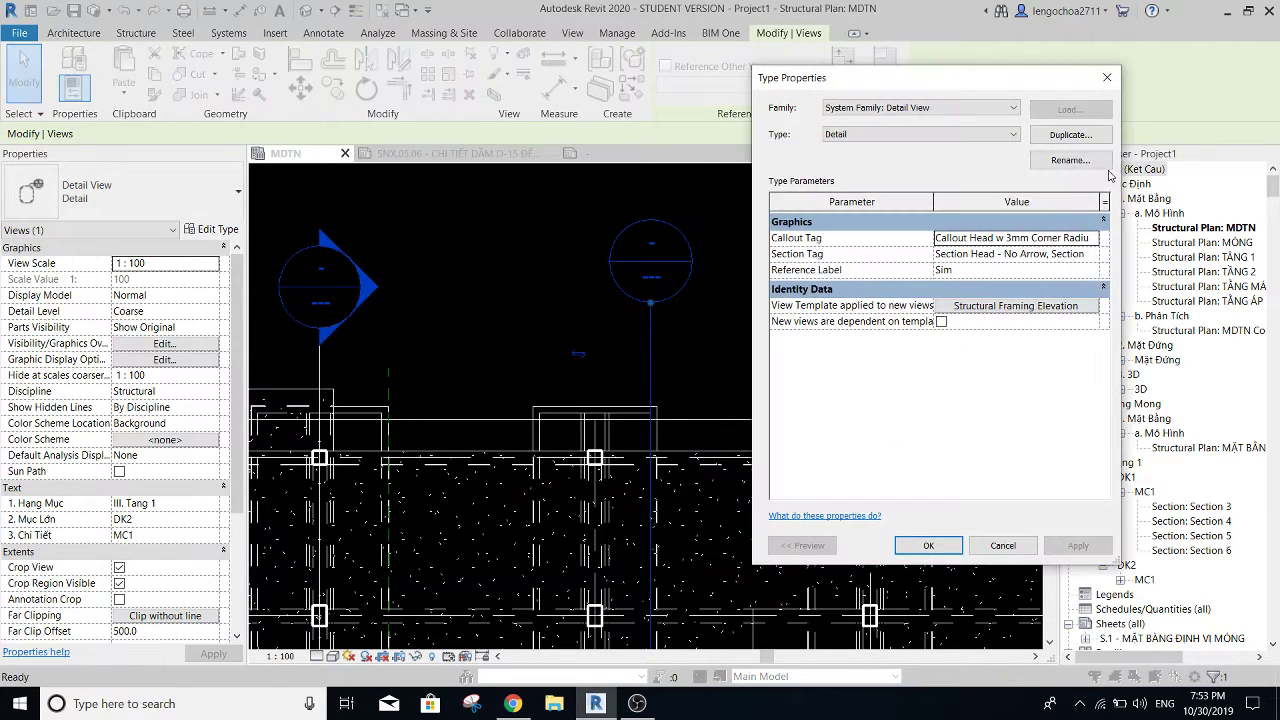
- Duplicate the Detail type as MC_Chi Tiet and open its Section Tag settings
click(1070, 134)
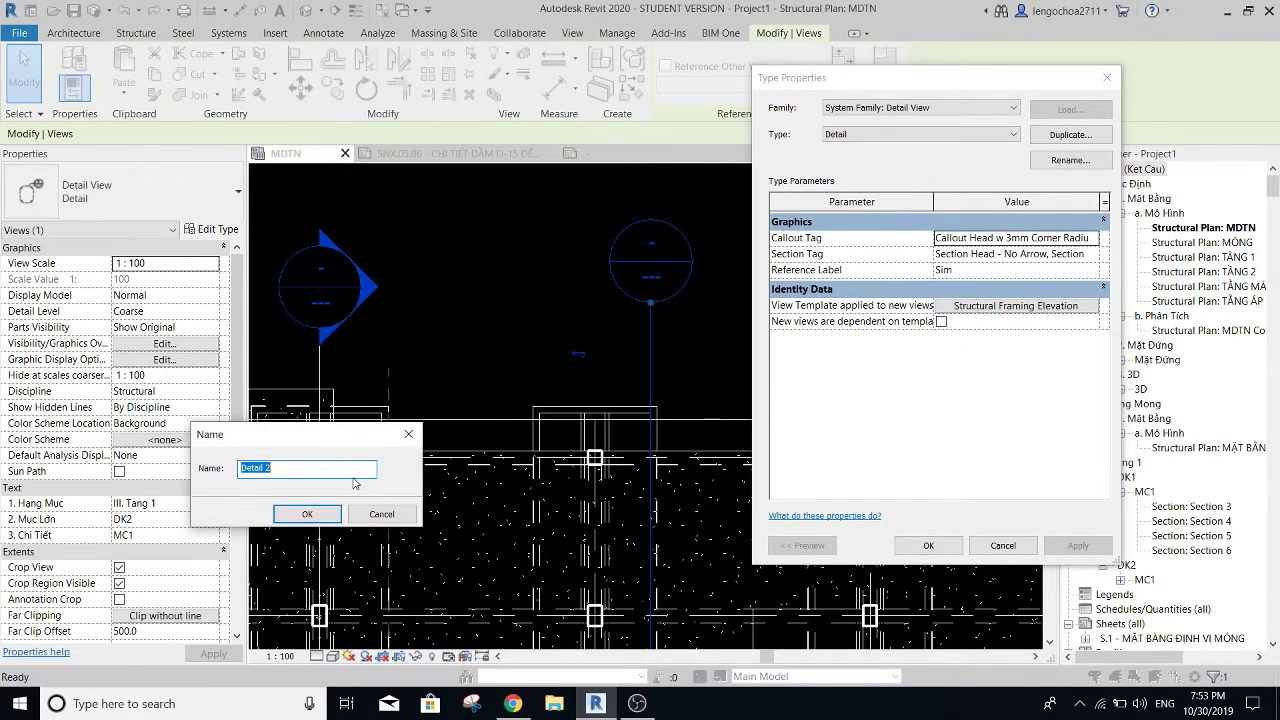
text(MC)
text(_Chi Tiet)
click(307, 514)
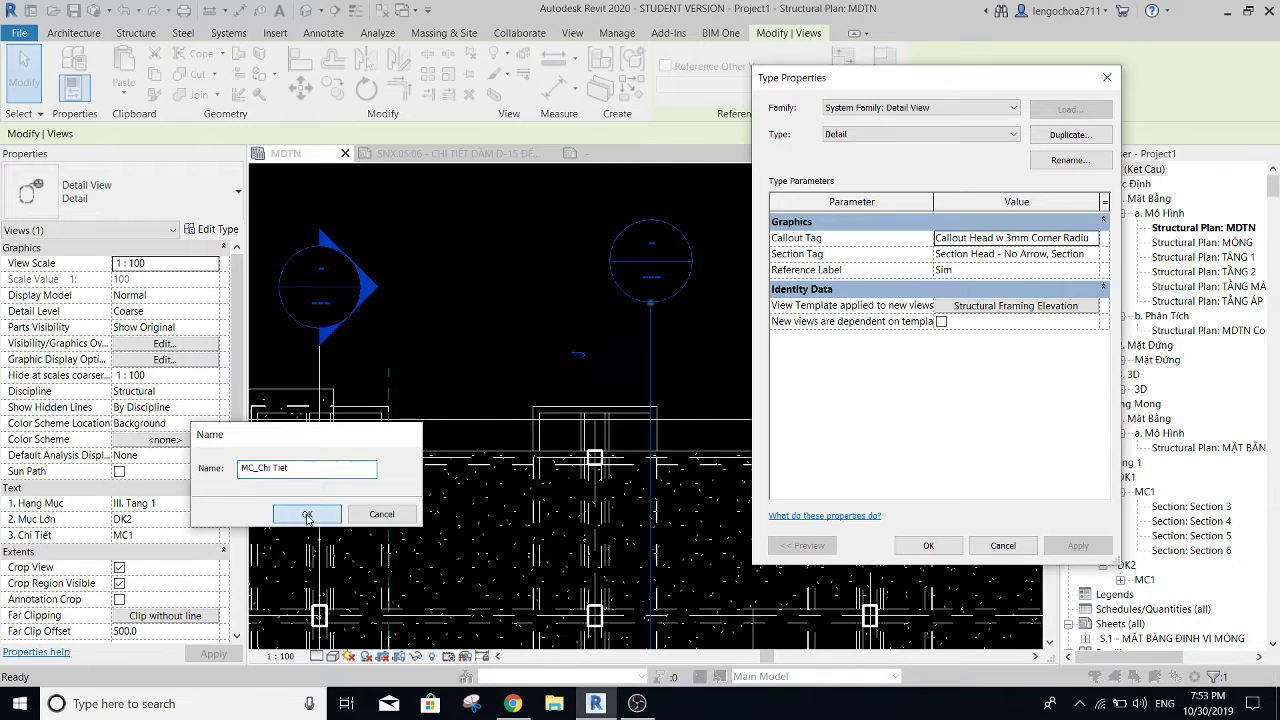
click(1092, 260)
click(1093, 255)
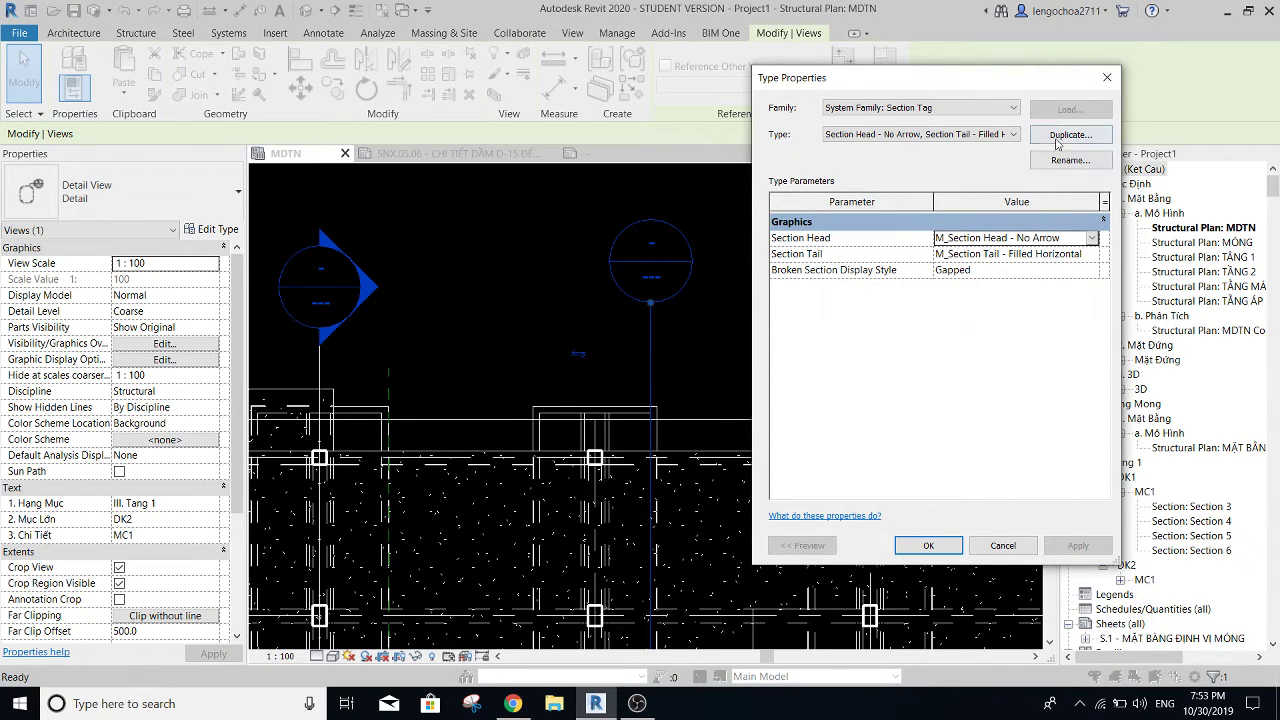
- Duplicate the section tag type as MC_Chi Tiet
click(1012, 134)
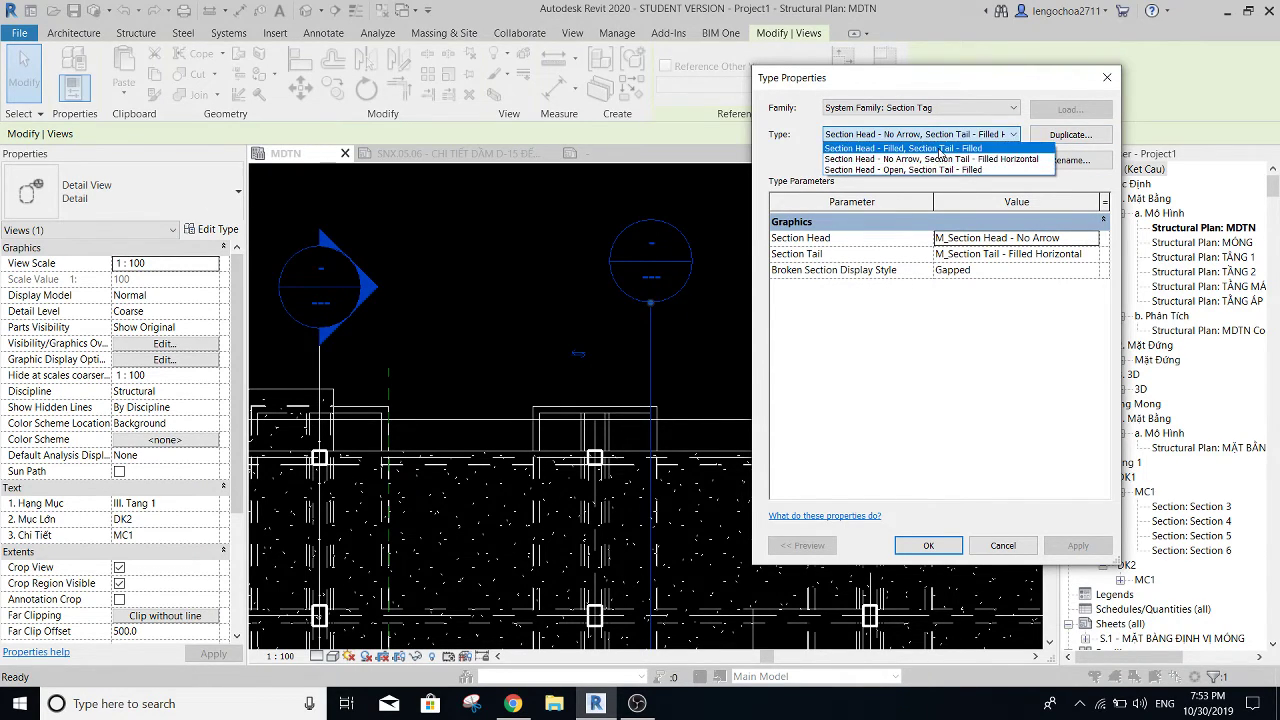
click(1031, 200)
click(1068, 134)
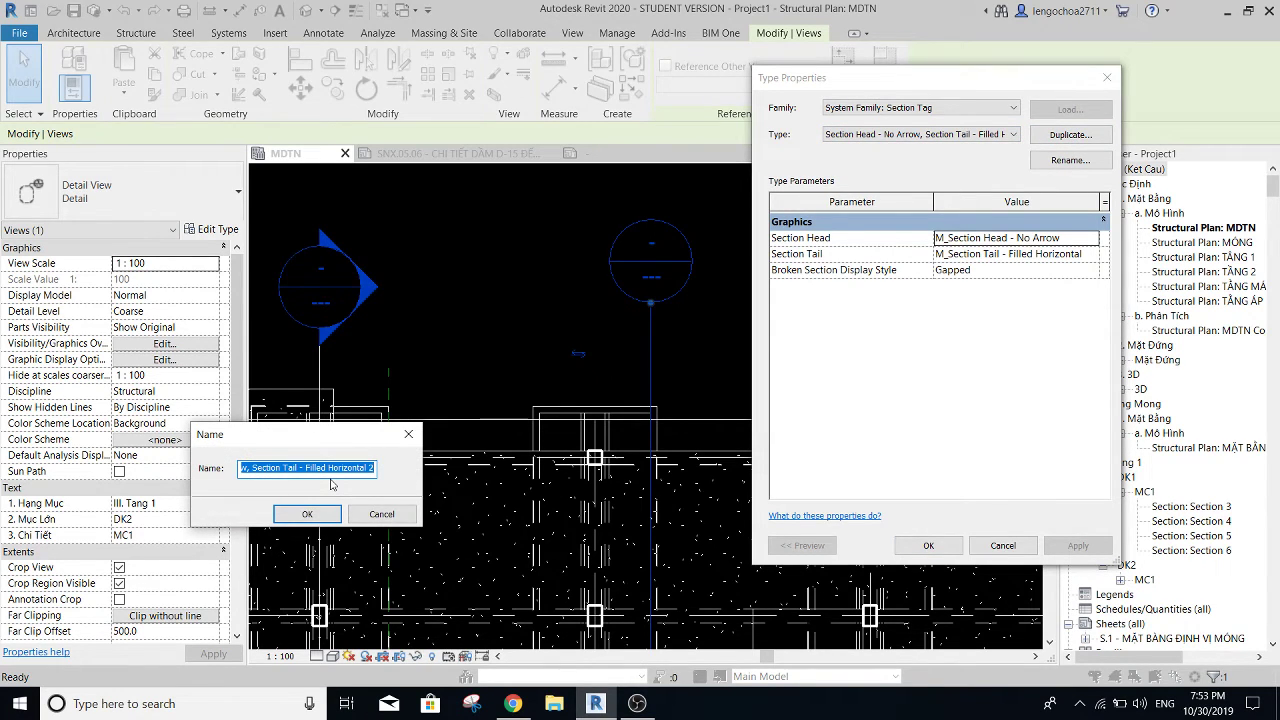
text(MC_Chi Tiết)
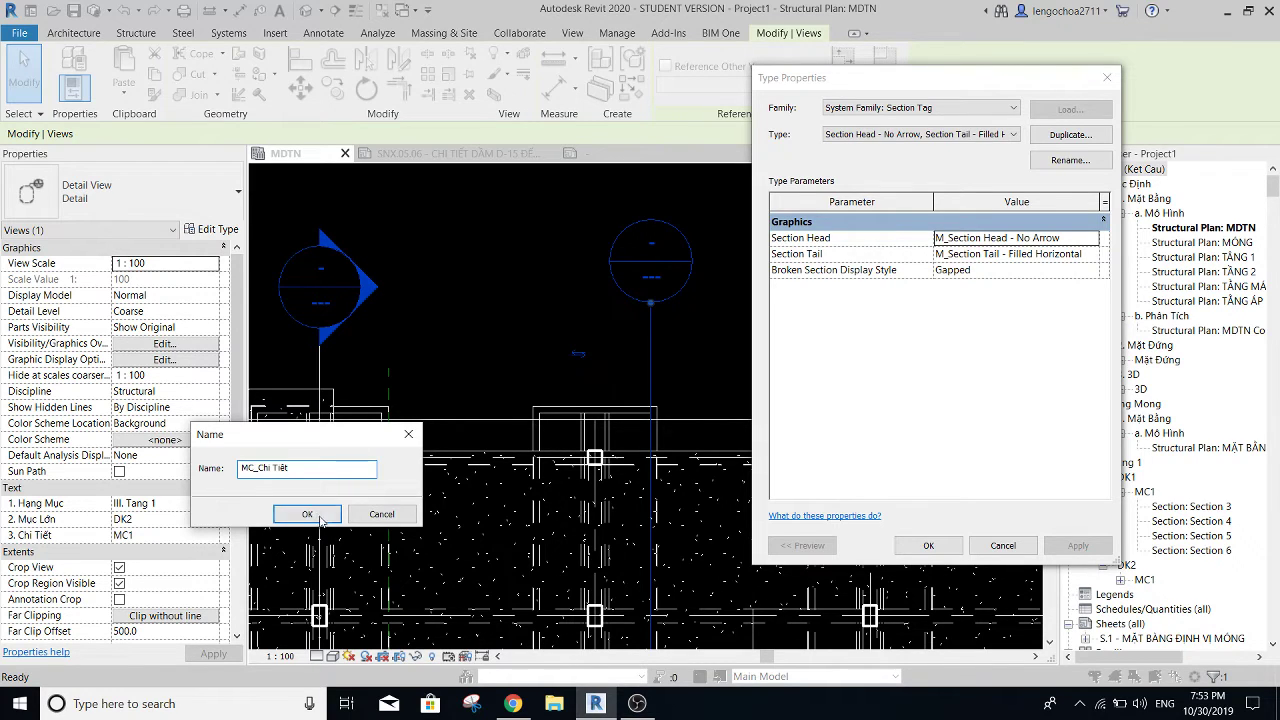
click(307, 514)
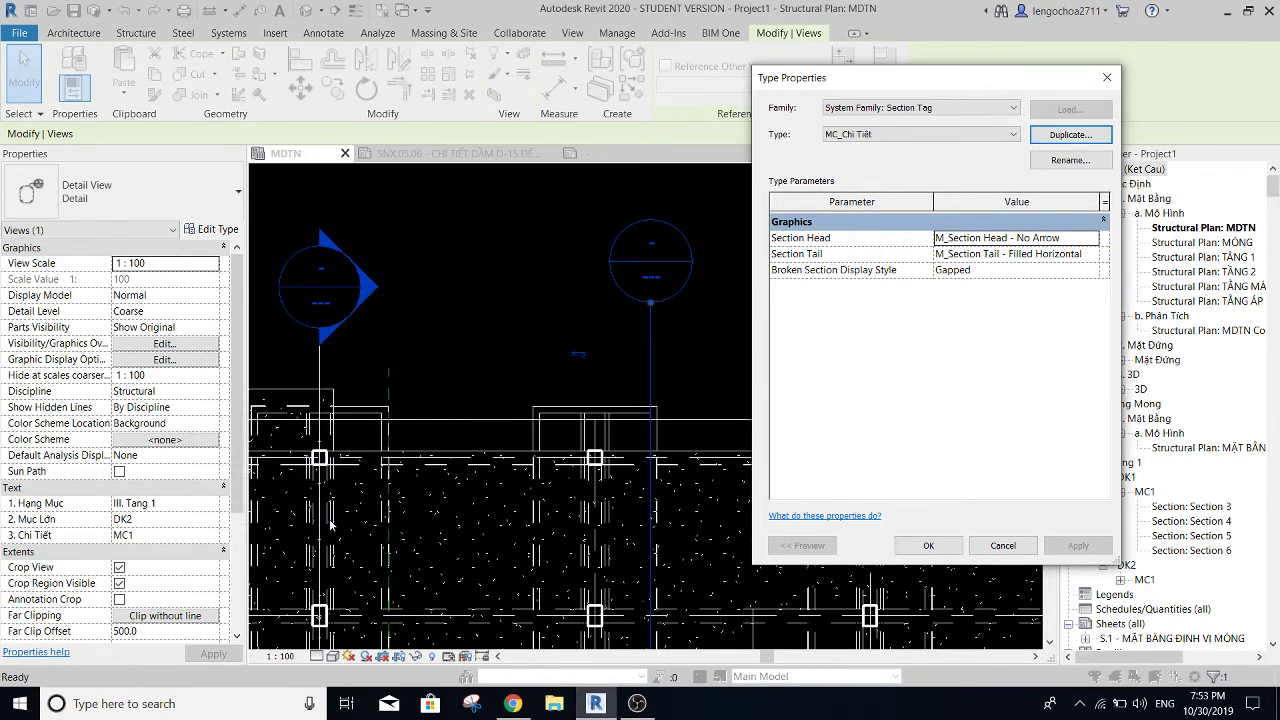
- Set both section head and tail to KyHieu_Net Cat and confirm both type dialogs
click(1093, 240)
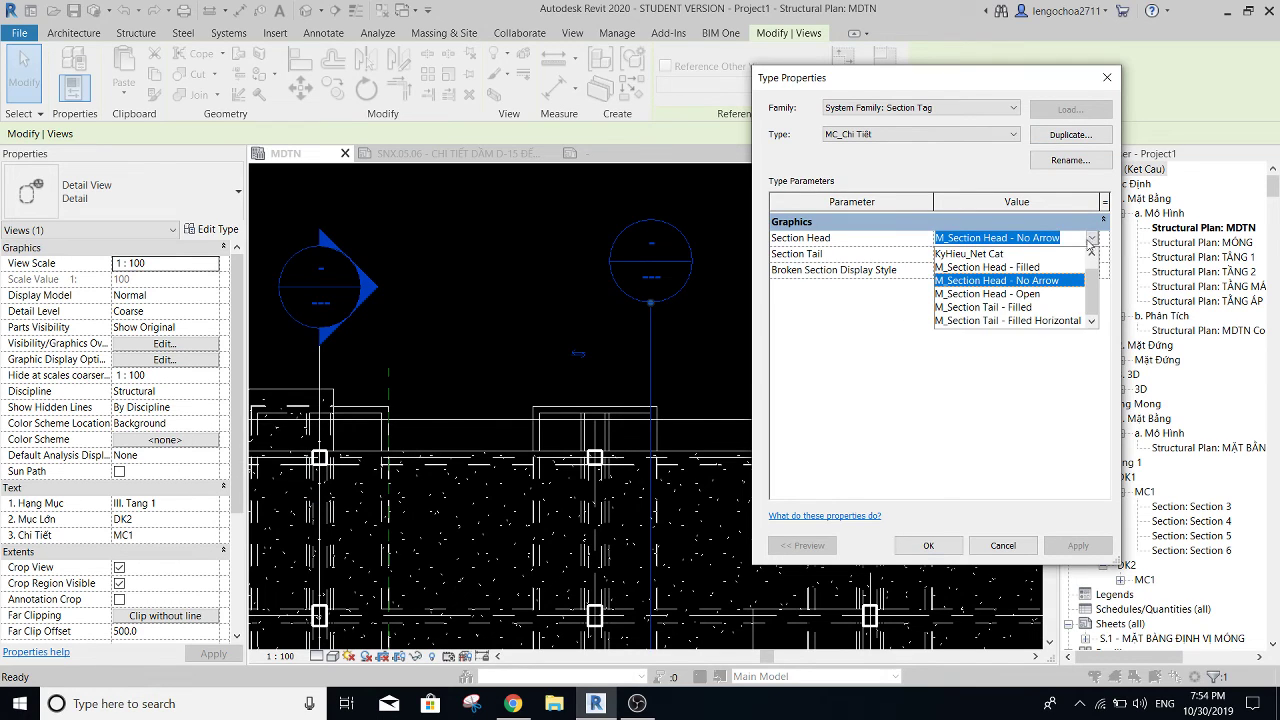
click(970, 268)
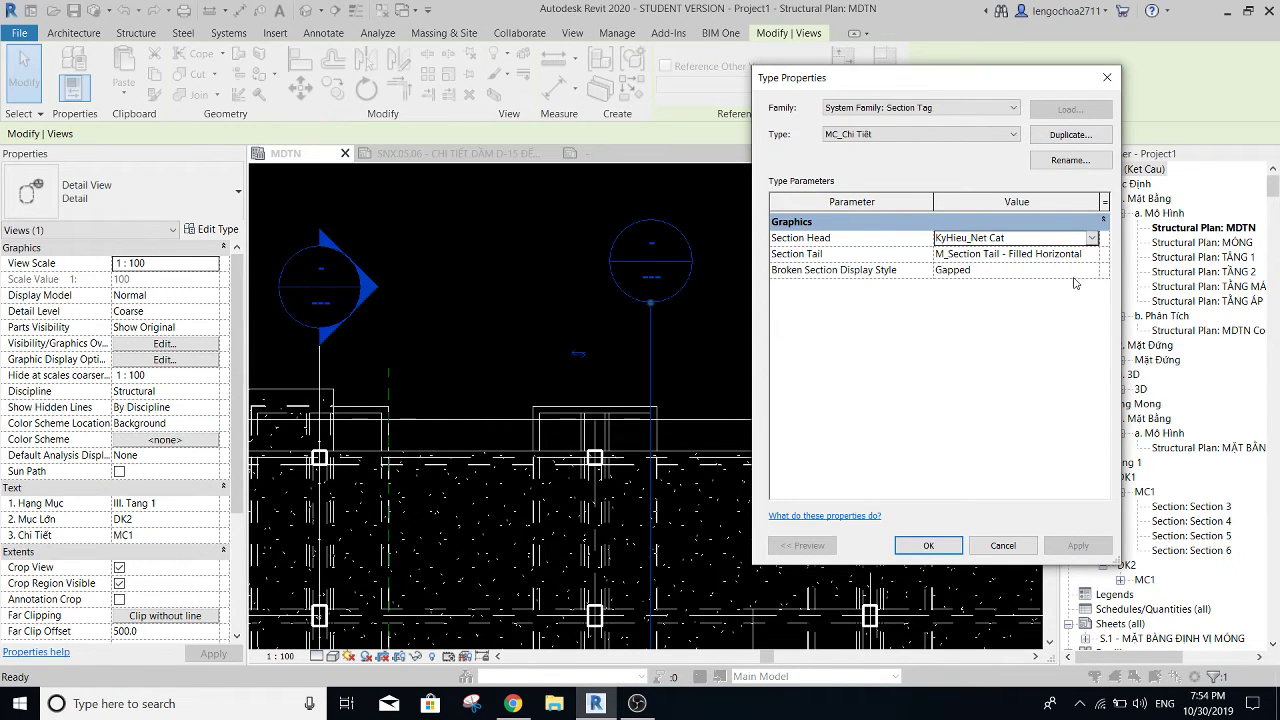
click(1093, 254)
click(970, 269)
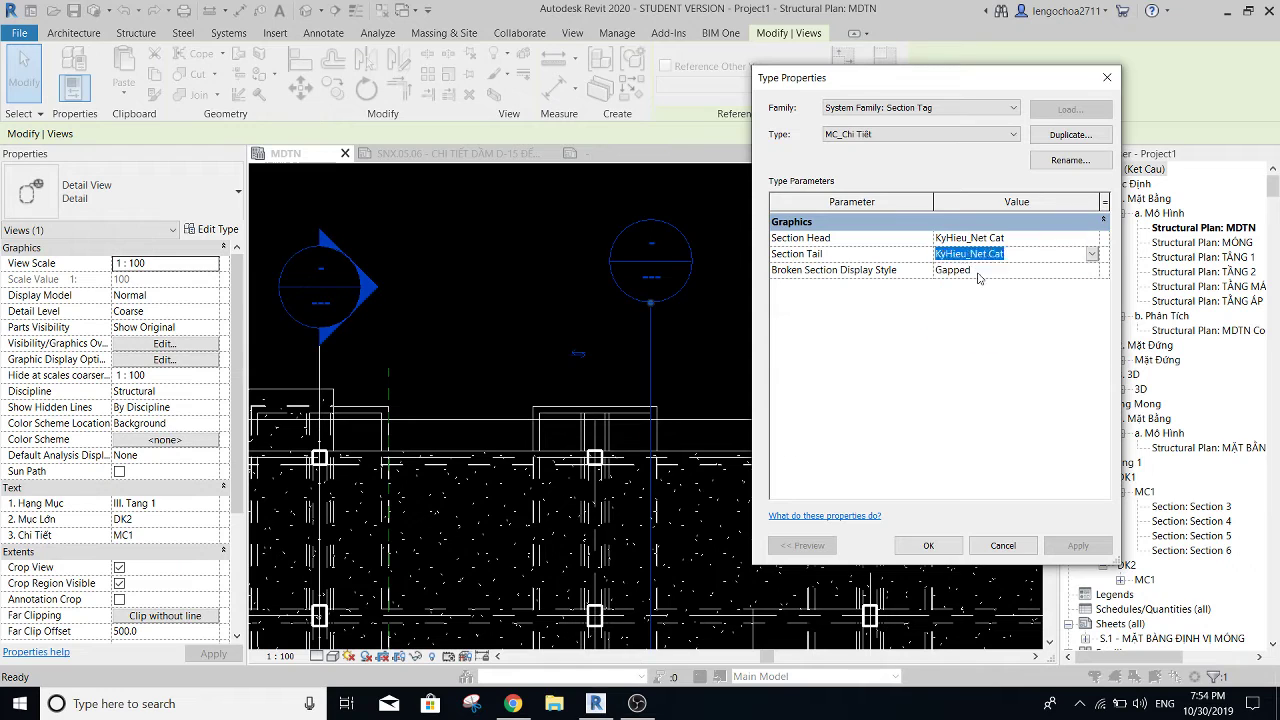
click(945, 543)
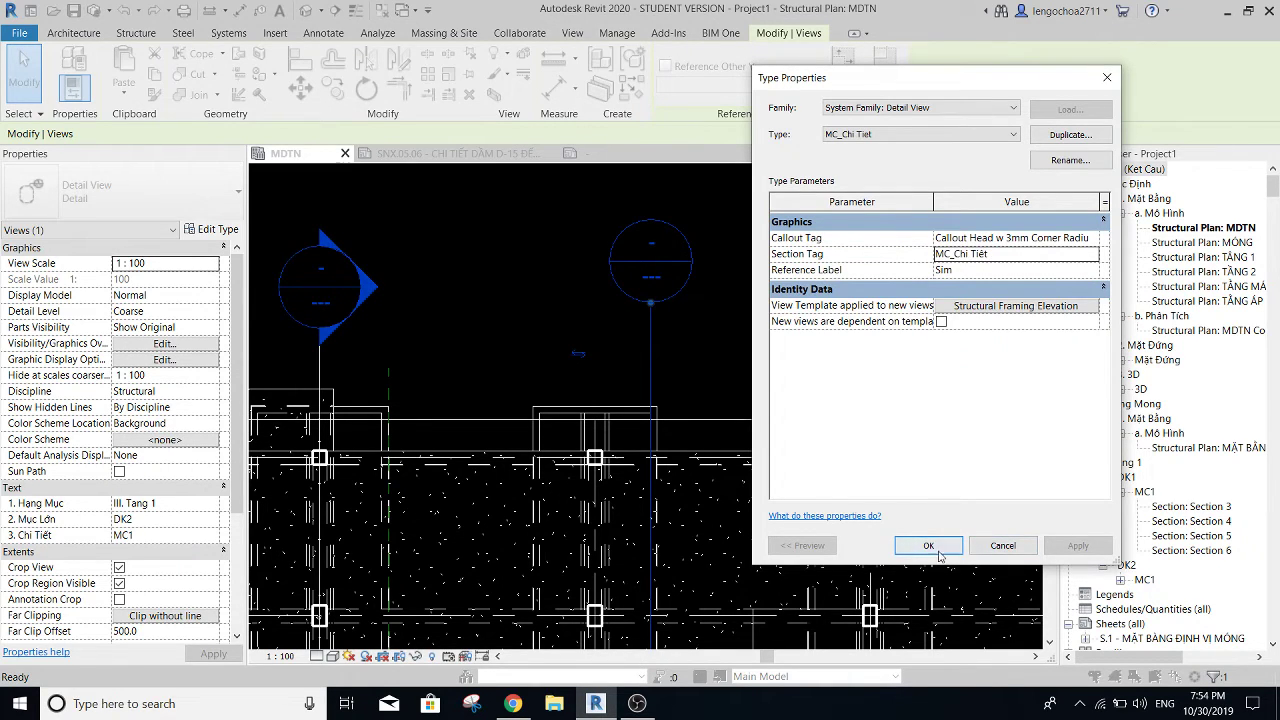
click(928, 545)
click(700, 281)
- Find KyHieu_Net Cat under Families in the Project Browser and open its type's properties
scroll(696, 273, down, 3)
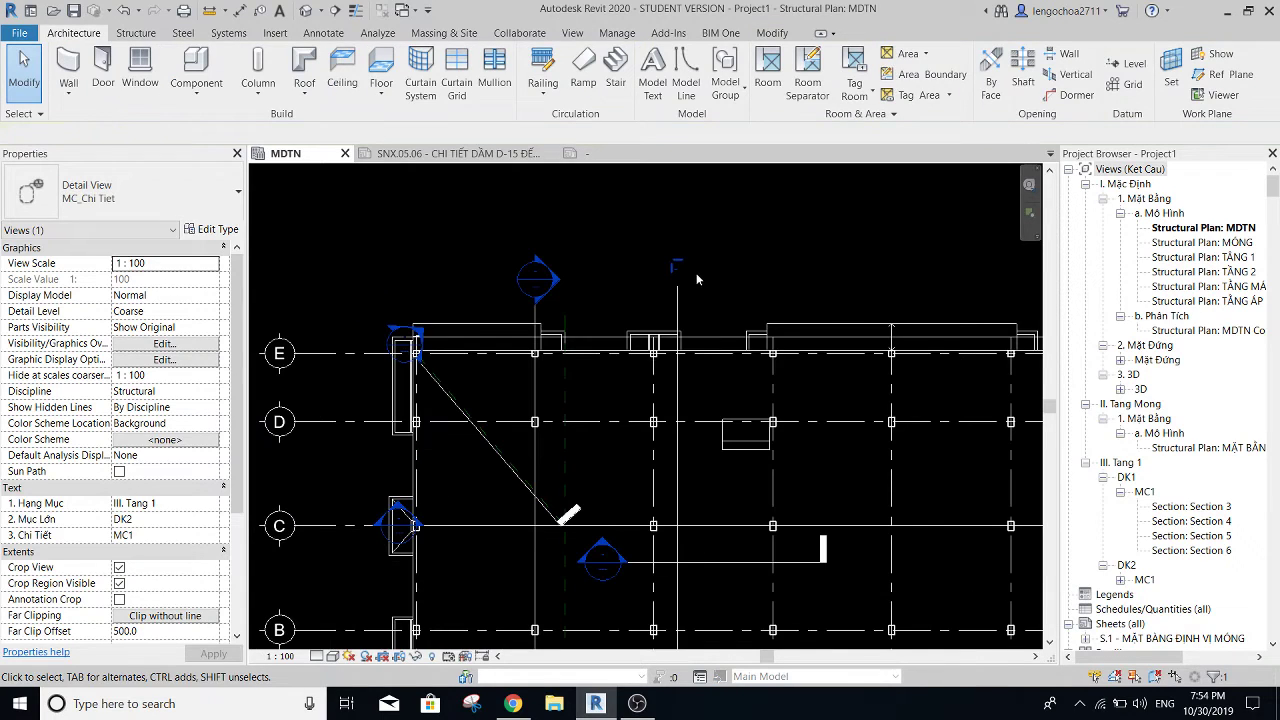
scroll(695, 284, up, 1)
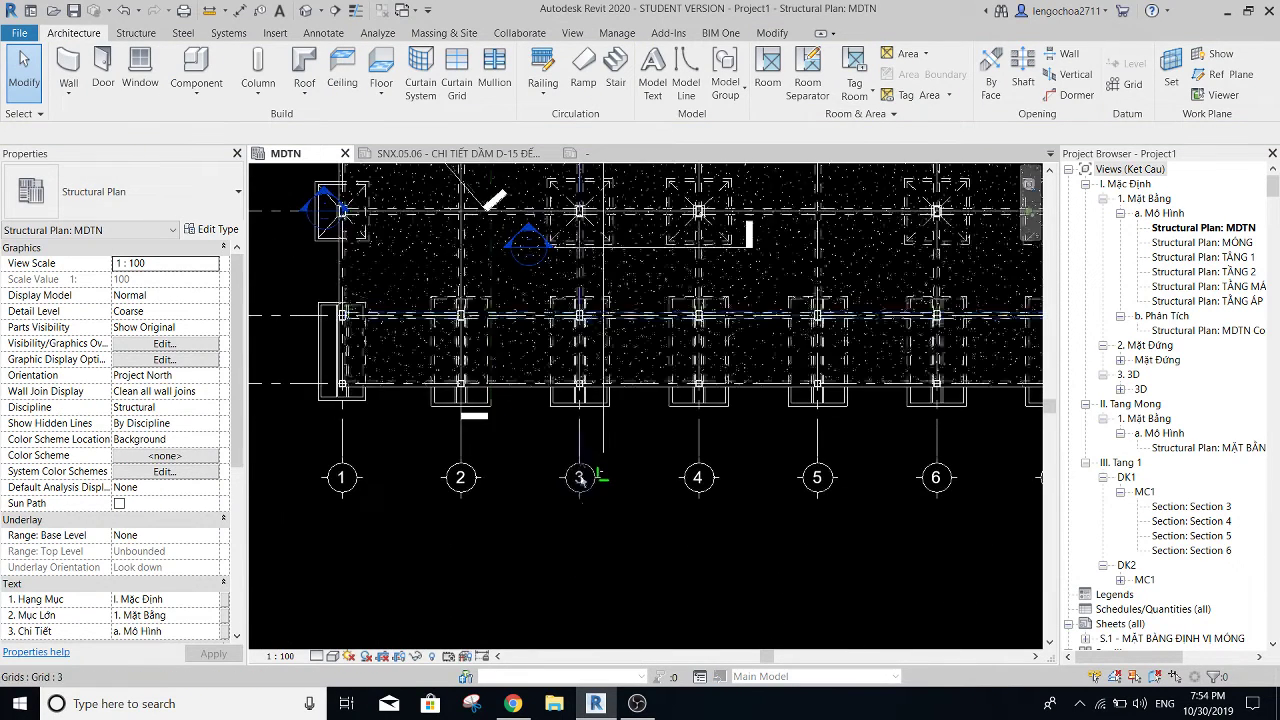
scroll(626, 616, up, 5)
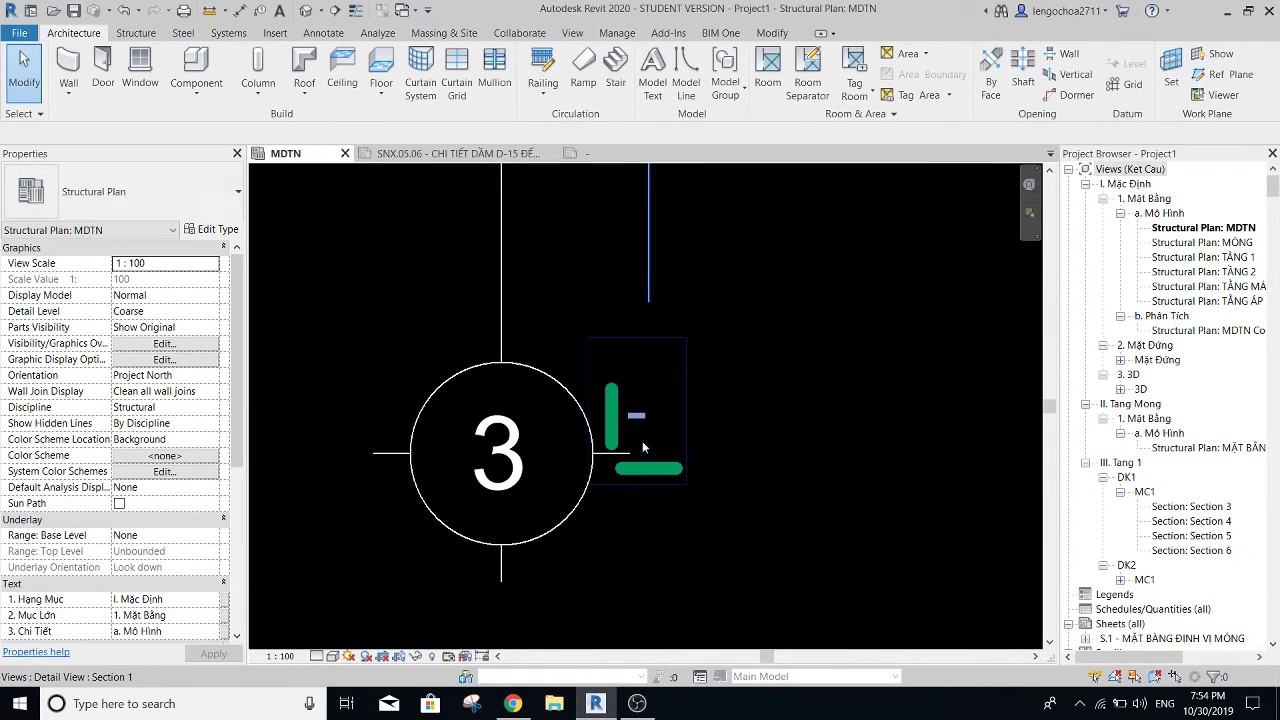
scroll(662, 411, up, 1)
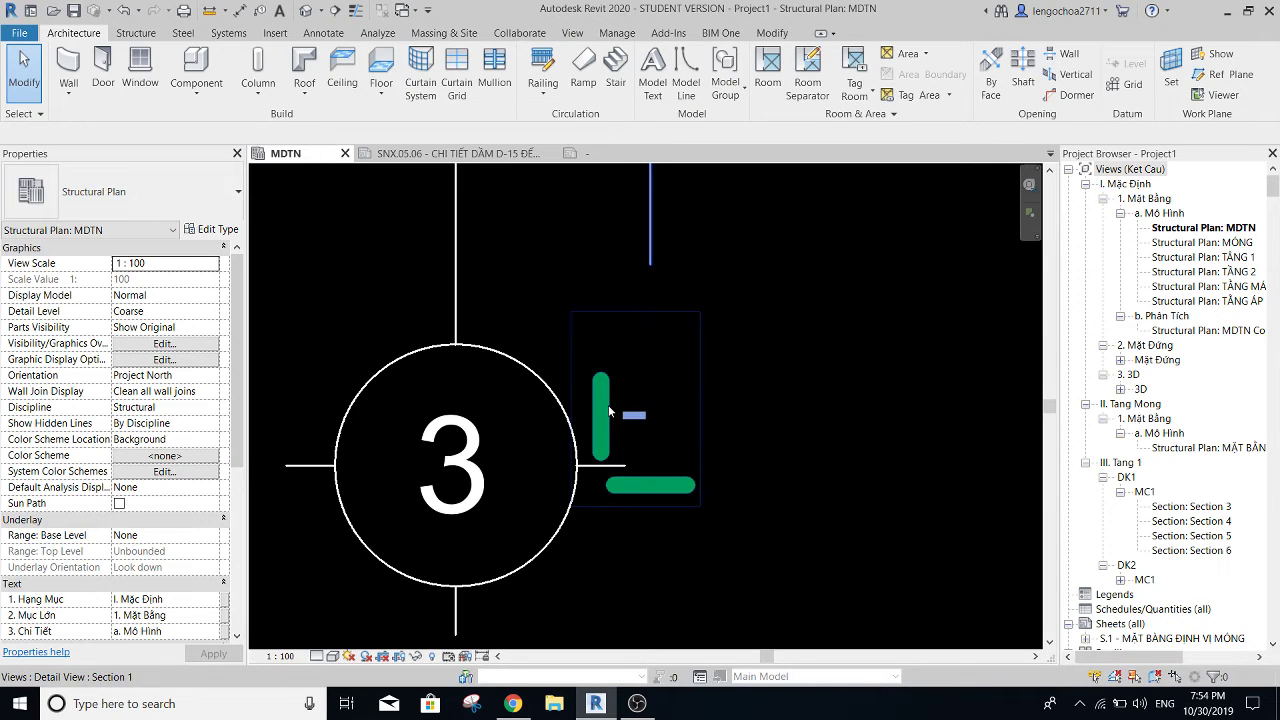
drag(1271, 186, 1267, 215)
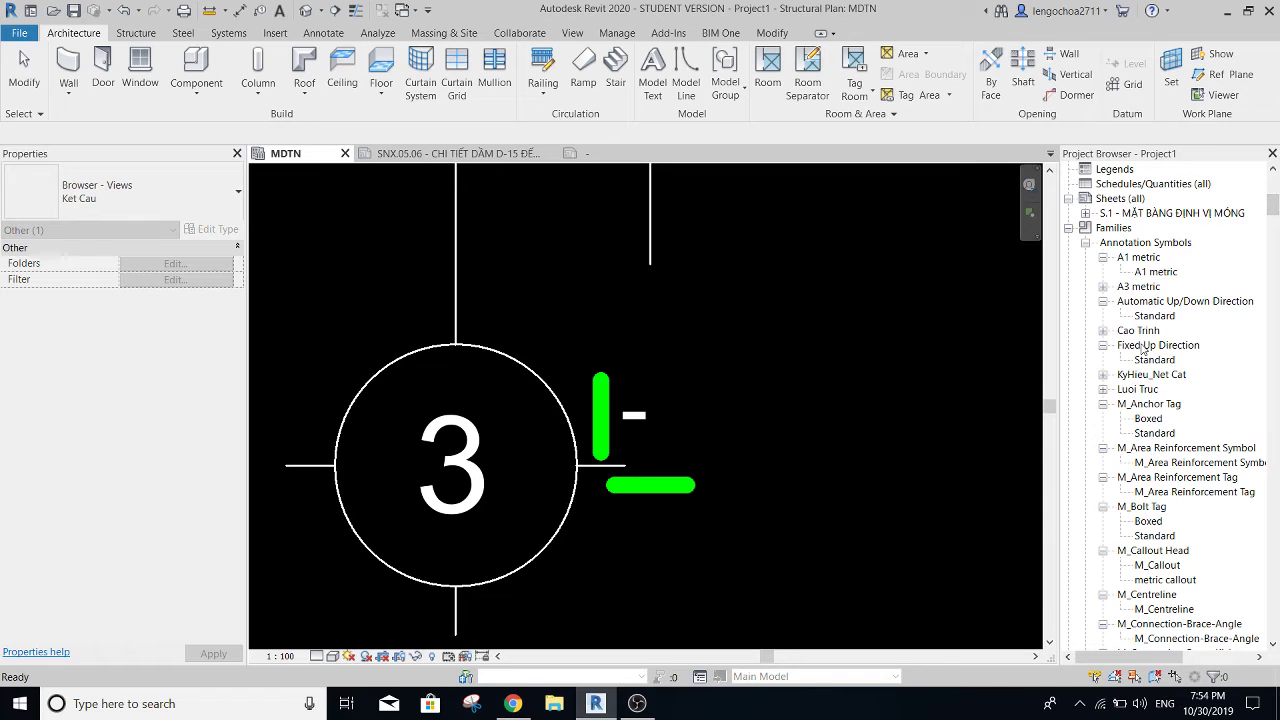
click(1132, 376)
click(1103, 375)
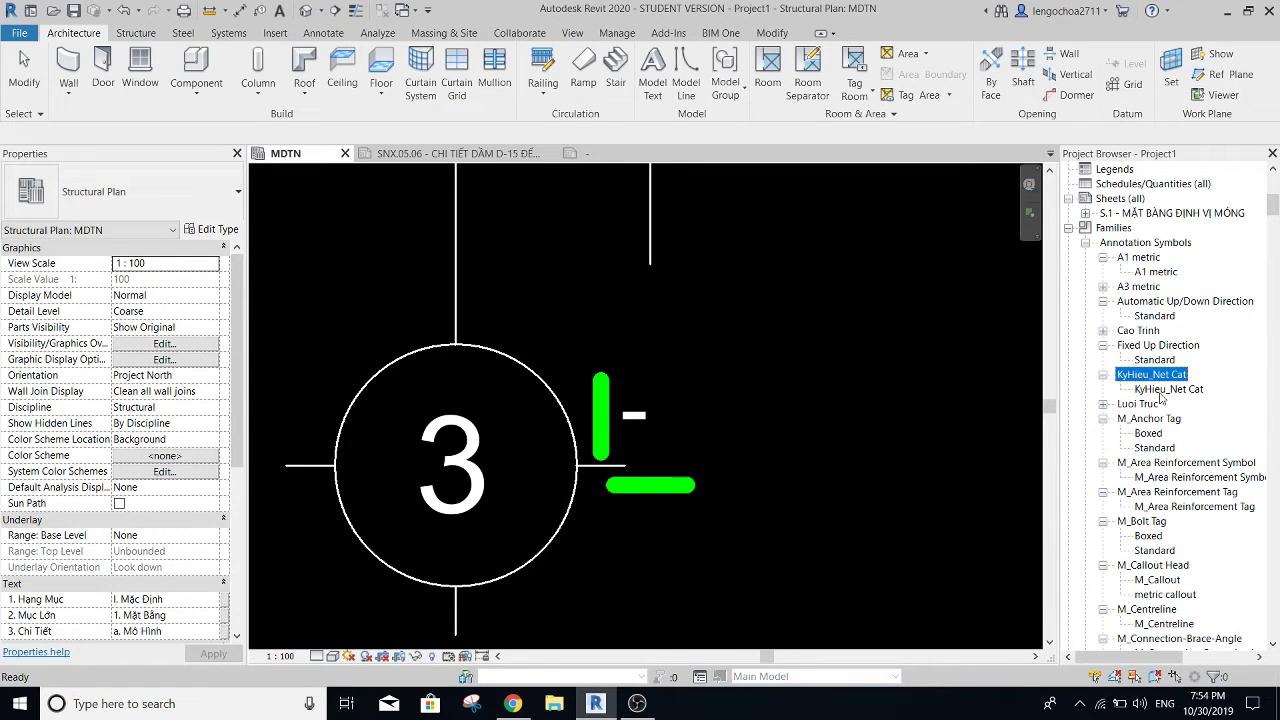
click(1161, 392)
right_click(1150, 376)
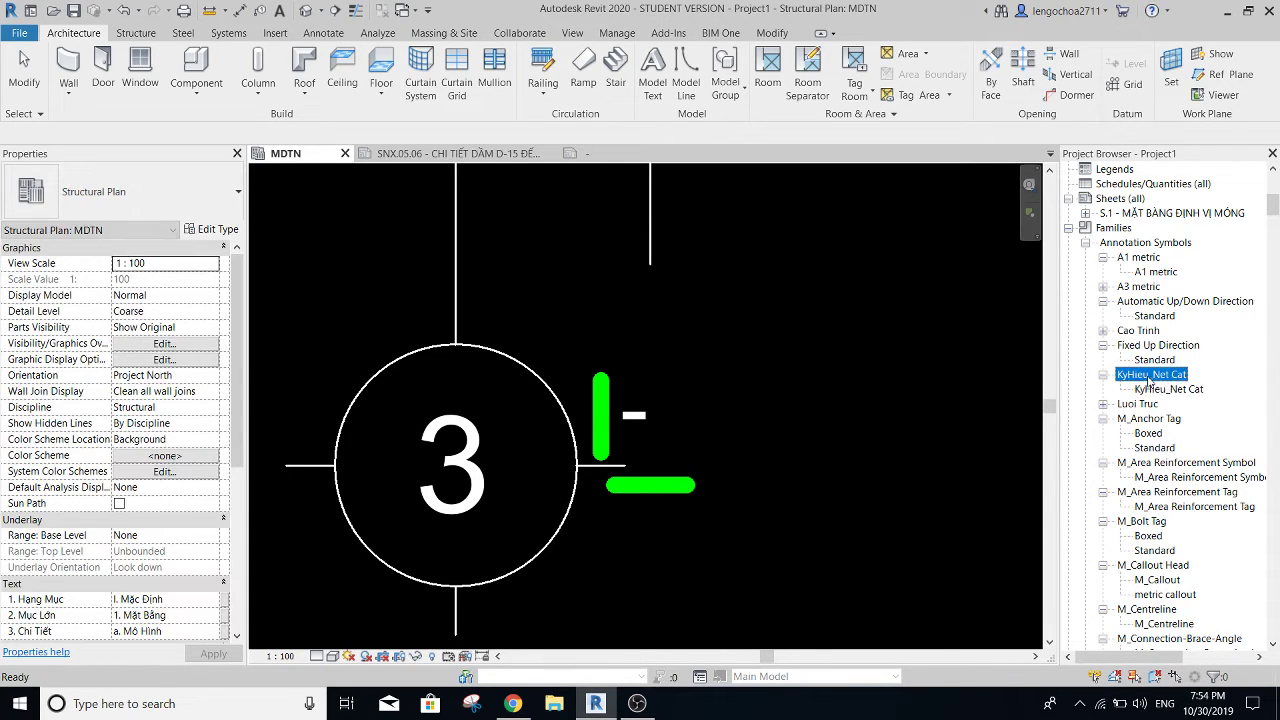
click(1136, 398)
double_click(1160, 389)
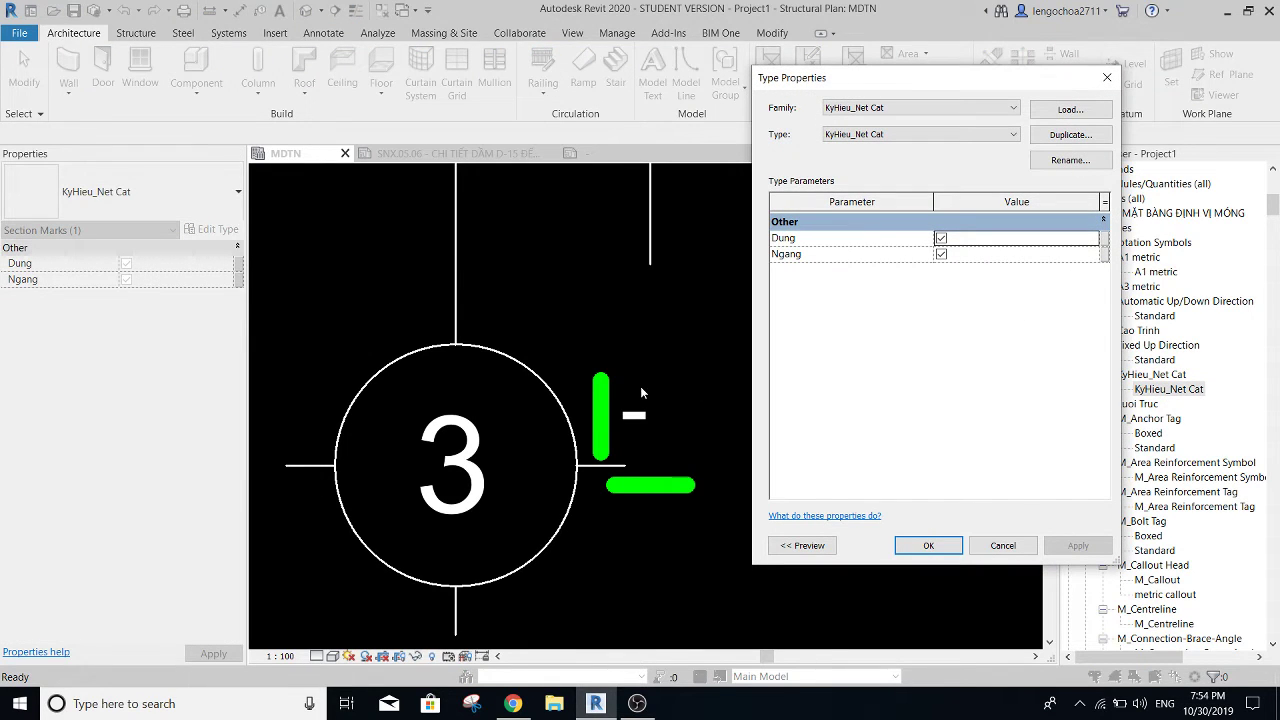
click(941, 254)
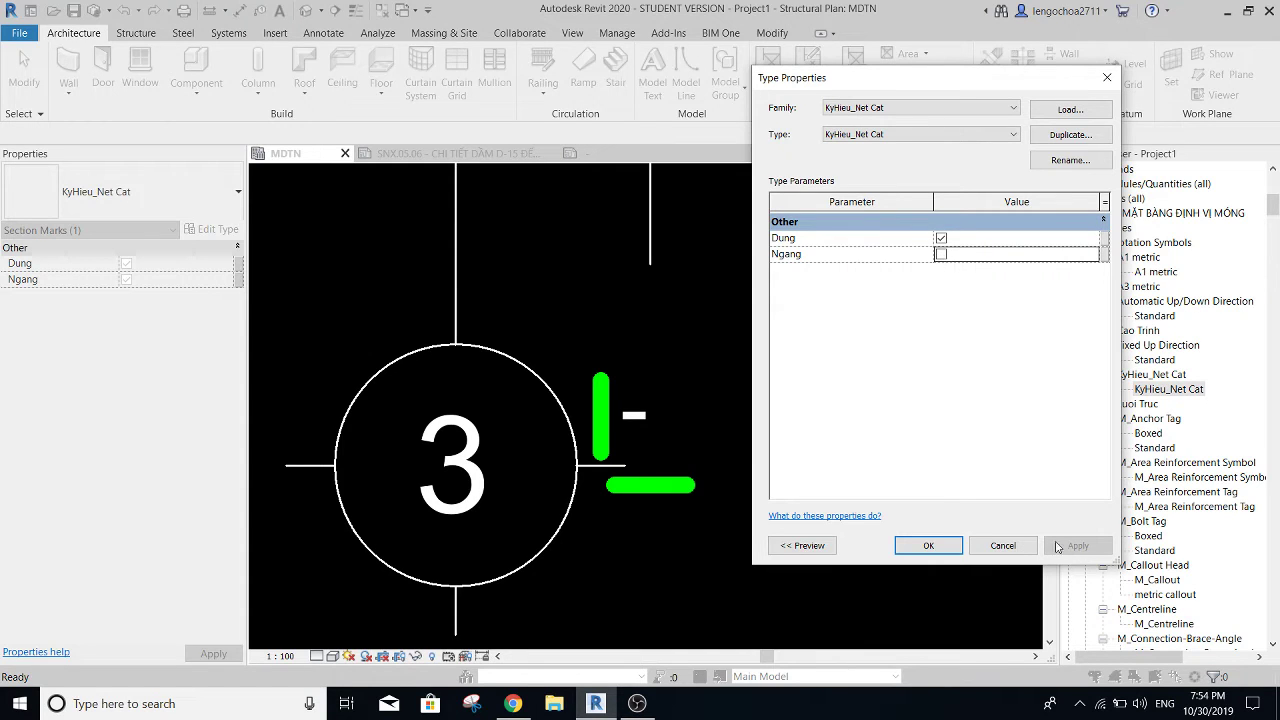
click(928, 545)
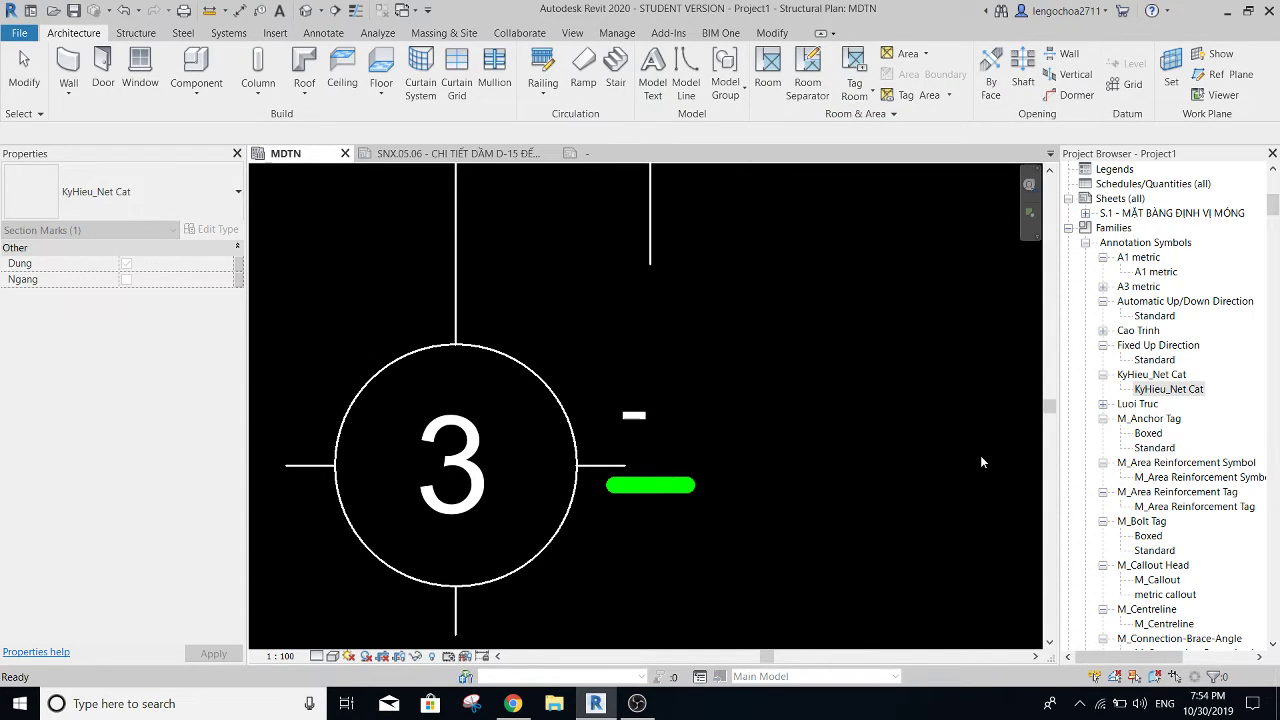
click(1157, 390)
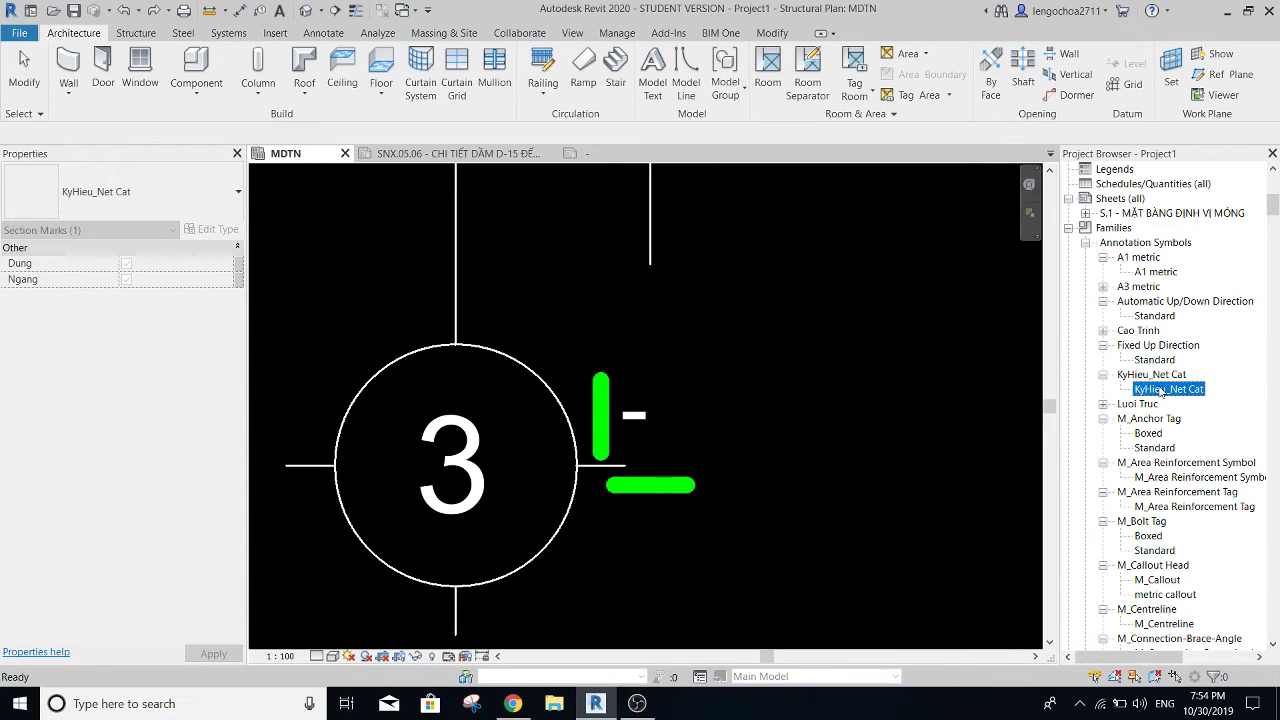
double_click(1161, 391)
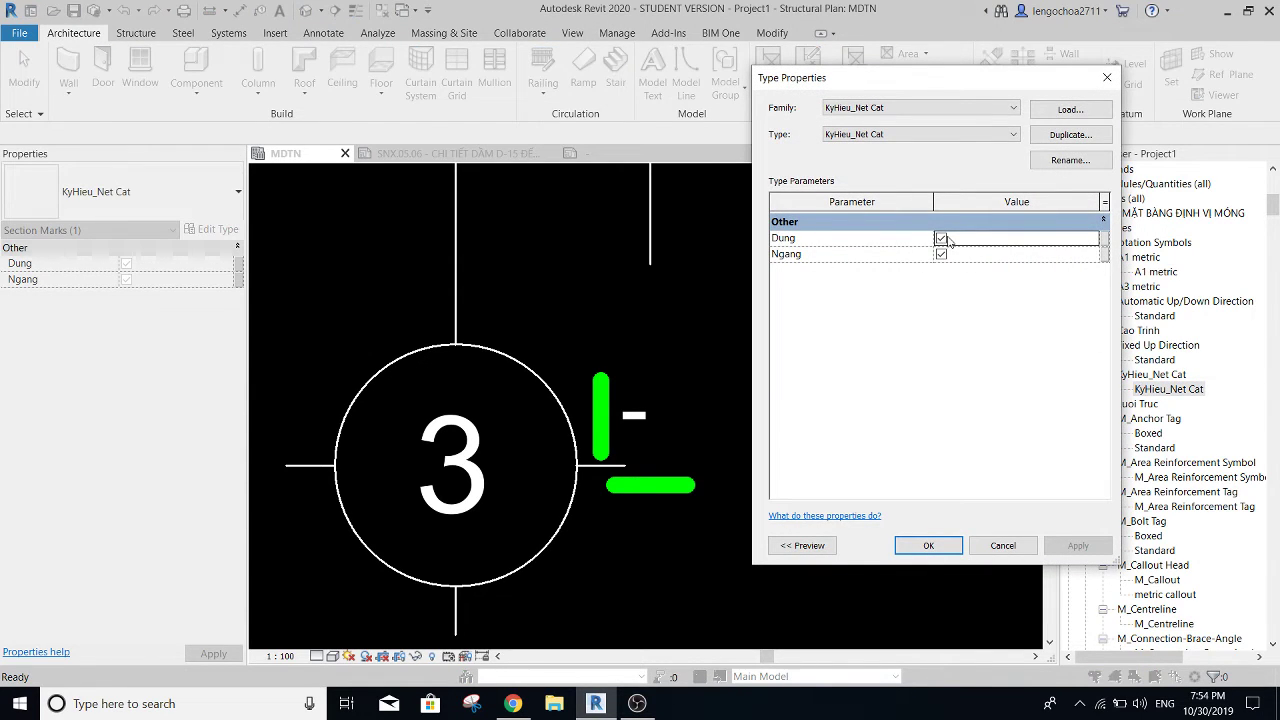
click(930, 545)
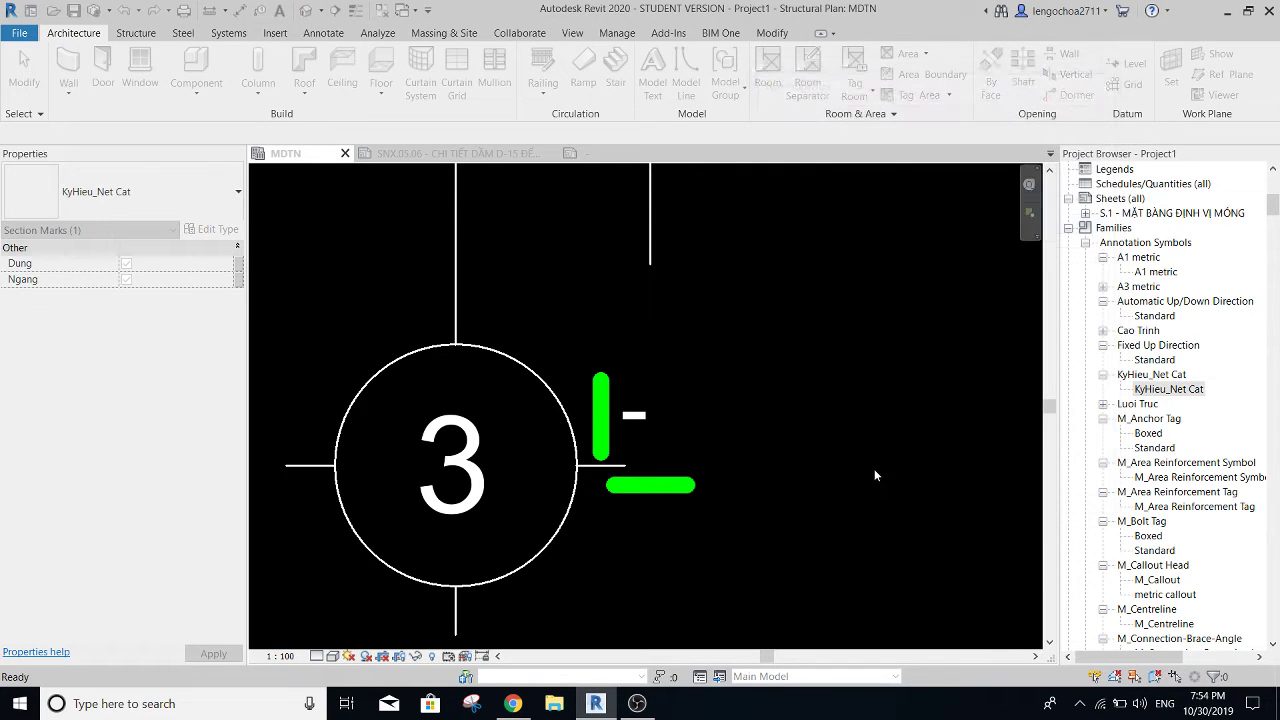
scroll(727, 383, down, 1)
scroll(730, 378, down, 4)
scroll(735, 362, down, 2)
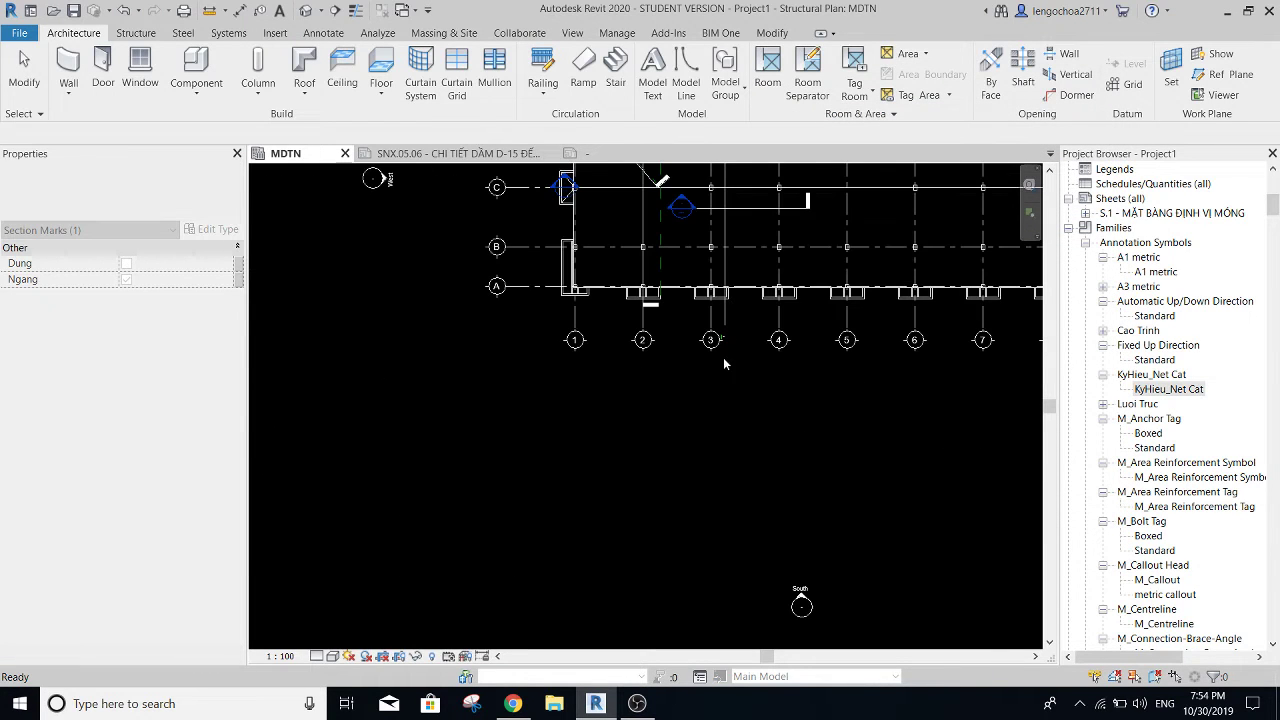
scroll(739, 359, down, 1)
scroll(742, 318, down, 2)
click(548, 561)
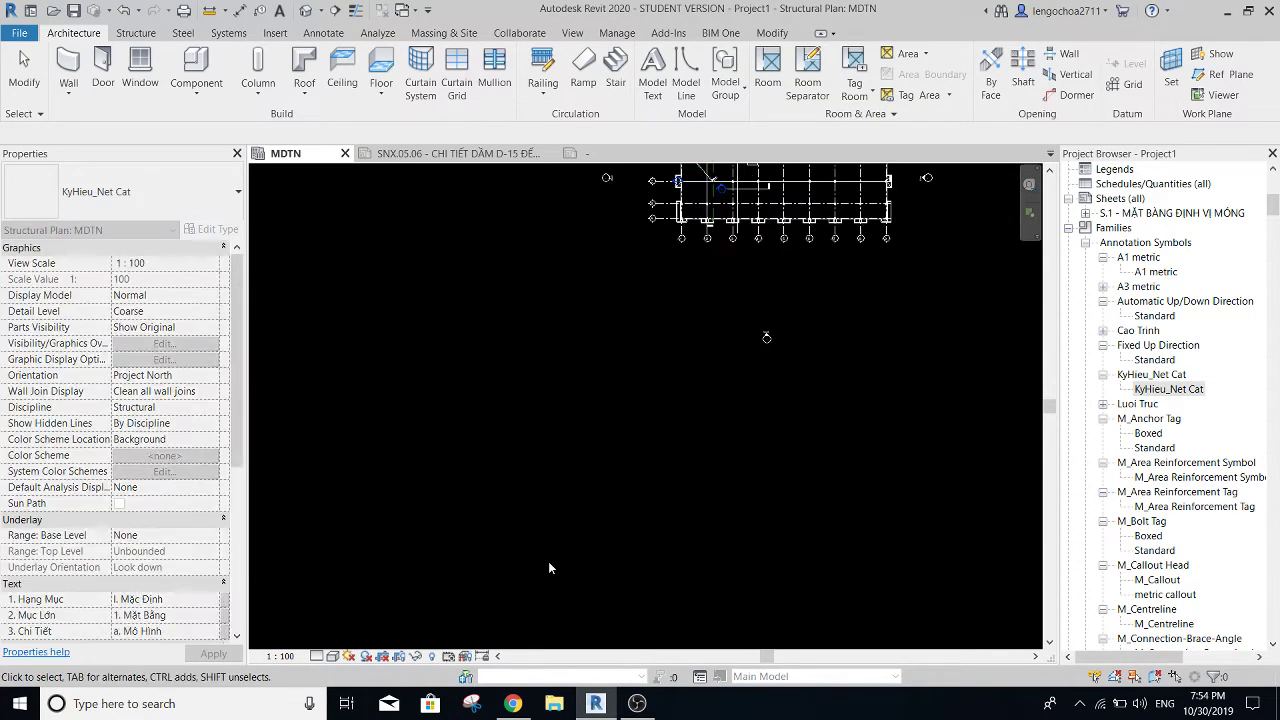
scroll(757, 284, up, 1)
scroll(757, 284, up, 2)
scroll(650, 320, up, 1)
scroll(560, 315, up, 1)
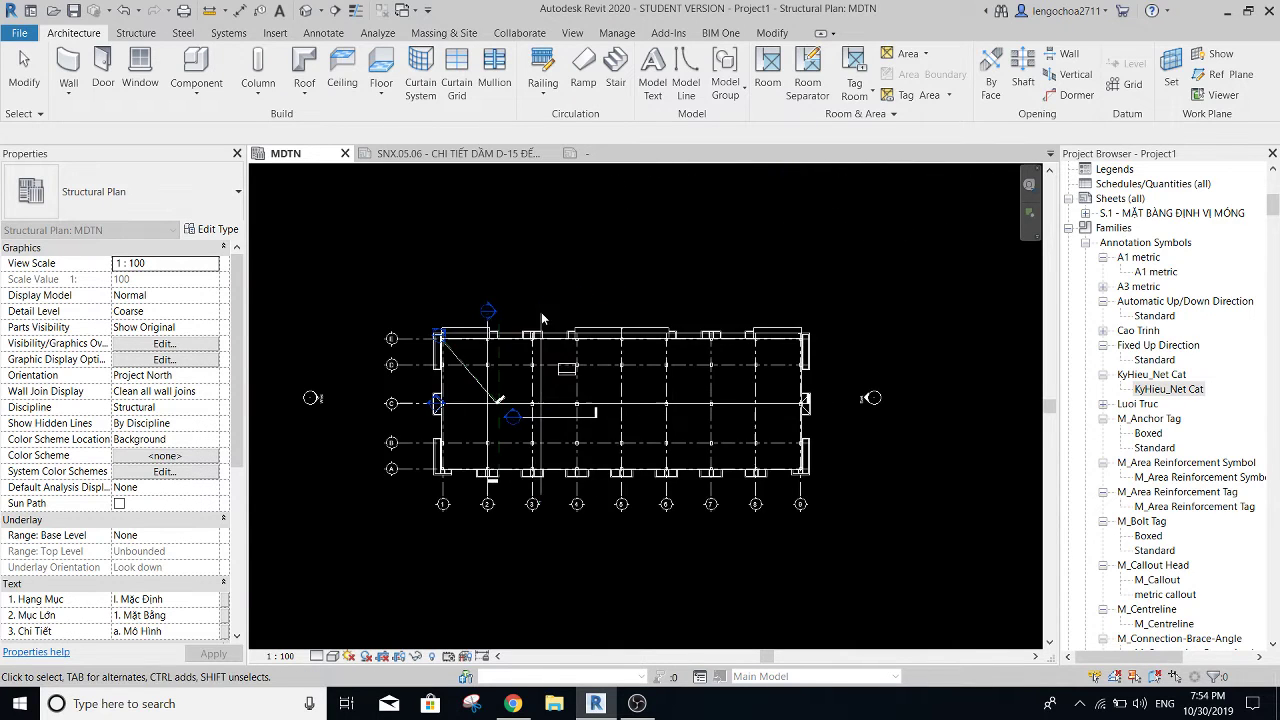
scroll(541, 312, up, 4)
scroll(515, 312, up, 1)
scroll(530, 313, up, 2)
scroll(555, 315, up, 3)
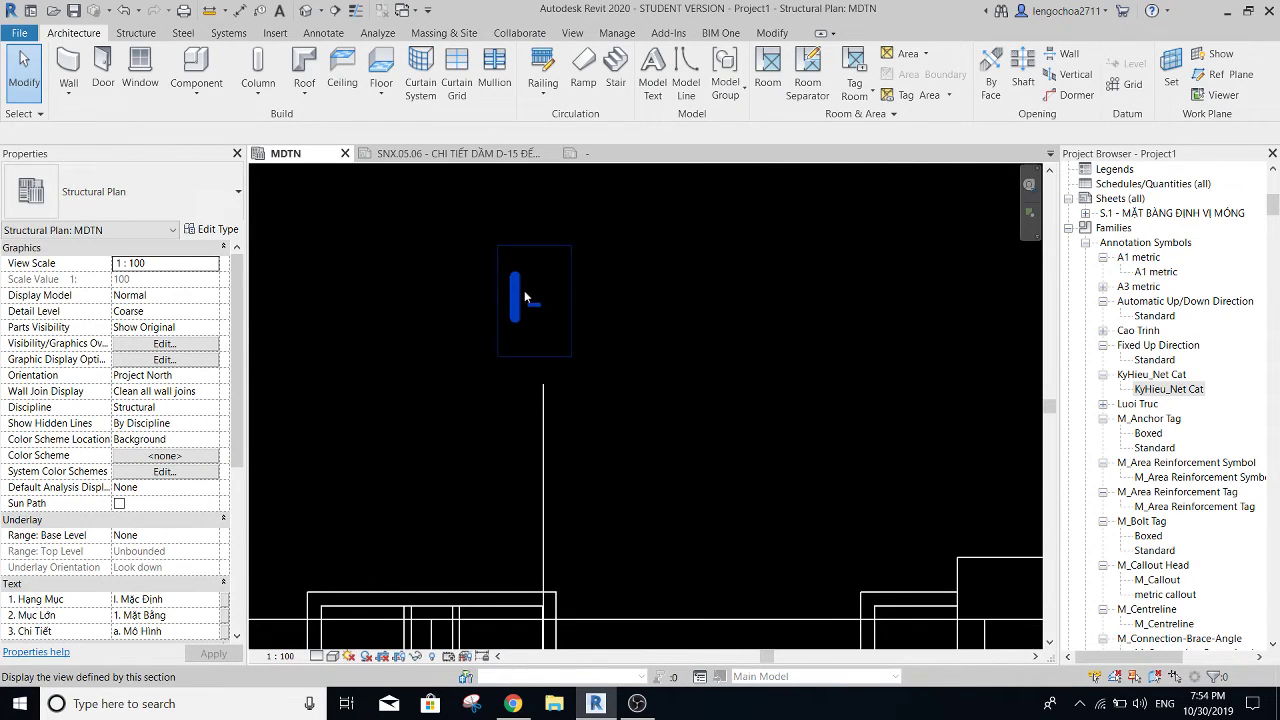
scroll(571, 317, up, 3)
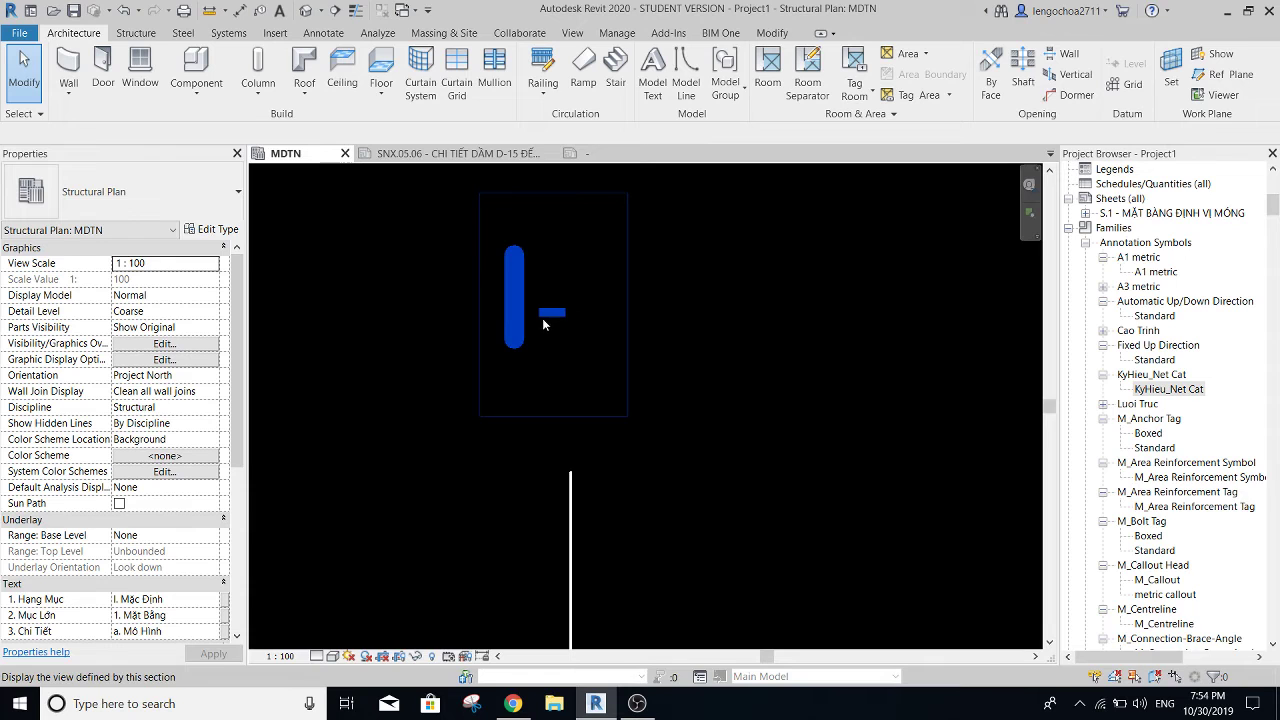
- Select the existing section and start a new section, abandoning the first attempt
scroll(544, 322, down, 3)
scroll(760, 330, down, 2)
scroll(600, 380, down, 1)
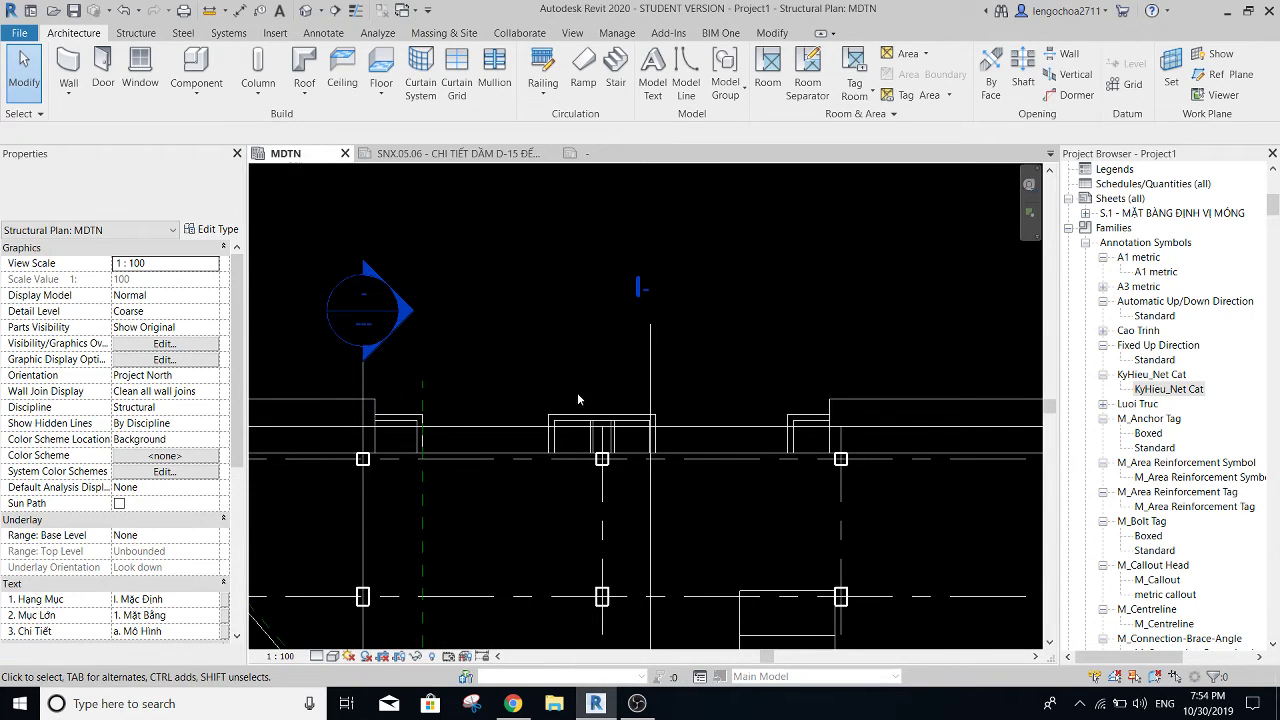
click(649, 357)
scroll(652, 198, up, 1)
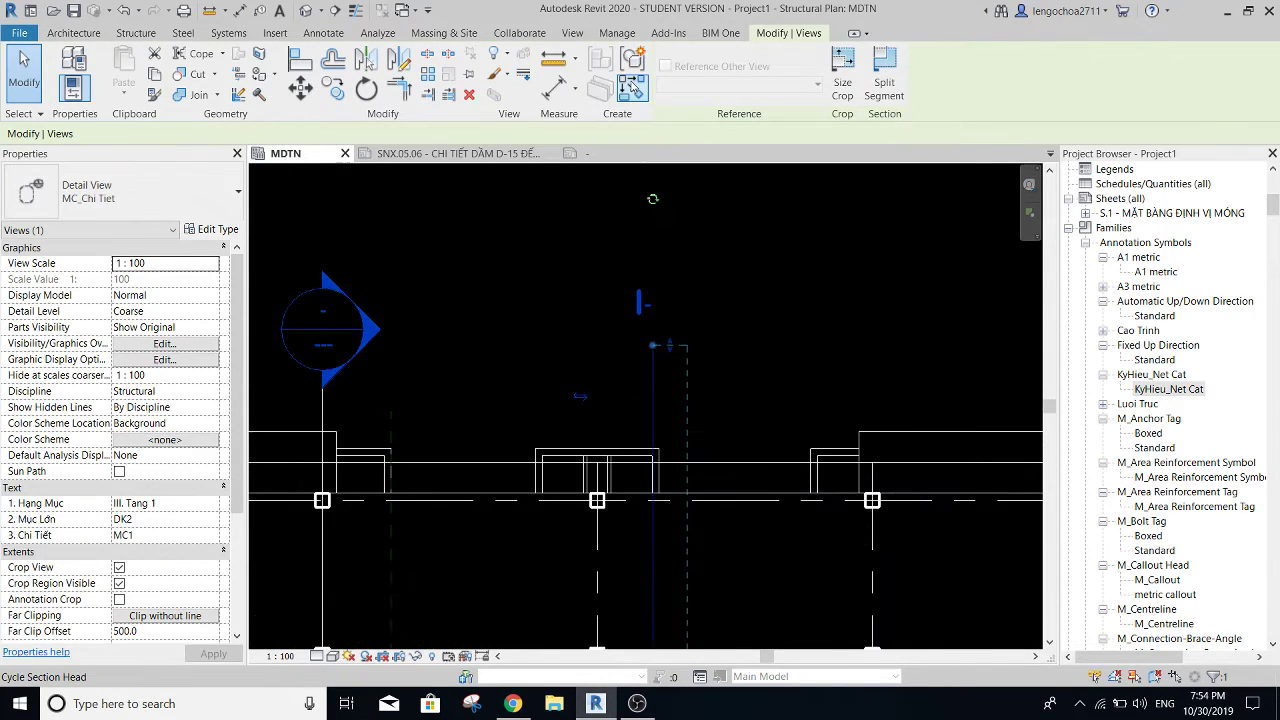
click(335, 10)
click(758, 270)
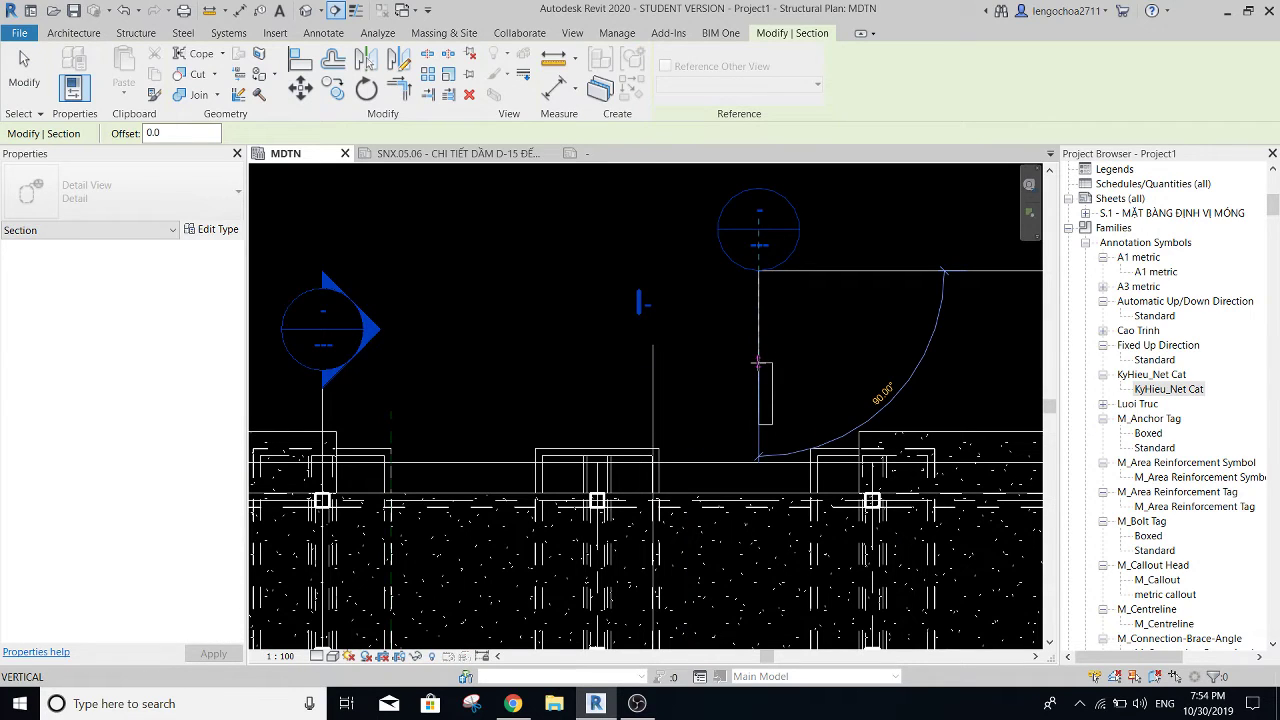
key(Escape)
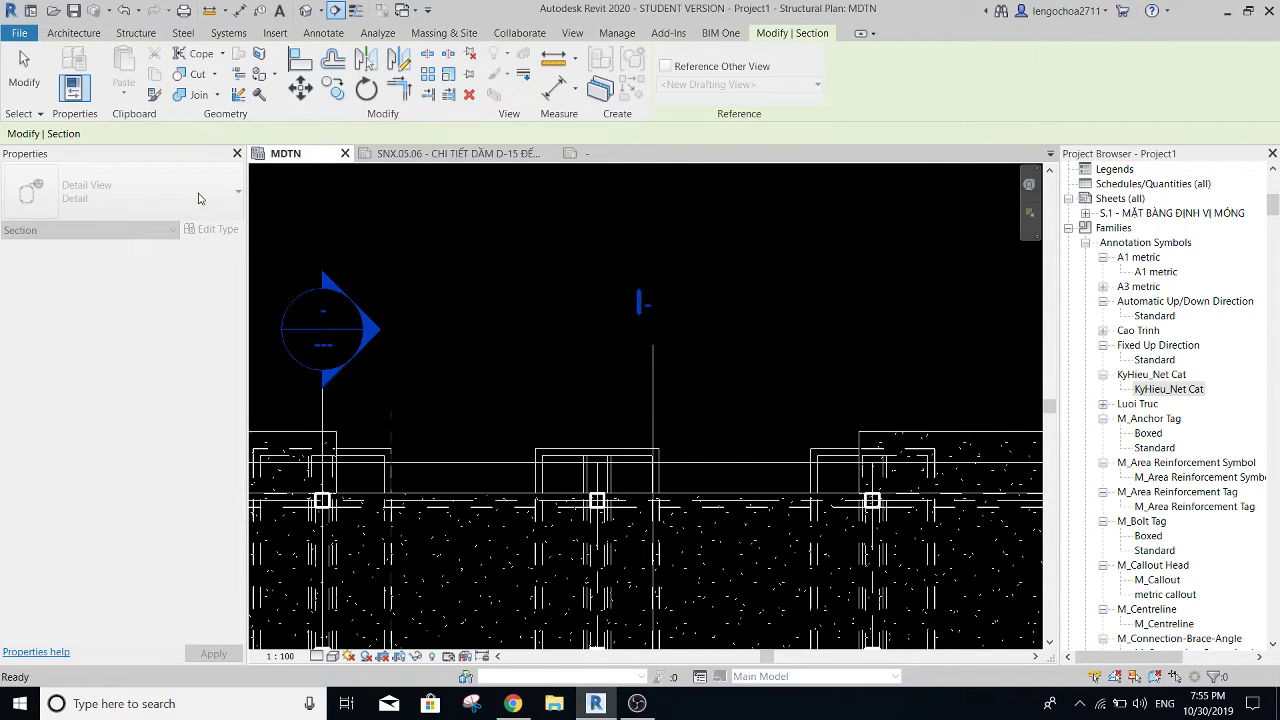
- Draw a vertical MC_Chi Tiet detail section beside the existing one and clear the selection
click(130, 192)
click(60, 310)
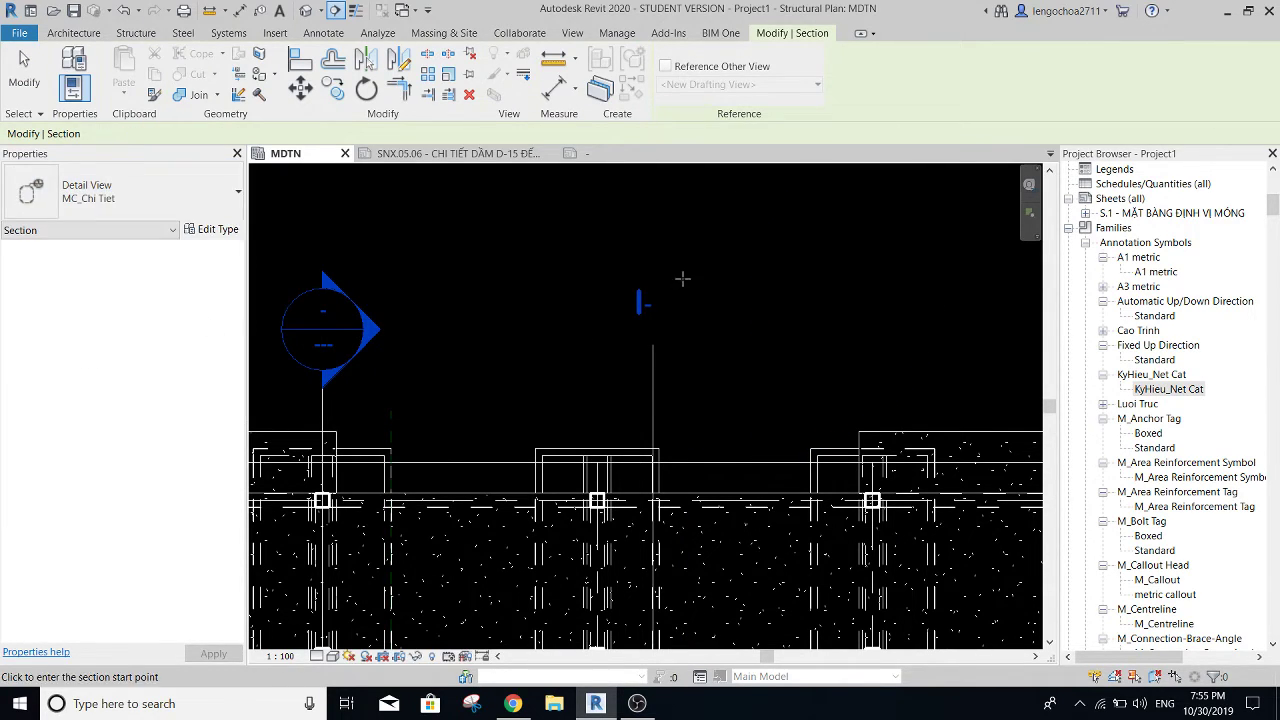
click(743, 250)
click(743, 340)
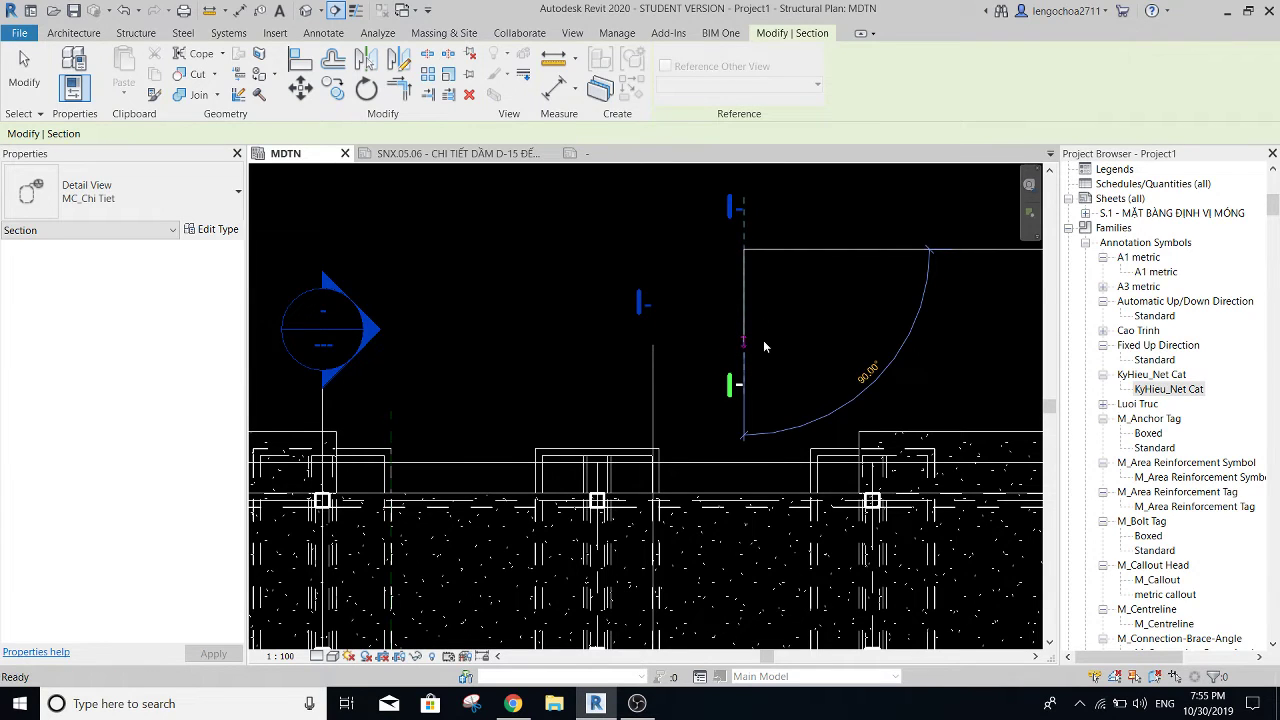
scroll(743, 208, up, 3)
scroll(743, 208, up, 1)
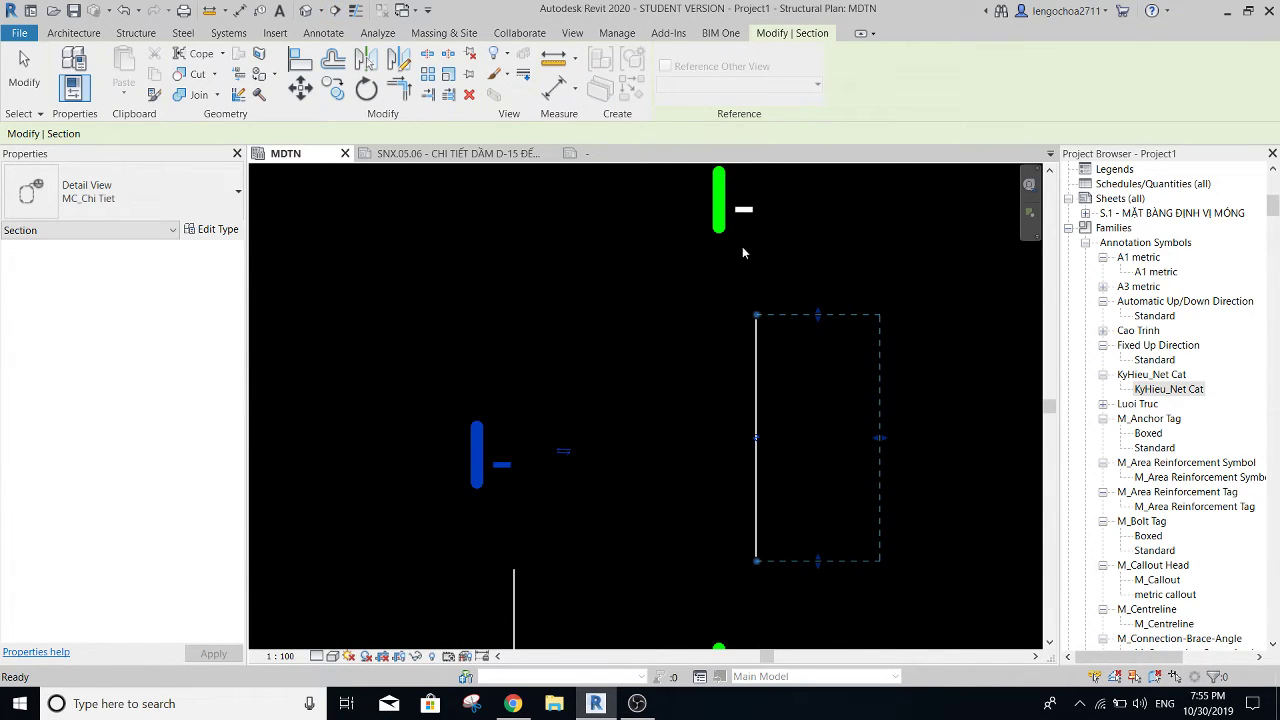
key(Escape)
scroll(705, 354, down, 1)
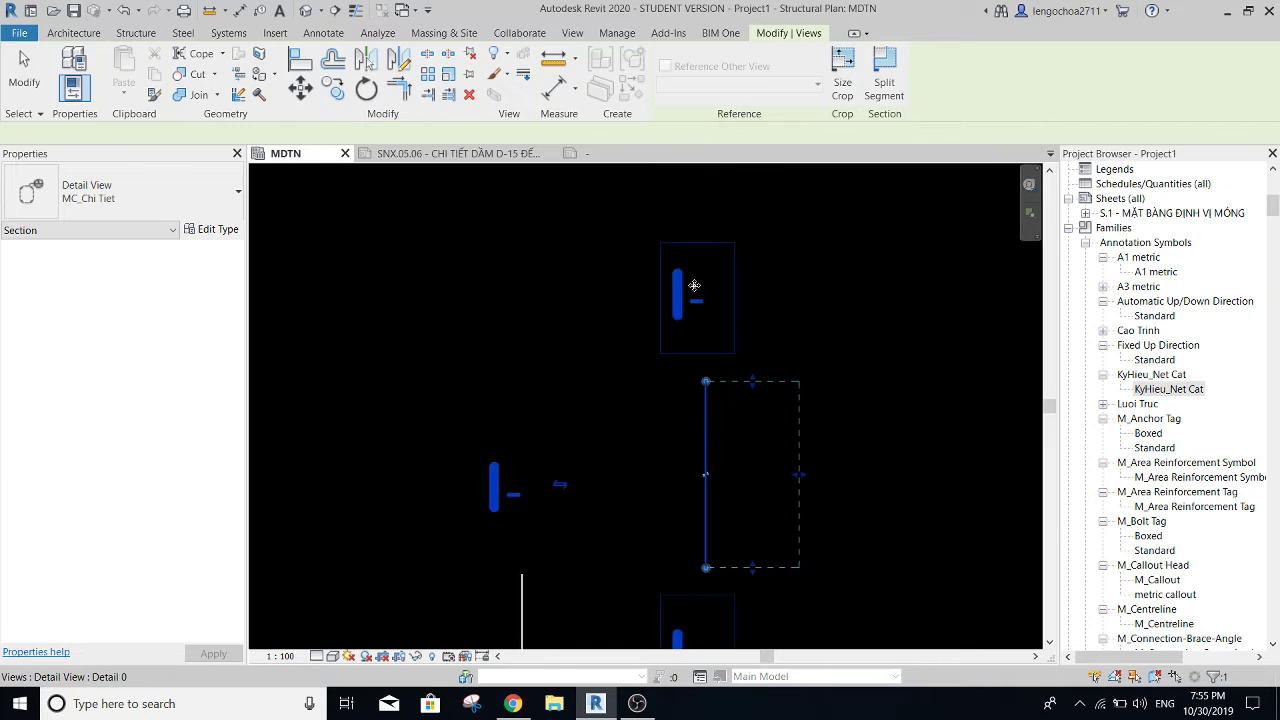
scroll(694, 285, up, 2)
key(Escape)
scroll(680, 320, down, 3)
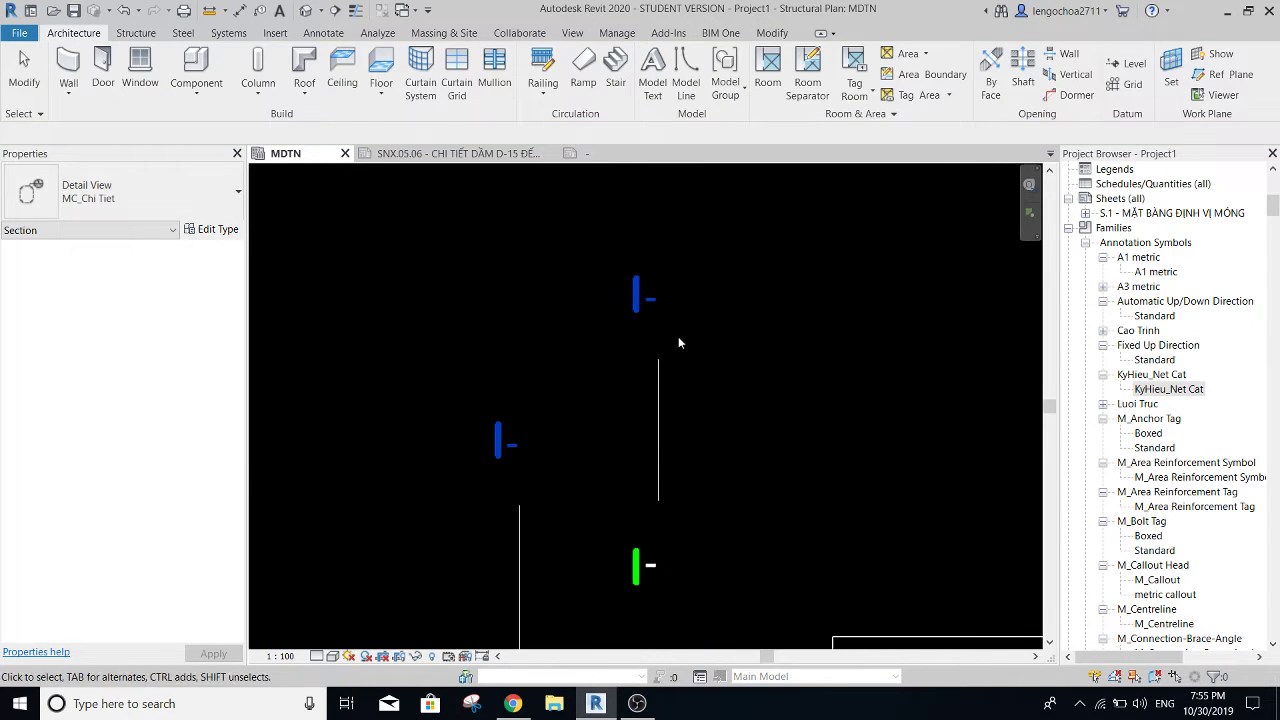
scroll(1100, 200, up, 2)
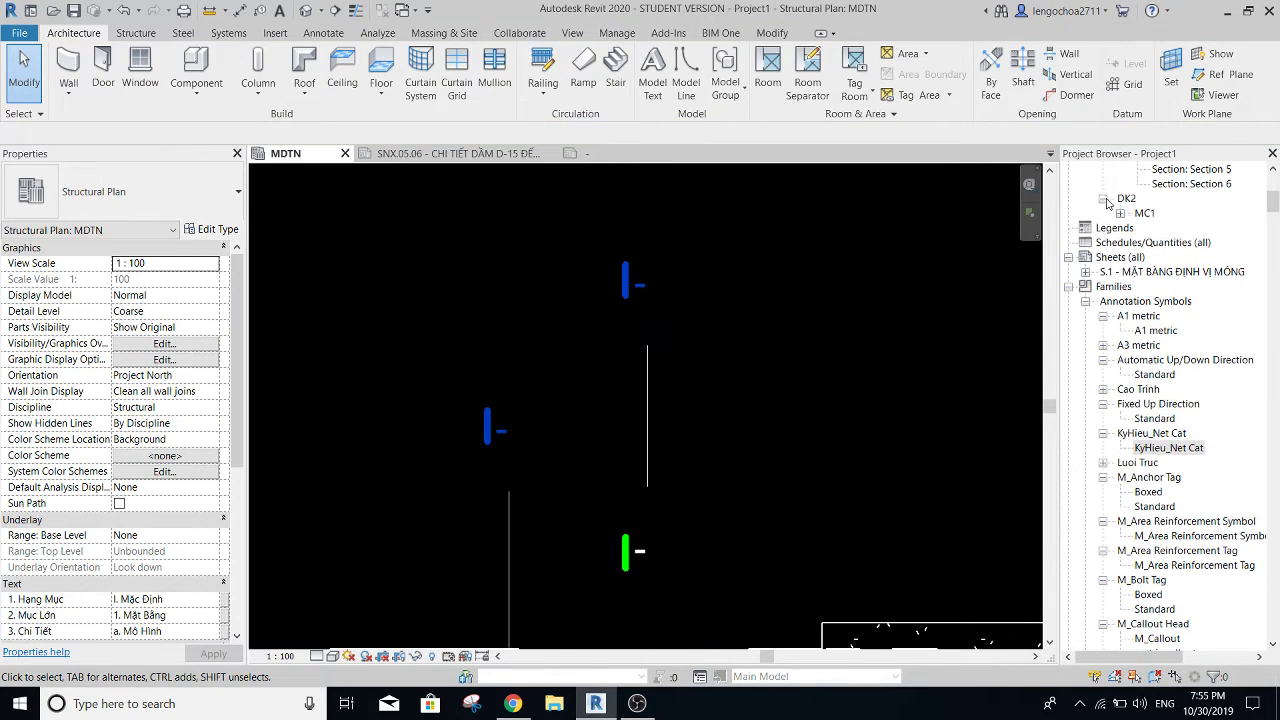
- Expand the ??? view groups to reveal Detail View: Detail 0, and open sheet S.1
scroll(1107, 203, up, 3)
scroll(1110, 201, up, 2)
scroll(1112, 200, up, 3)
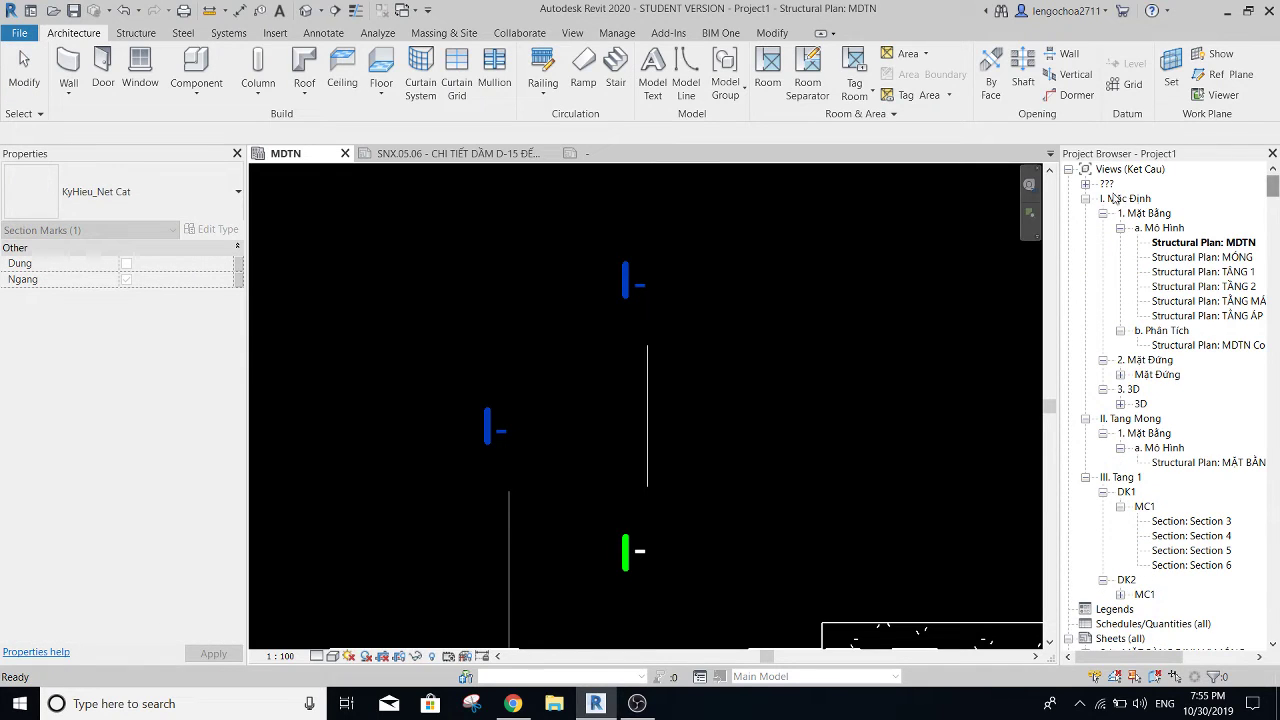
click(1085, 184)
click(1103, 198)
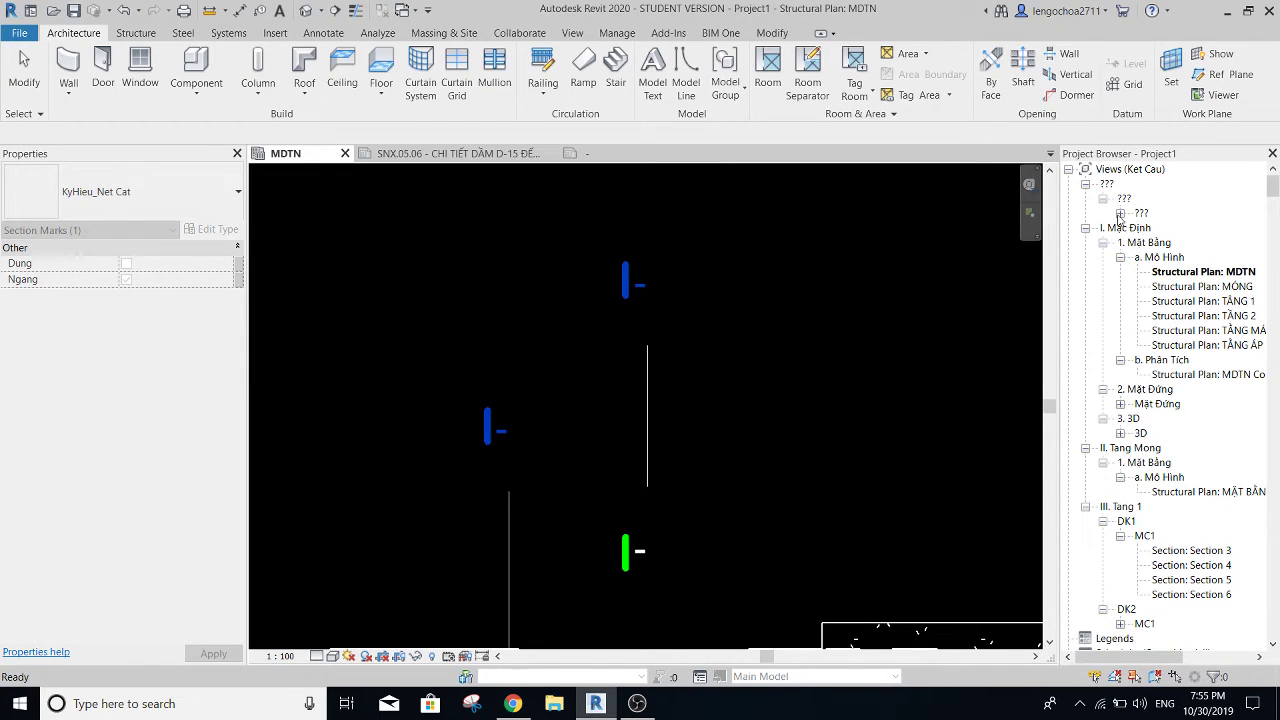
click(1120, 214)
drag(1274, 189, 1248, 214)
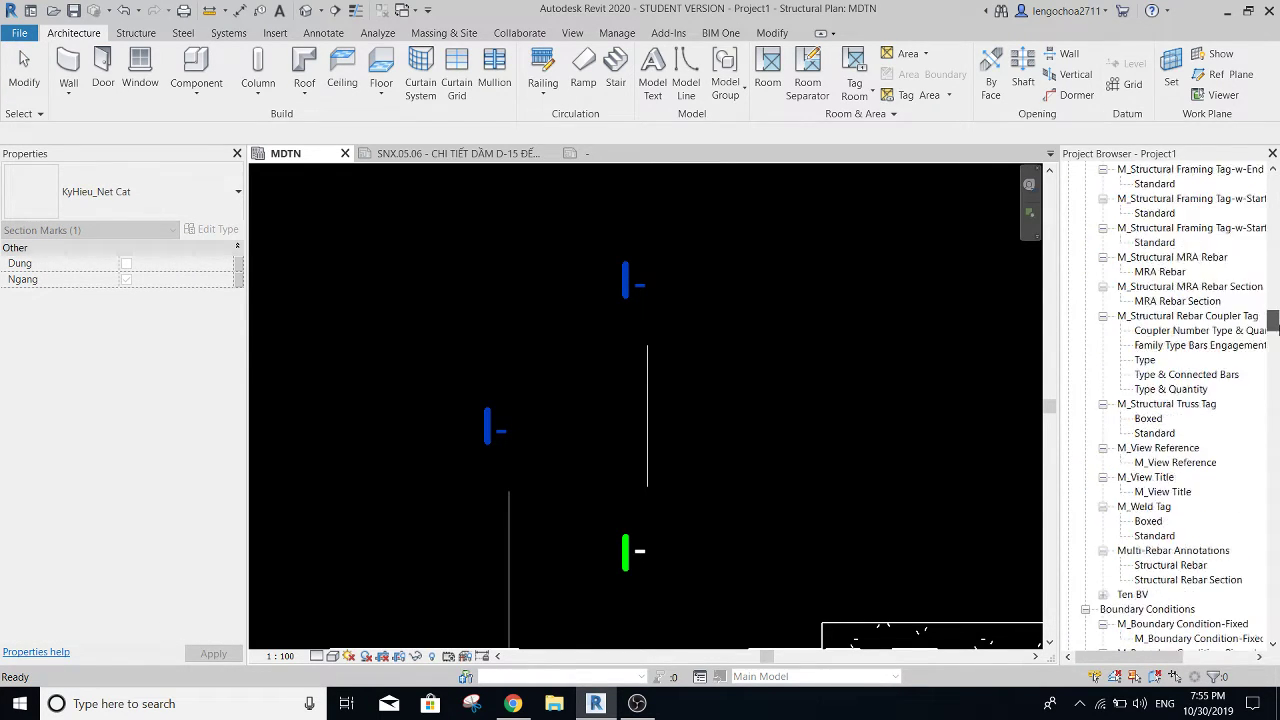
scroll(1248, 214, up, 5)
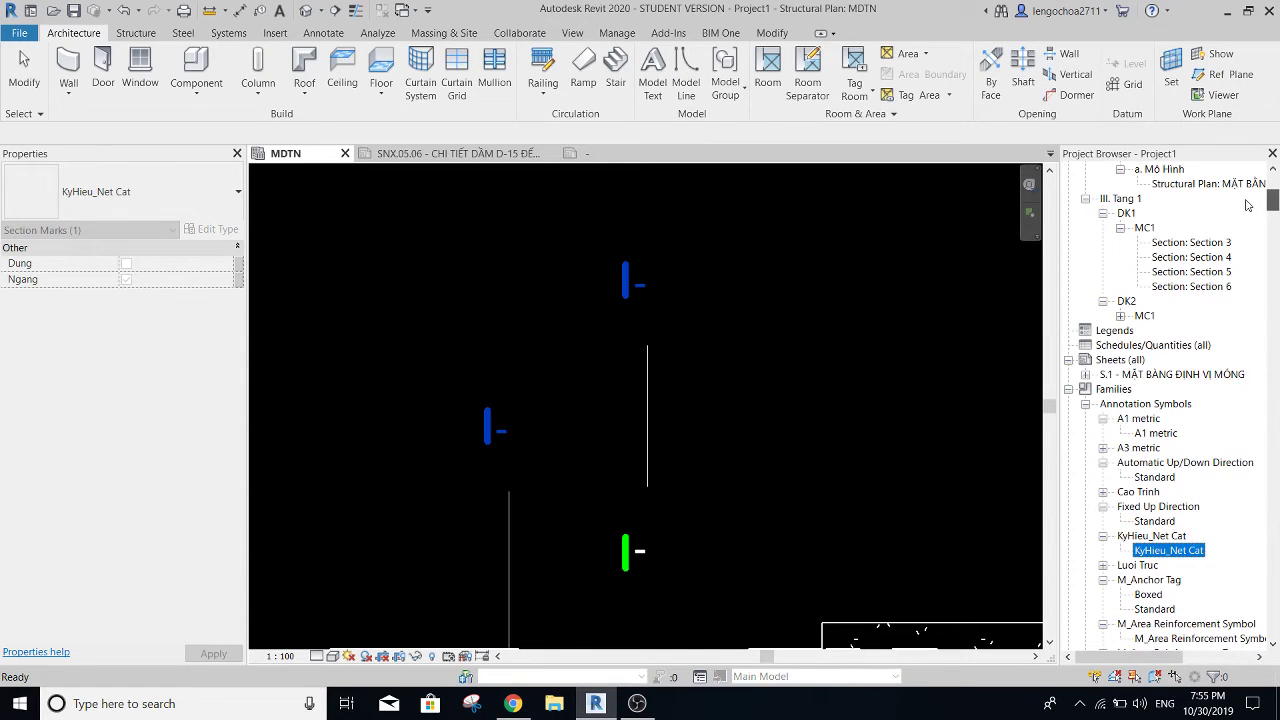
click(1145, 376)
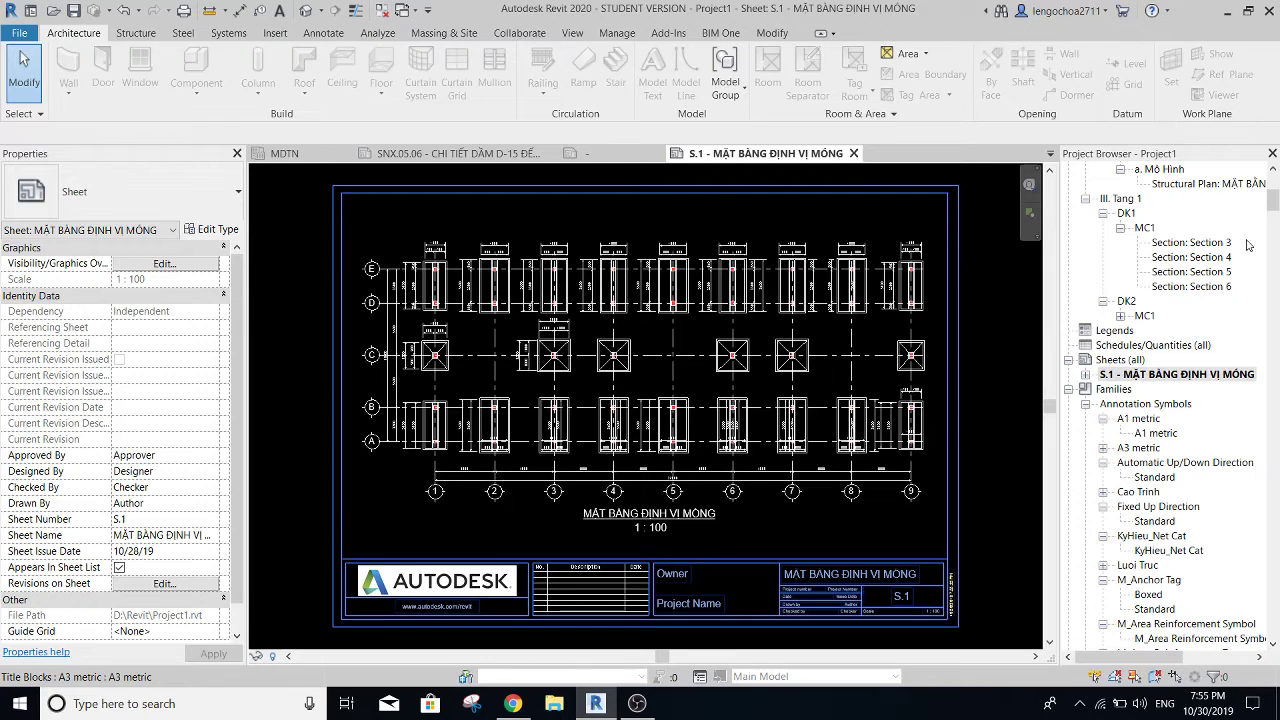
- Place Detail 0 on the right of sheet S.1 and return to the MDTN plan
drag(1269, 207, 1269, 175)
click(1196, 228)
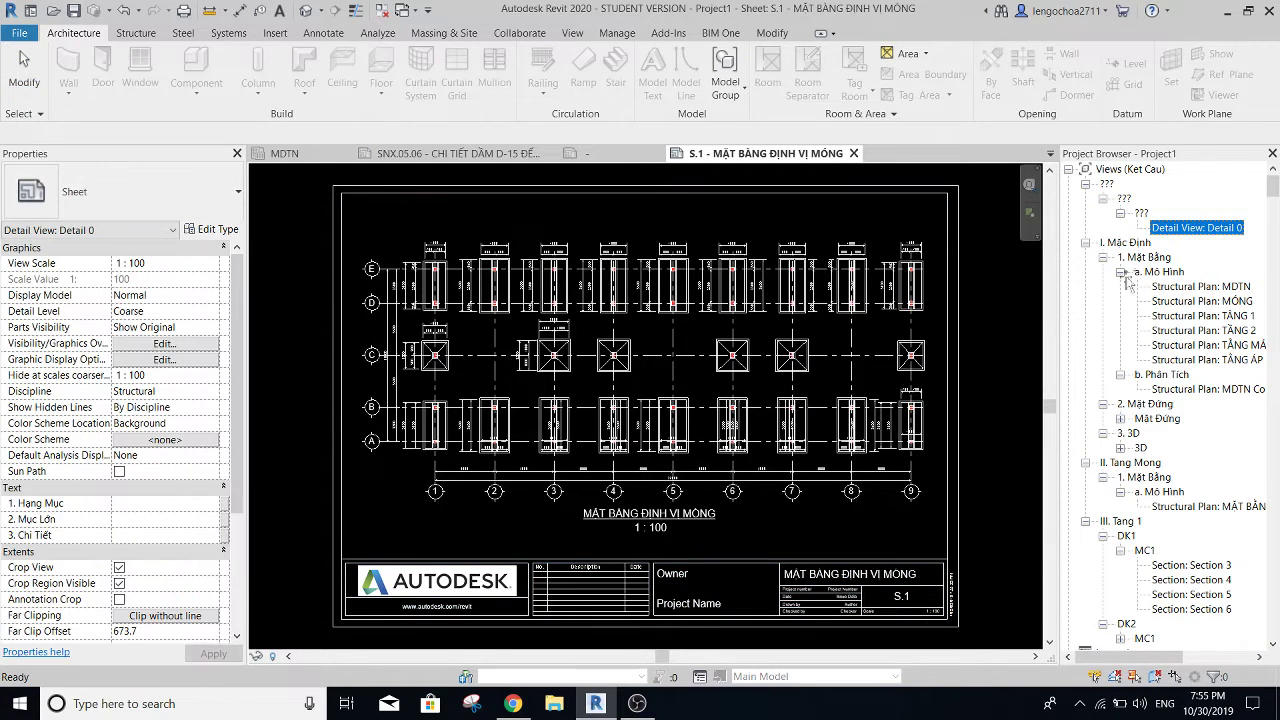
drag(988, 322, 993, 324)
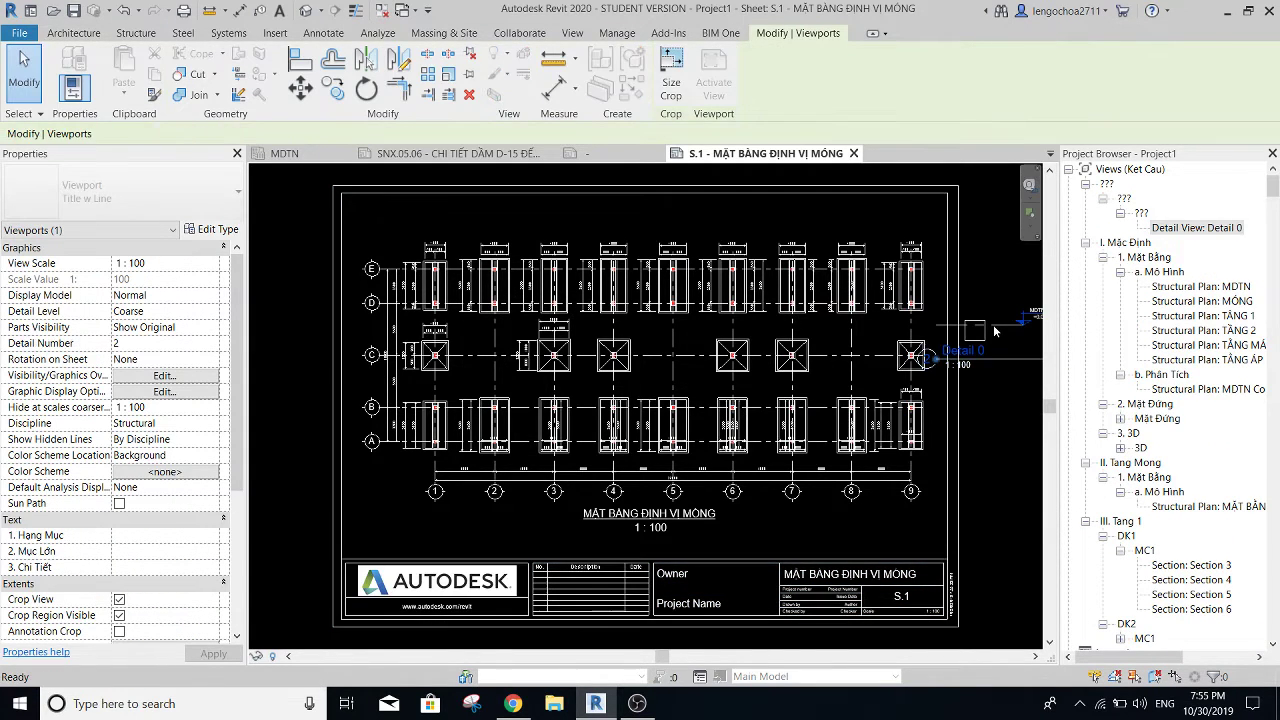
click(988, 322)
scroll(850, 330, up, 3)
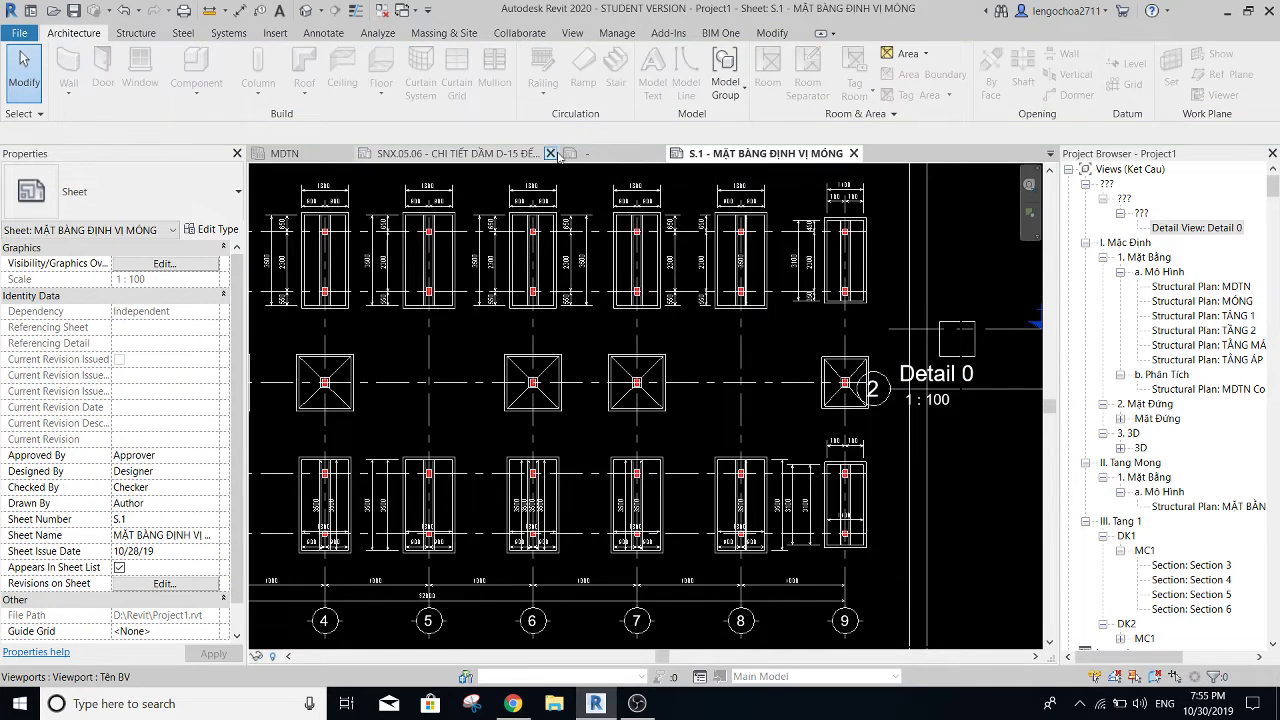
scroll(305, 330, down, 1)
click(318, 157)
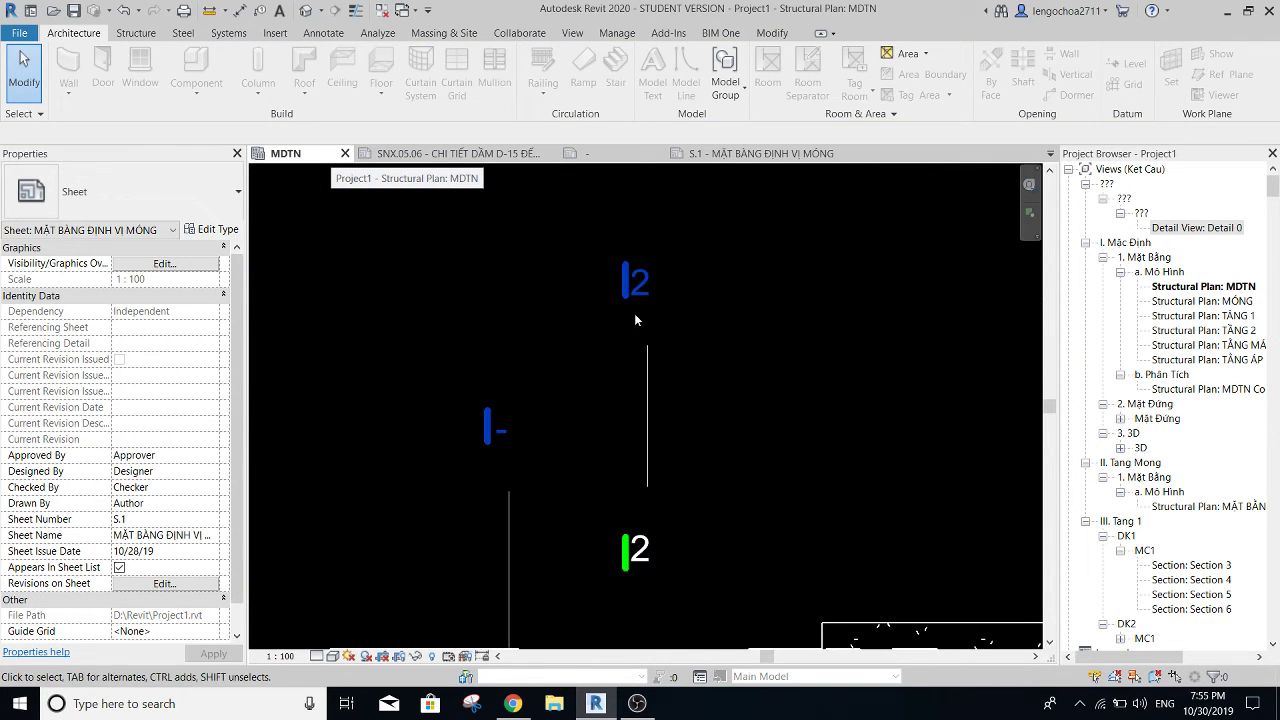
- Check the section head reading 2, then nudge the family's 10 label slightly upward
click(640, 353)
scroll(640, 350, up, 5)
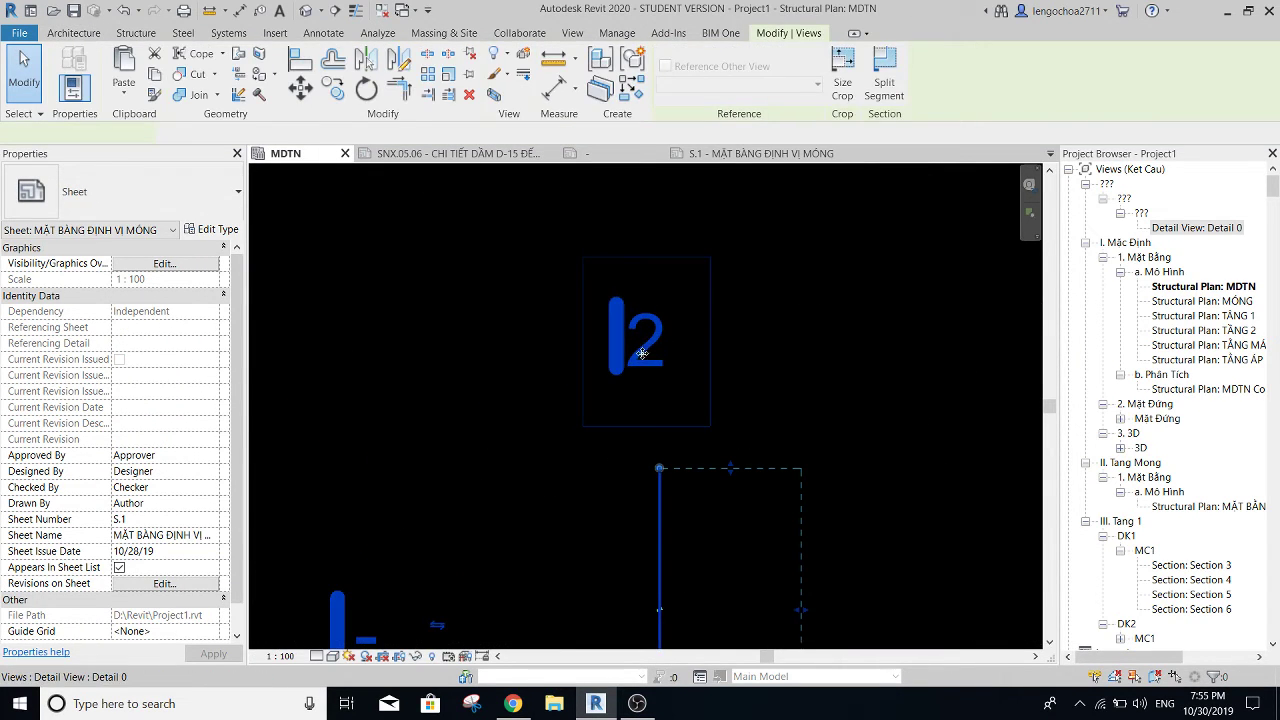
scroll(641, 345, up, 3)
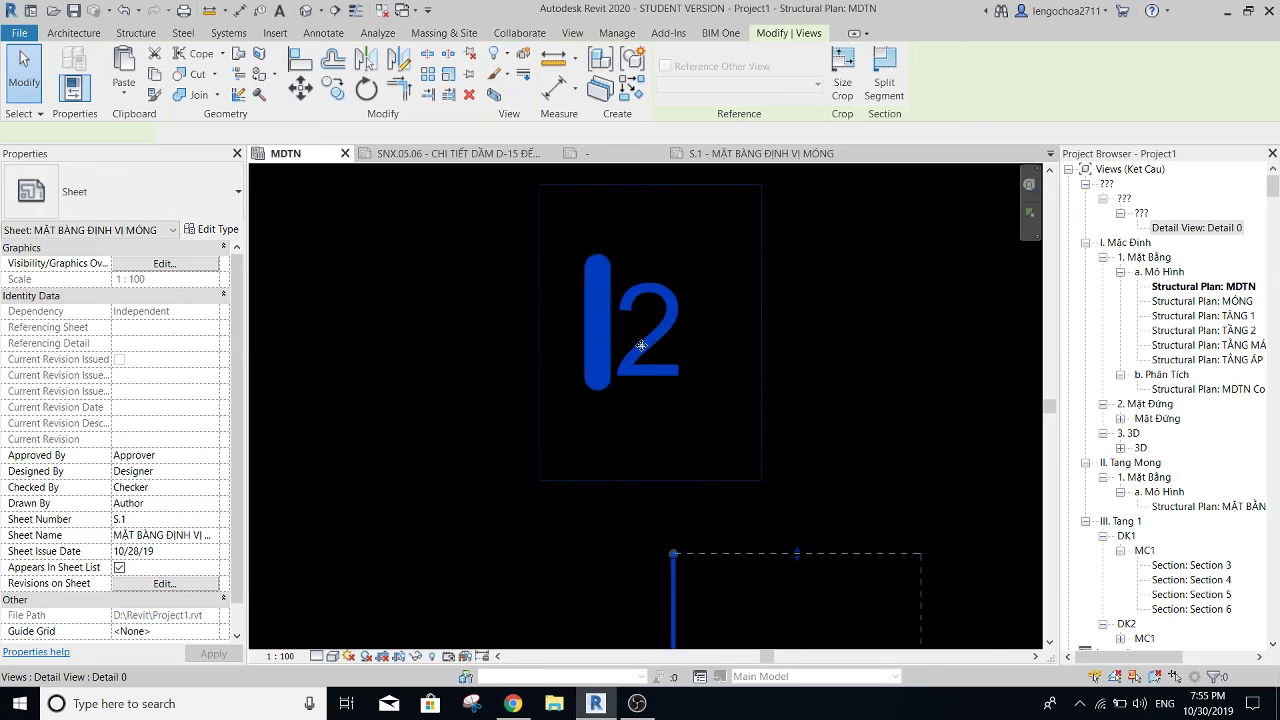
click(616, 163)
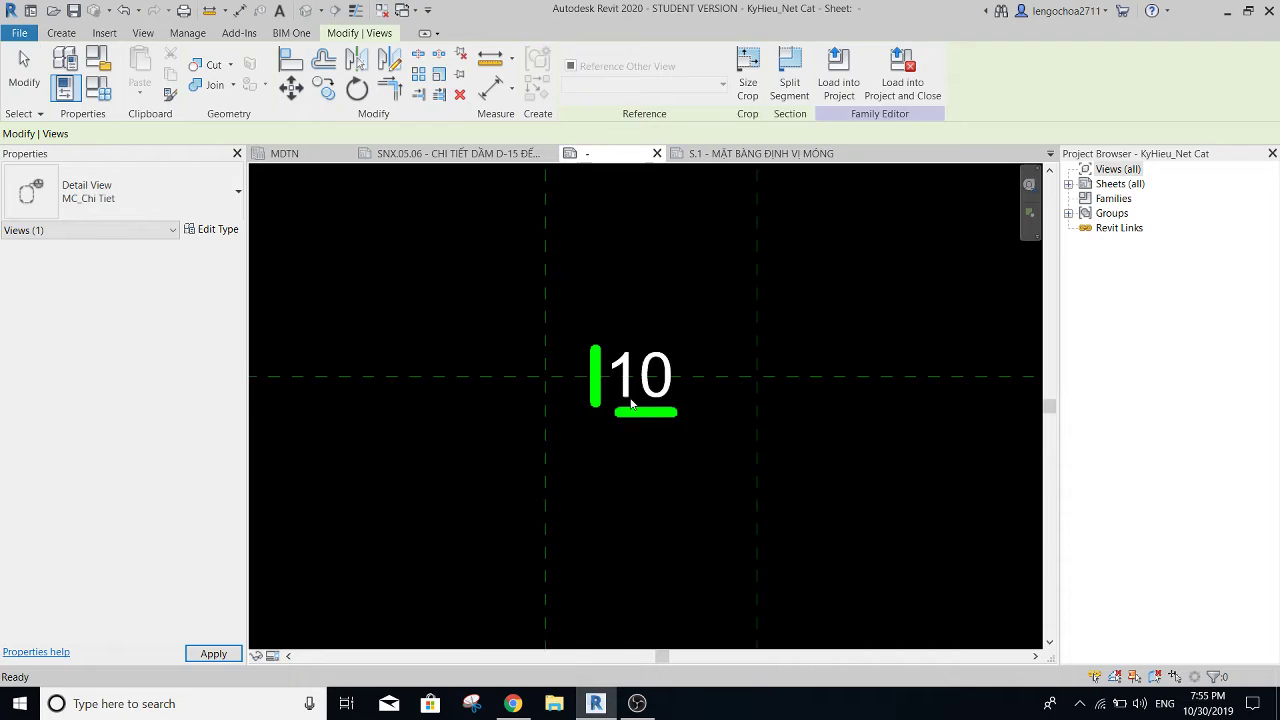
scroll(630, 400, up, 2)
click(620, 378)
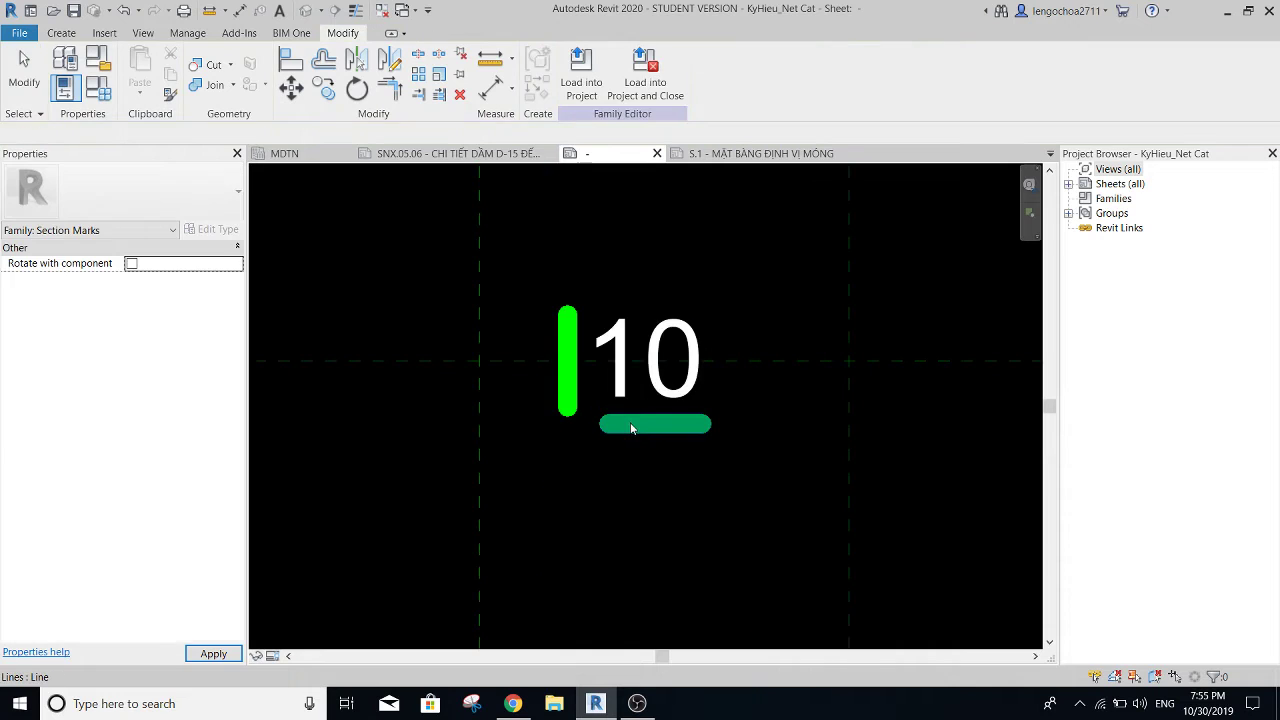
click(623, 337)
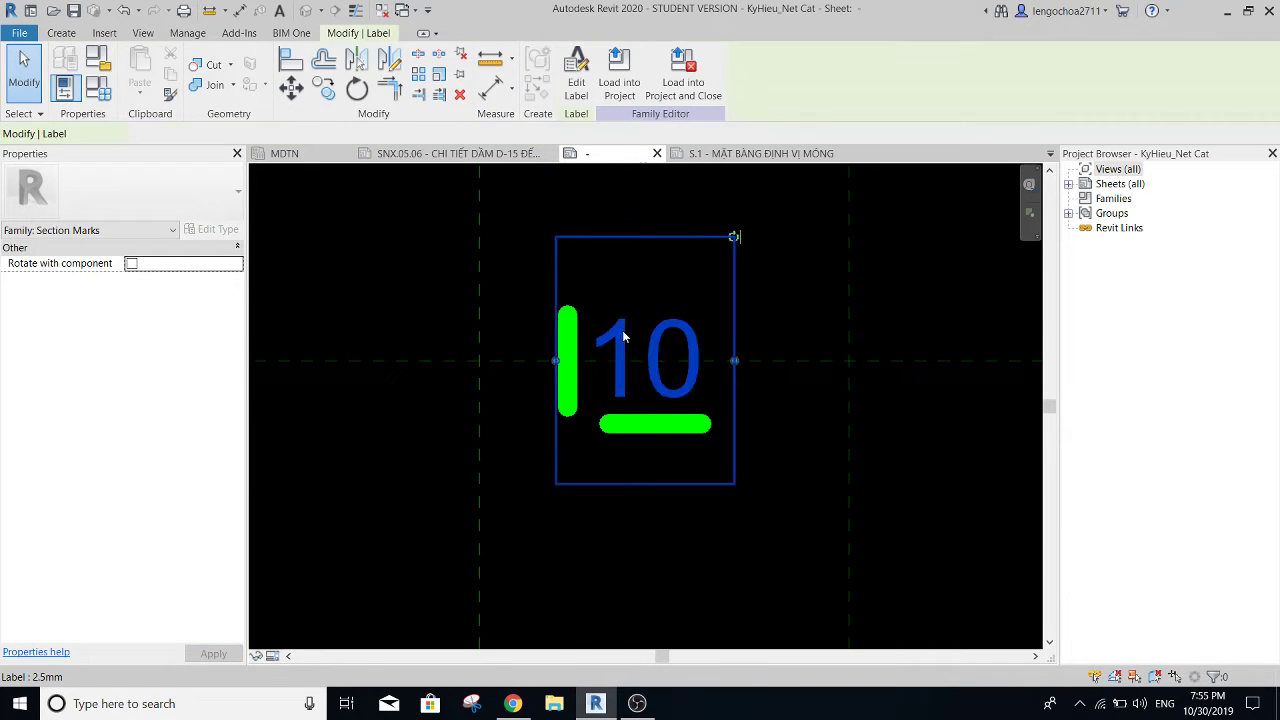
scroll(623, 330, up, 1)
drag(626, 334, 627, 331)
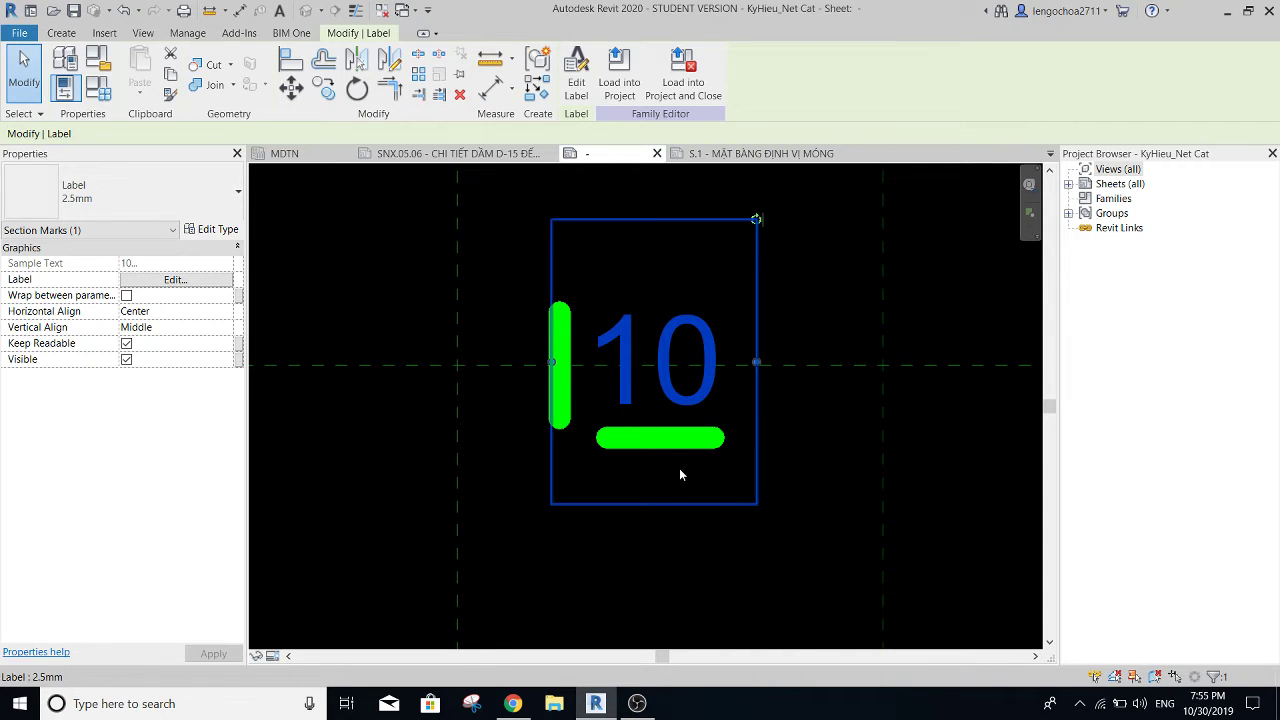
click(806, 508)
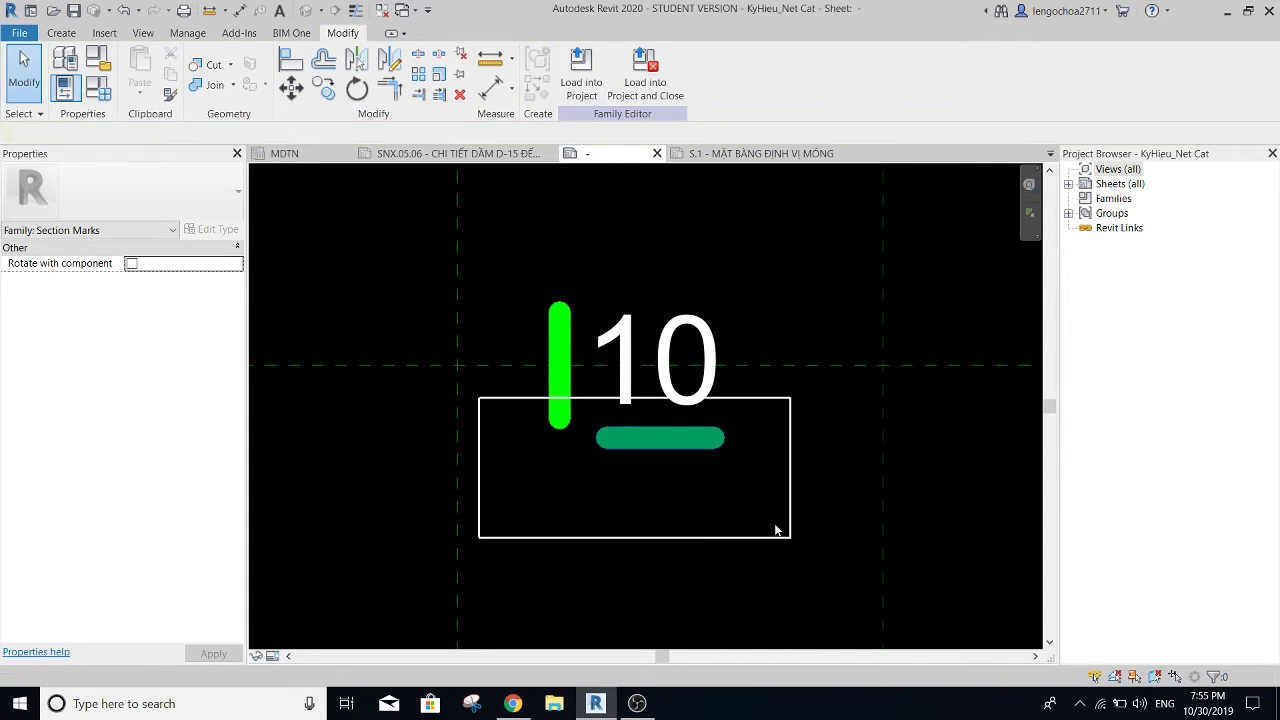
- Inspect the short line under the 10 label, then switch to sheet SNX.05.06
drag(478, 402, 791, 534)
scroll(655, 400, up, 1)
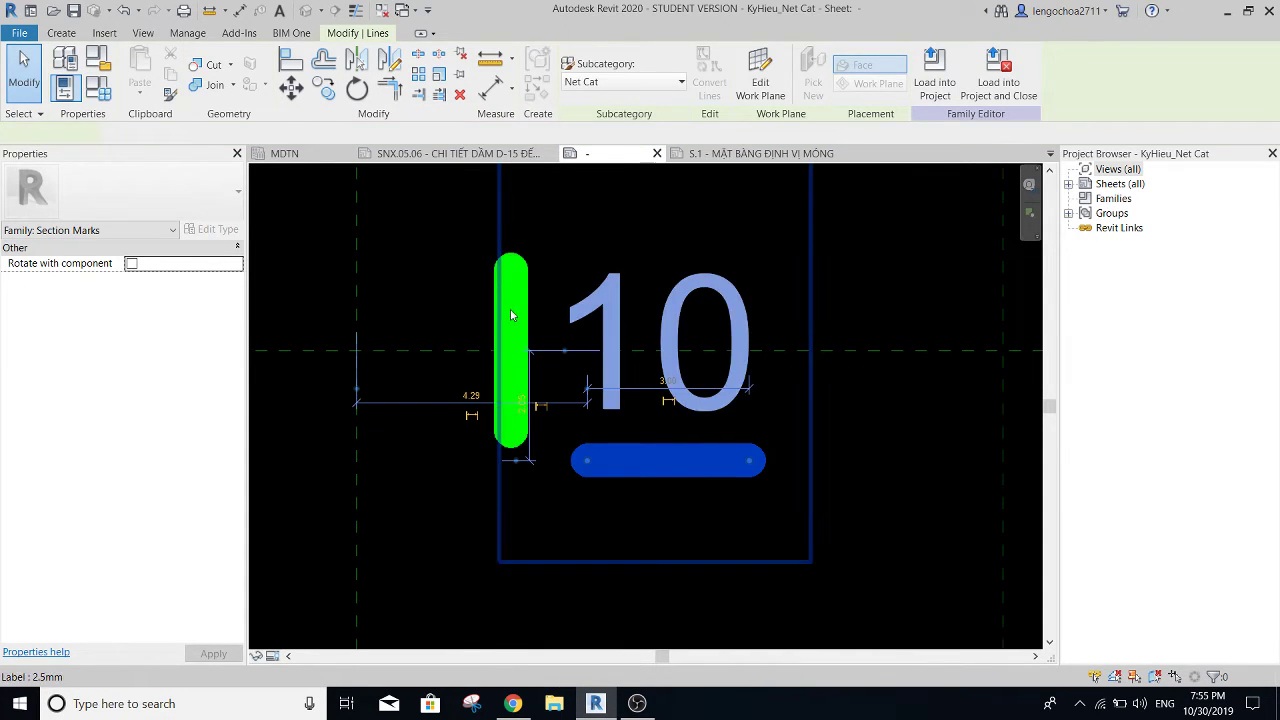
scroll(510, 315, down, 1)
click(581, 519)
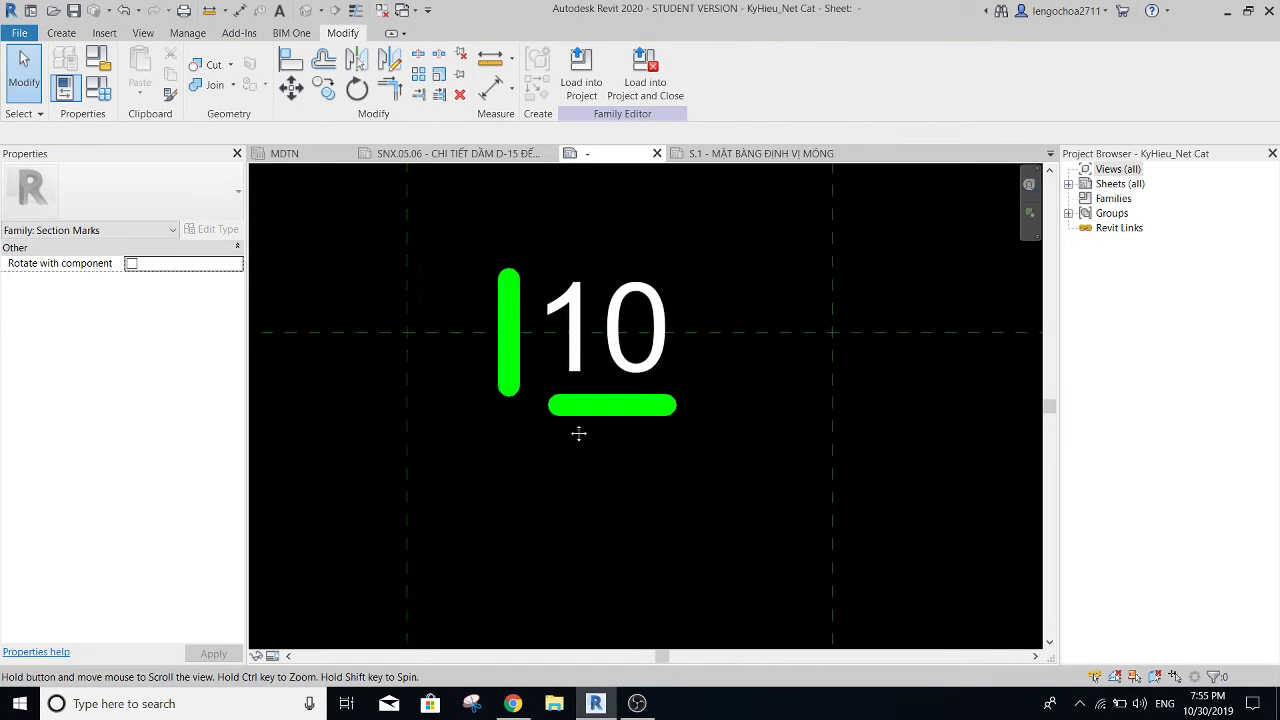
scroll(694, 345, down, 2)
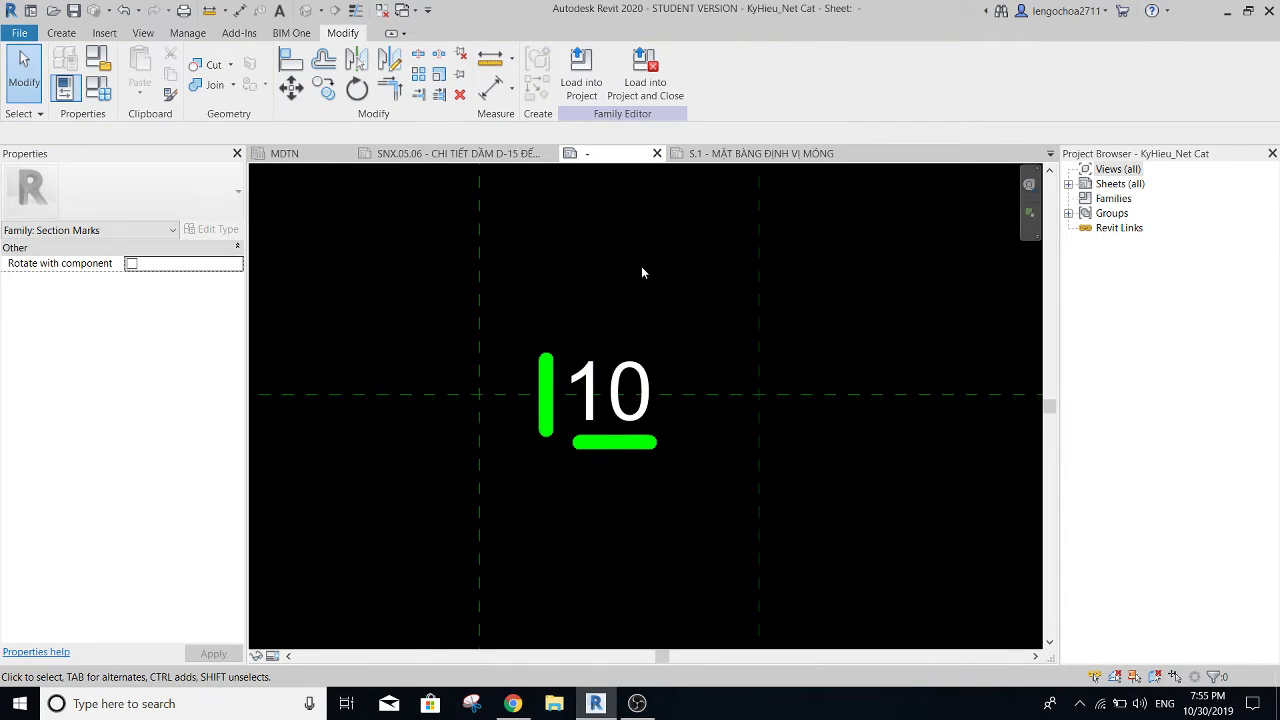
click(490, 155)
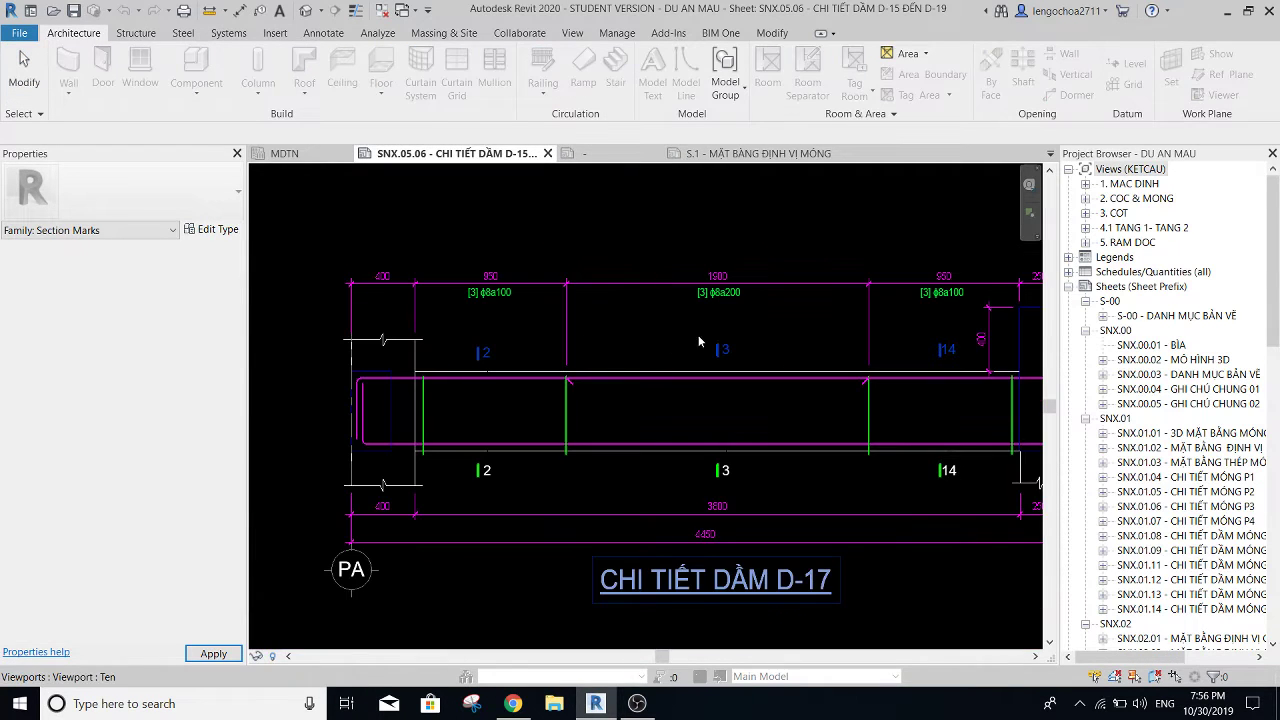
- Zoom into the SNX.05.06 sheet, view the MDTN plan, and return to the KyHieu_Net Cat family
scroll(746, 352, up, 2)
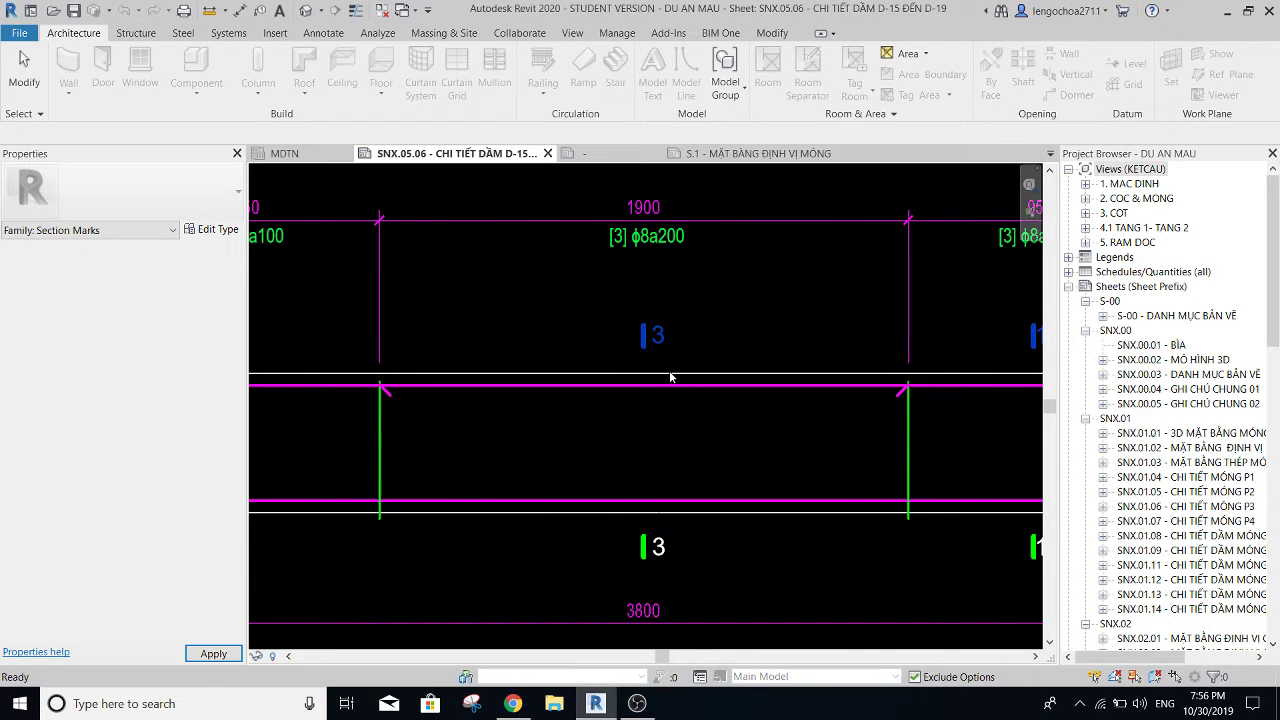
click(290, 154)
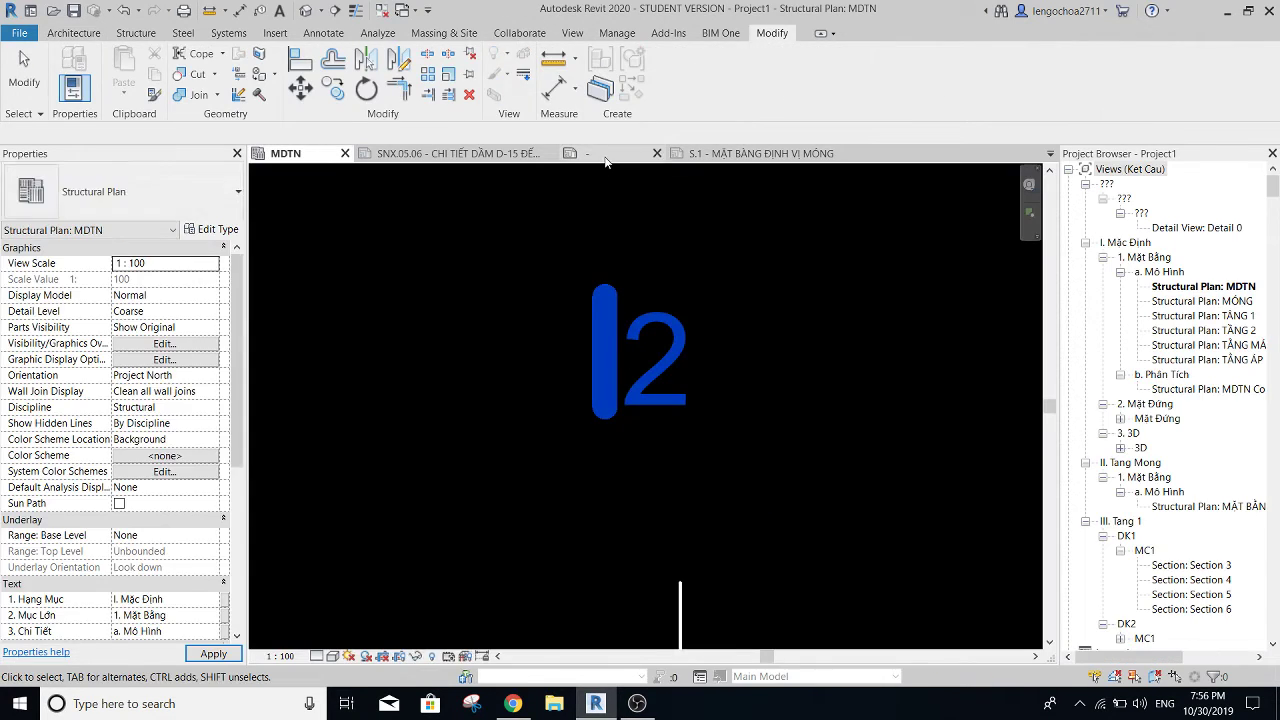
click(605, 157)
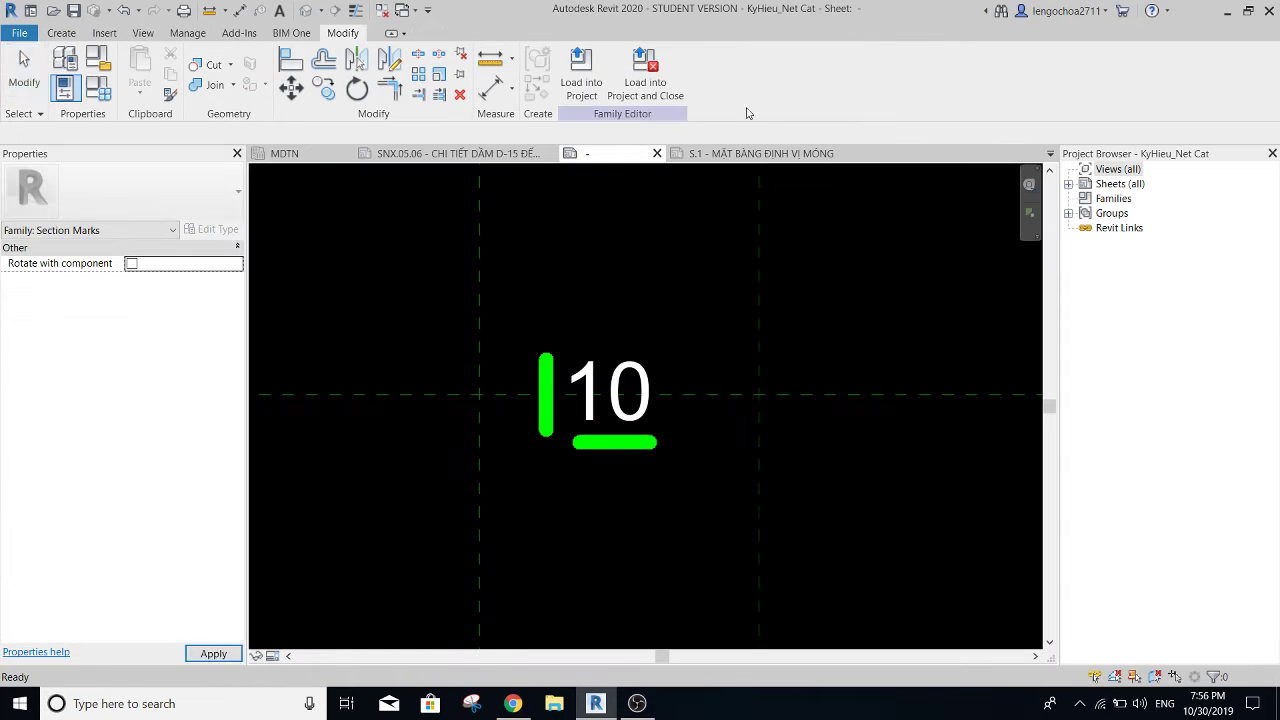
- Reload KyHieu_Net Cat into Project1 only, overwriting the existing version, and pan to its section marks
click(581, 75)
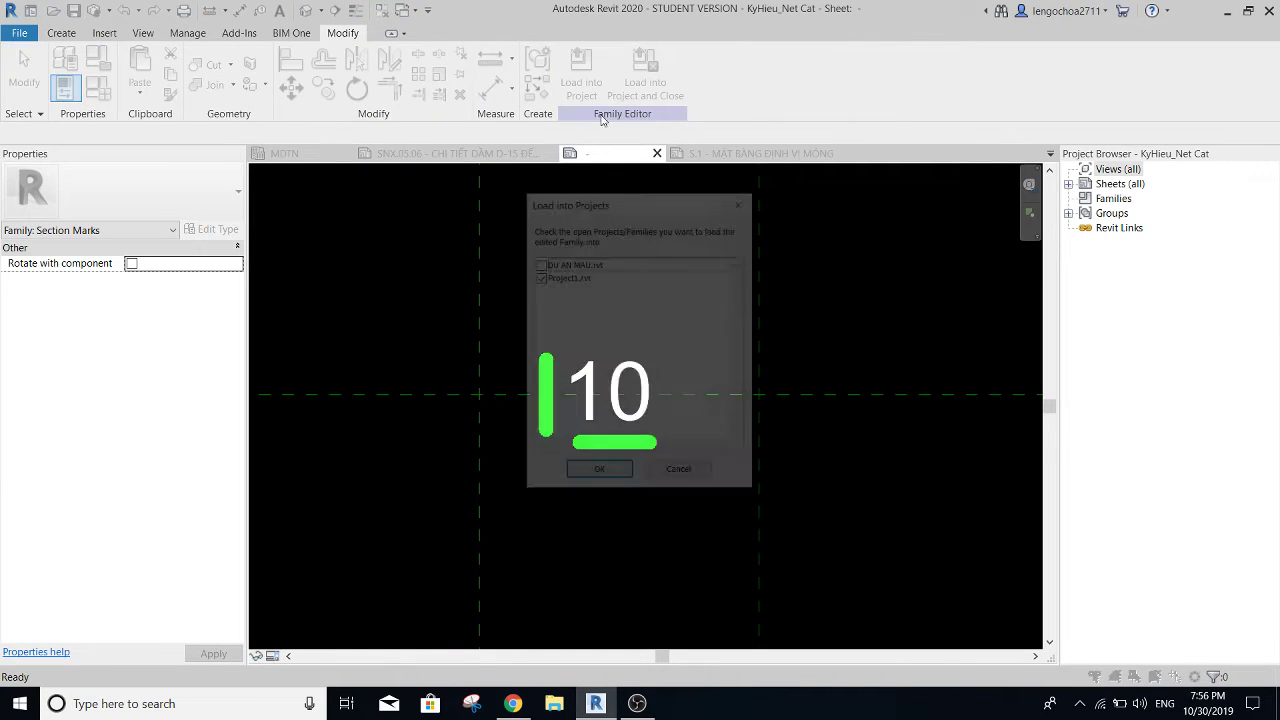
click(598, 474)
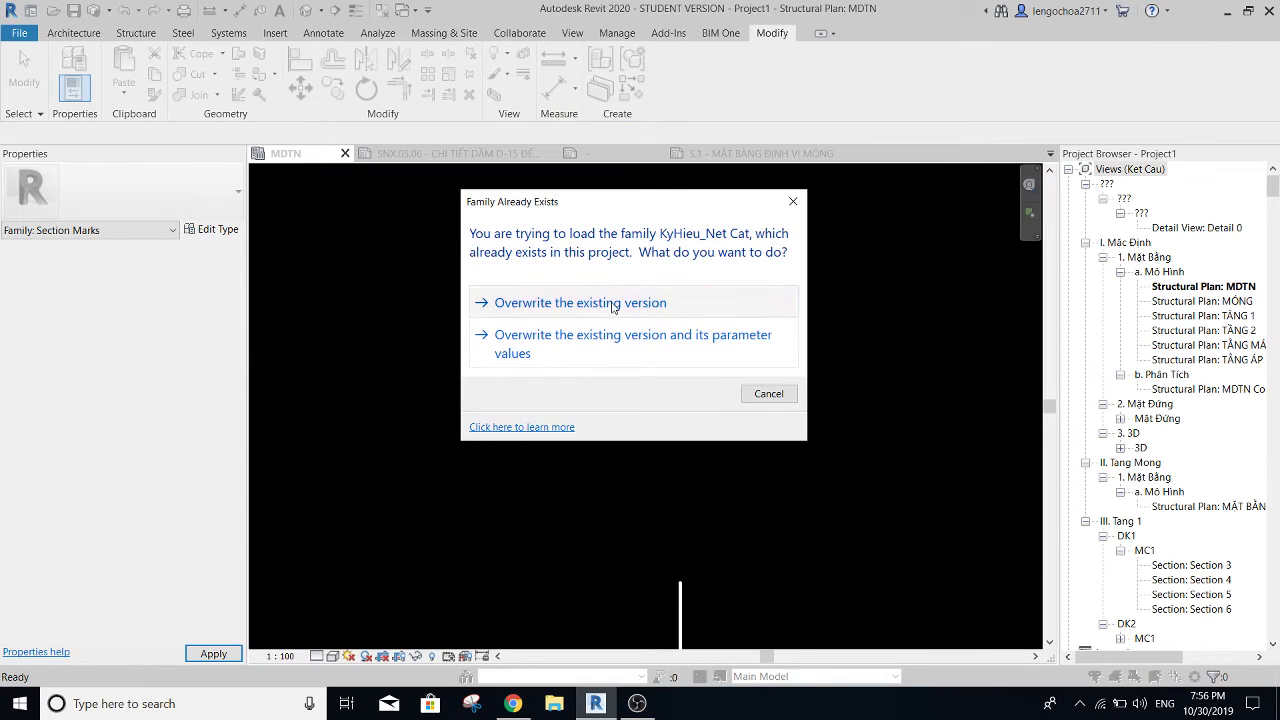
click(615, 305)
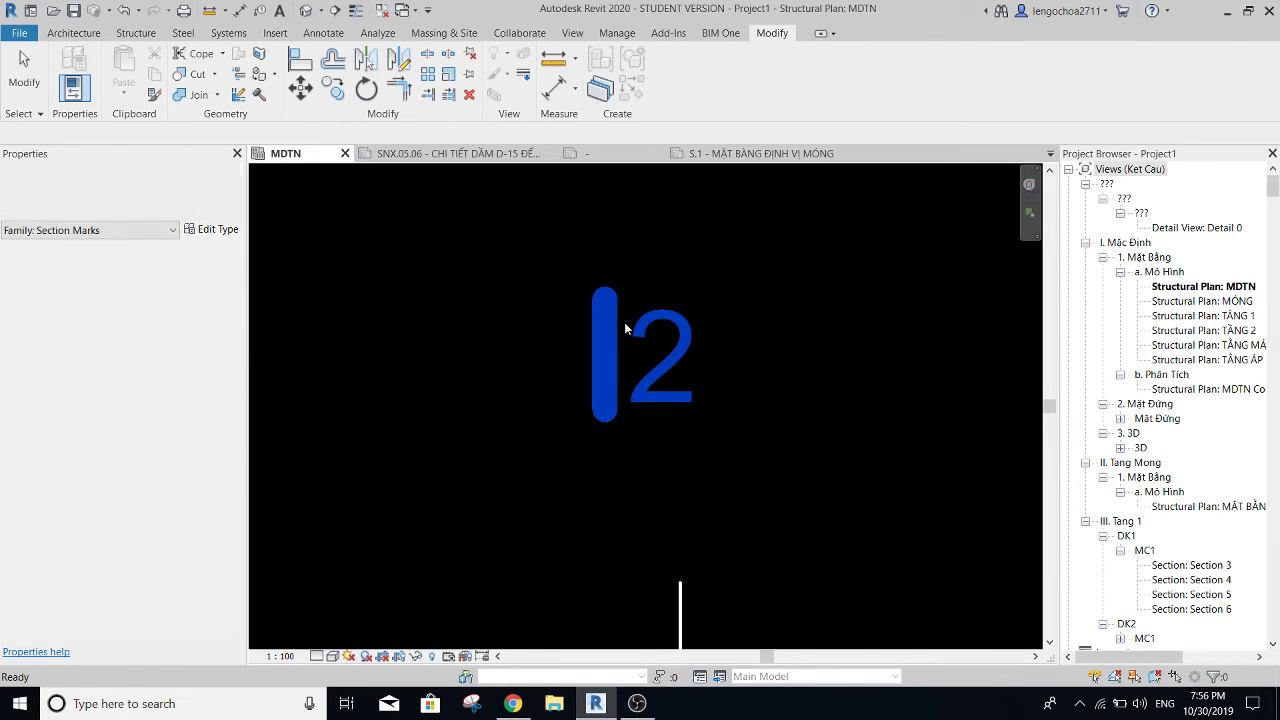
scroll(624, 322, down, 3)
scroll(666, 380, down, 2)
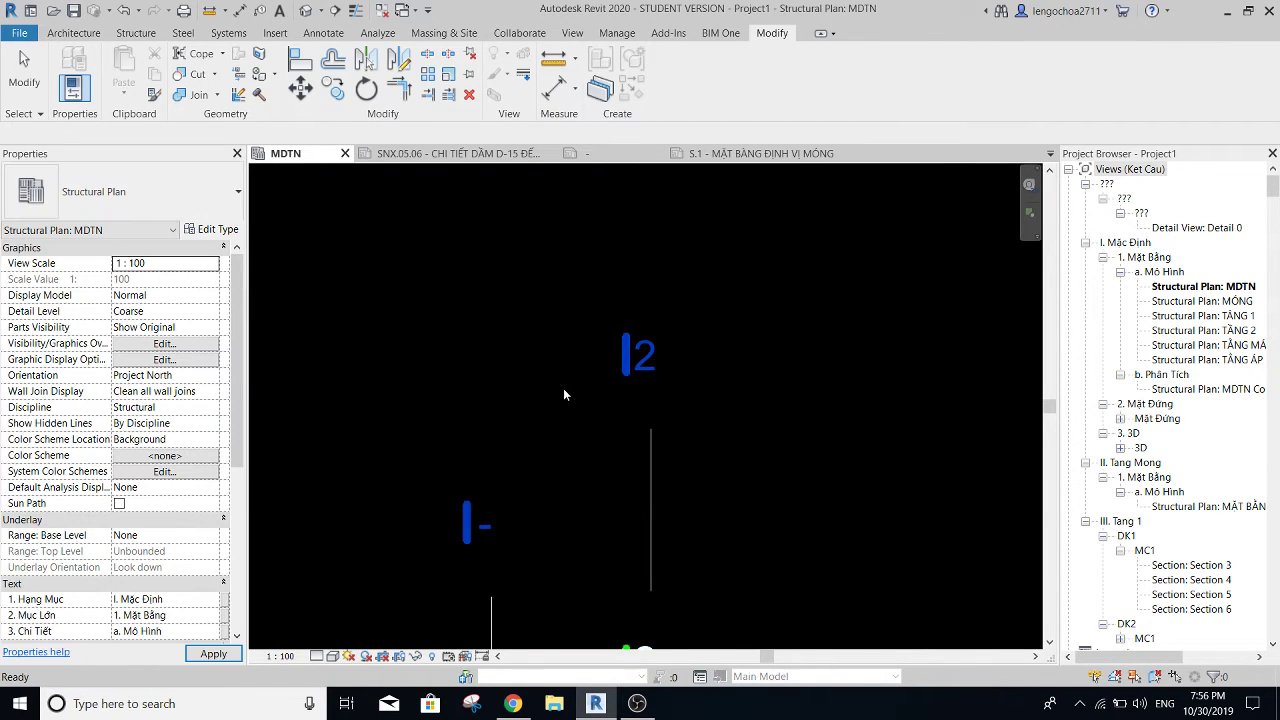
scroll(563, 388, down, 1)
scroll(746, 480, up, 2)
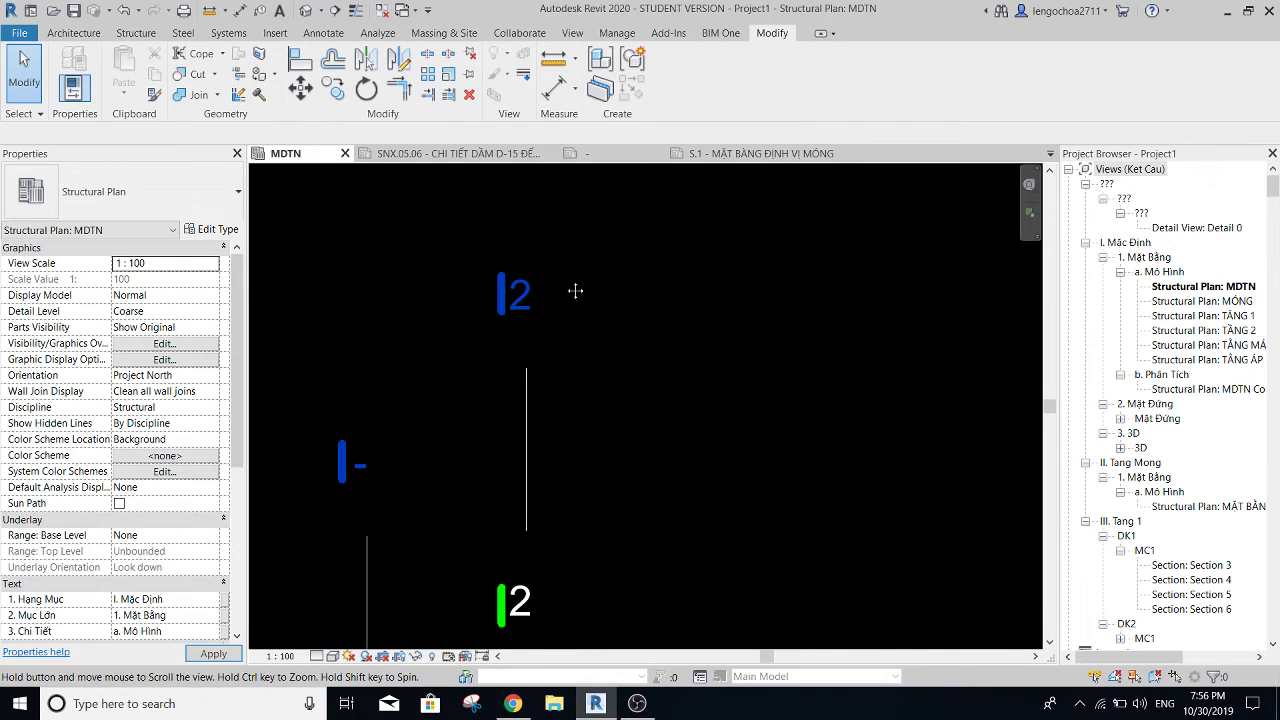
middle_drag(551, 462, 584, 410)
scroll(584, 410, down, 2)
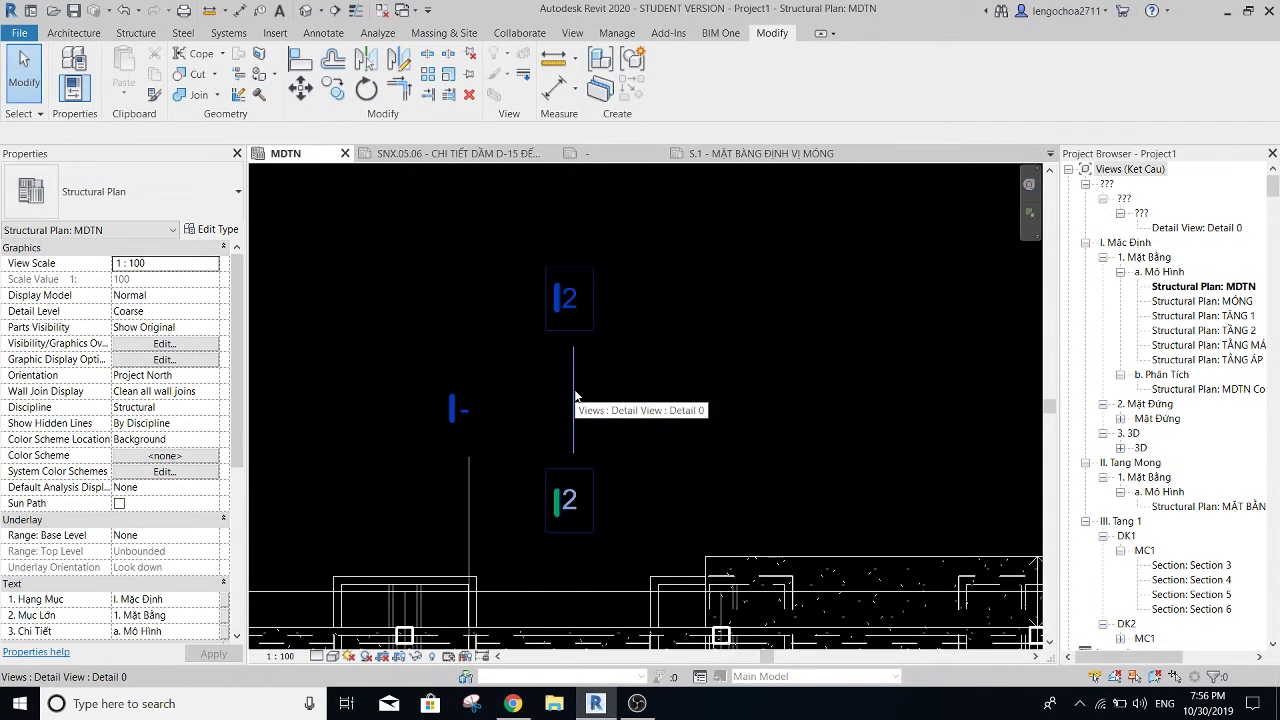
- Open Object Styles from Visibility/Graphics (VG) and show the Annotation Objects categories
key(v)
key(g)
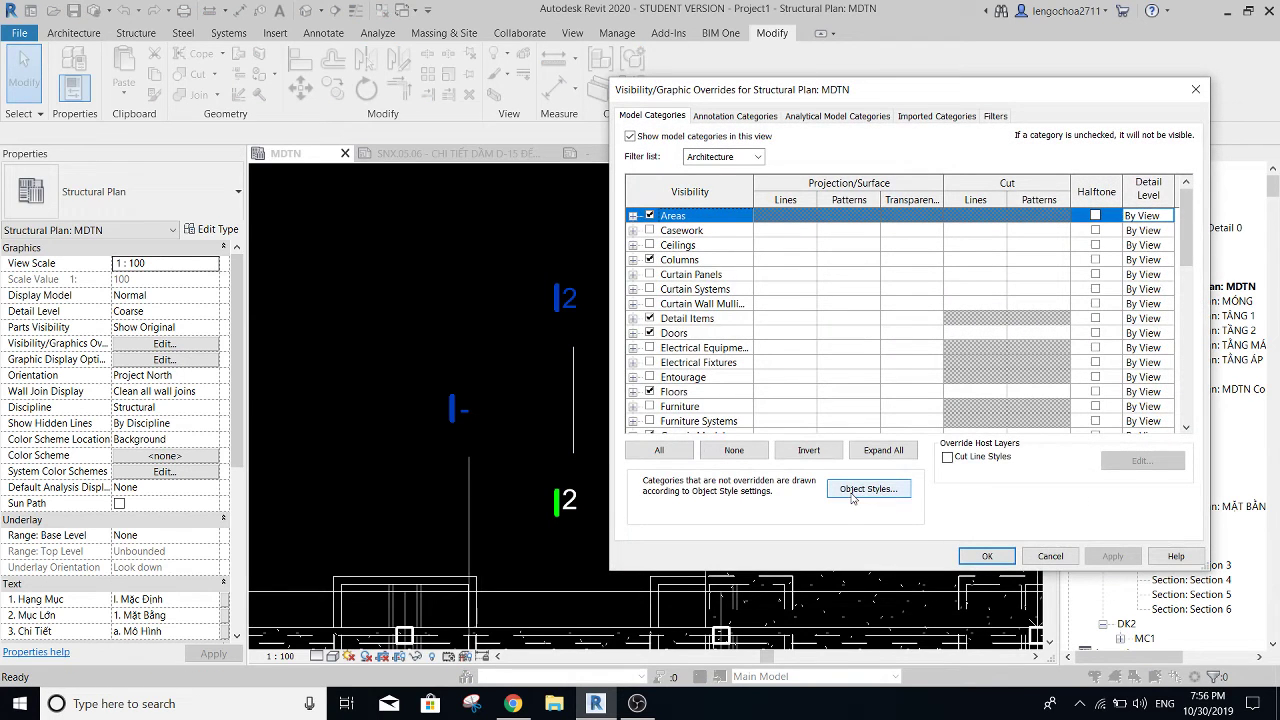
click(855, 489)
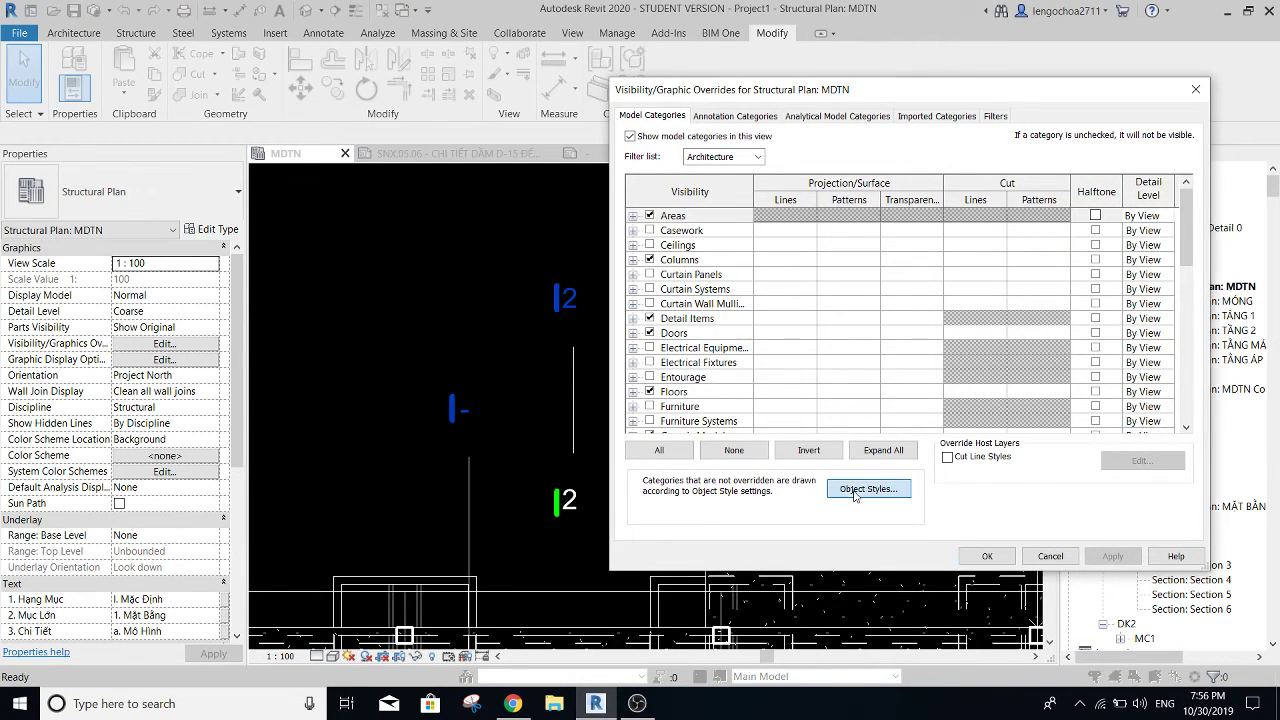
click(408, 398)
scroll(408, 400, down, 4)
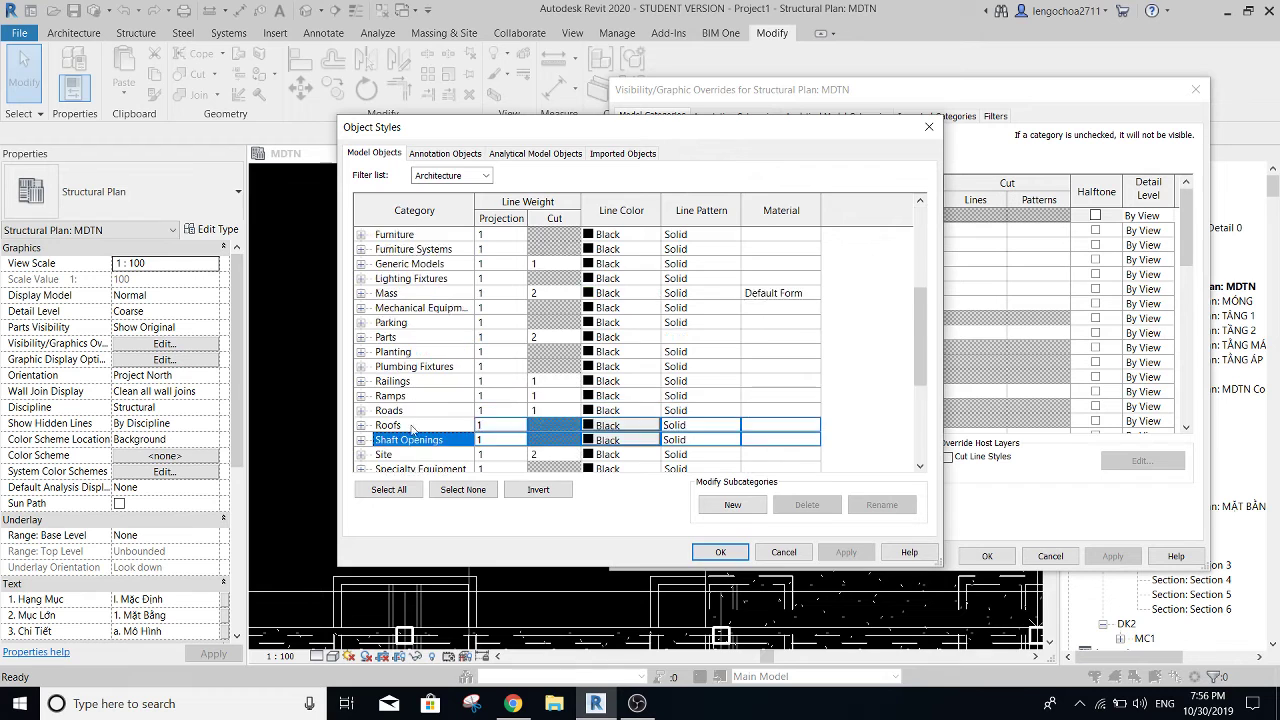
scroll(408, 400, down, 3)
click(422, 367)
scroll(422, 368, down, 2)
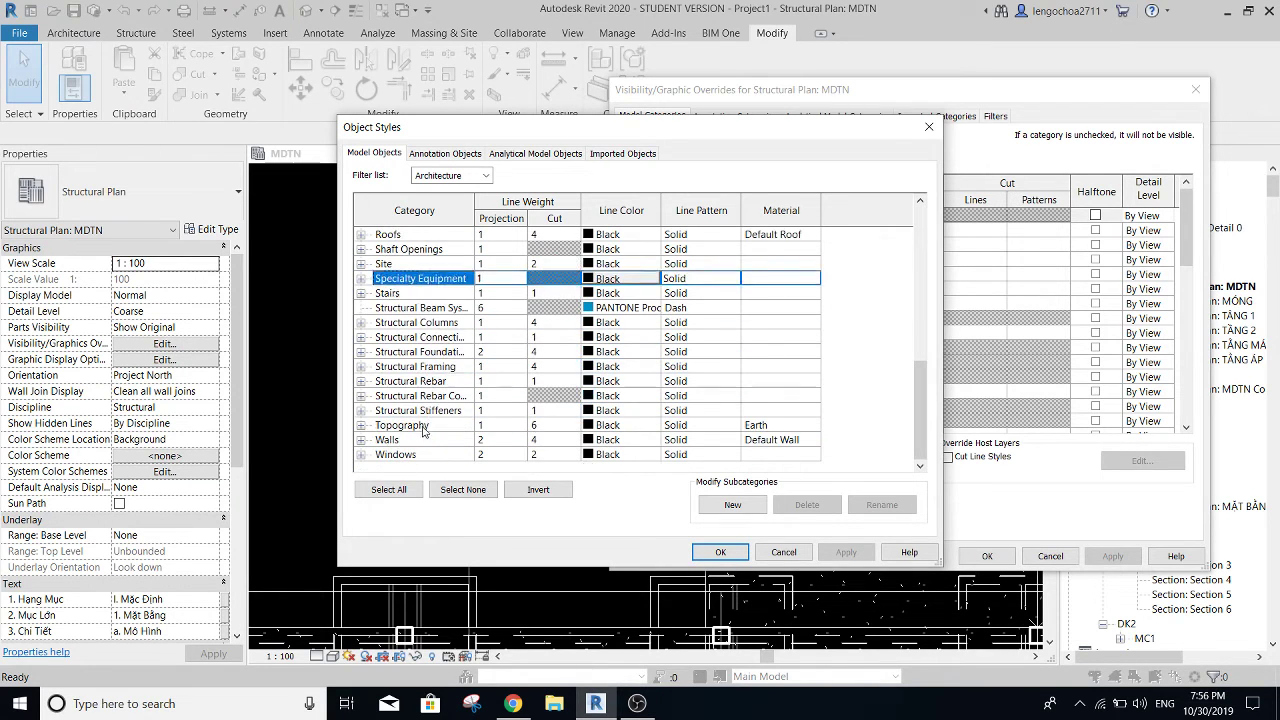
key(Down)
click(430, 155)
scroll(415, 370, down, 10)
click(415, 366)
scroll(415, 376, up, 2)
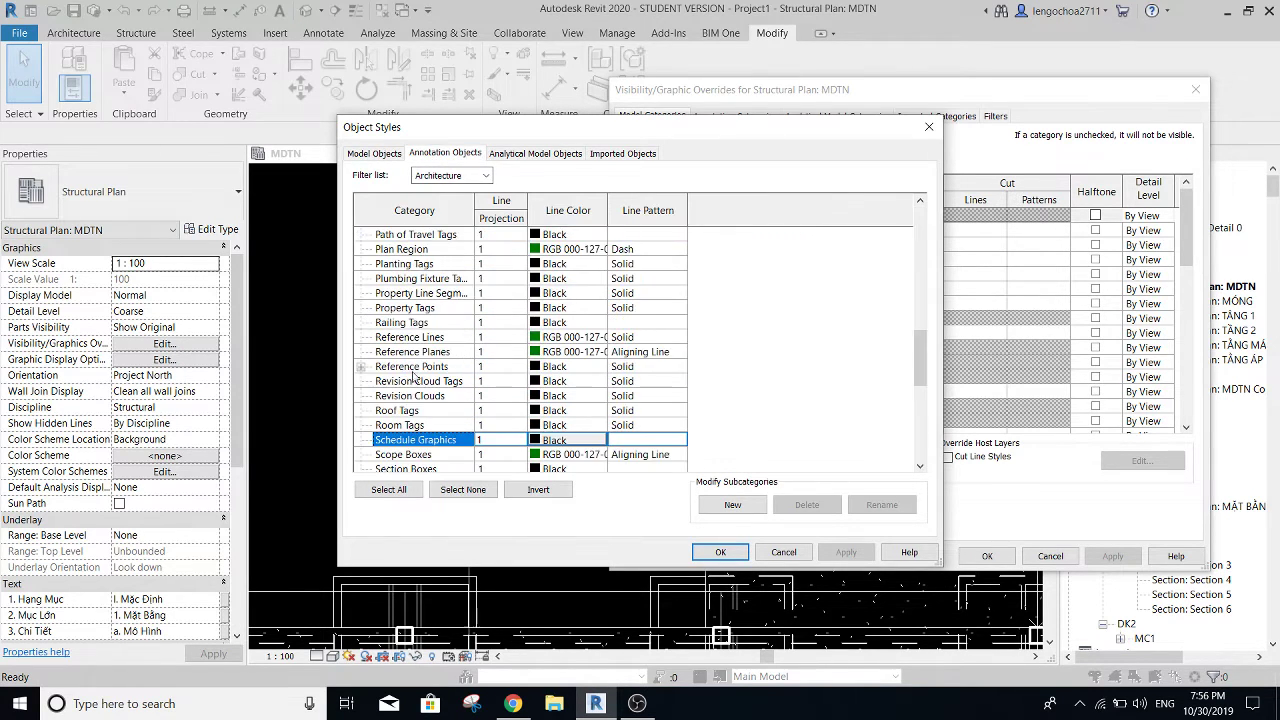
scroll(413, 409, down, 2)
- Set the Section Line category's colour to White and line pattern to Dot
click(375, 414)
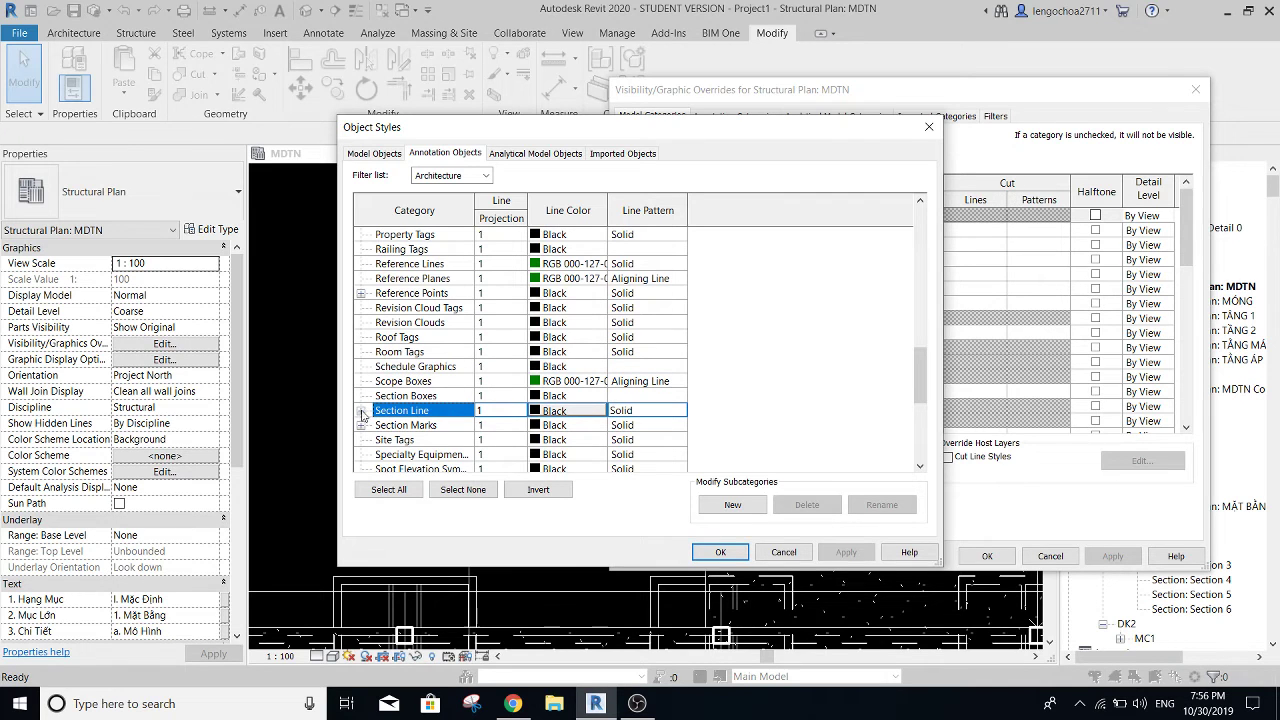
click(565, 412)
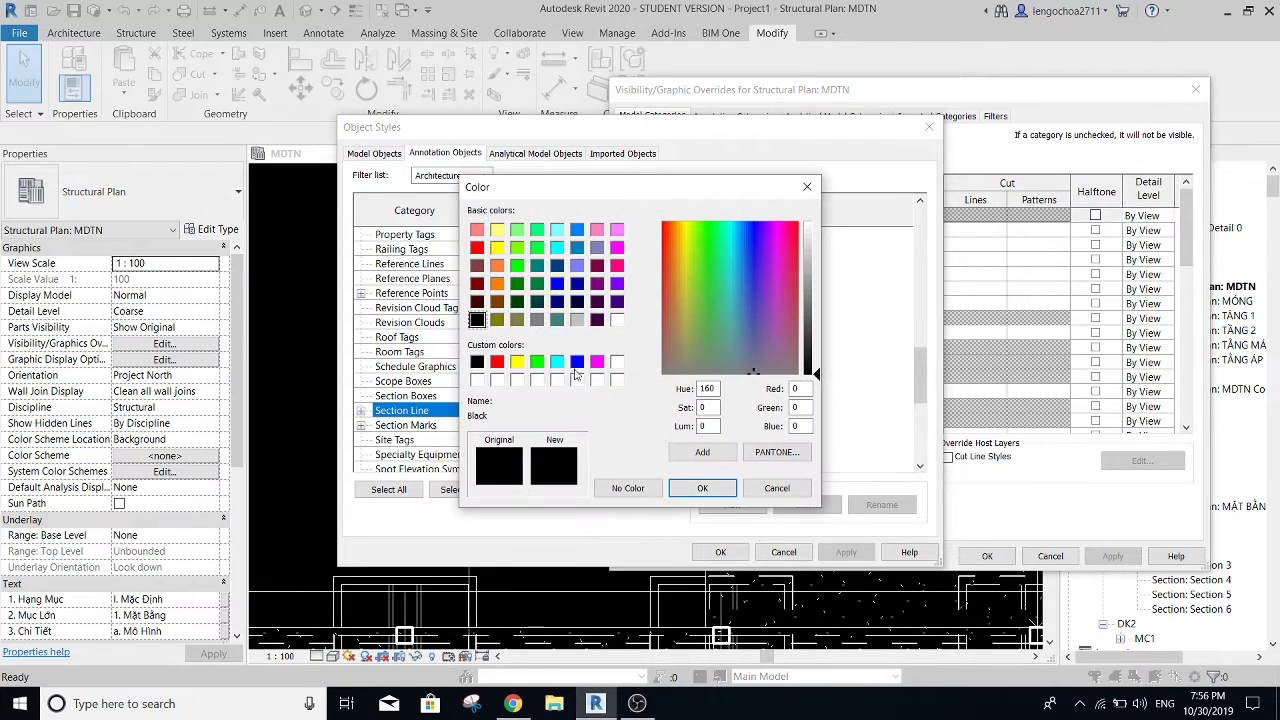
click(617, 362)
click(691, 490)
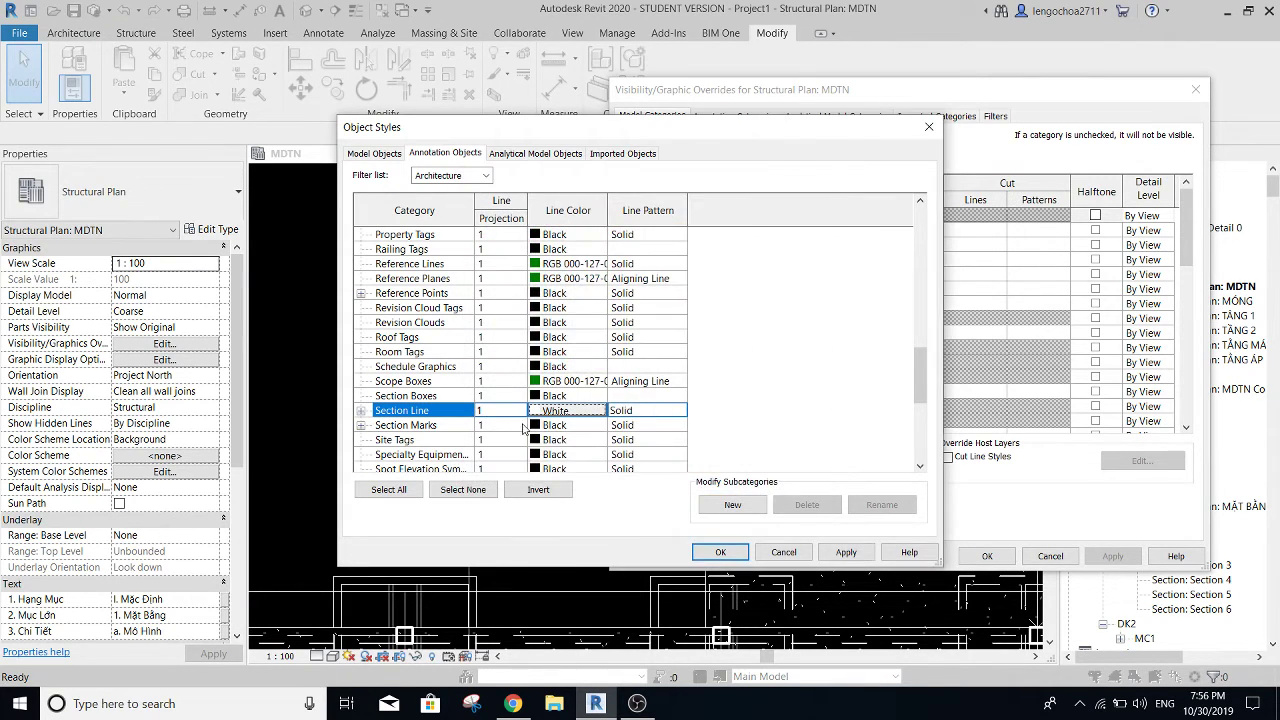
click(680, 411)
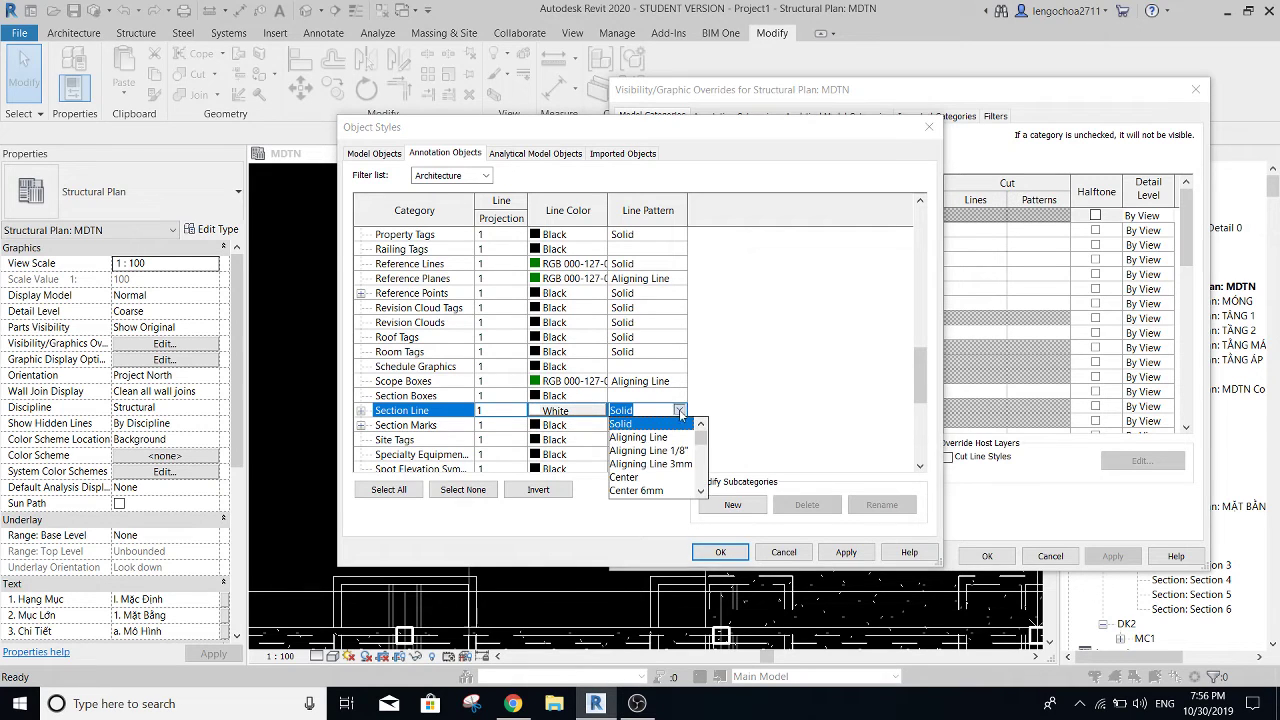
scroll(640, 440, down, 1)
scroll(640, 440, down, 1)
scroll(635, 442, down, 1)
click(628, 440)
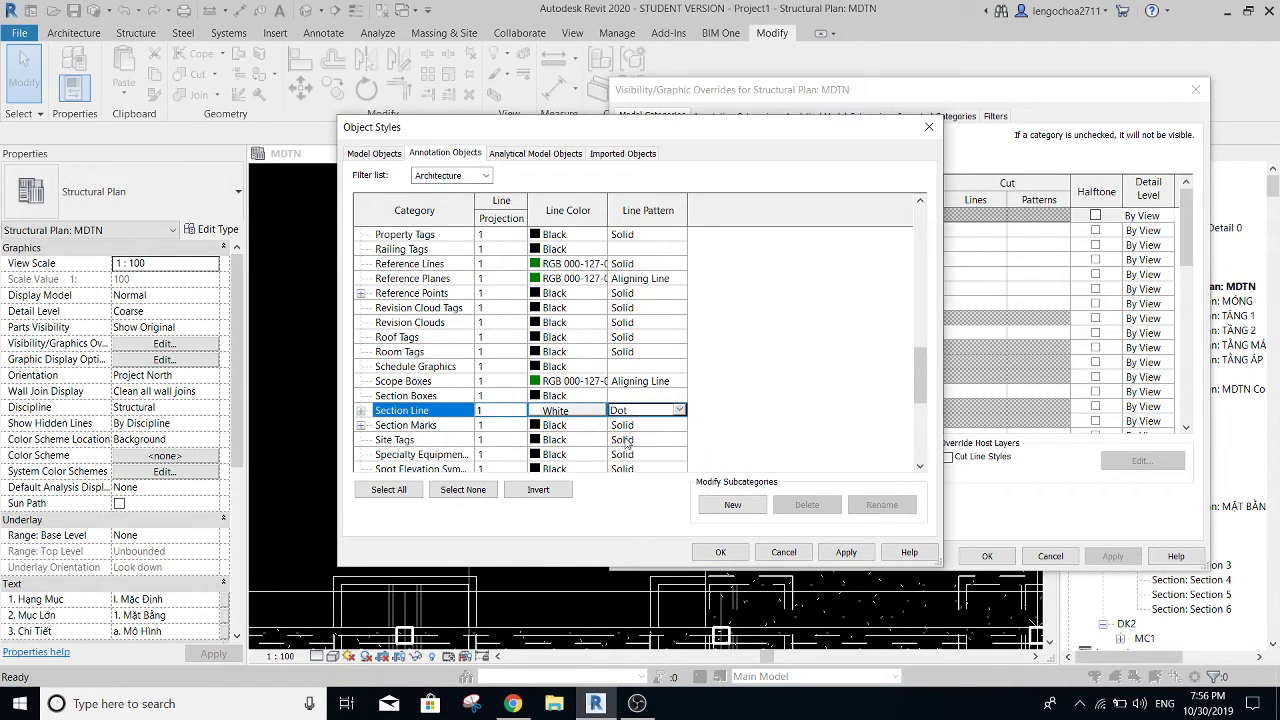
- Make the Broken Section subcategory White and apply the object style changes
click(361, 412)
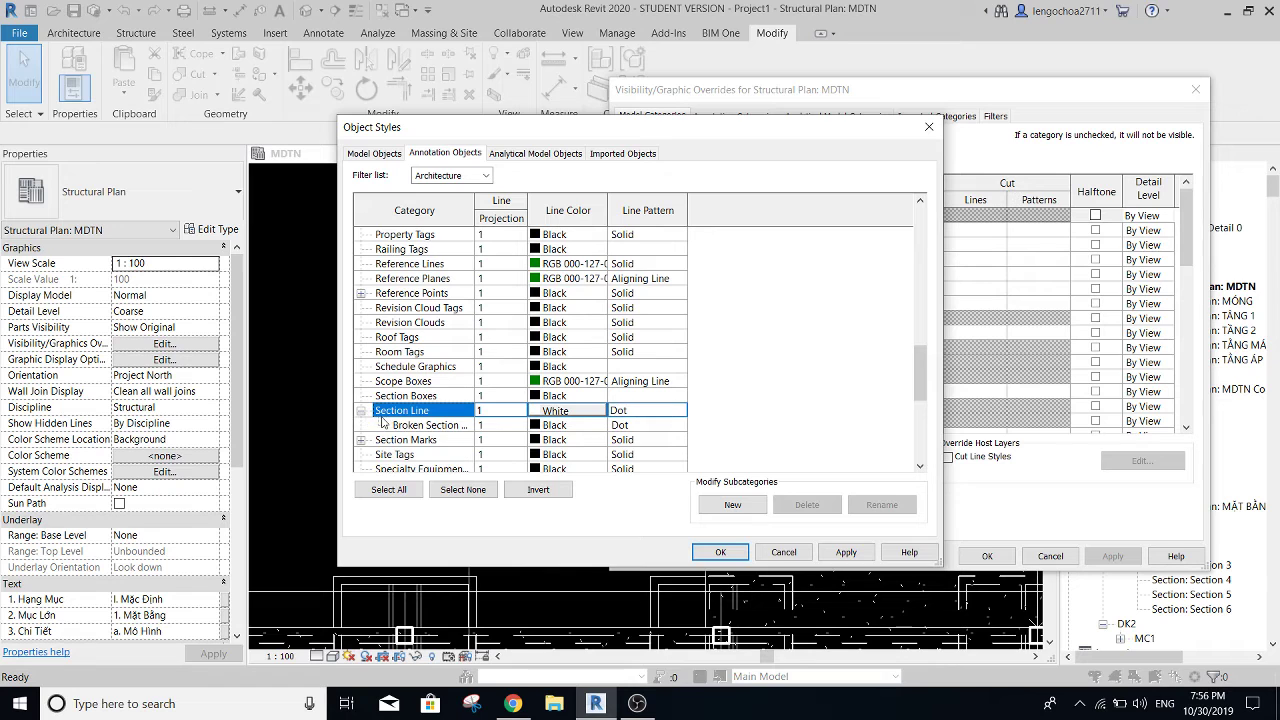
click(568, 426)
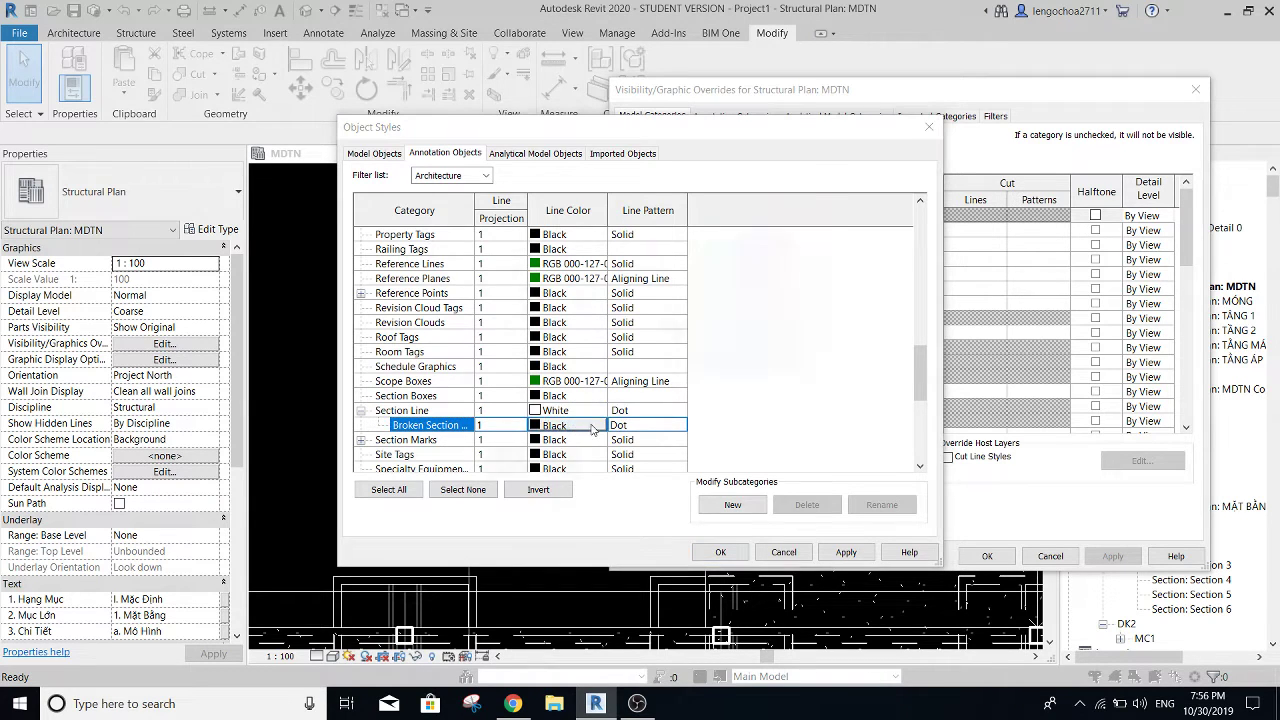
click(617, 365)
click(703, 488)
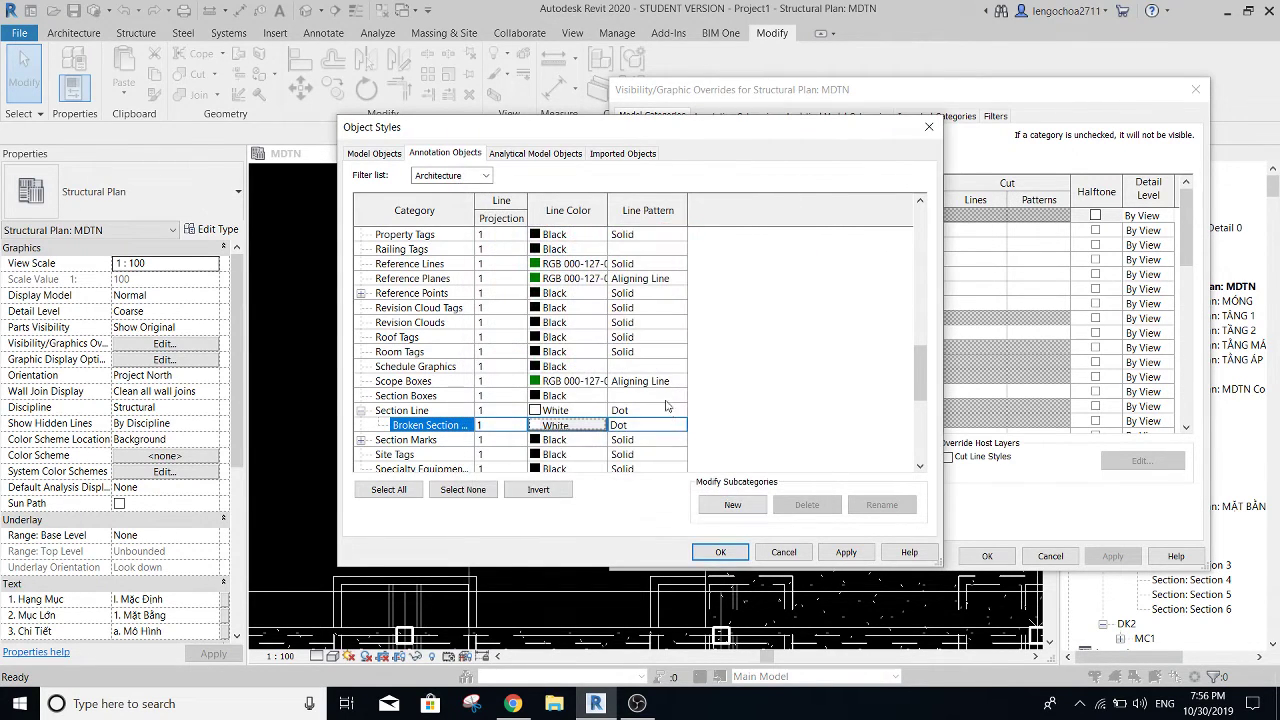
click(725, 556)
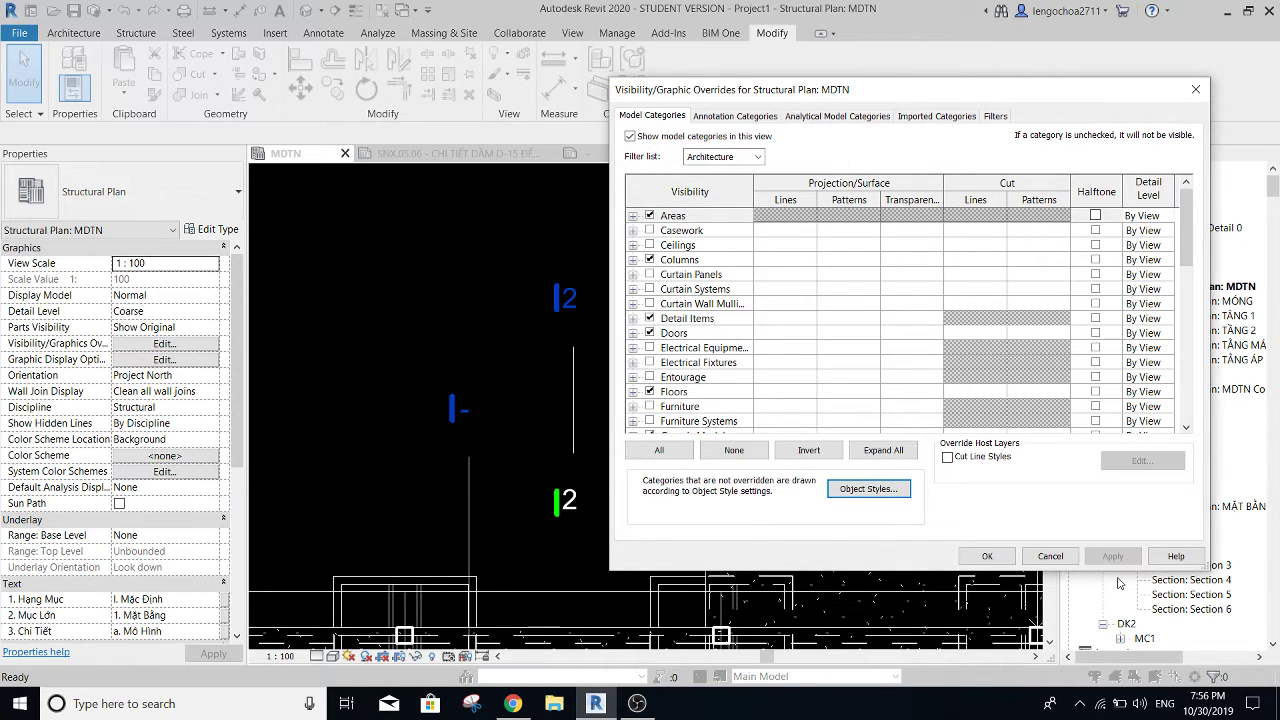
- Close Visibility/Graphic Overrides and select the detail callout in the plan
click(1009, 562)
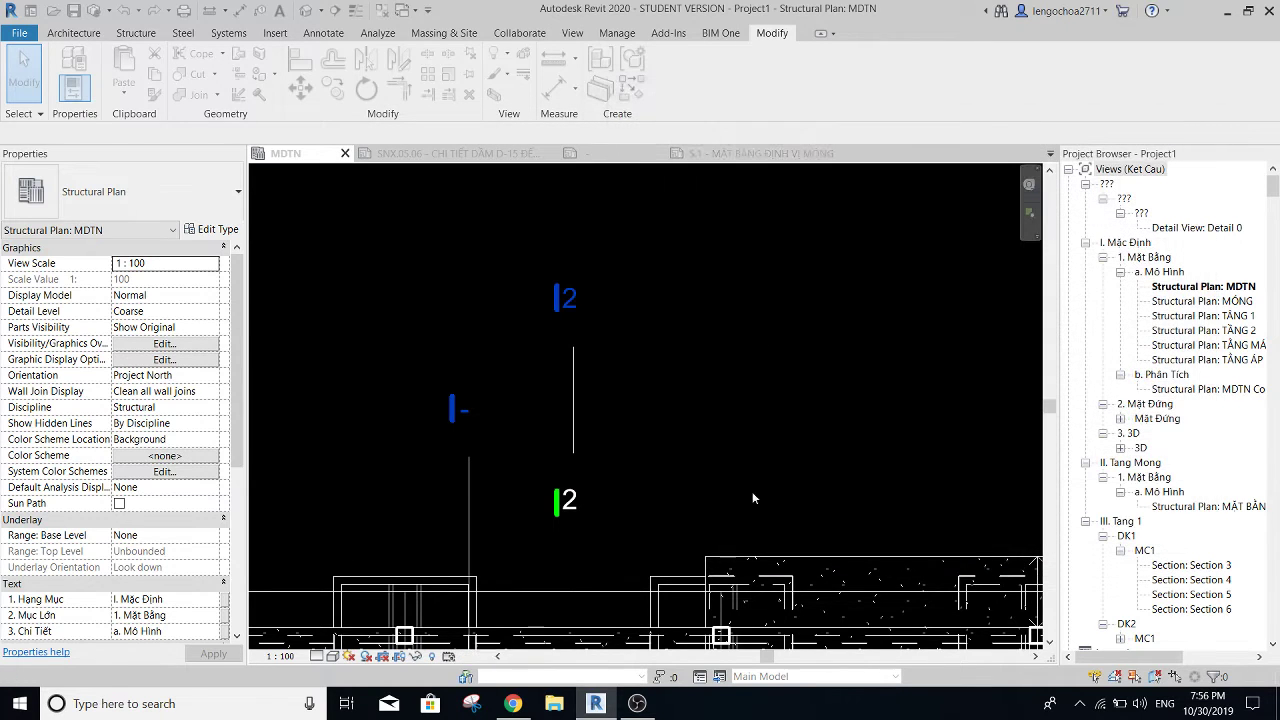
click(576, 310)
scroll(579, 397, up, 2)
scroll(579, 397, up, 1)
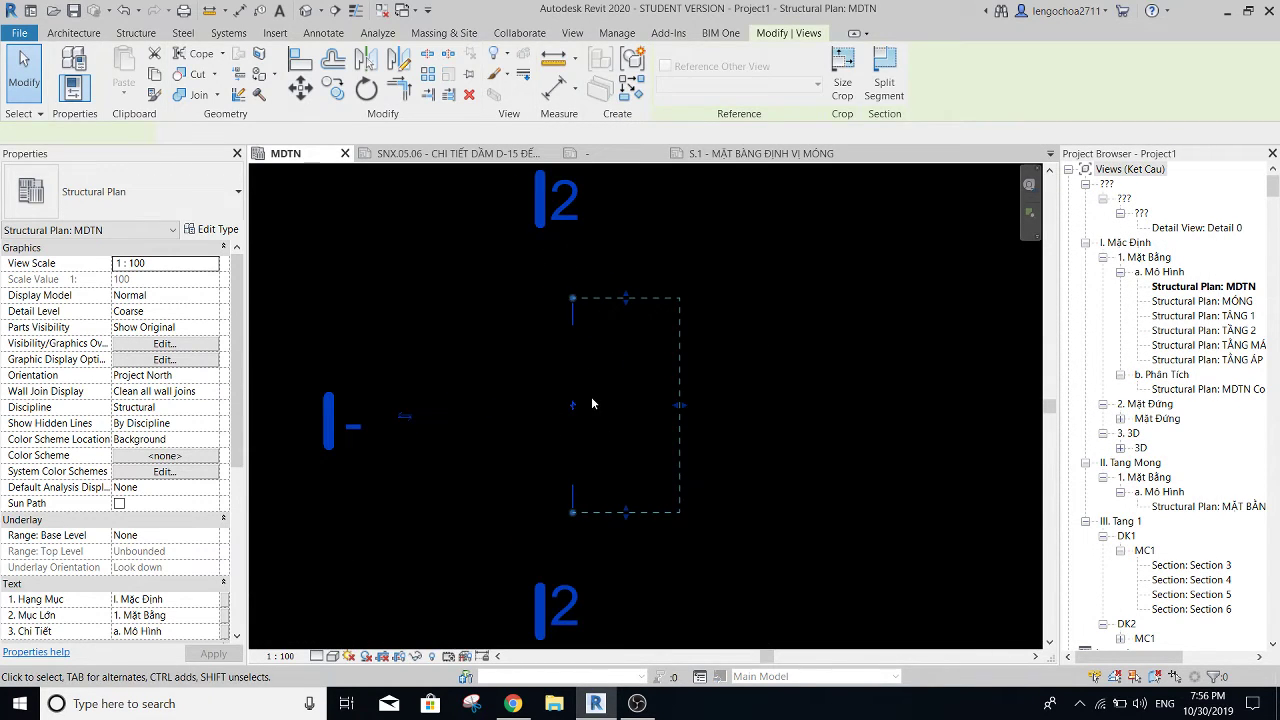
scroll(592, 403, down, 2)
scroll(608, 370, down, 1)
key(Escape)
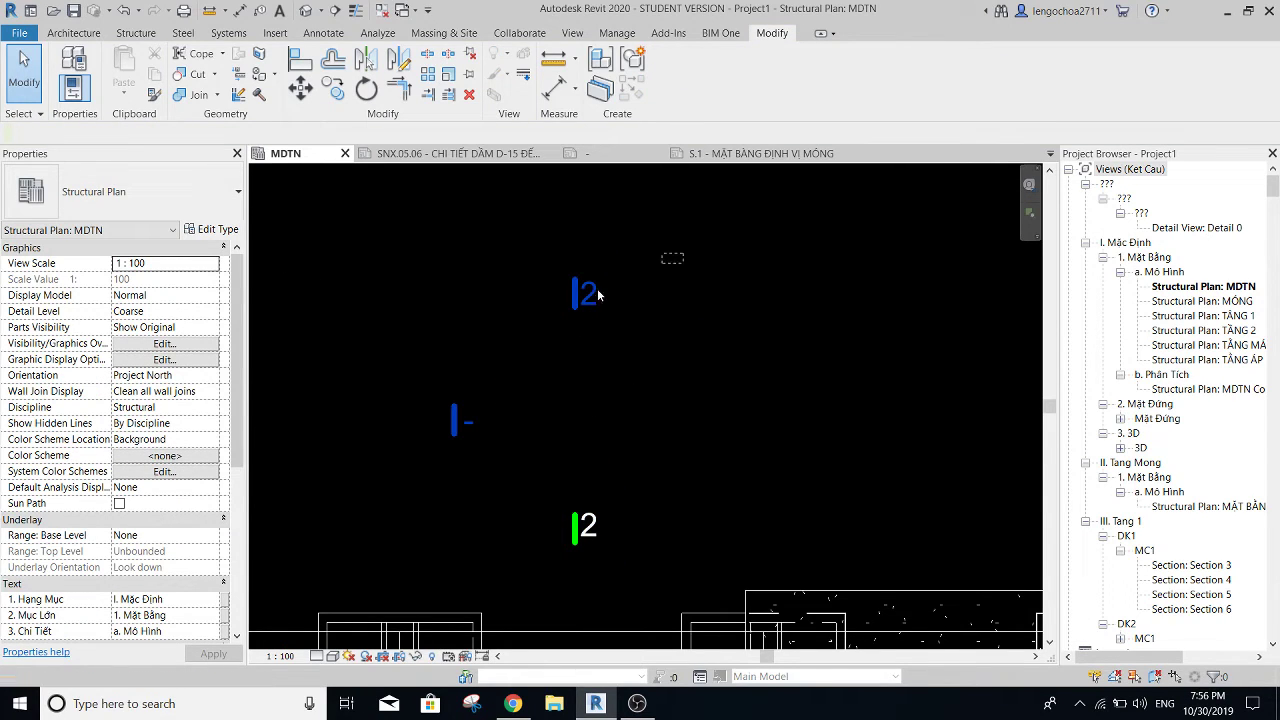
- Confirm the MC_Chi Tiet detail view type uses reference label 'Sim', then select a section
click(576, 305)
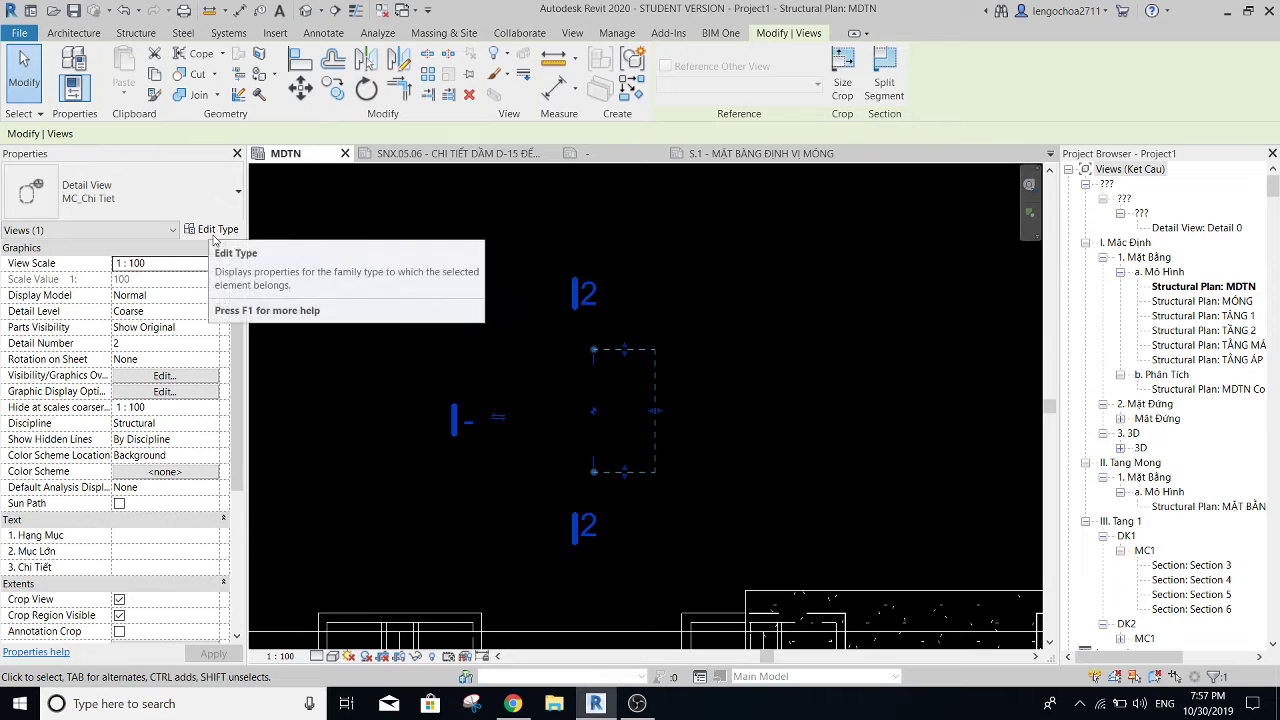
click(211, 229)
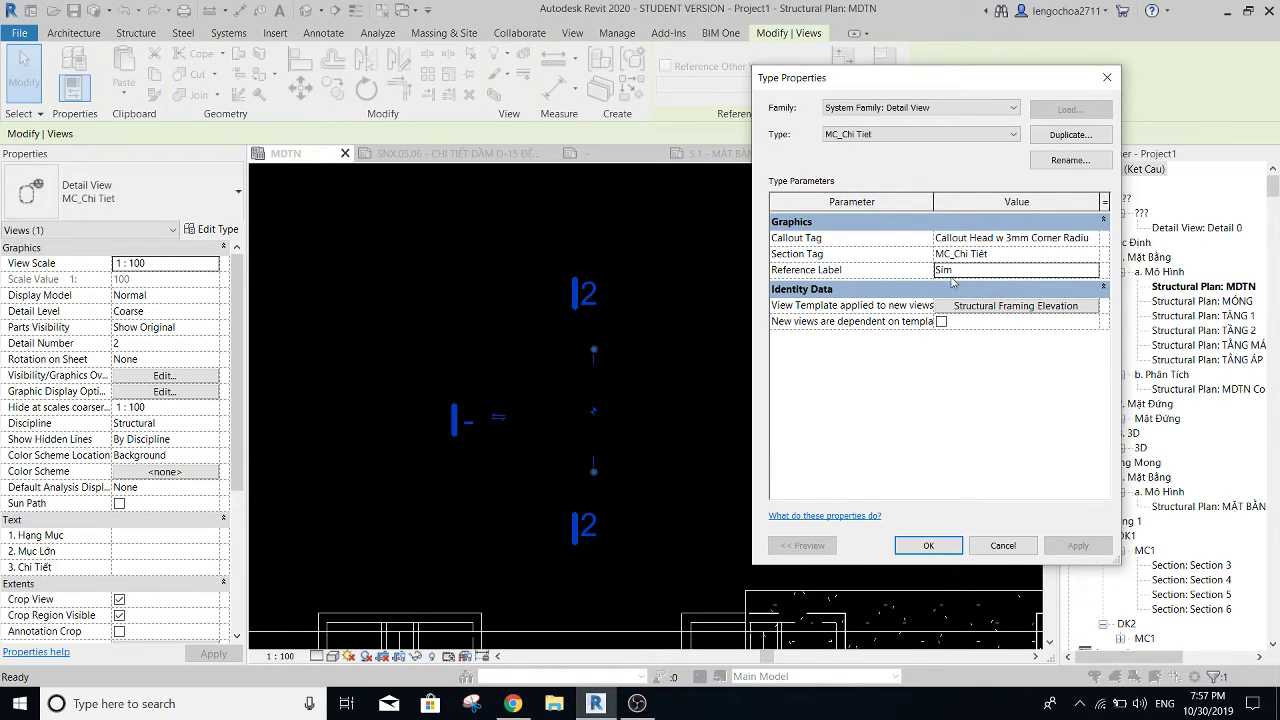
click(1108, 78)
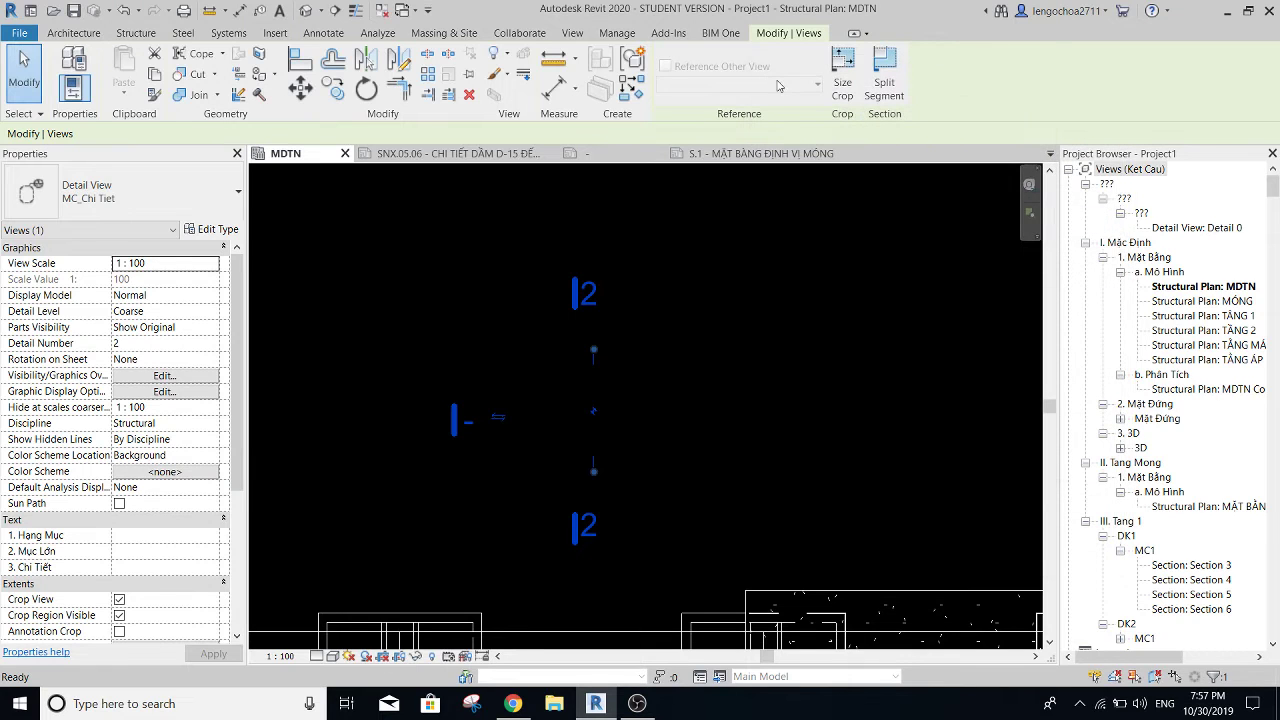
click(634, 88)
- Draw a new section in the MDTN plan that references Detail View: Section 1
click(700, 84)
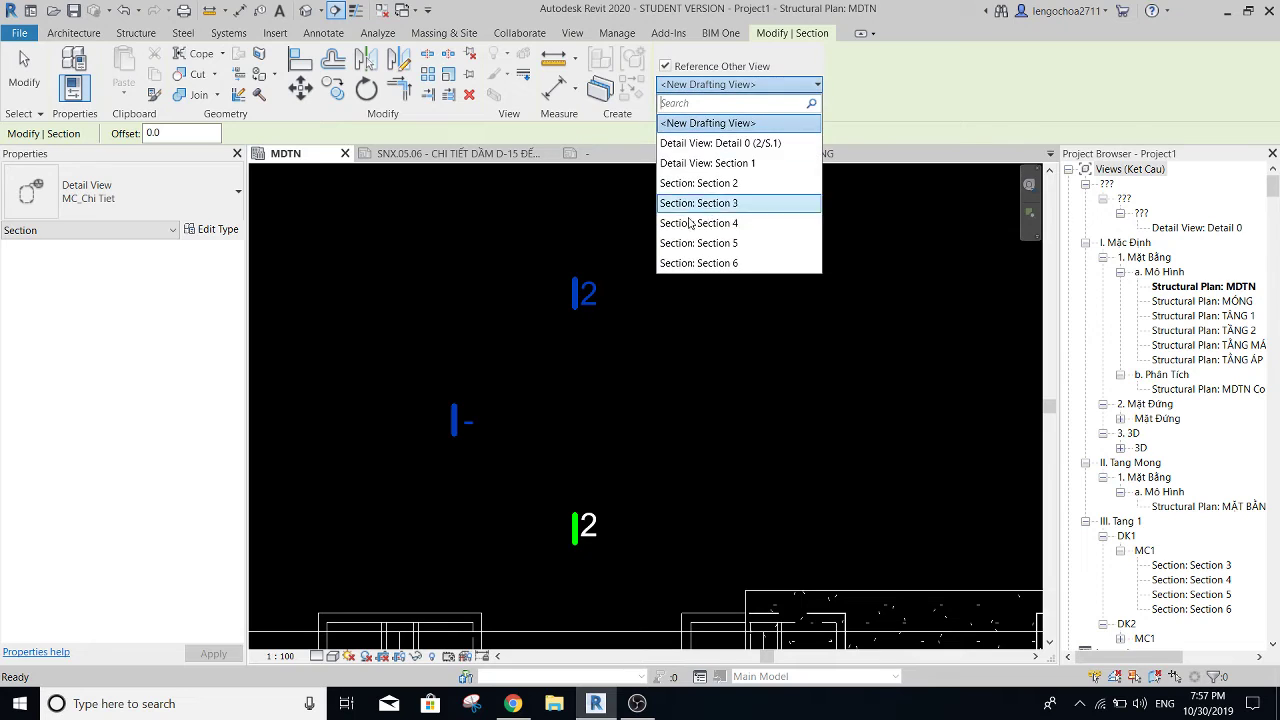
click(707, 163)
click(714, 257)
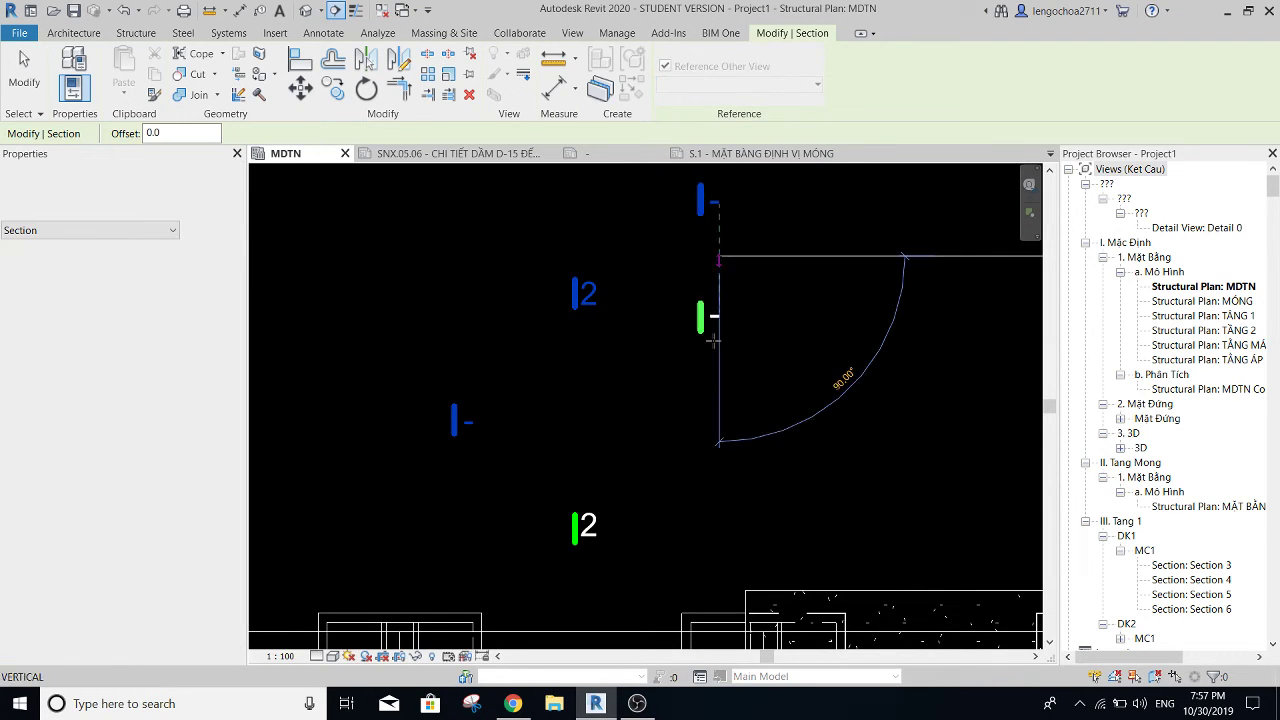
click(710, 377)
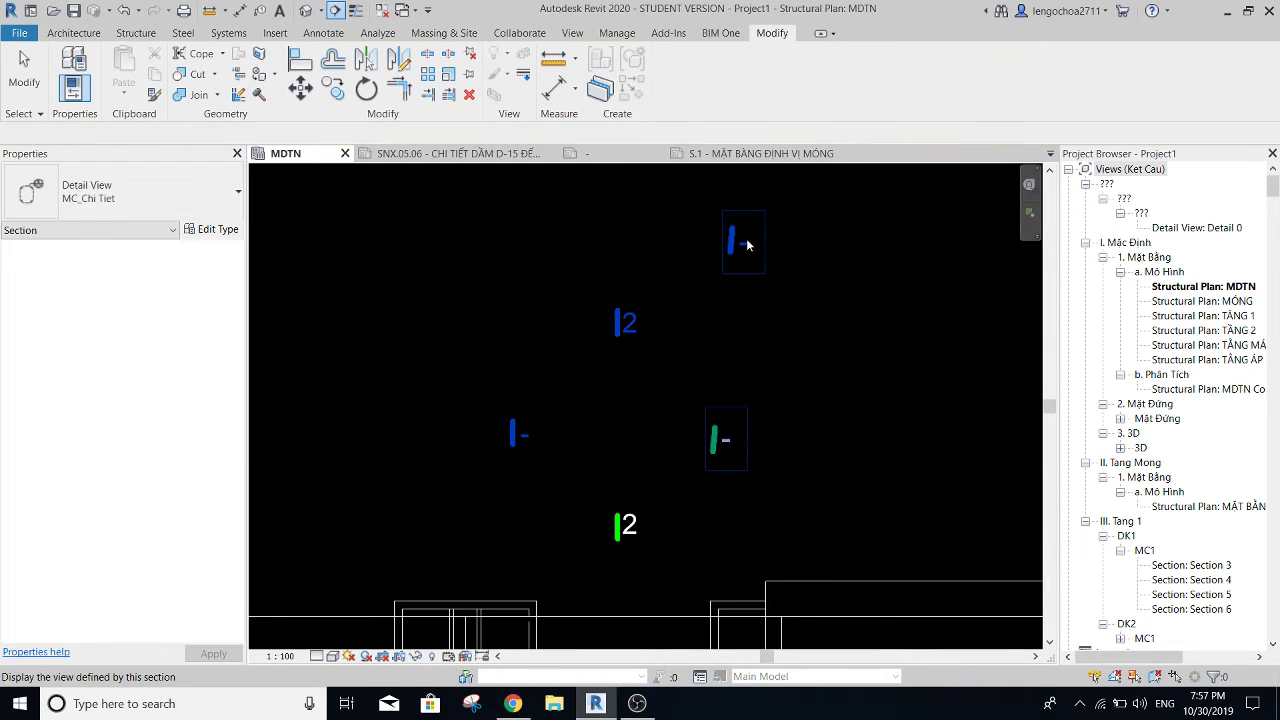
key(Escape)
key(Escape)
- Review the new section's type properties, then return to the section head family
click(748, 245)
click(211, 229)
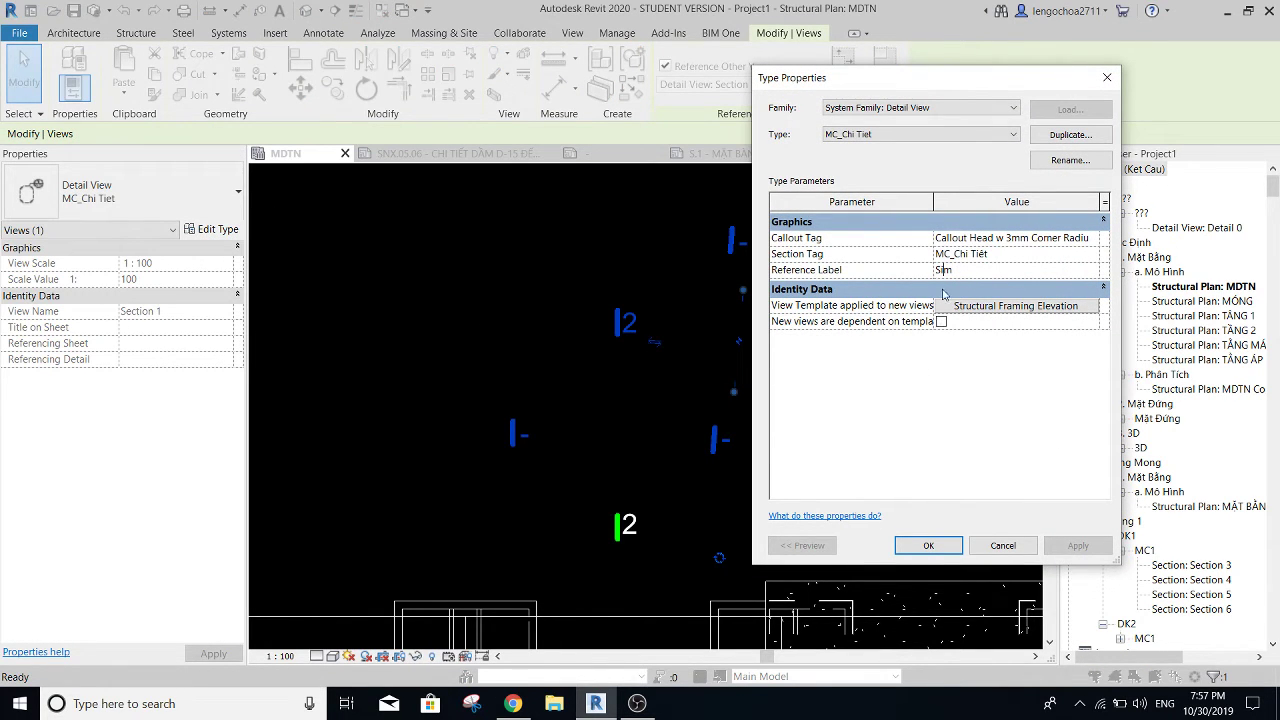
click(928, 546)
click(801, 353)
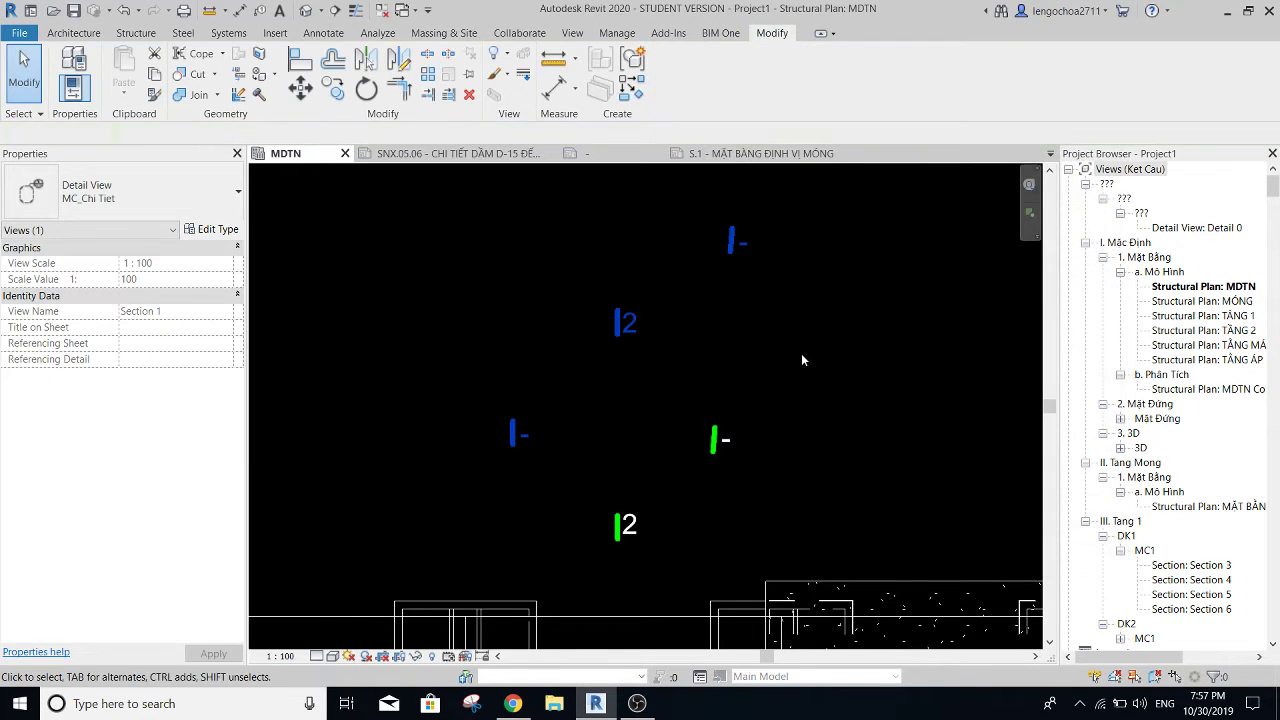
click(595, 153)
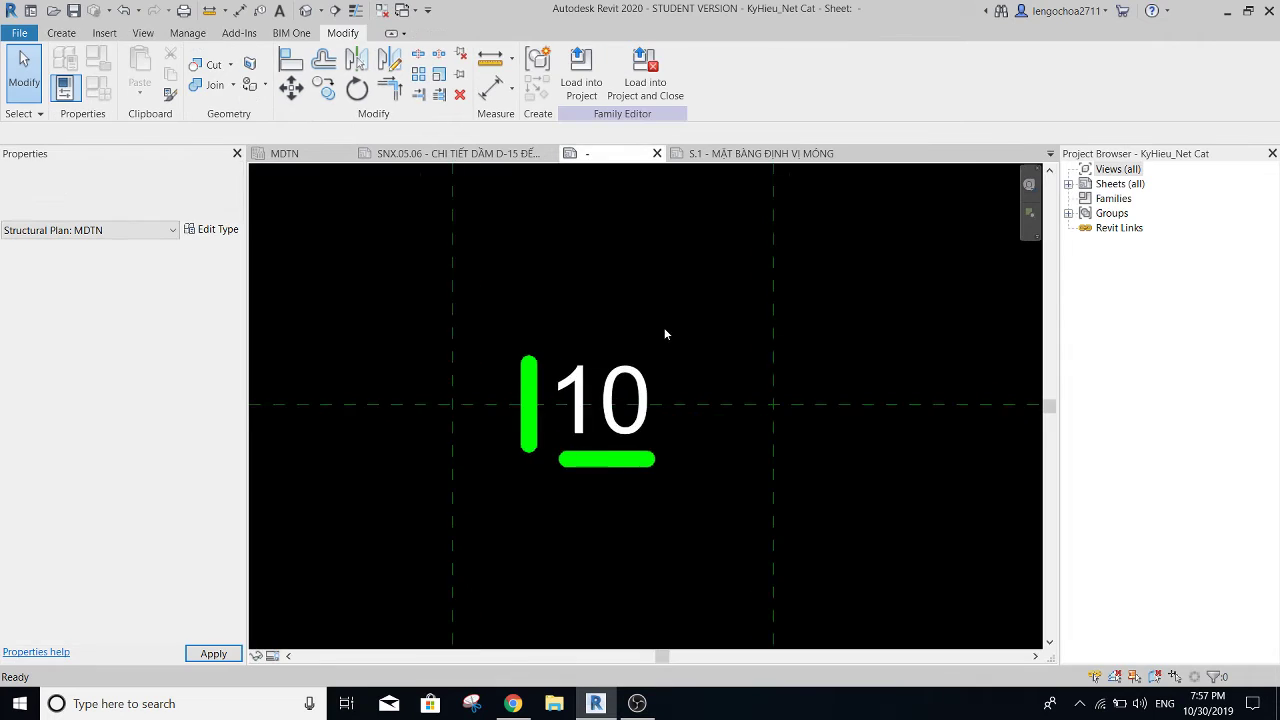
- Place a label above the section mark containing the Reference Label parameter
scroll(610, 345, down, 2)
scroll(616, 420, up, 2)
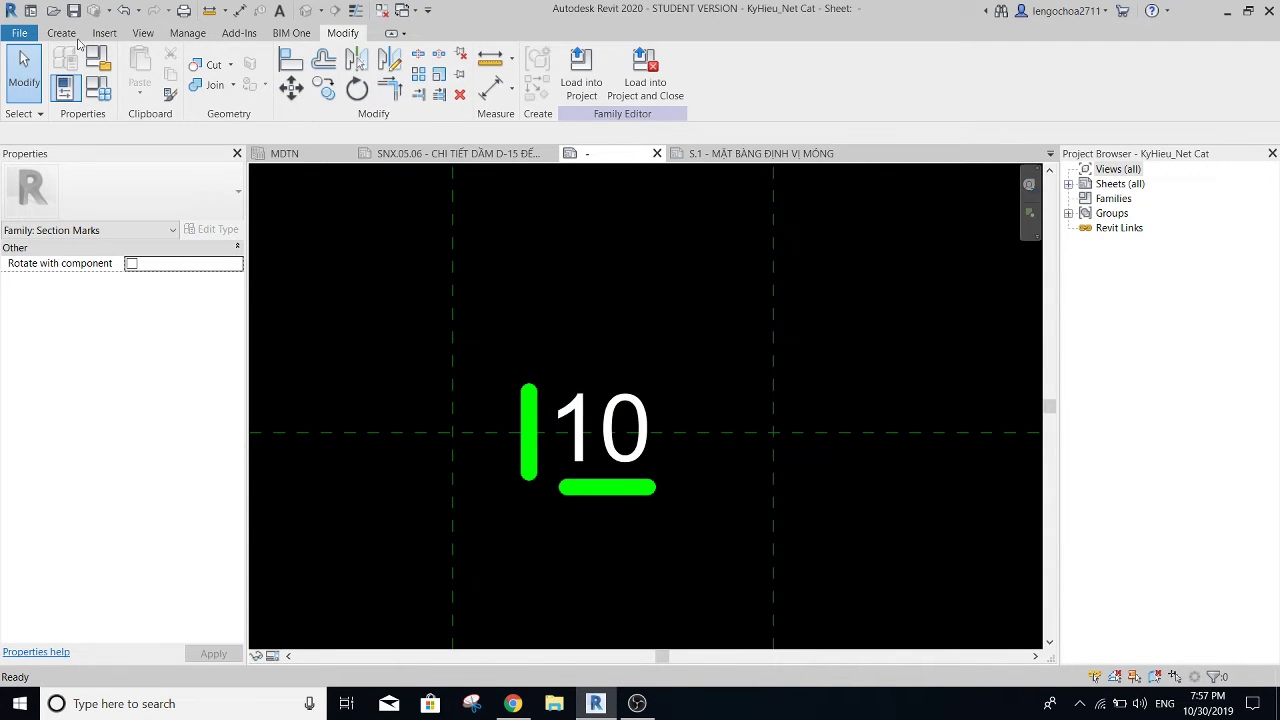
click(62, 33)
click(600, 70)
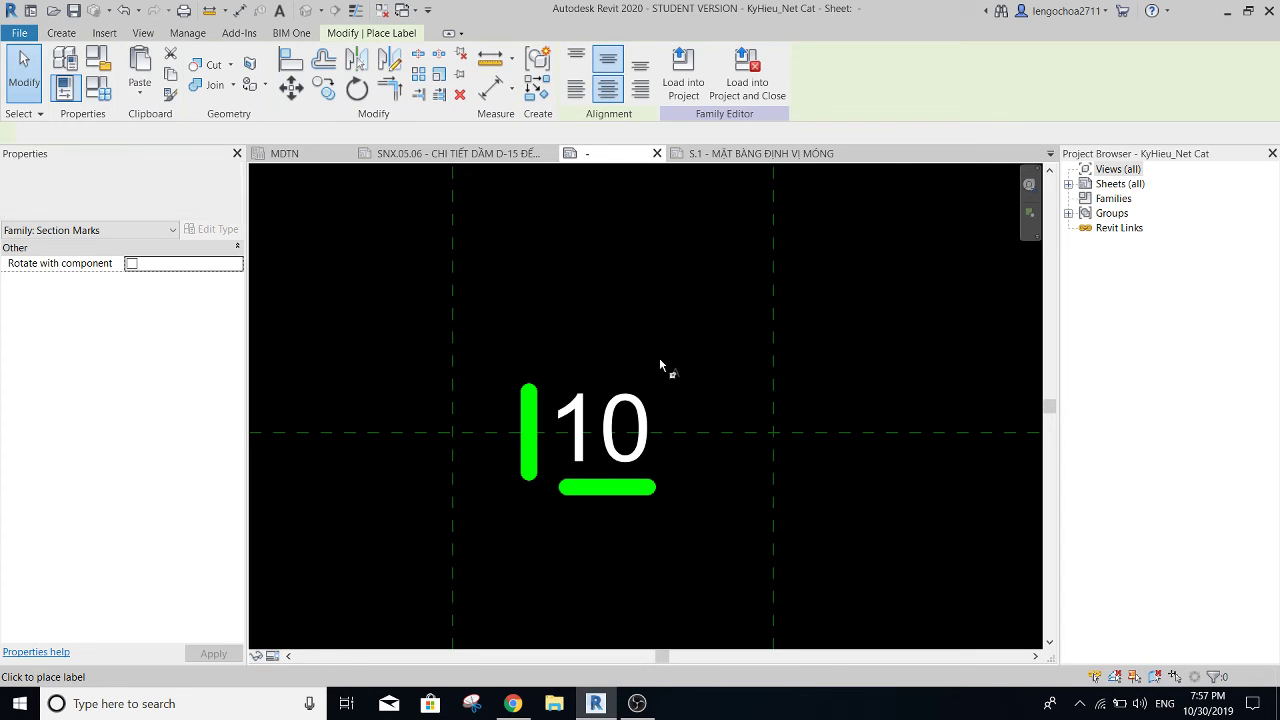
click(658, 364)
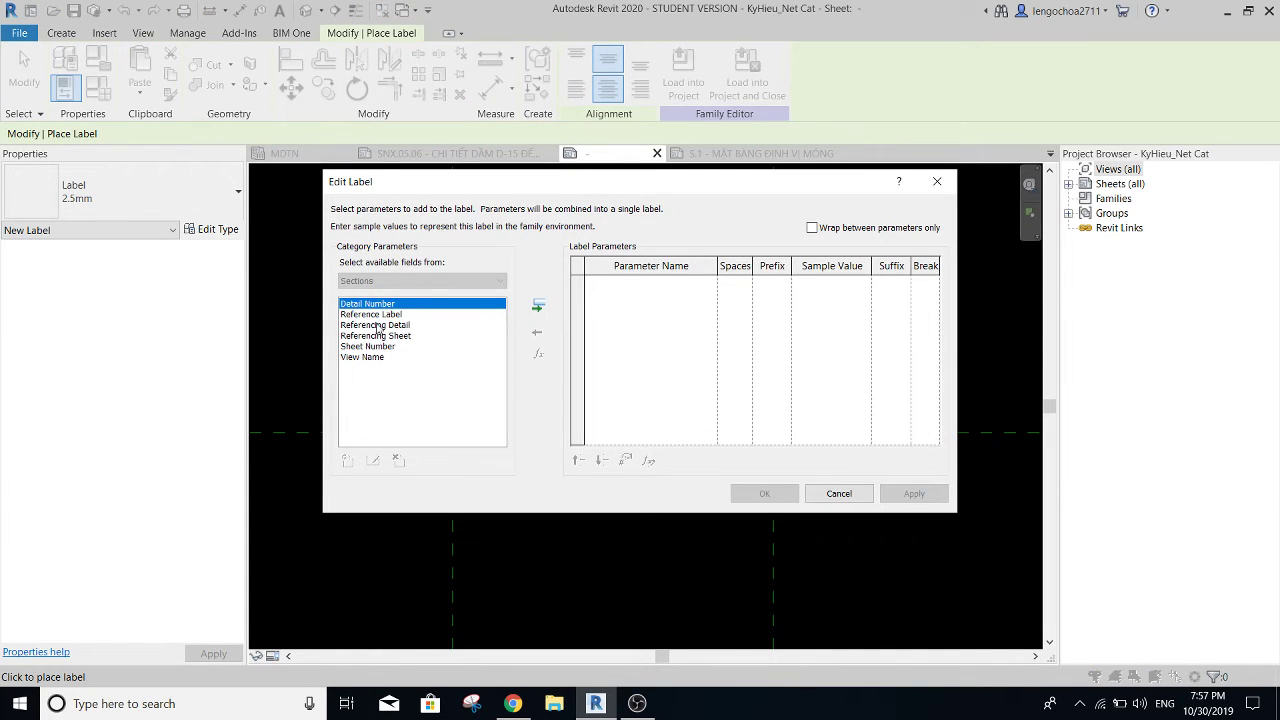
click(375, 314)
click(538, 306)
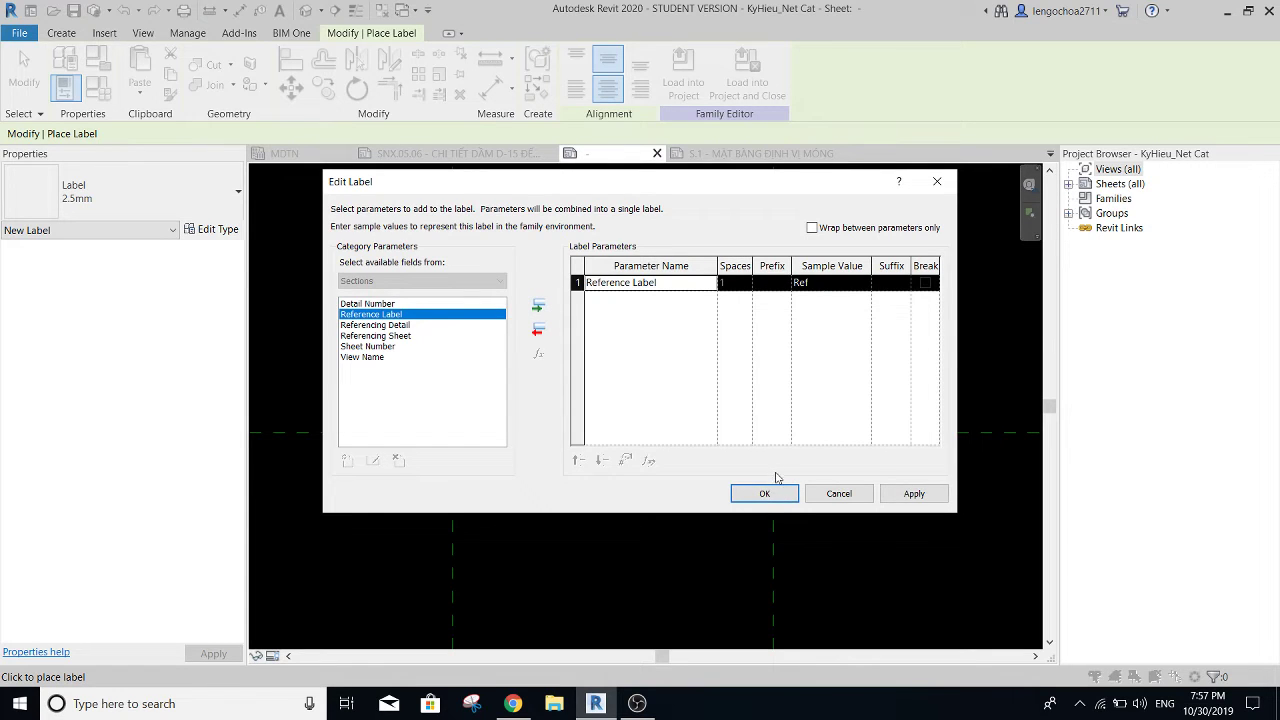
click(770, 490)
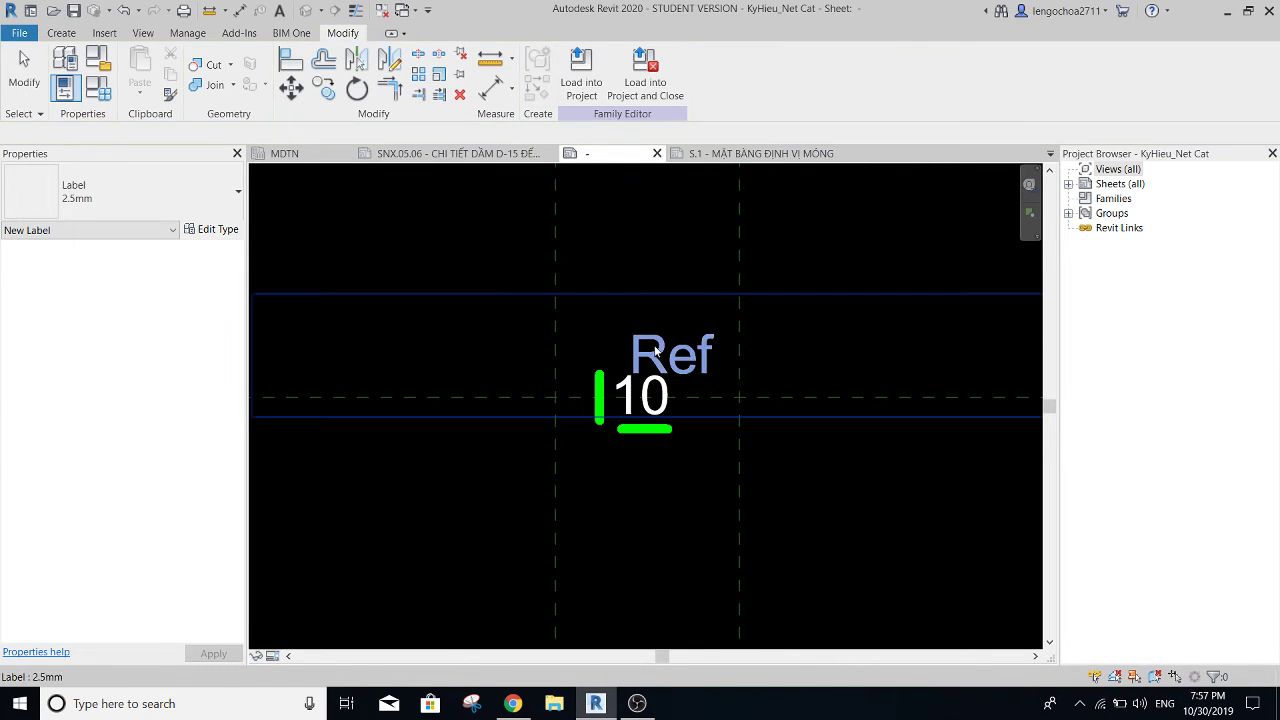
key(Escape)
- Shift the Ref label slightly right and give it a new 1mm label type with text size 1
click(657, 350)
click(186, 200)
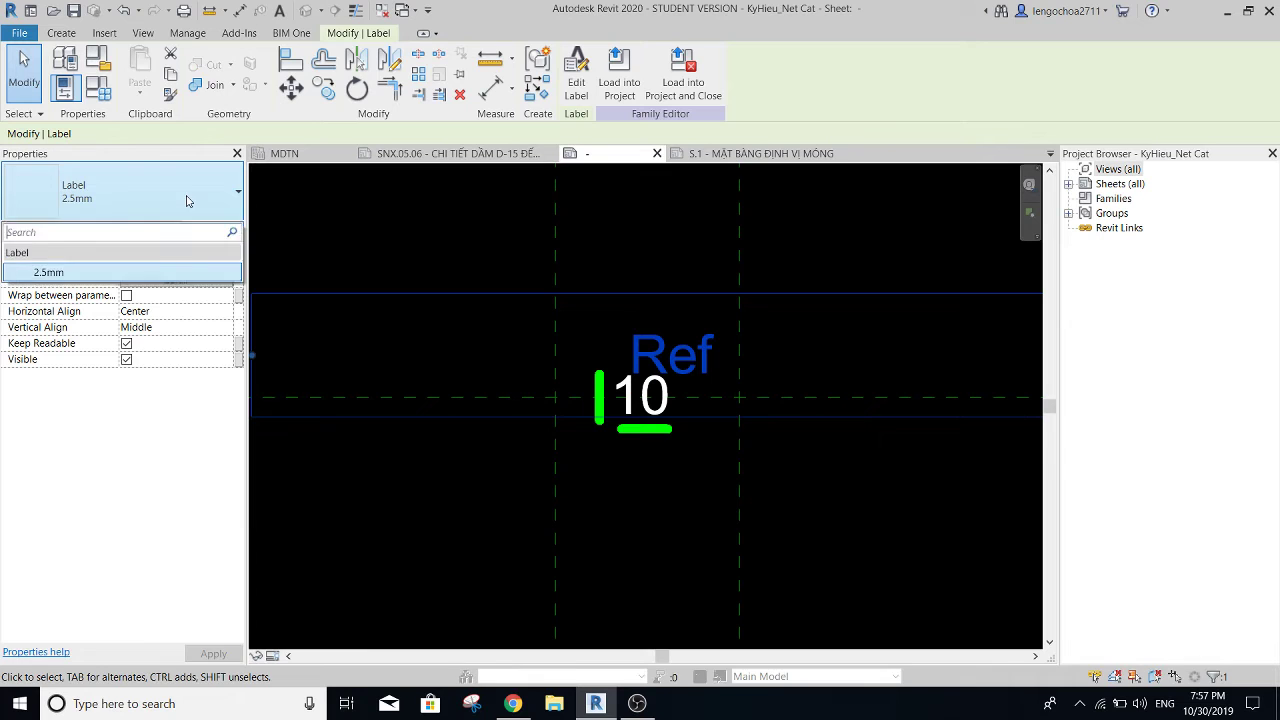
click(186, 200)
drag(657, 288, 674, 313)
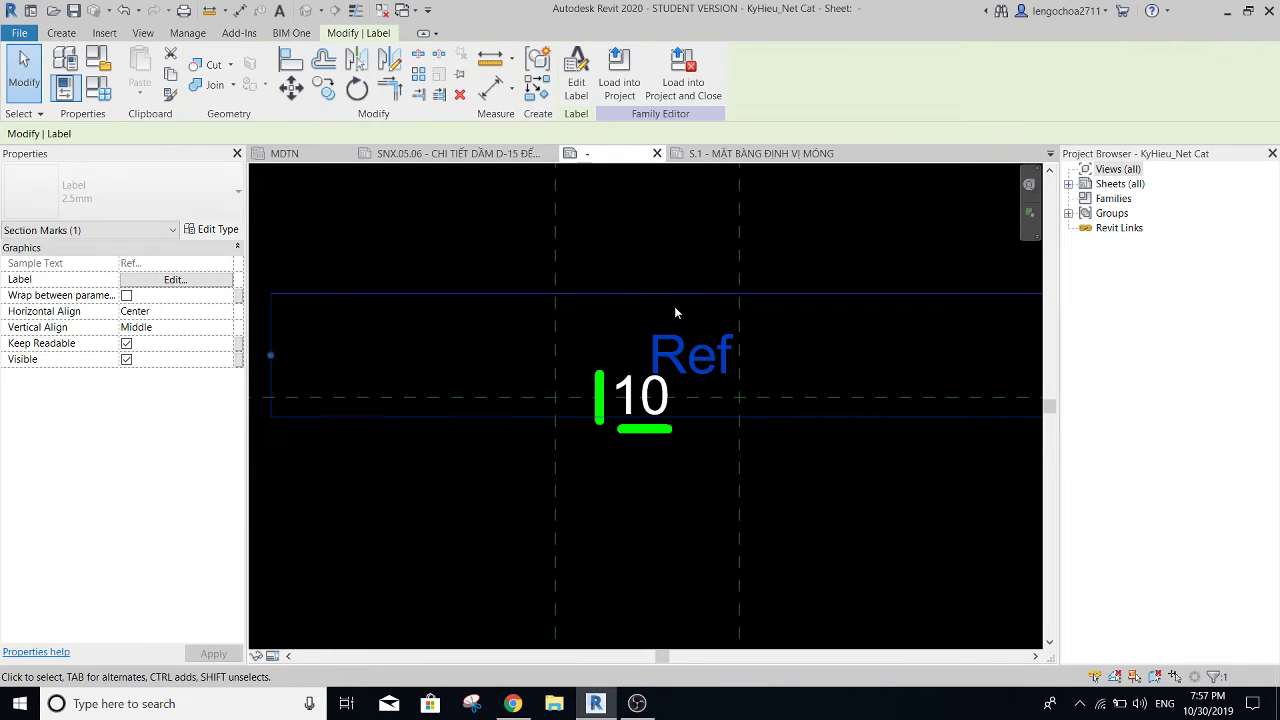
click(211, 229)
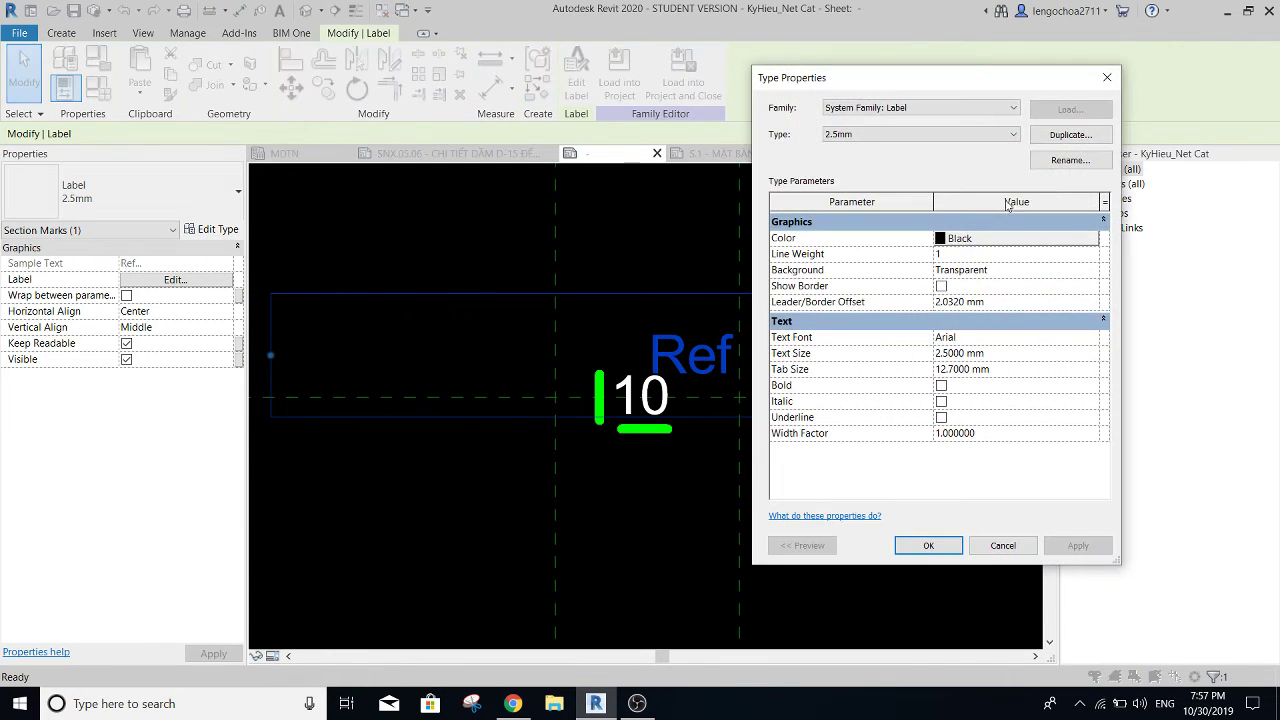
click(1066, 136)
text(1mm)
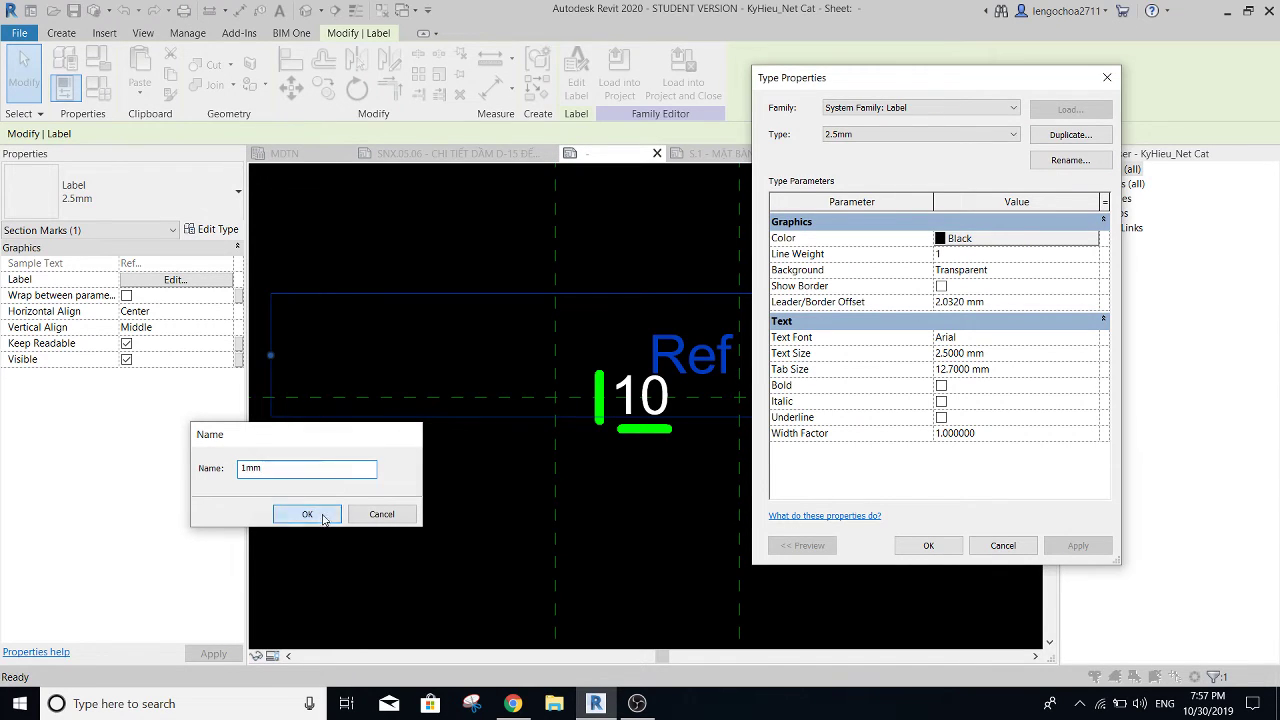
click(307, 514)
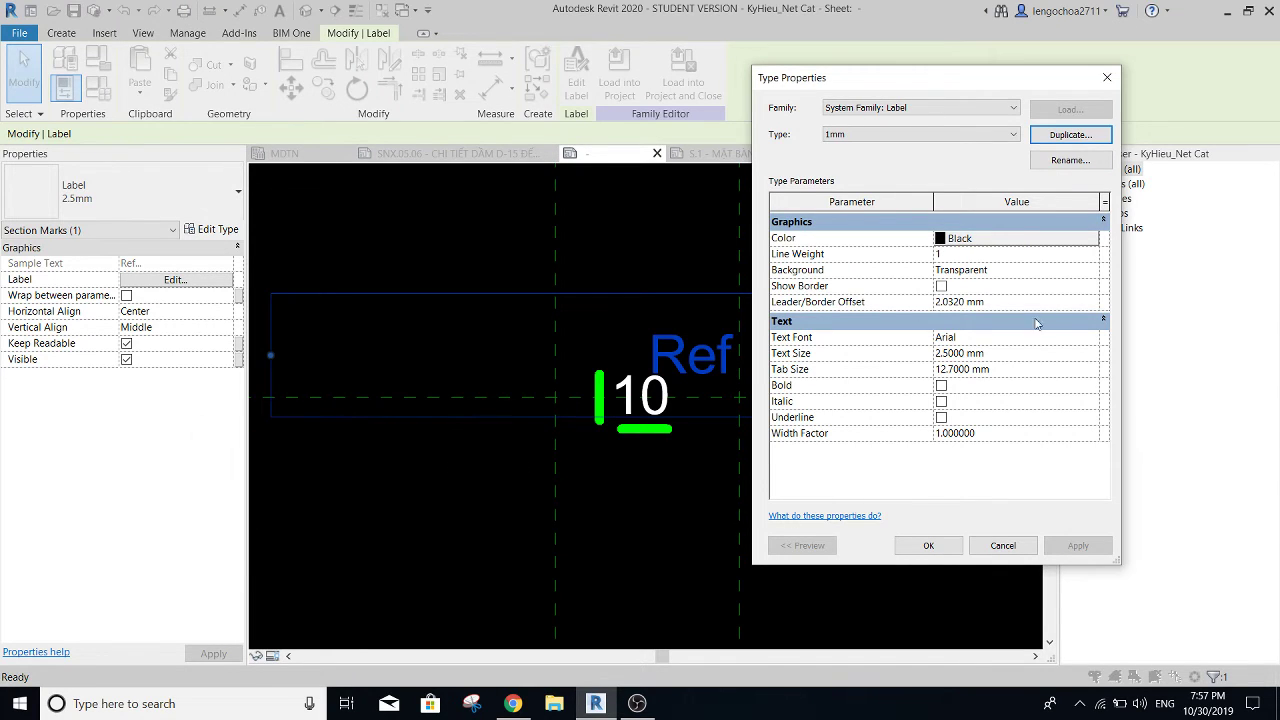
click(1005, 355)
click(930, 545)
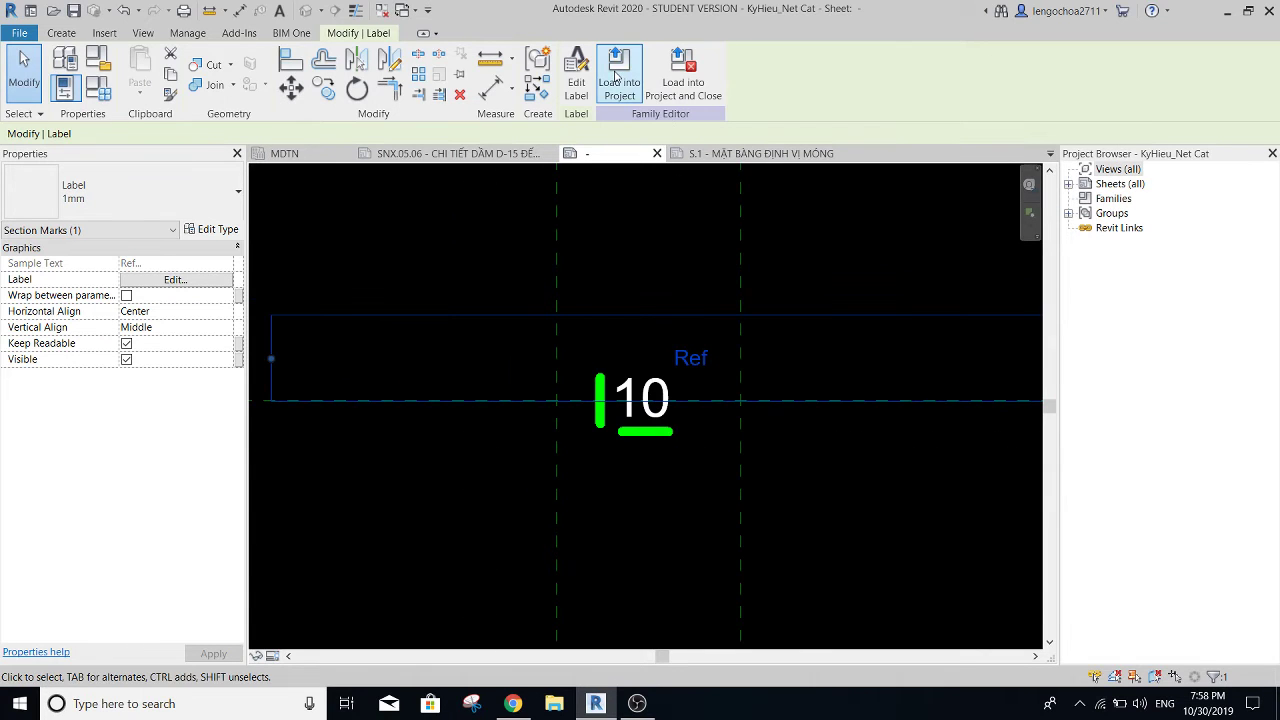
click(619, 75)
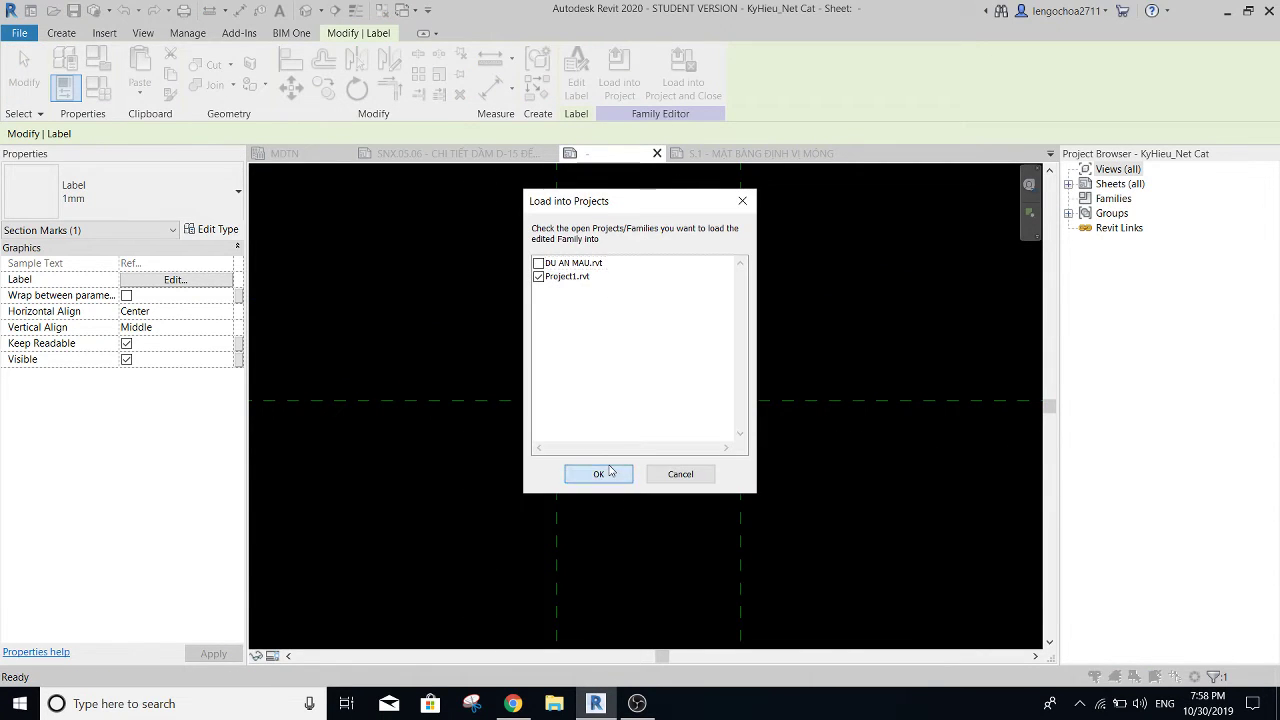
- Load the family into Project1, overwriting the existing version, and check a section mark showing Sim
click(610, 471)
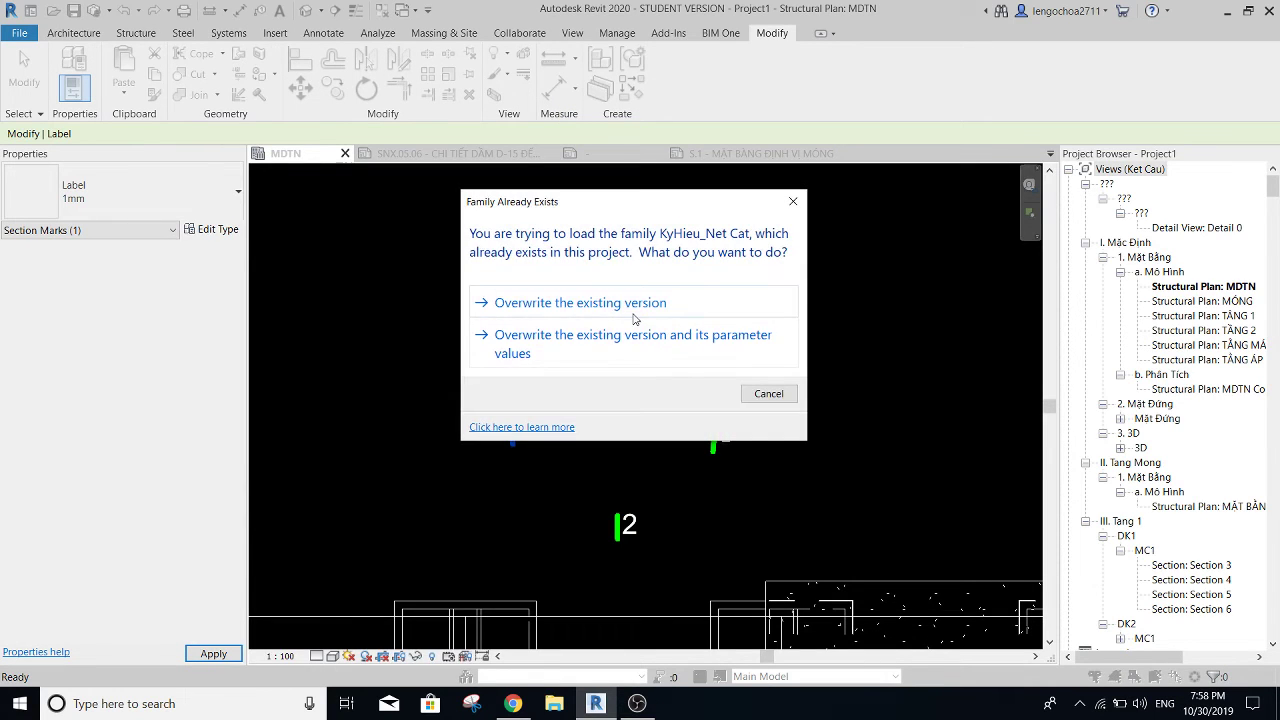
click(662, 308)
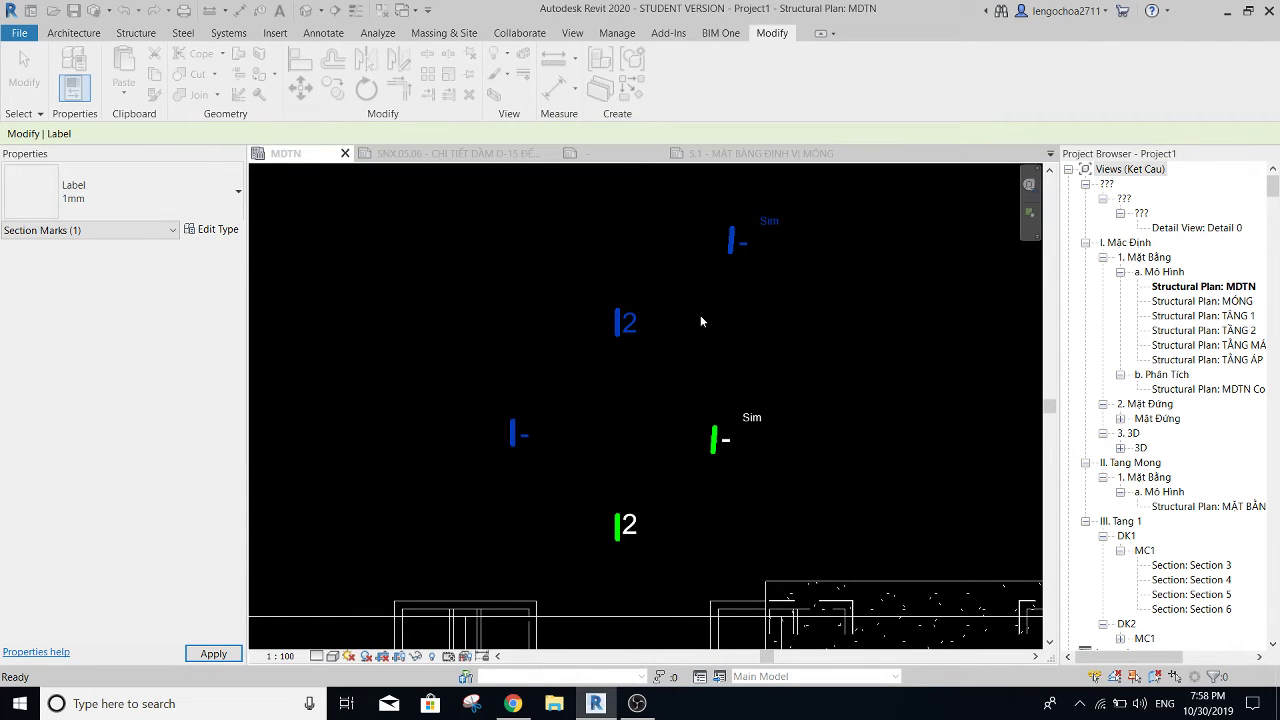
scroll(790, 211, up, 2)
key(Escape)
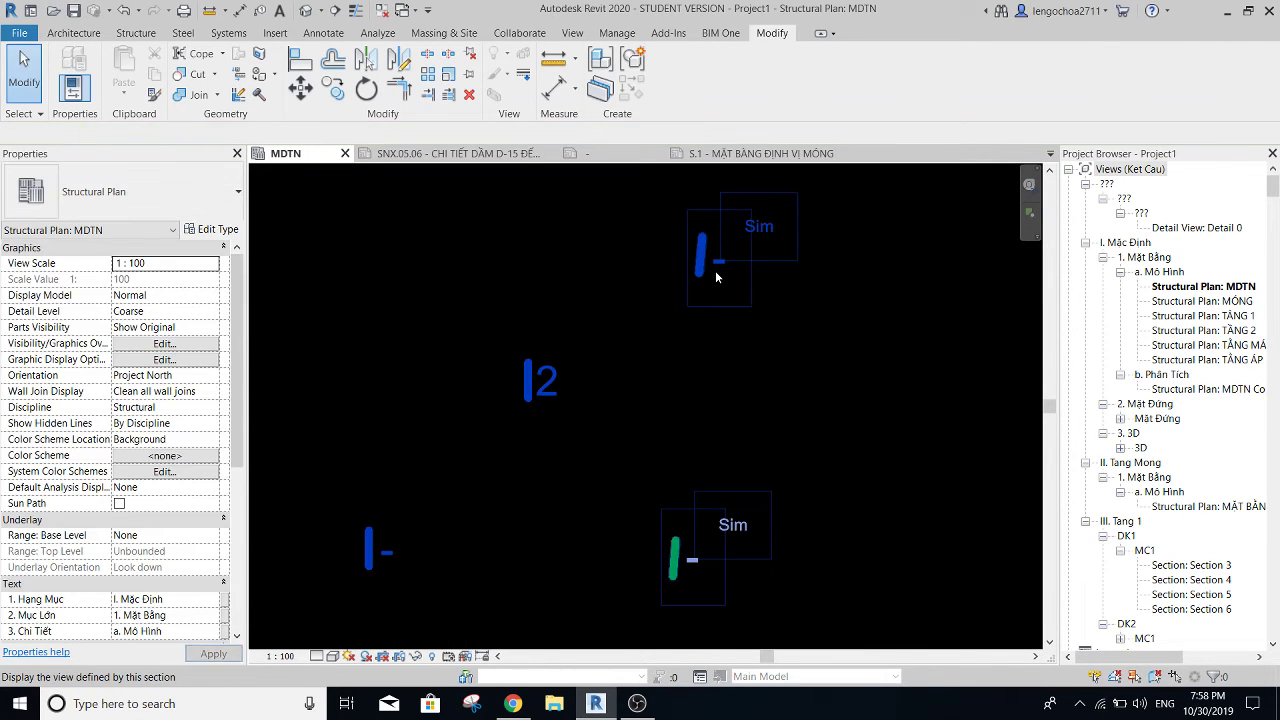
click(722, 272)
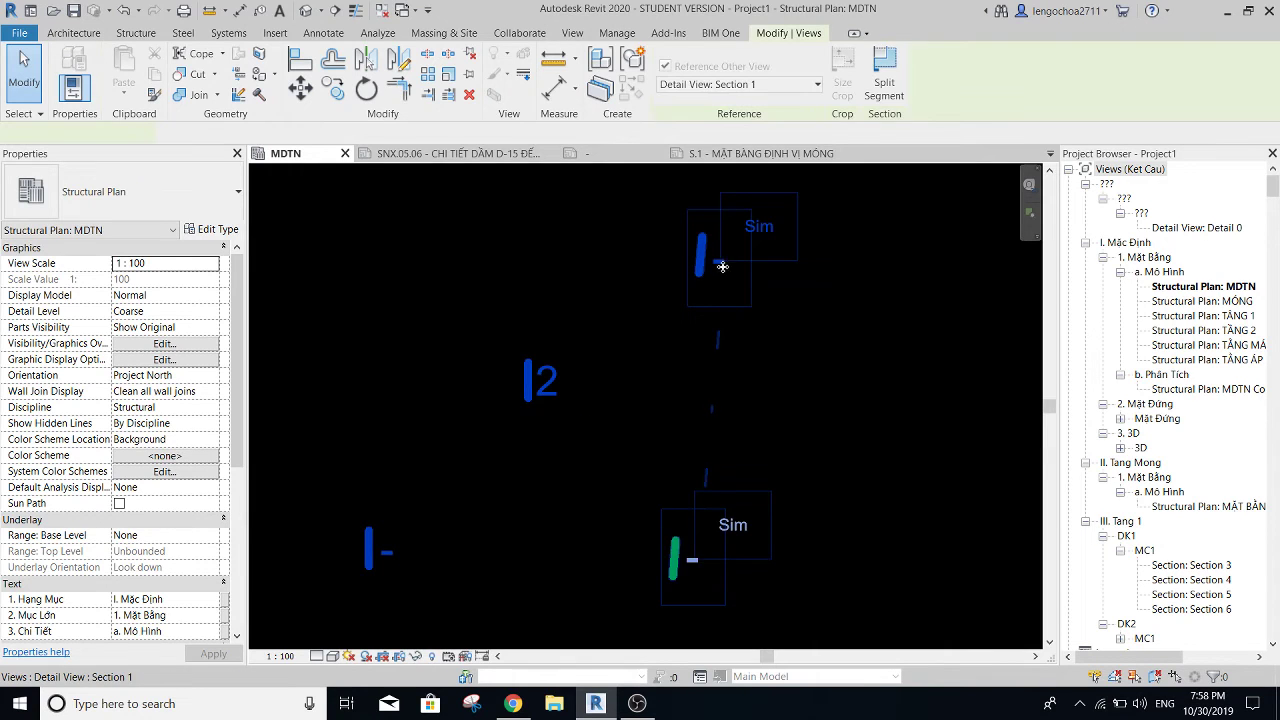
- Open sheet SNX.05.06, activate its beam detail viewport, and select section 2
scroll(722, 290, down, 1)
scroll(723, 306, down, 2)
double_click(723, 306)
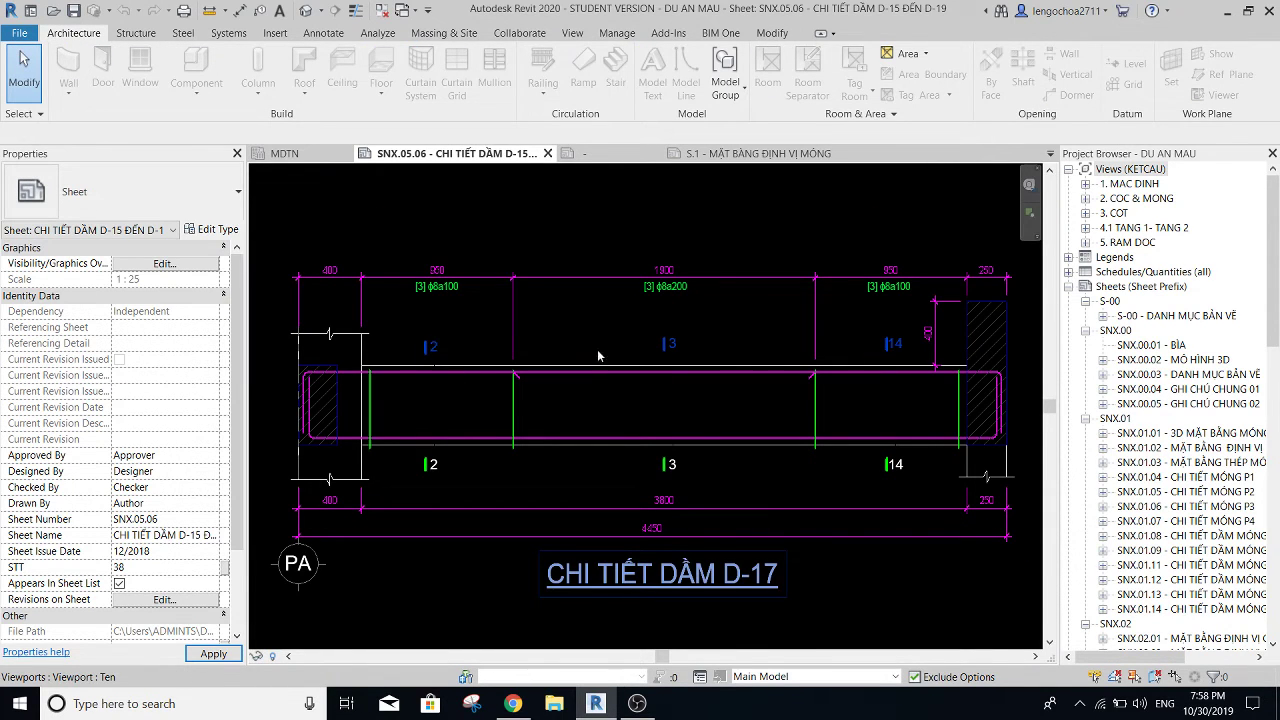
double_click(436, 354)
scroll(438, 352, up, 4)
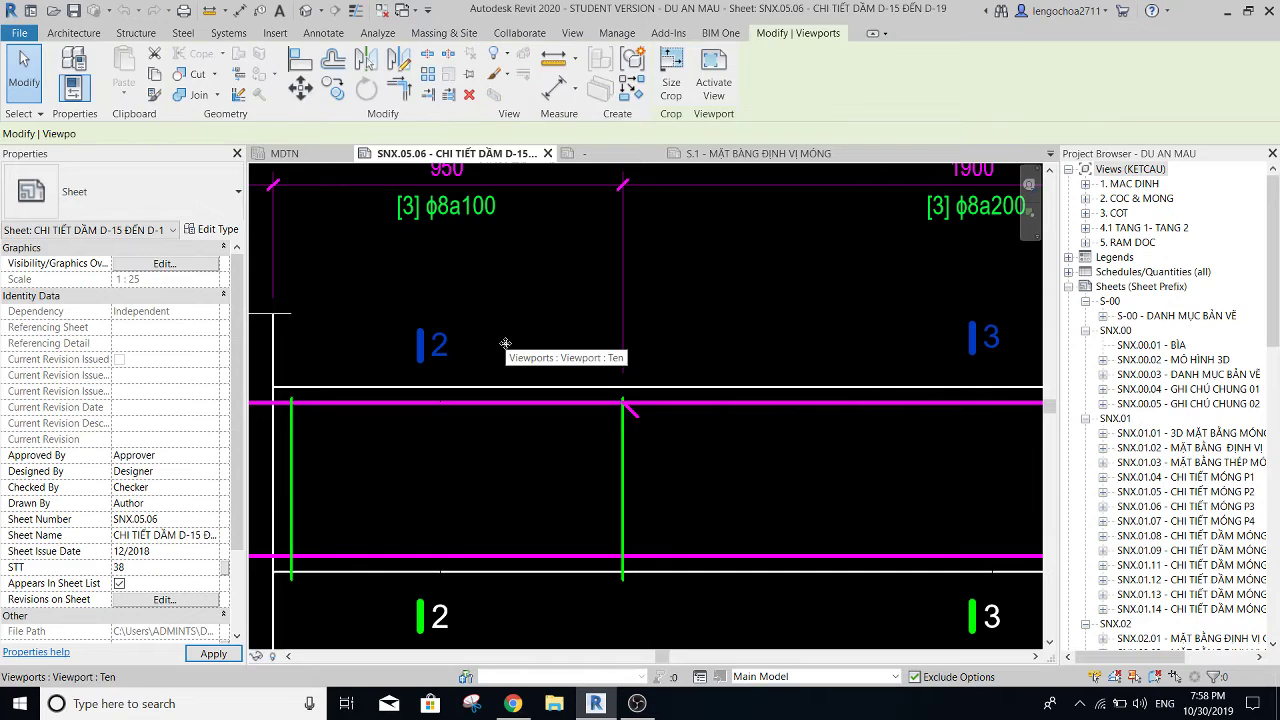
click(446, 352)
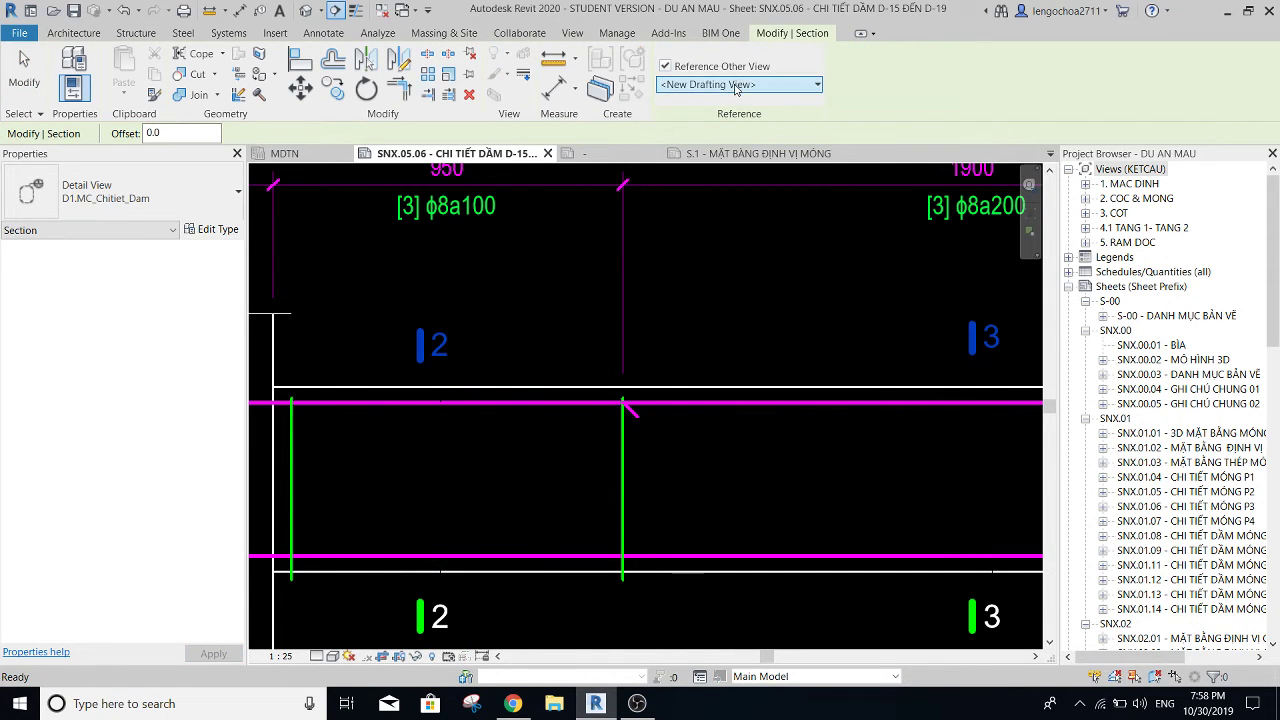
- Draw a section in the beam detail that references detail view B12_MC3
click(735, 84)
scroll(757, 183, down, 3)
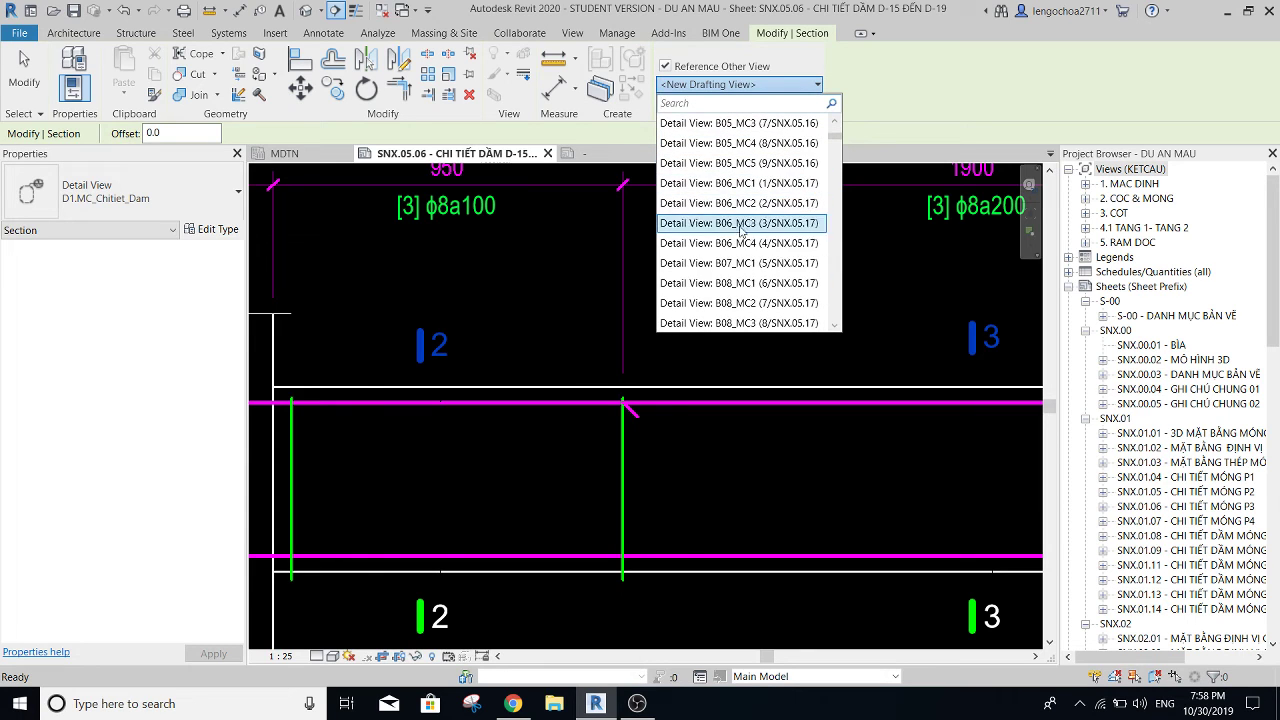
scroll(740, 250, down, 3)
scroll(720, 280, down, 3)
click(718, 268)
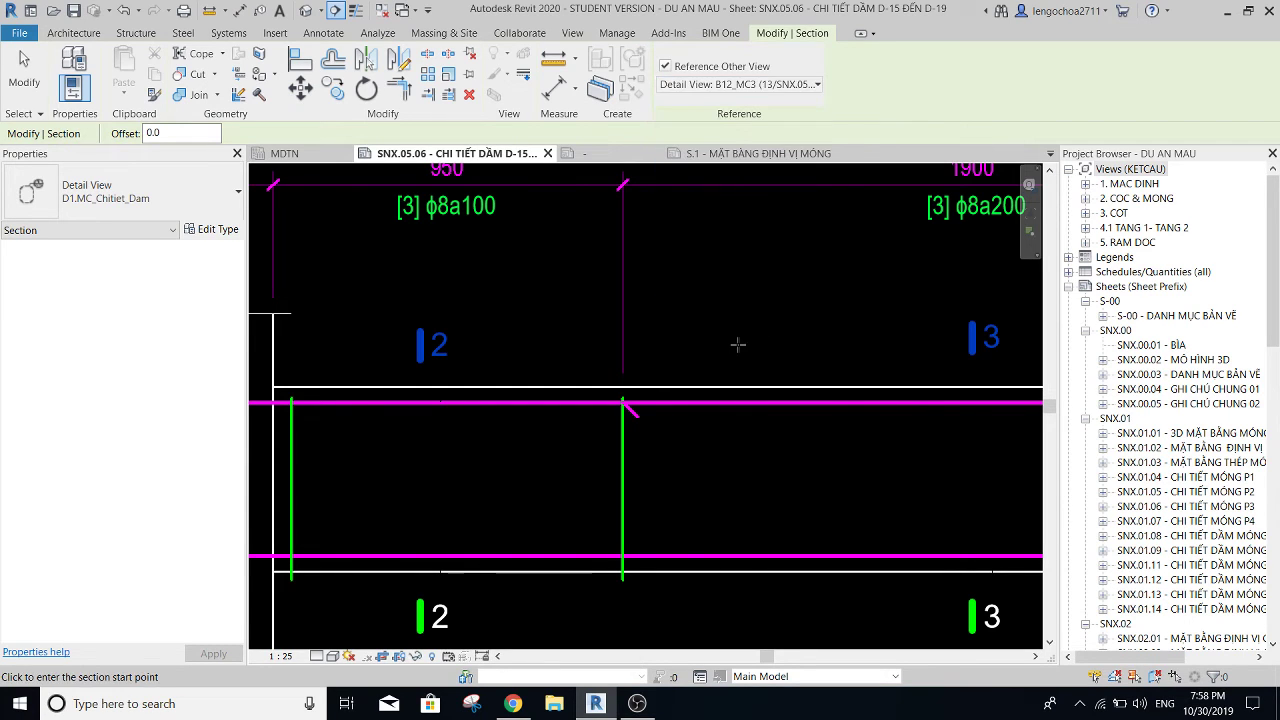
click(737, 344)
click(743, 594)
scroll(740, 450, down, 2)
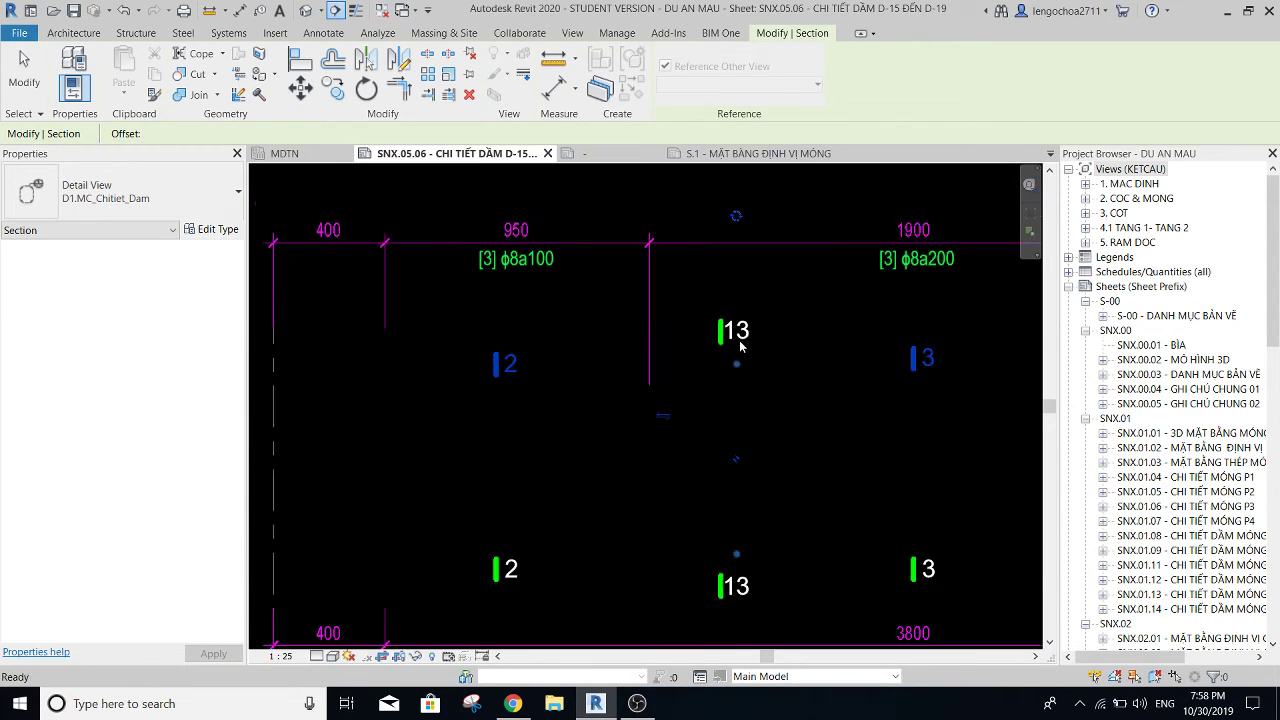
key(Escape)
- Delete the new section numbered 13 and switch back to the MDTN plan
scroll(737, 380, up, 1)
key(Escape)
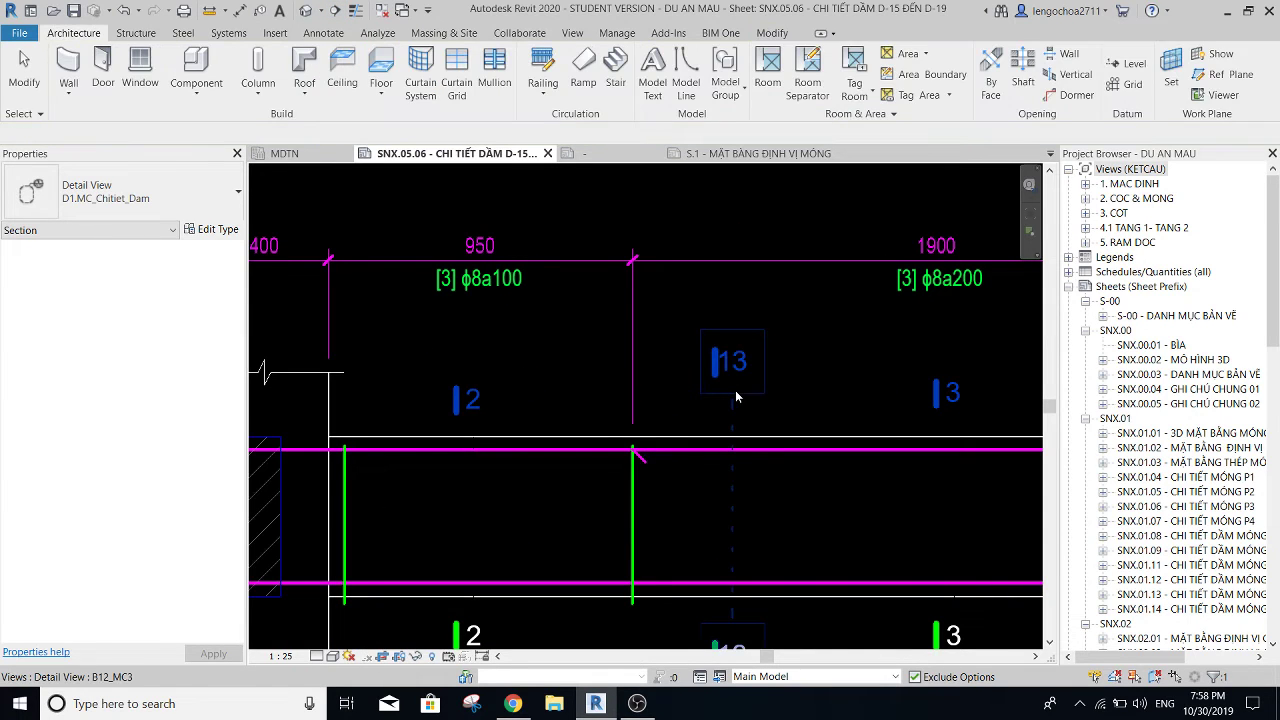
click(740, 390)
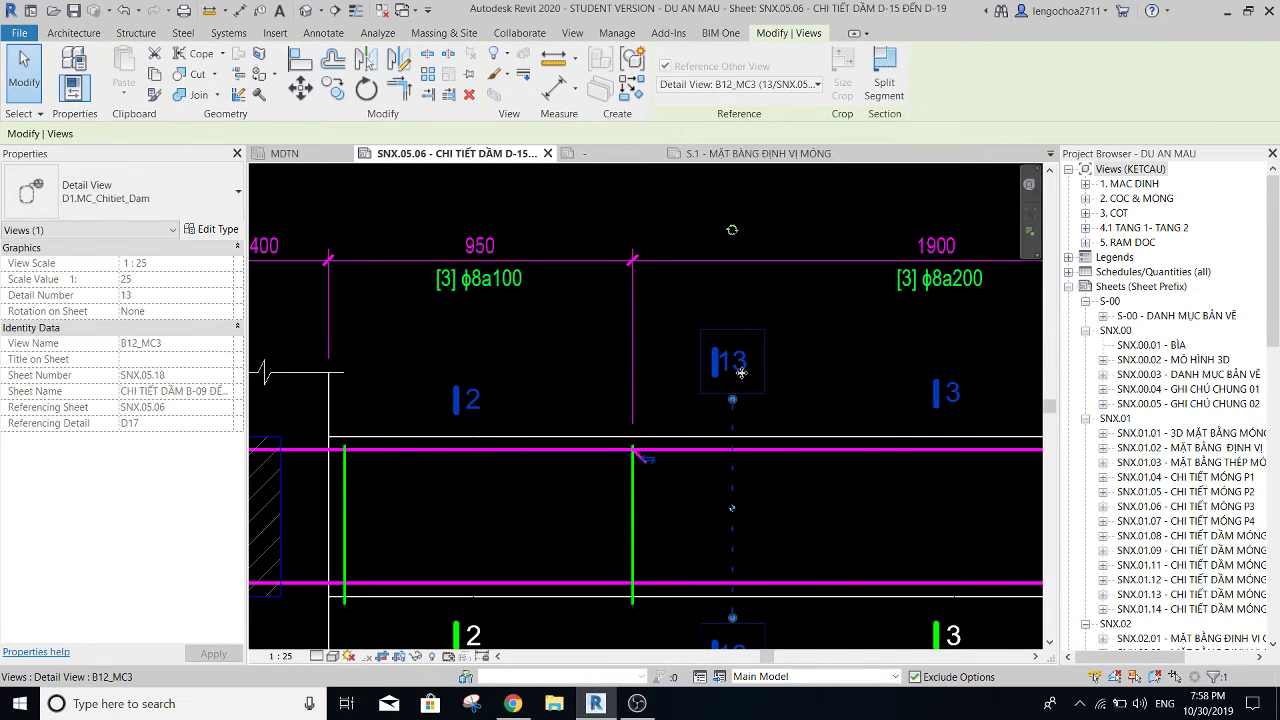
scroll(548, 383, down, 2)
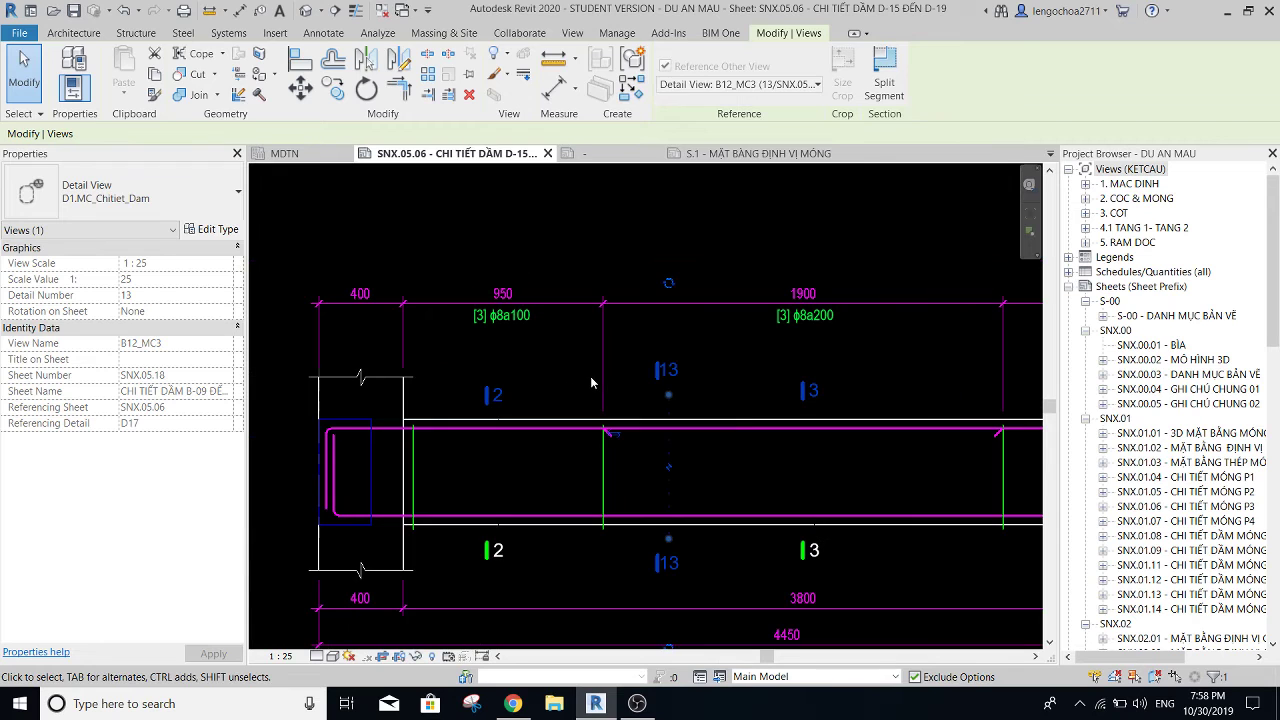
key(Delete)
scroll(671, 369, up, 2)
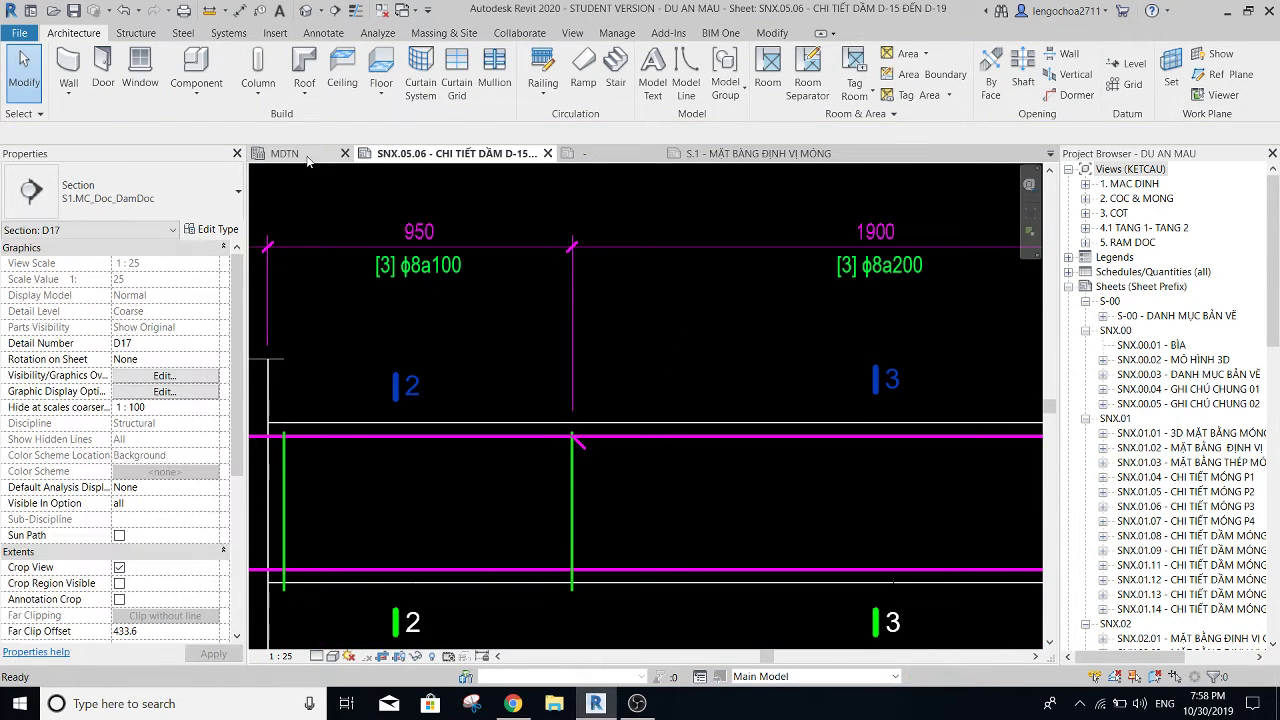
key(ctrl+Tab)
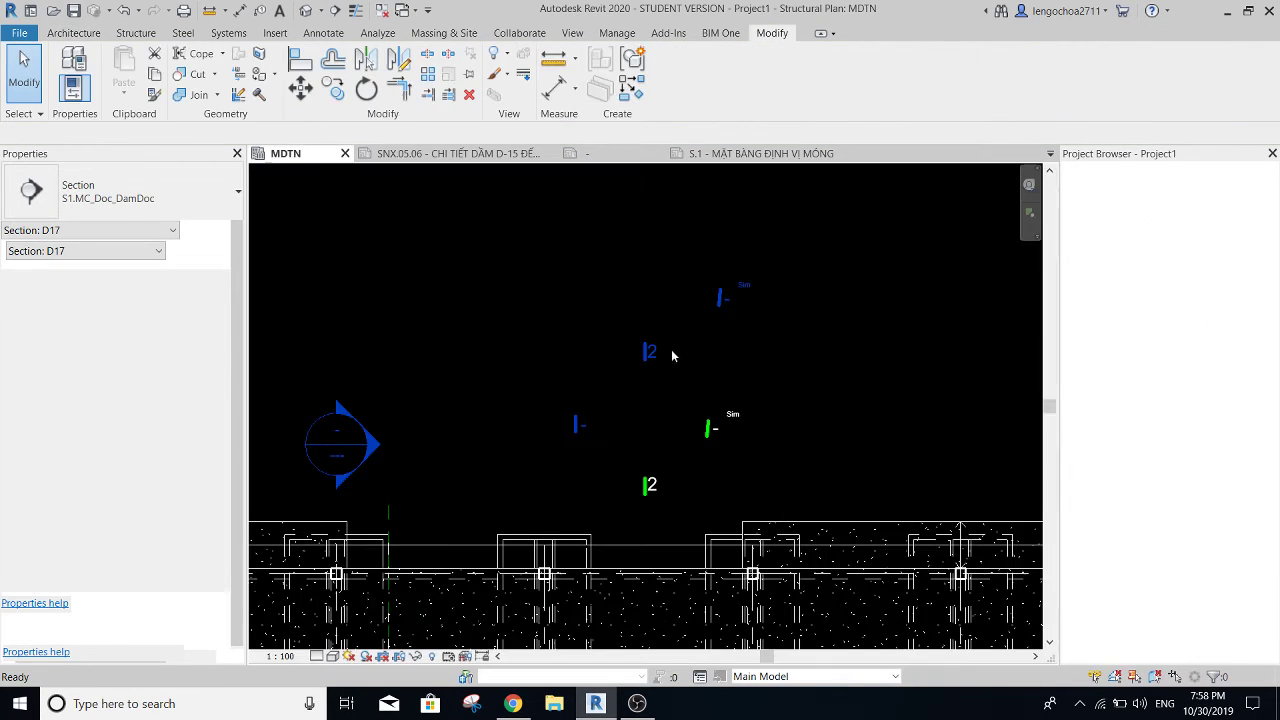
key(Escape)
scroll(715, 300, up, 1)
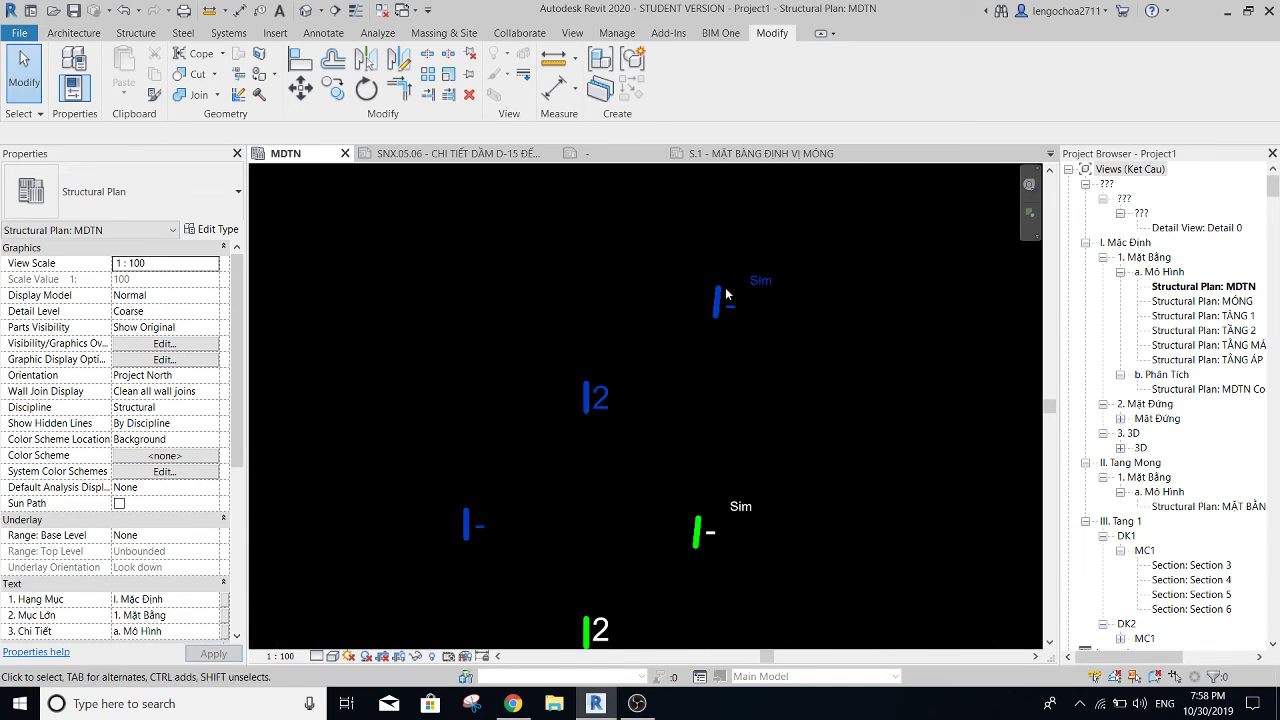
scroll(715, 300, up, 1)
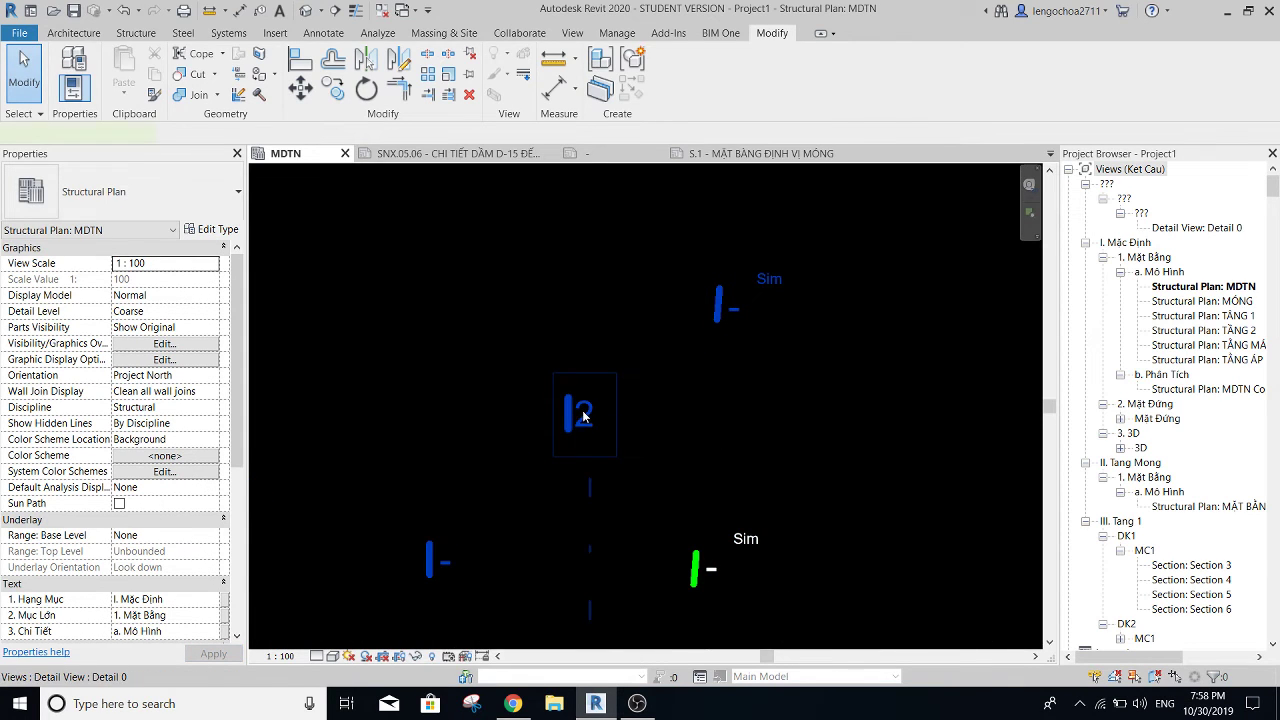
click(584, 416)
click(212, 229)
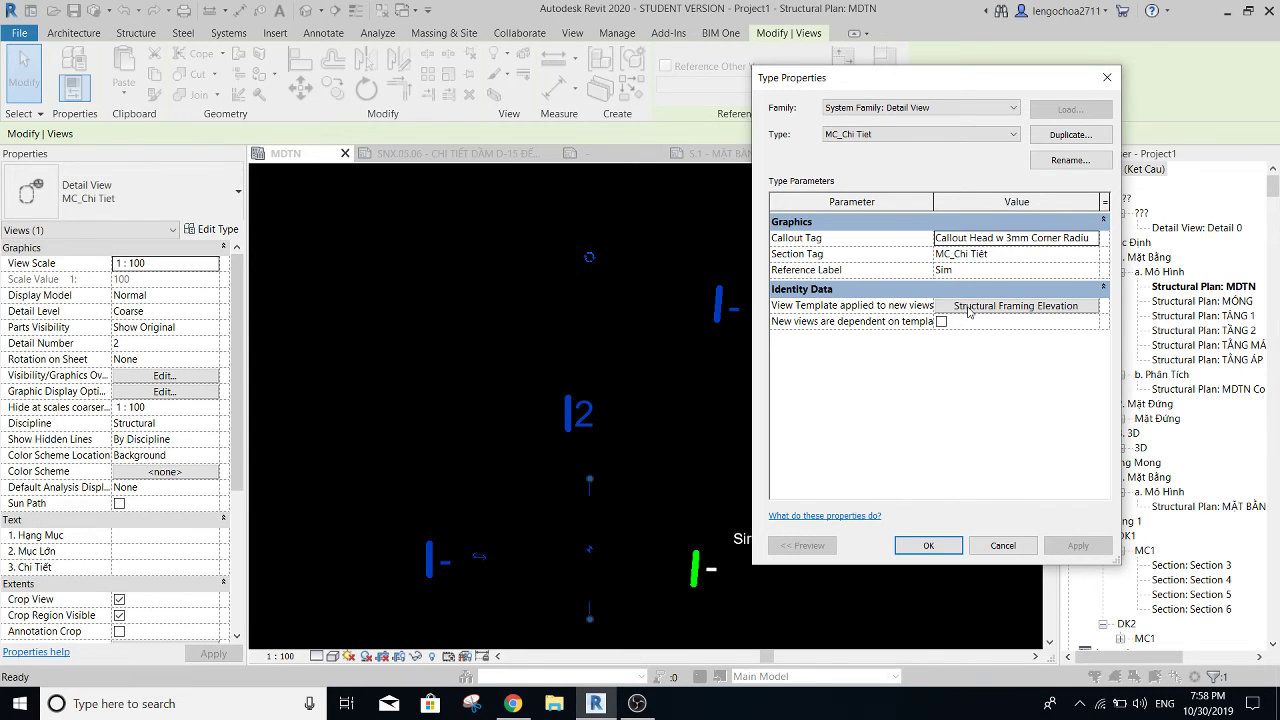
click(963, 310)
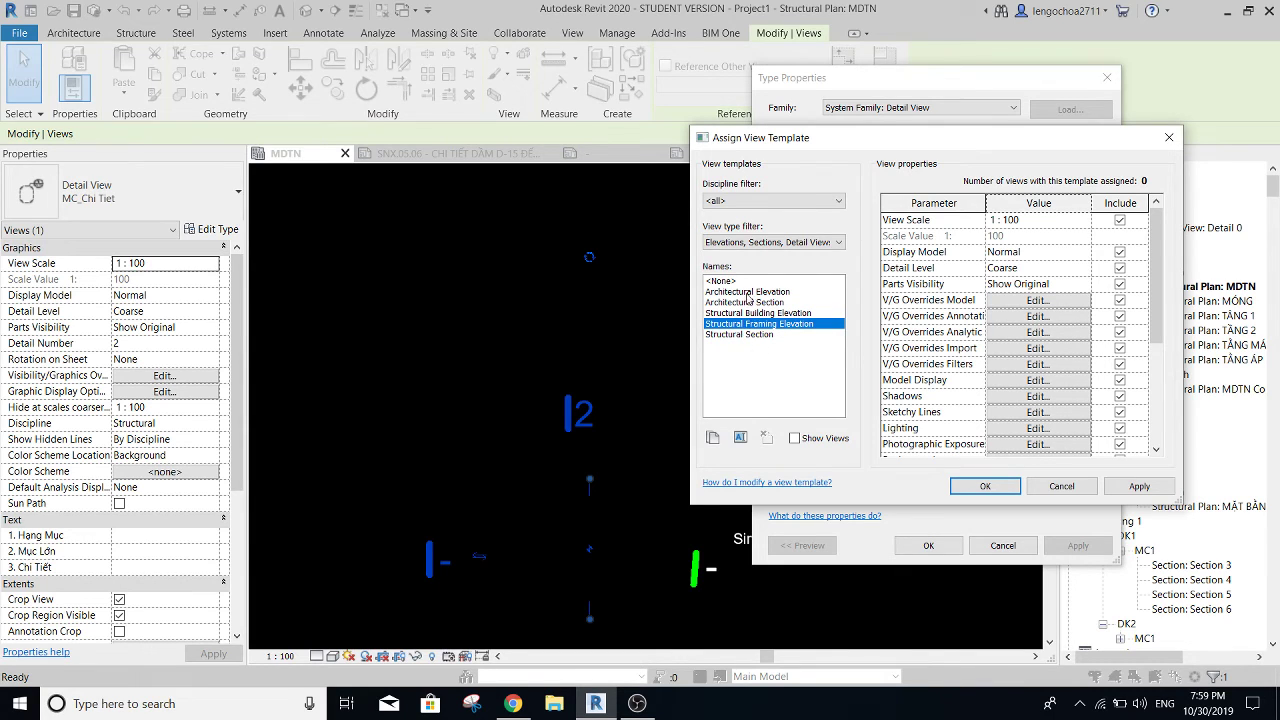
double_click(812, 324)
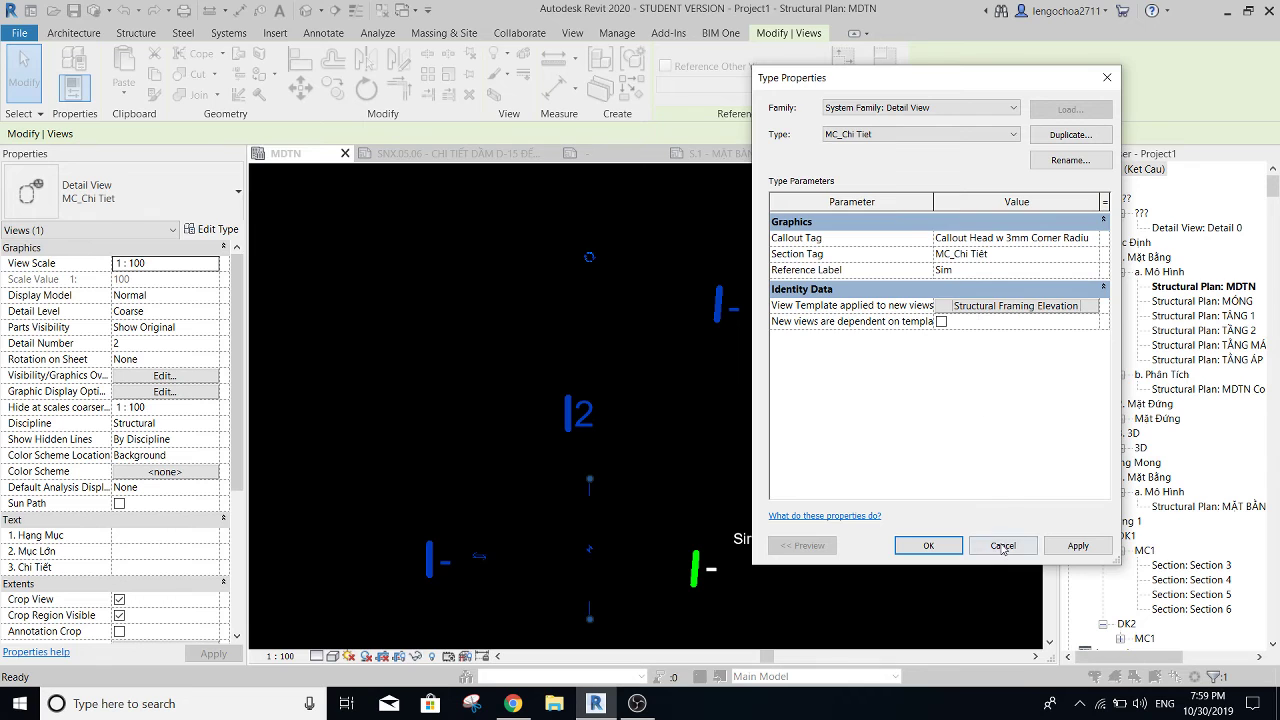
click(941, 322)
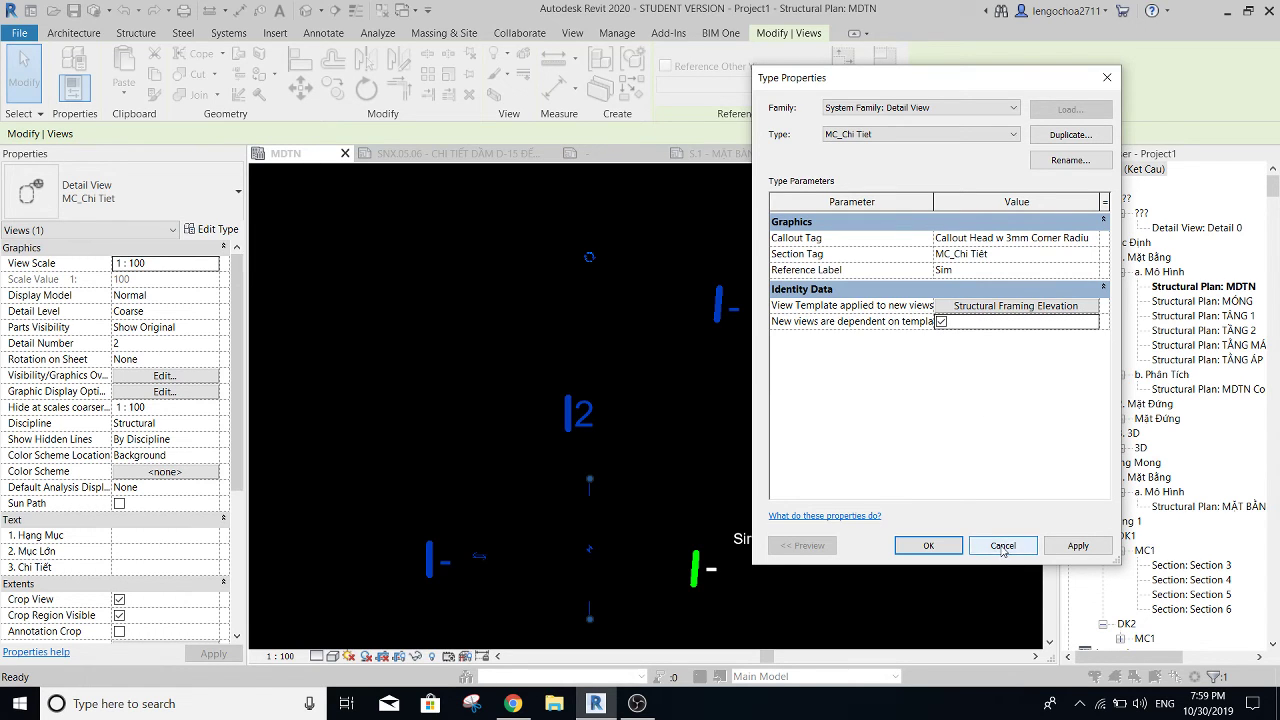
click(928, 545)
scroll(826, 312, down, 2)
middle_drag(843, 347, 786, 317)
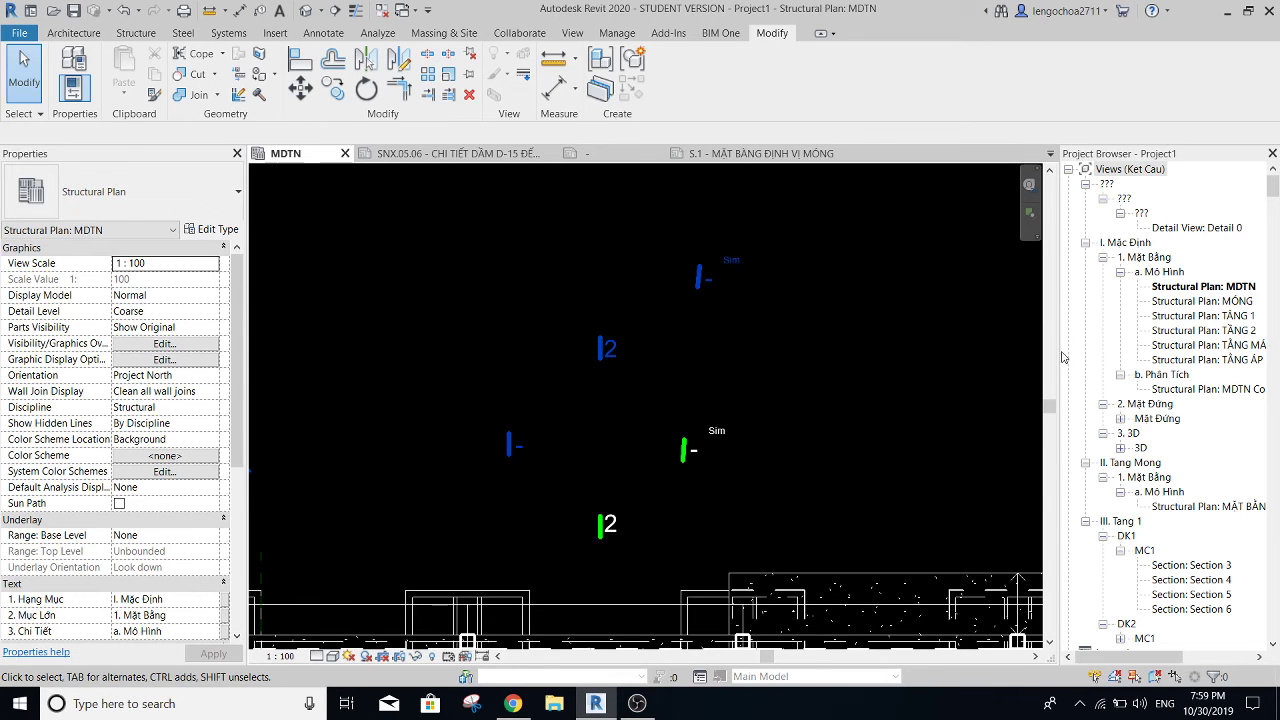
- Return to sheet SNX.05.06 and select the D17 beam section viewport
click(430, 153)
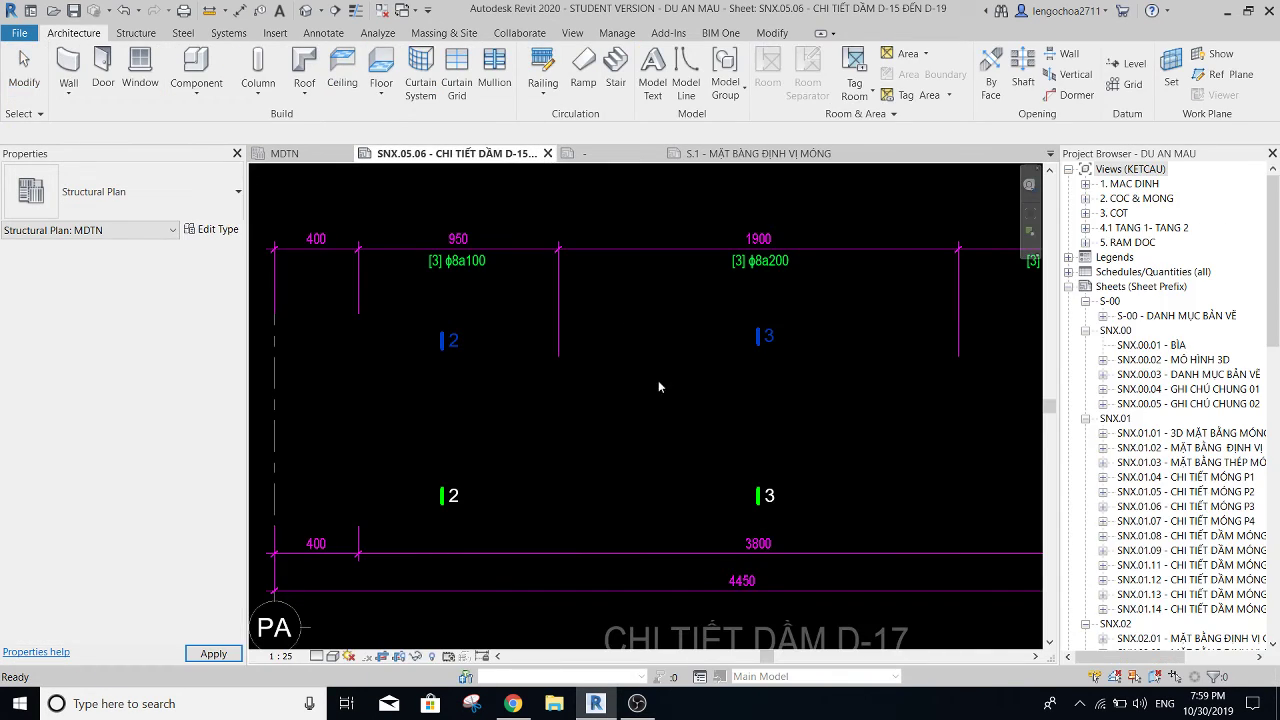
scroll(666, 301, down, 2)
middle_drag(729, 414, 731, 283)
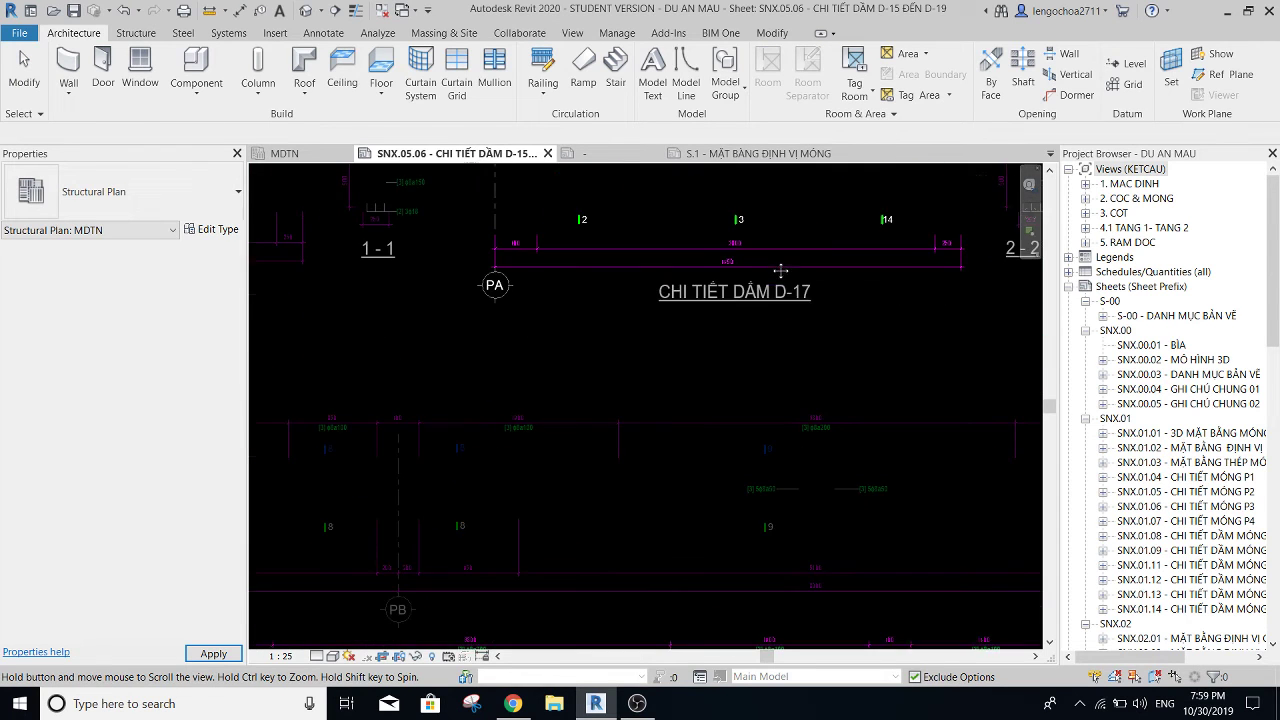
scroll(713, 388, down, 2)
middle_drag(713, 388, 706, 337)
scroll(637, 380, up, 2)
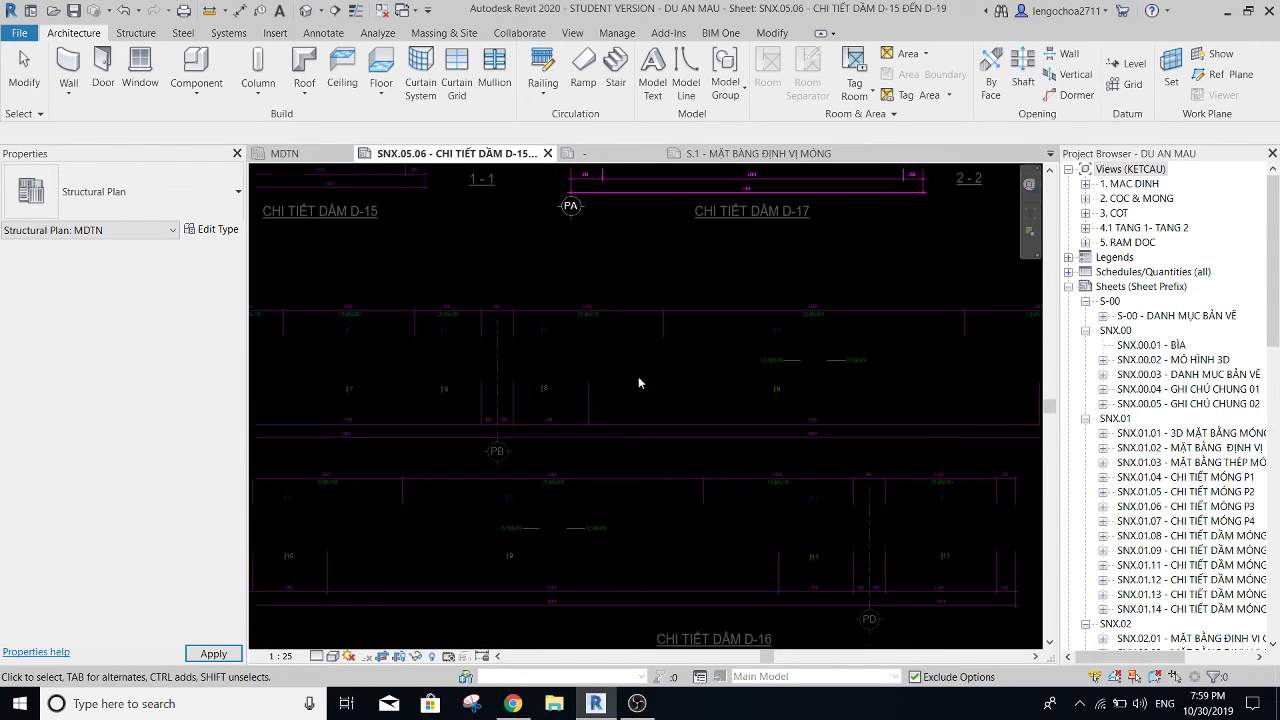
scroll(730, 386, down, 1)
scroll(717, 381, down, 1)
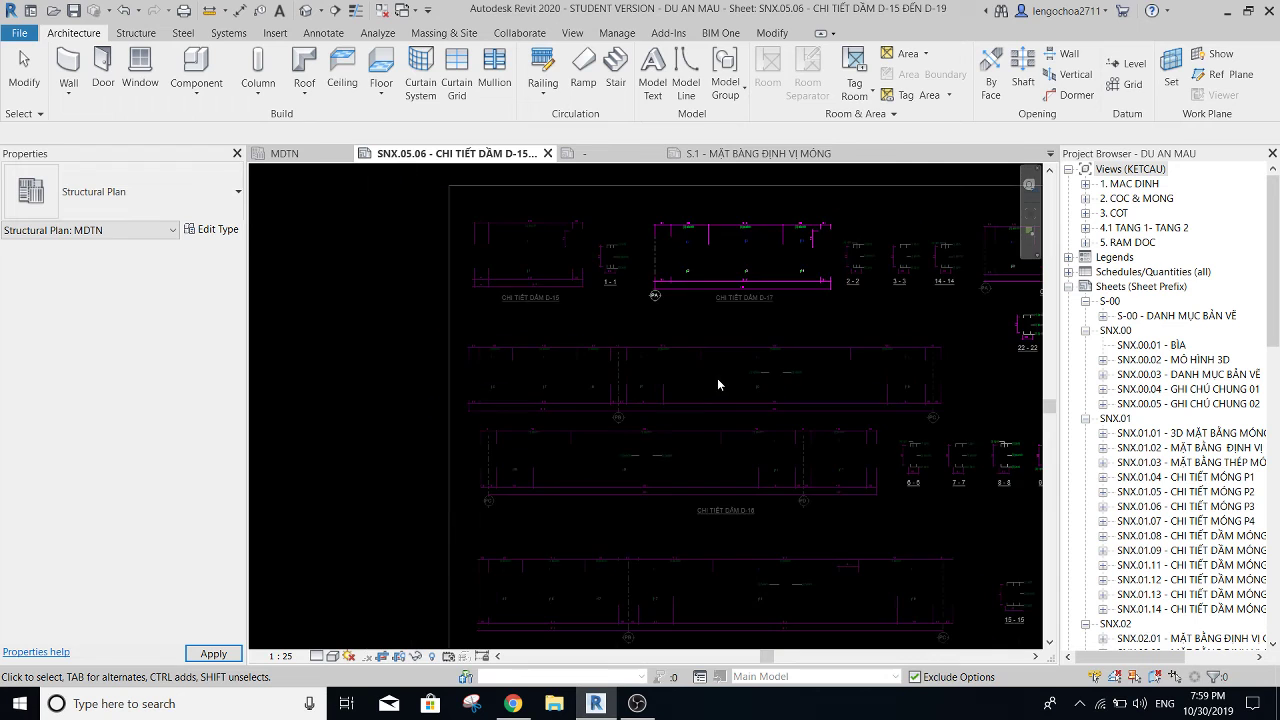
scroll(720, 377, down, 1)
scroll(729, 390, down, 1)
click(729, 385)
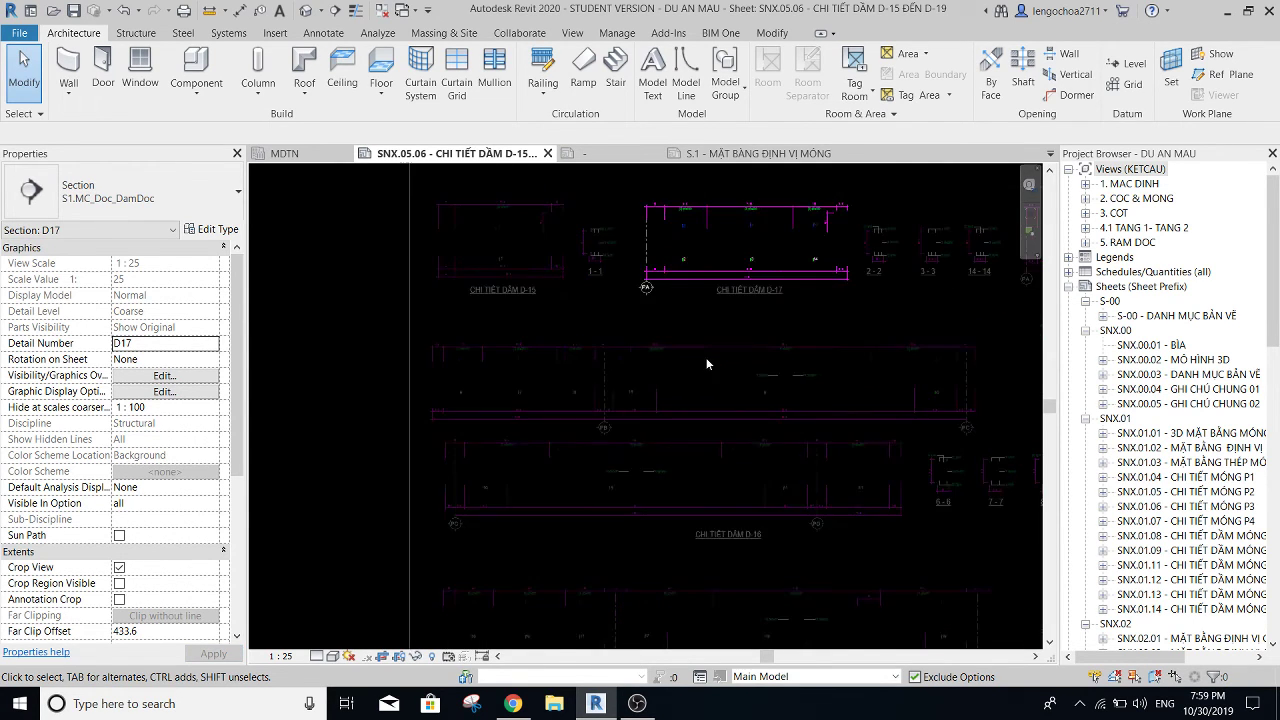
- Expand 4.1 TANG 1- TANG 2 and c. Chi Tiet Dam T4 in the Project Browser and select Section: B02
scroll(706, 363, up, 1)
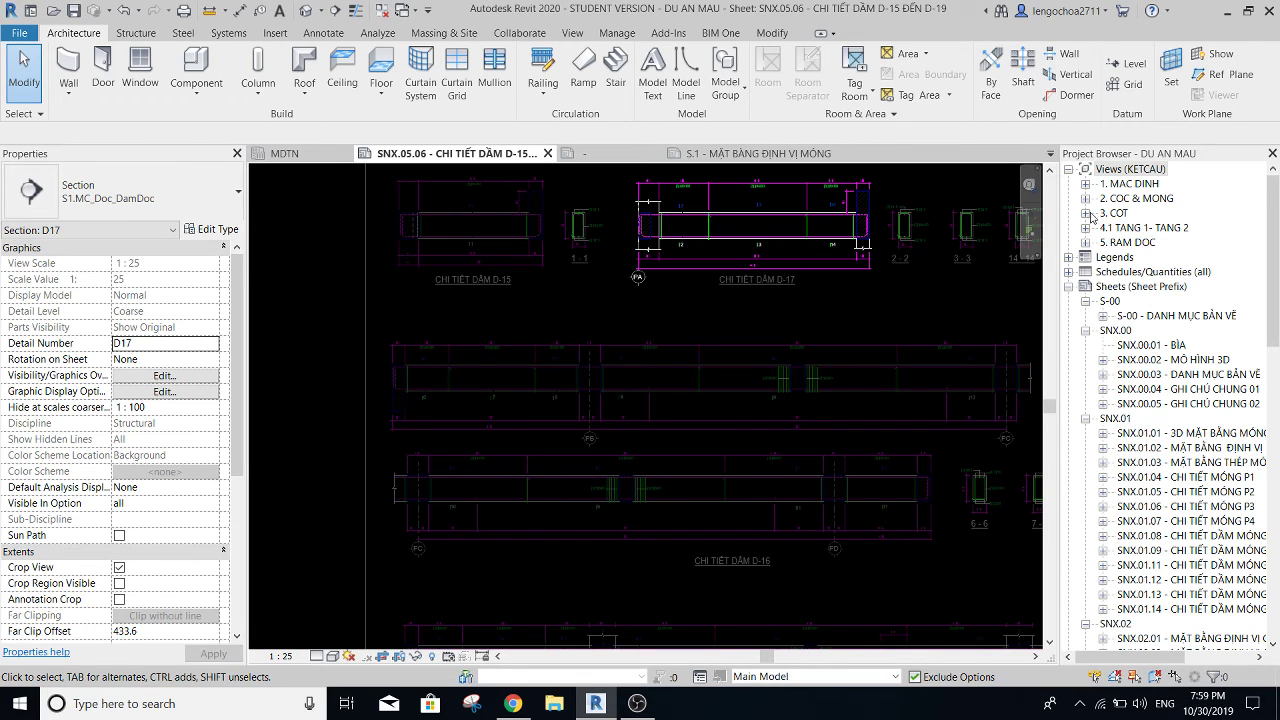
click(1087, 228)
scroll(1155, 440, down, 4)
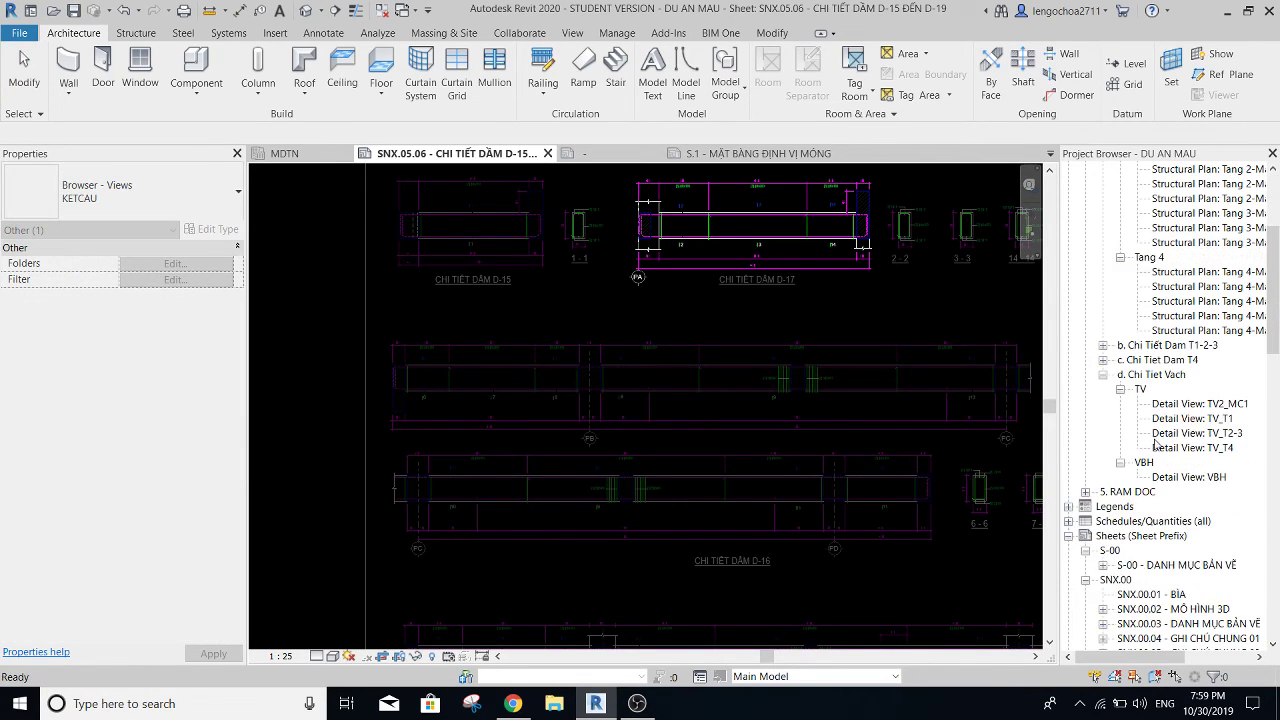
click(1103, 360)
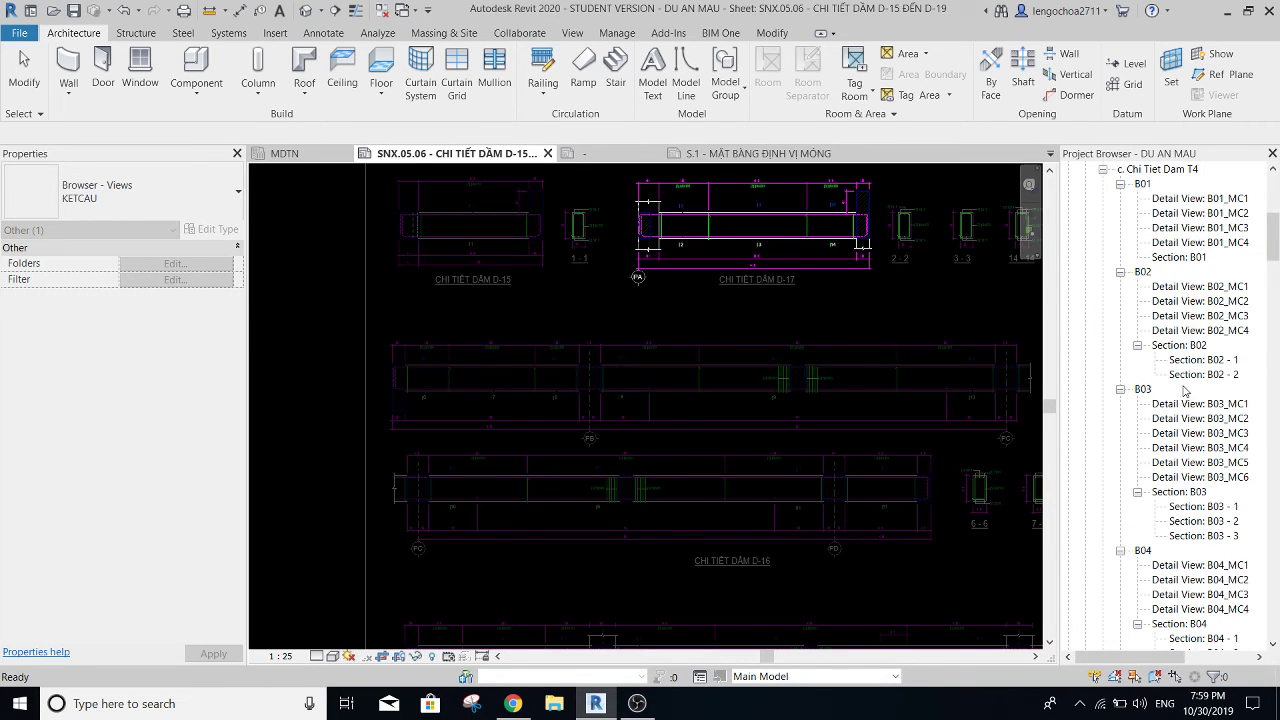
click(1180, 345)
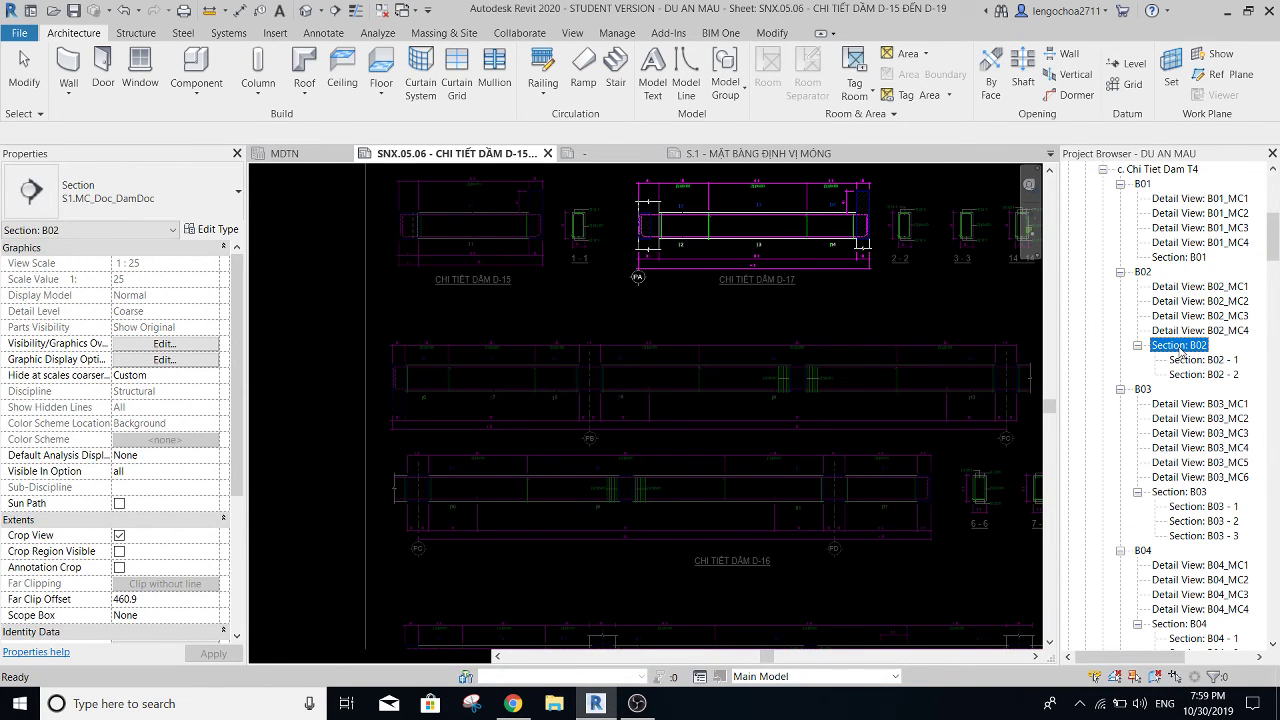
- Open section B02 and duplicate it as a dependent view
double_click(1180, 345)
click(1210, 375)
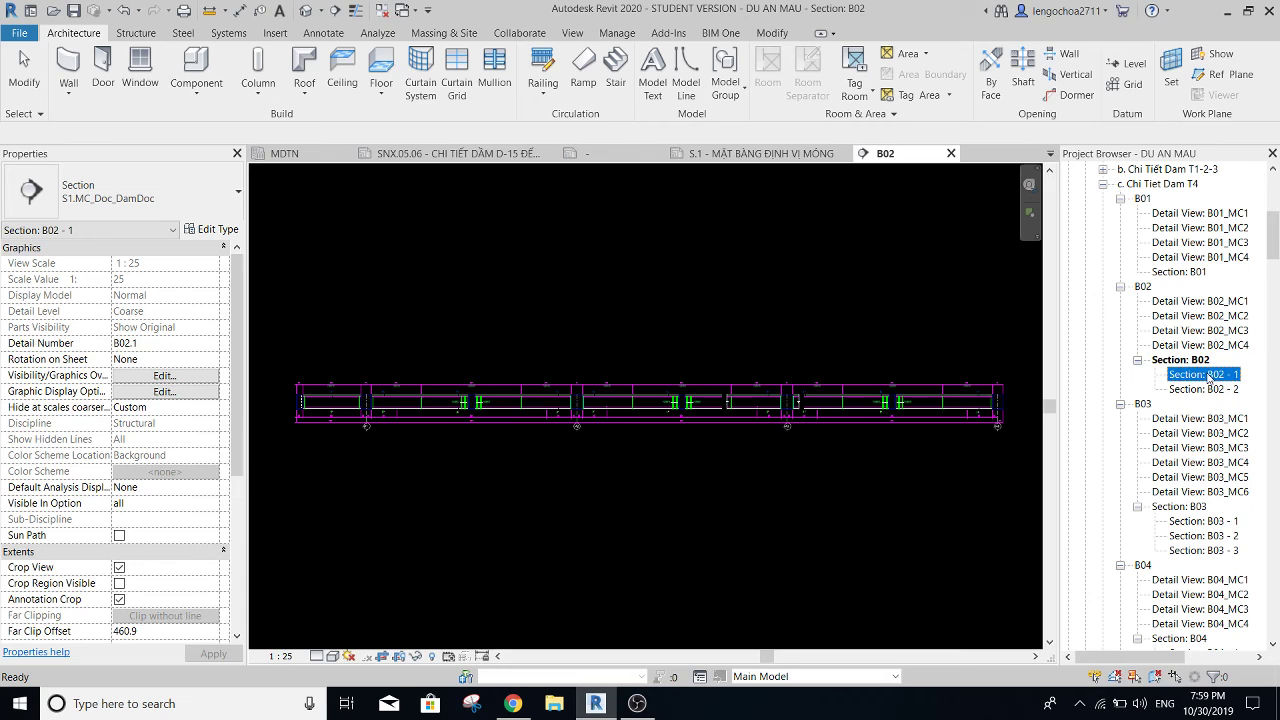
click(1190, 364)
right_click(1190, 364)
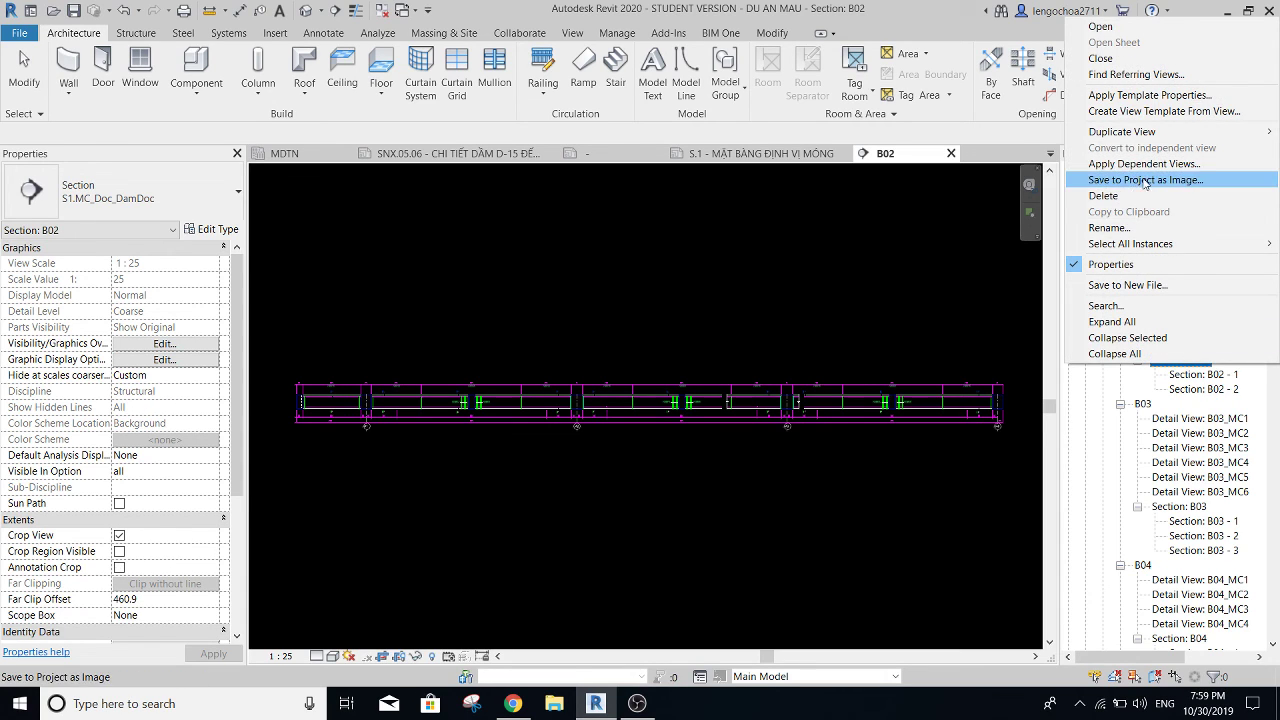
mouse_move(1122, 131)
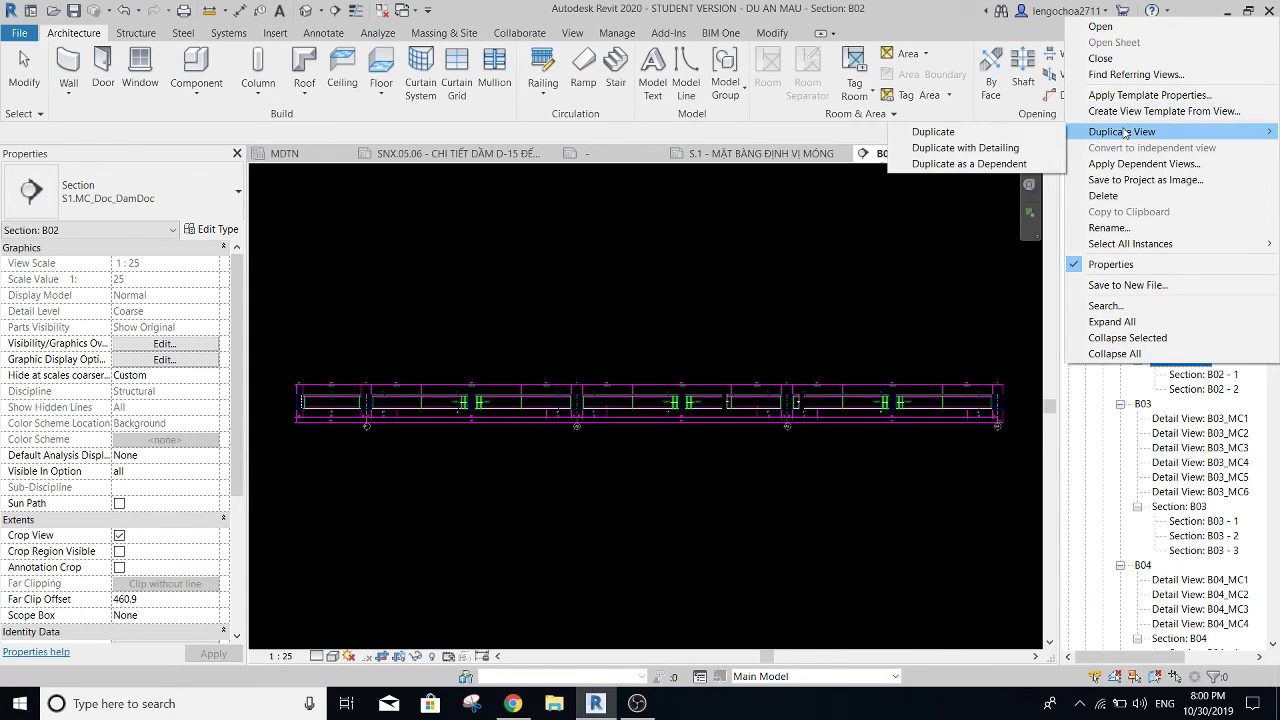
click(997, 164)
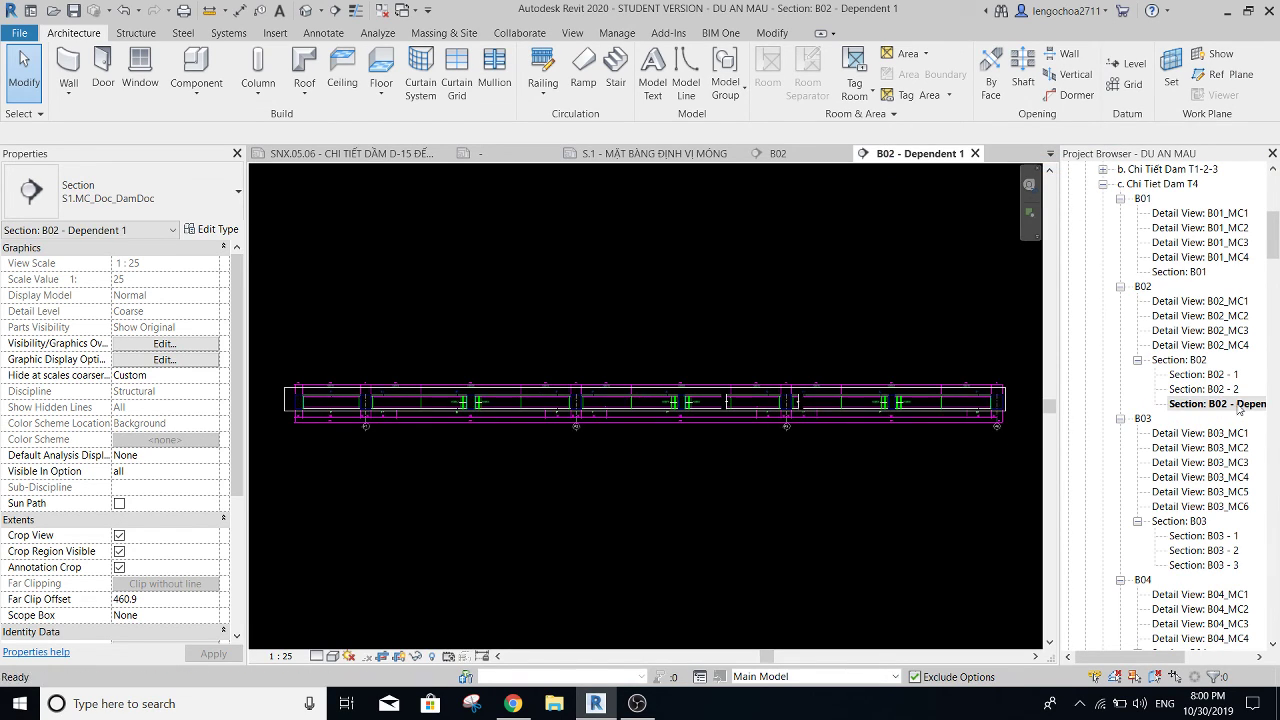
- Delete the B02 - Dependent 1 view and go back to the MDTN plan
click(1223, 404)
click(1214, 391)
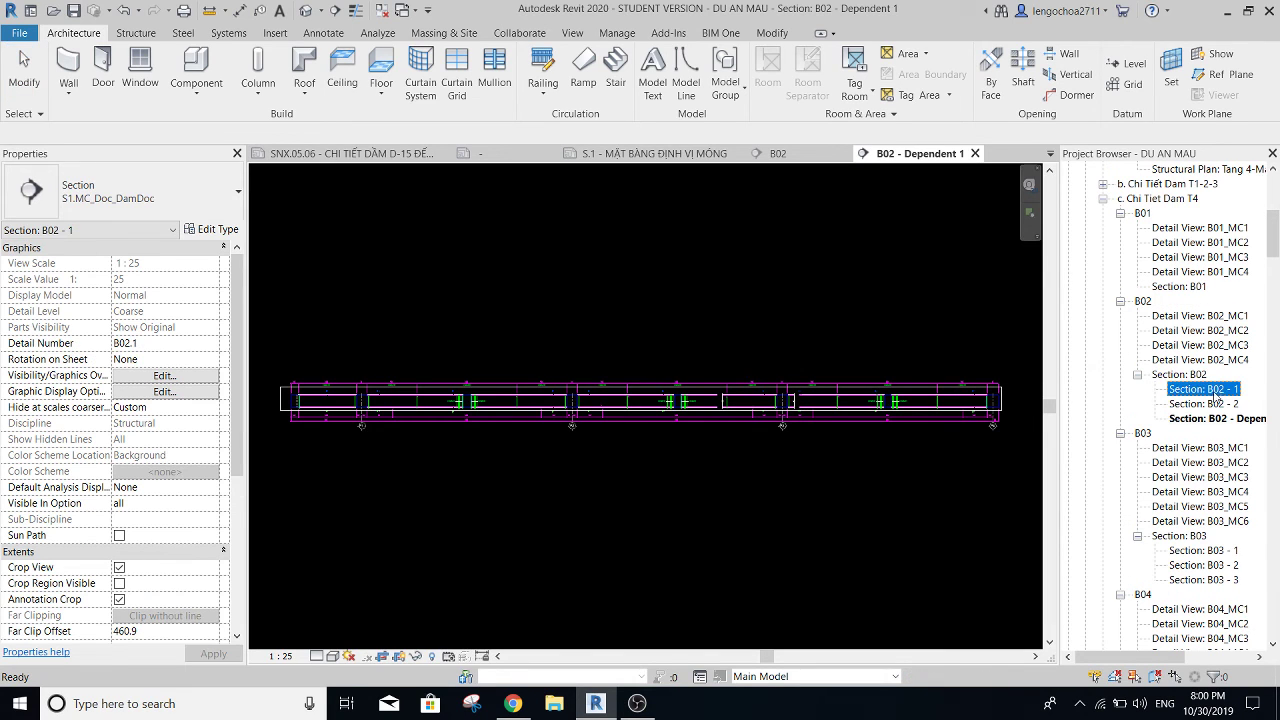
click(1205, 405)
click(1213, 419)
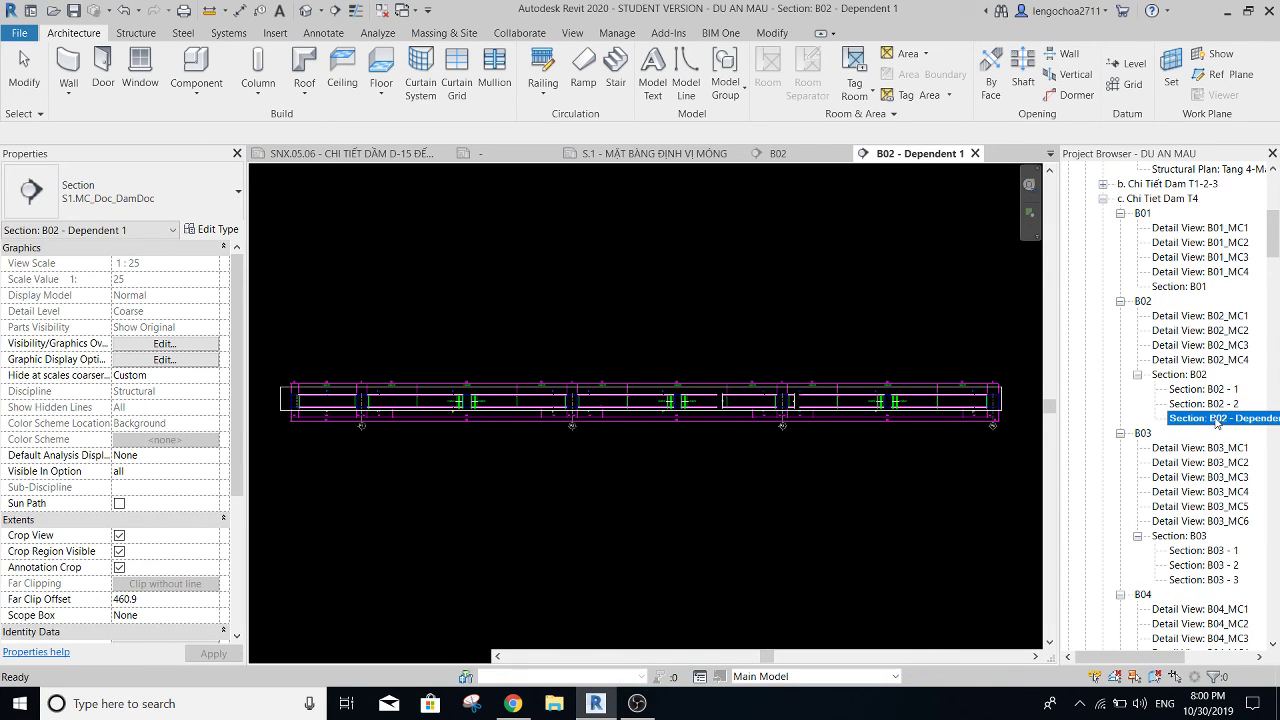
key(Delete)
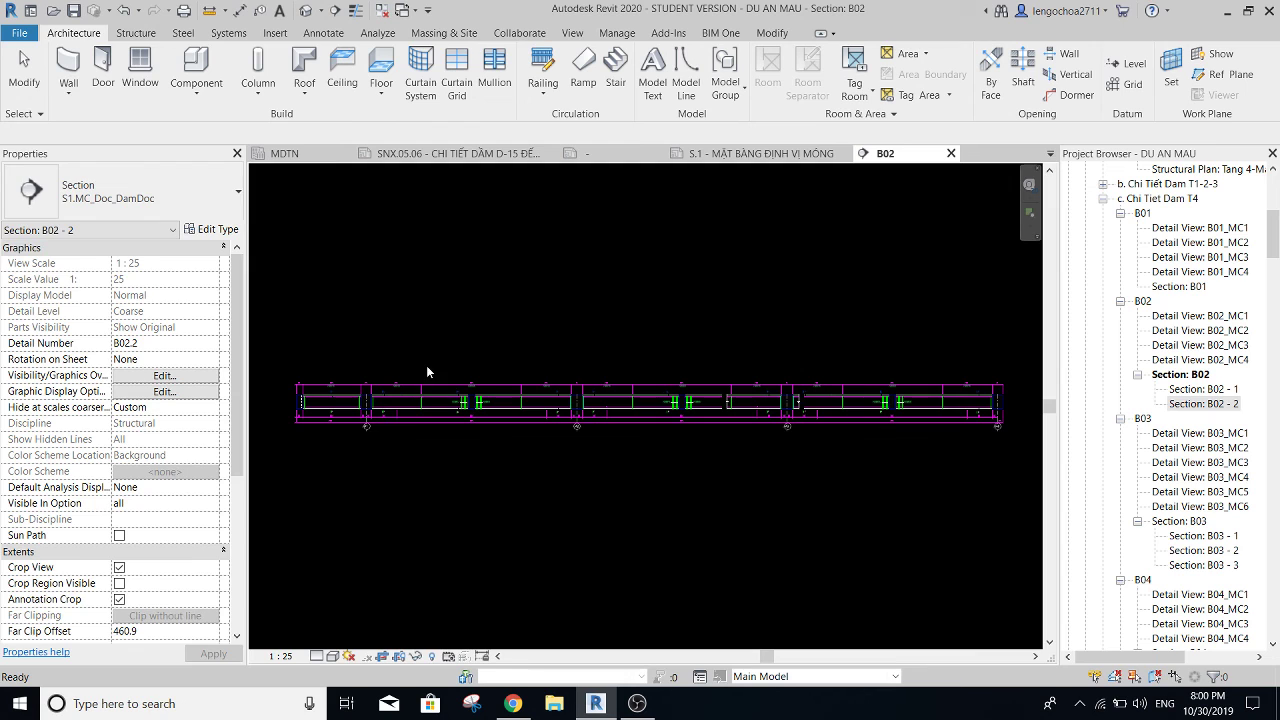
click(290, 153)
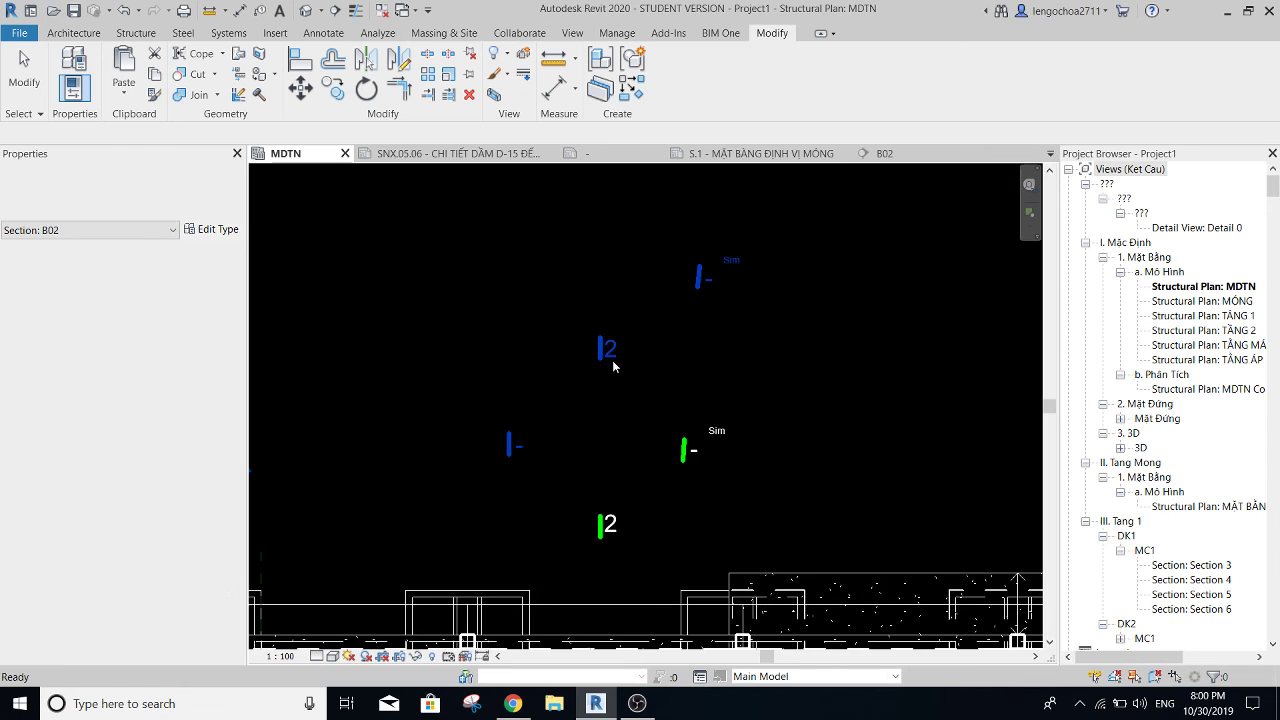
scroll(612, 360, up, 3)
click(613, 357)
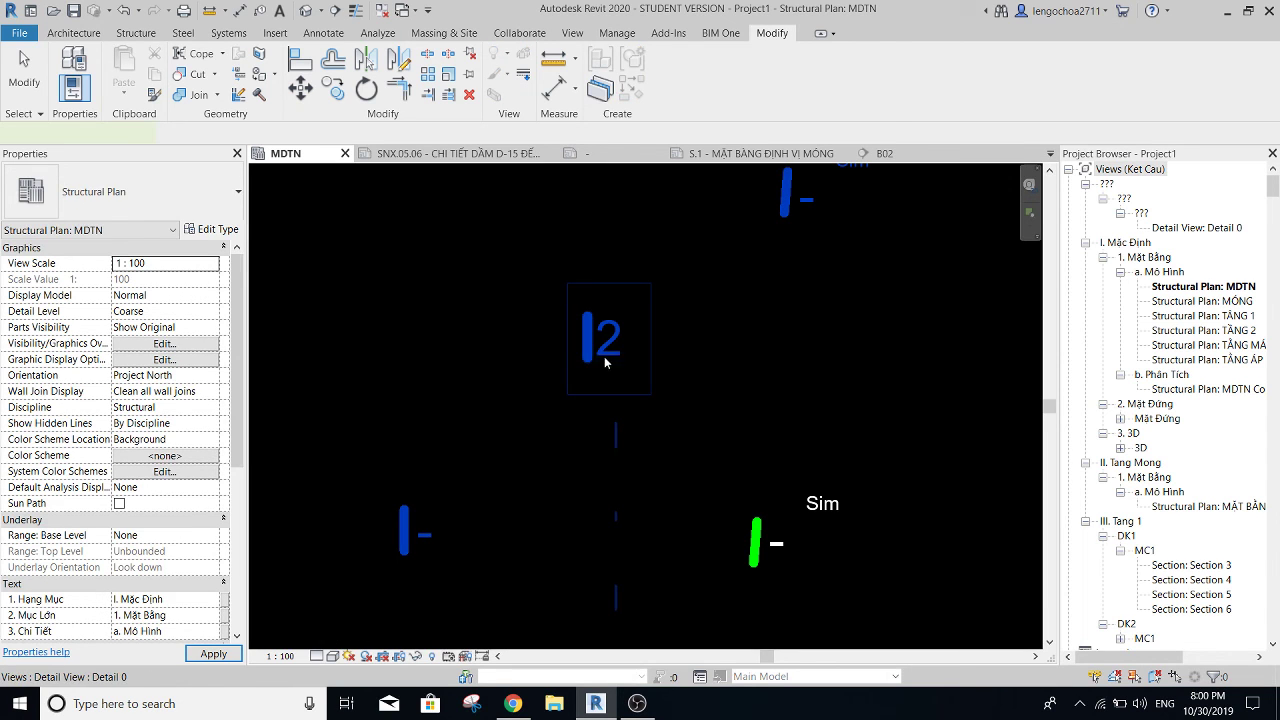
click(216, 228)
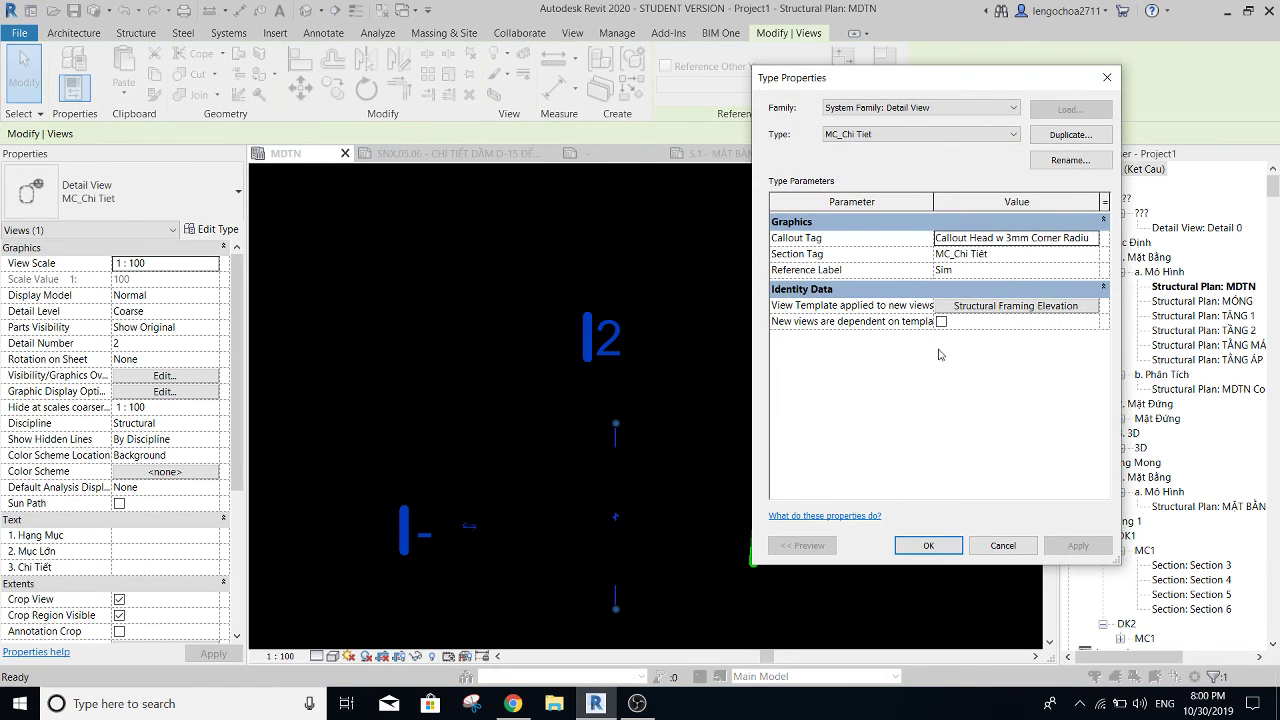
click(941, 321)
click(928, 545)
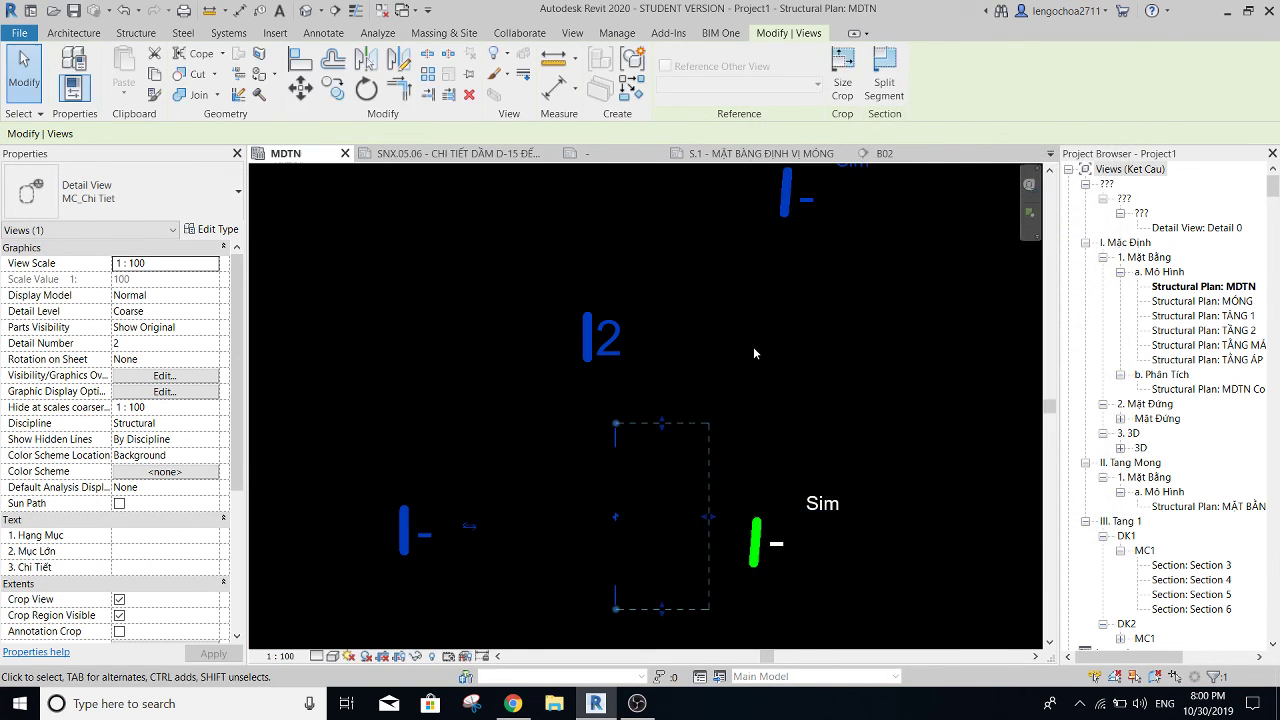
scroll(753, 350, down, 2)
scroll(760, 355, down, 4)
click(793, 314)
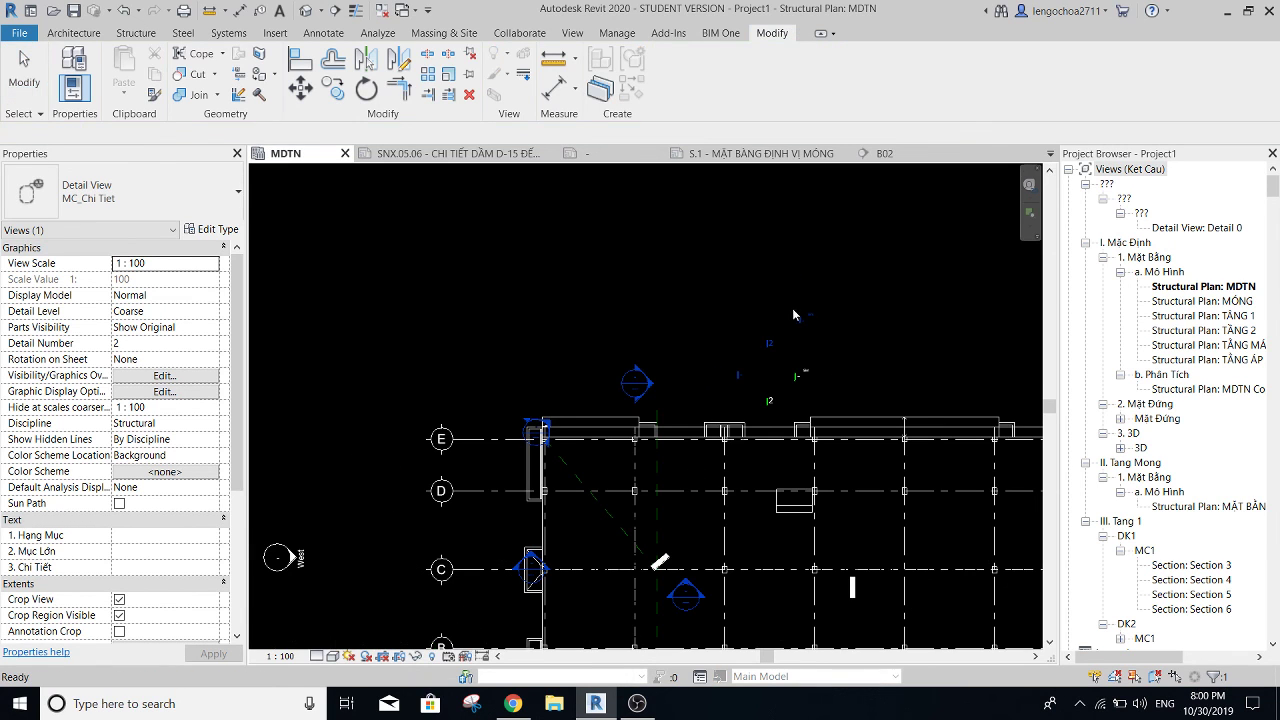
scroll(780, 320, up, 2)
key(Escape)
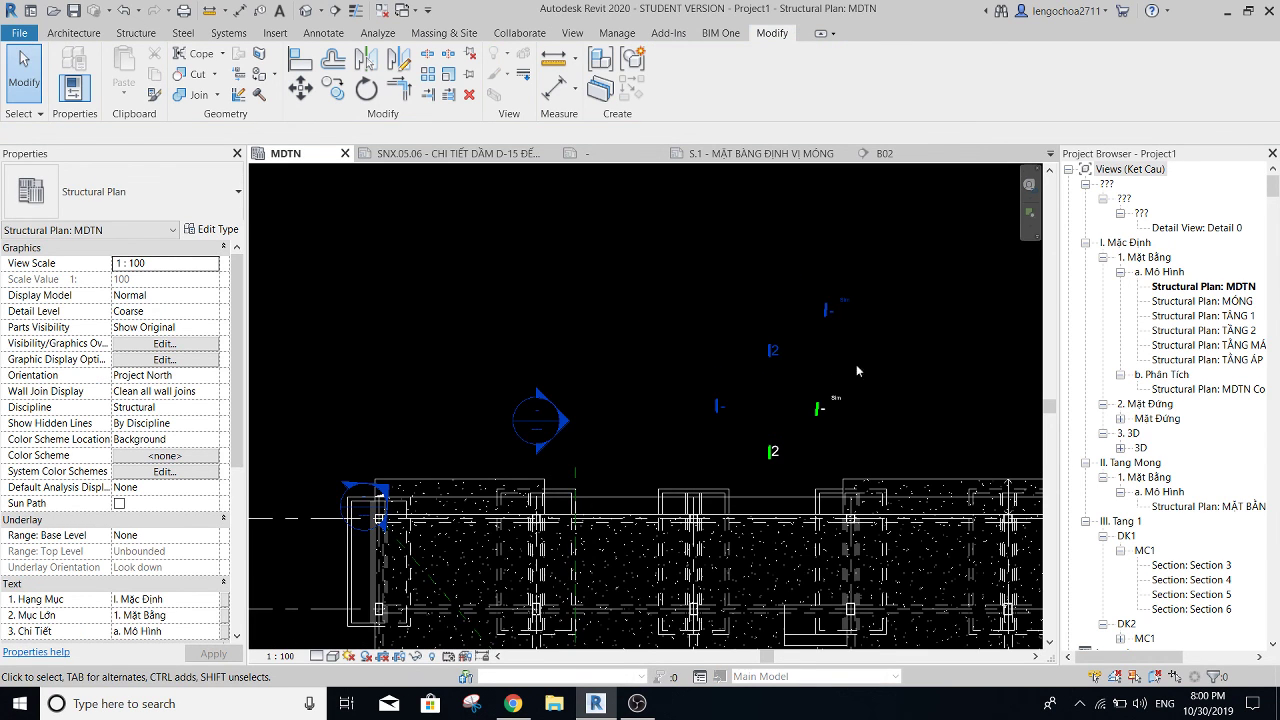